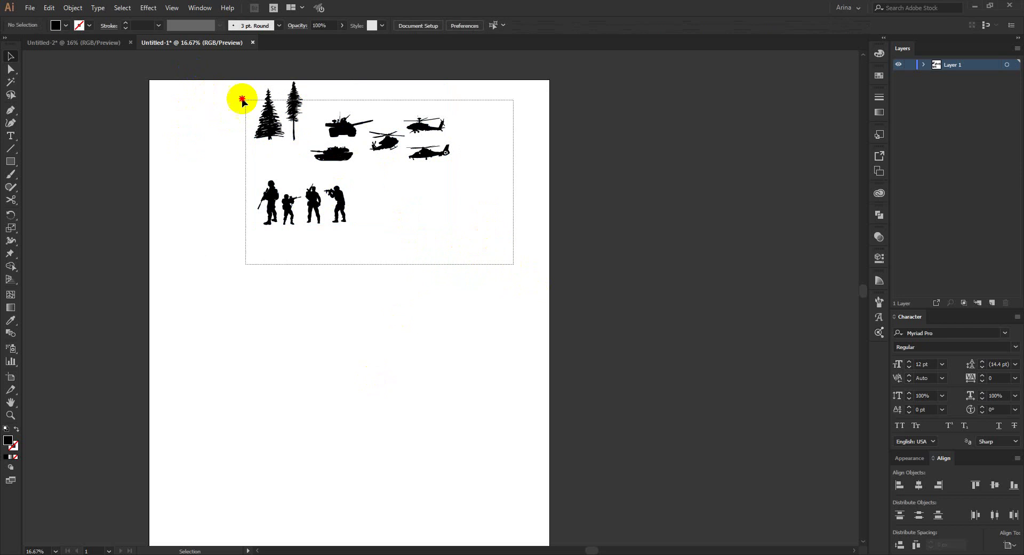
Step: Examine the tree, tank, helicopter and soldier silhouettes on the artboard
{"action": "left_click", "coordinate": [220, 92]}
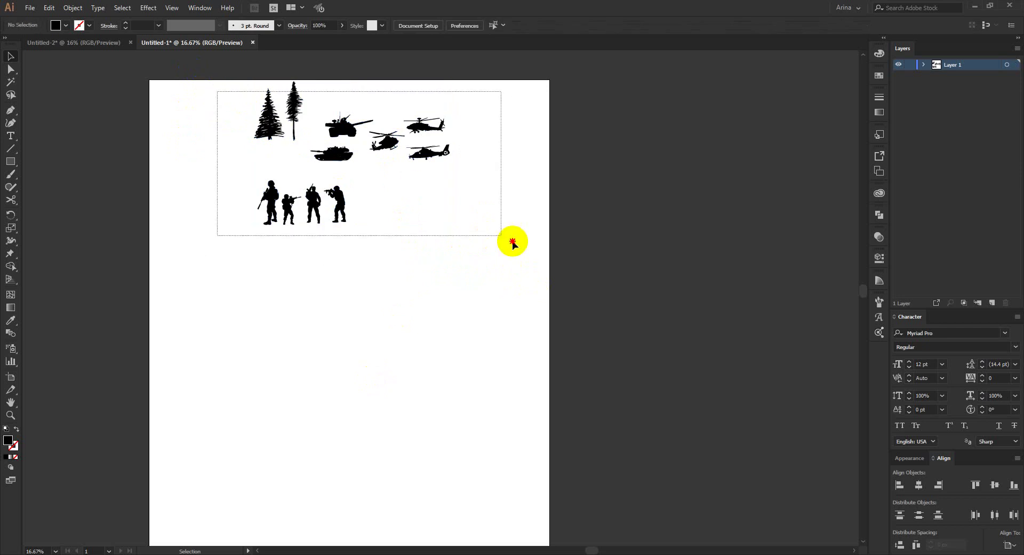
{"action": "left_click", "coordinate": [206, 143]}
{"action": "scroll", "coordinate": [281, 95], "scroll_direction": "up", "scroll_amount": 3}
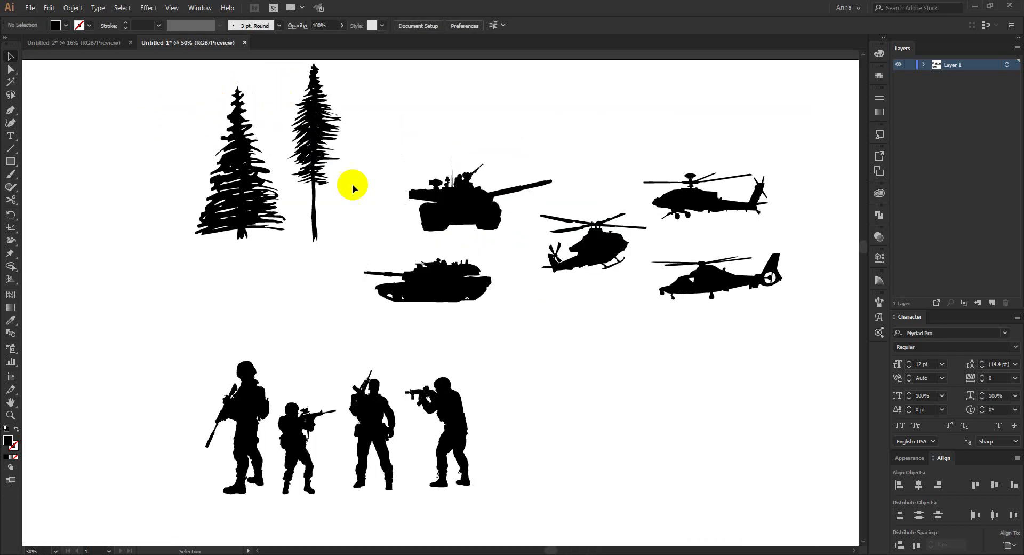
{"action": "scroll", "coordinate": [381, 235], "scroll_direction": "down", "scroll_amount": 1}
{"action": "scroll", "coordinate": [303, 235], "scroll_direction": "down", "scroll_amount": 2}
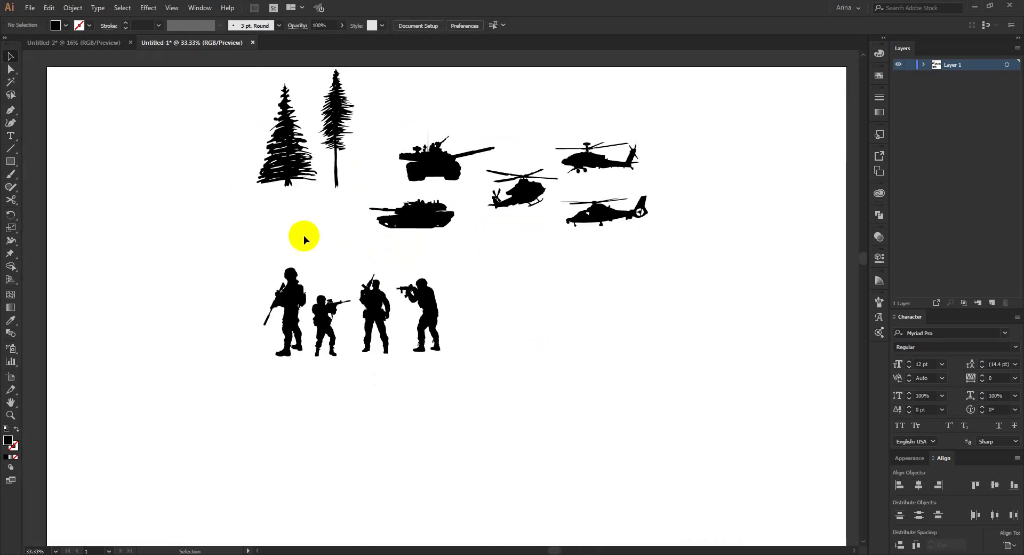
{"action": "scroll", "coordinate": [302, 234], "scroll_direction": "down", "scroll_amount": 1}
{"action": "scroll", "coordinate": [302, 233], "scroll_direction": "down", "scroll_amount": 1}
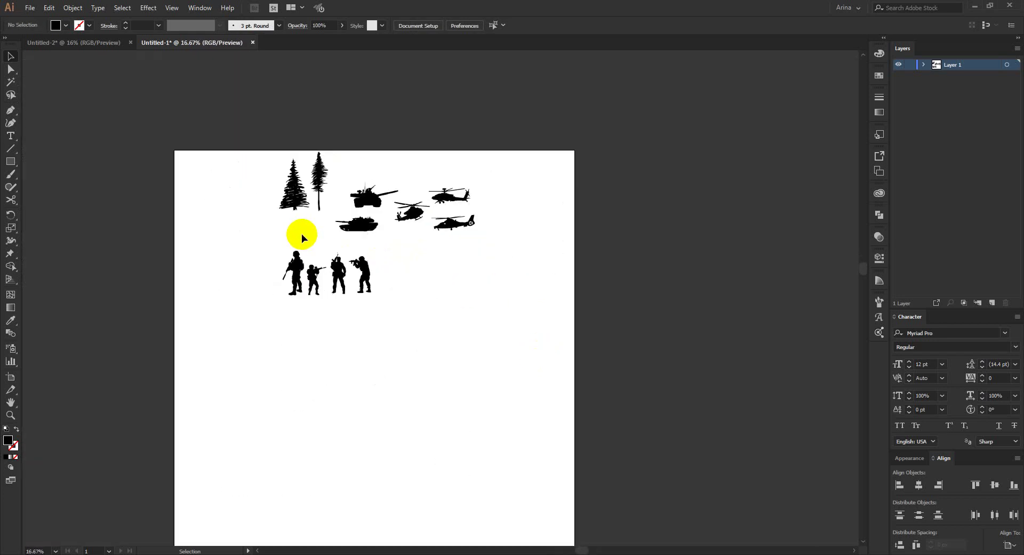
{"action": "scroll", "coordinate": [360, 239], "scroll_direction": "up", "scroll_amount": 1}
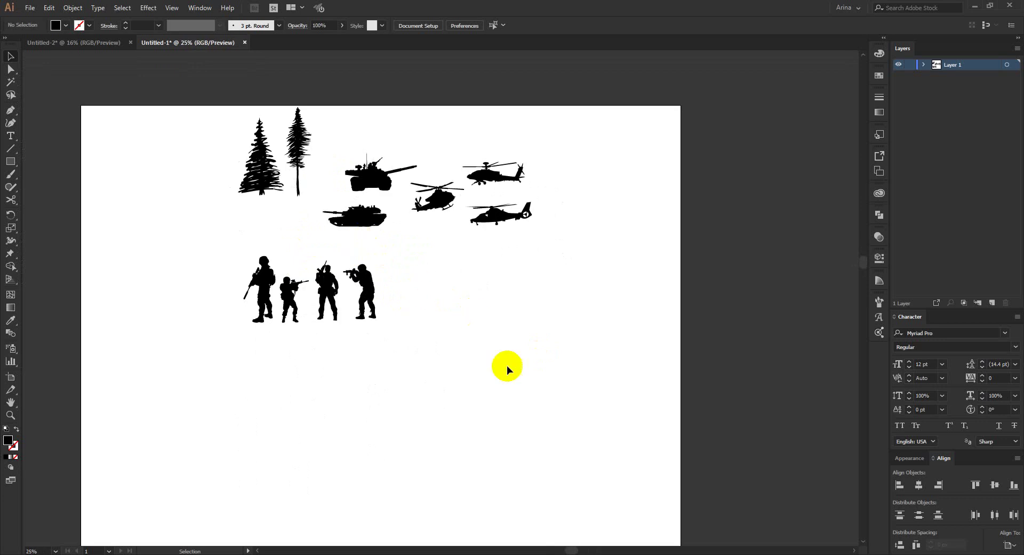
{"action": "left_click_drag", "start_coordinate": [508, 367], "coordinate": [129, 244]}
{"action": "left_click_drag", "start_coordinate": [195, 233], "coordinate": [510, 395]}
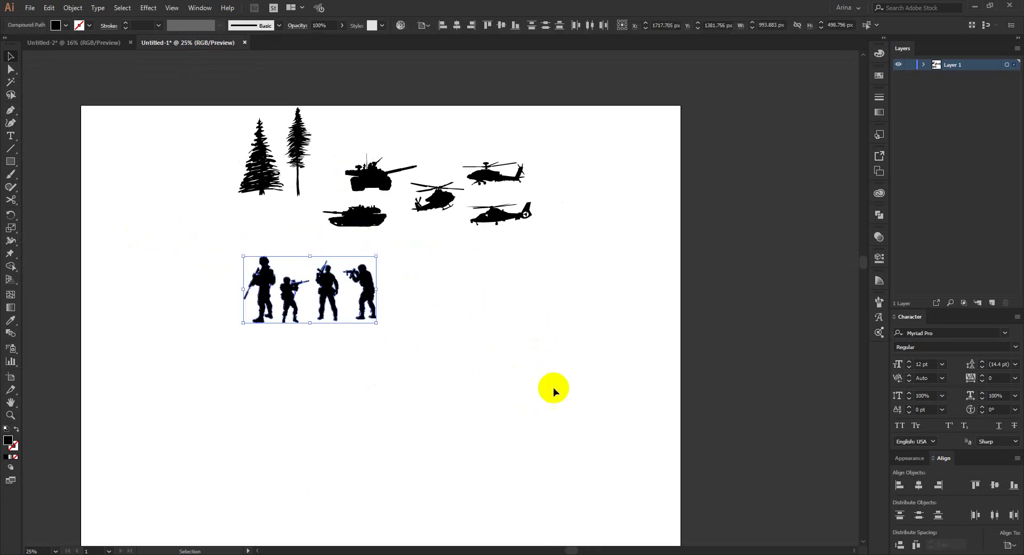
{"action": "left_click", "coordinate": [556, 373]}
{"action": "left_click_drag", "start_coordinate": [550, 361], "coordinate": [507, 427]}
{"action": "left_click", "coordinate": [169, 212]}
{"action": "left_click", "coordinate": [541, 353]}
{"action": "scroll", "coordinate": [348, 253], "scroll_direction": "down", "scroll_amount": 1}
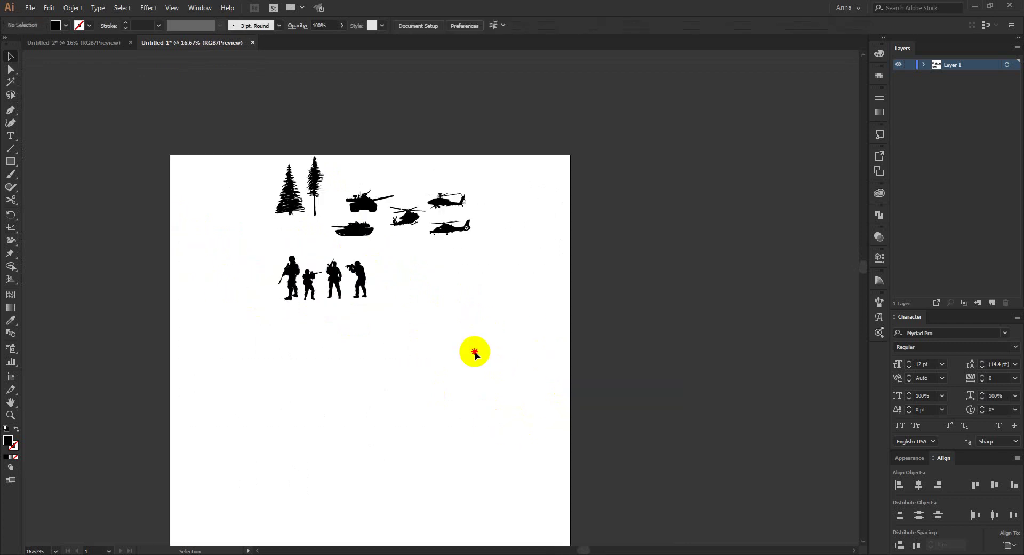
{"action": "left_click_drag", "start_coordinate": [517, 352], "coordinate": [227, 168]}
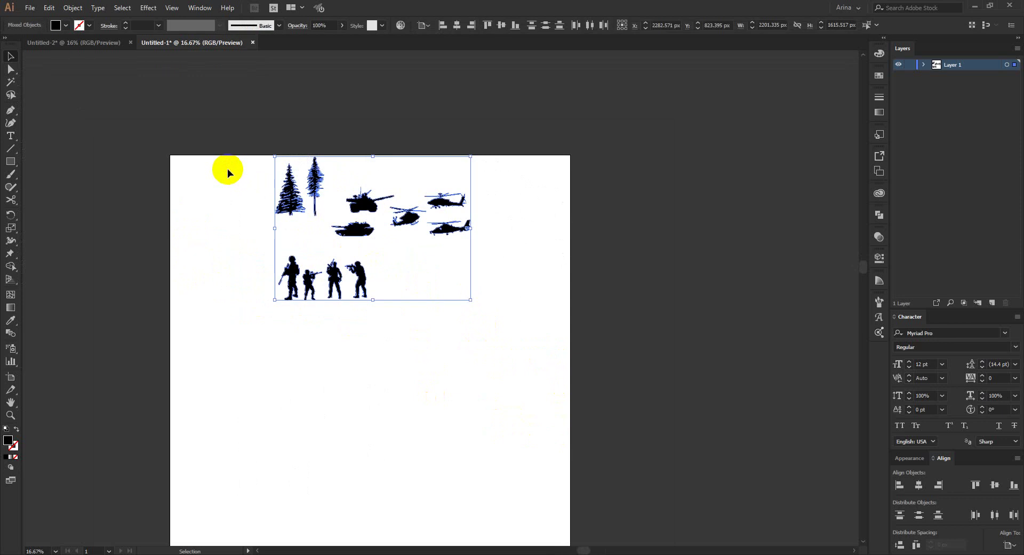
{"action": "left_click", "coordinate": [299, 124]}
{"action": "scroll", "coordinate": [320, 113], "scroll_direction": "down", "scroll_amount": 1}
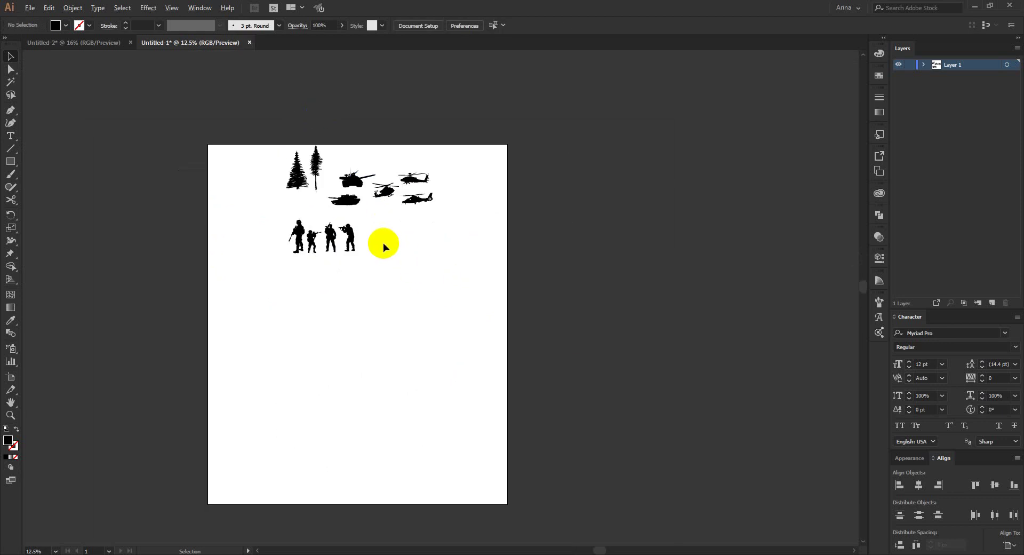
{"action": "scroll", "coordinate": [383, 242], "scroll_direction": "up", "scroll_amount": 2}
{"action": "scroll", "coordinate": [515, 309], "scroll_direction": "left", "scroll_amount": 2}
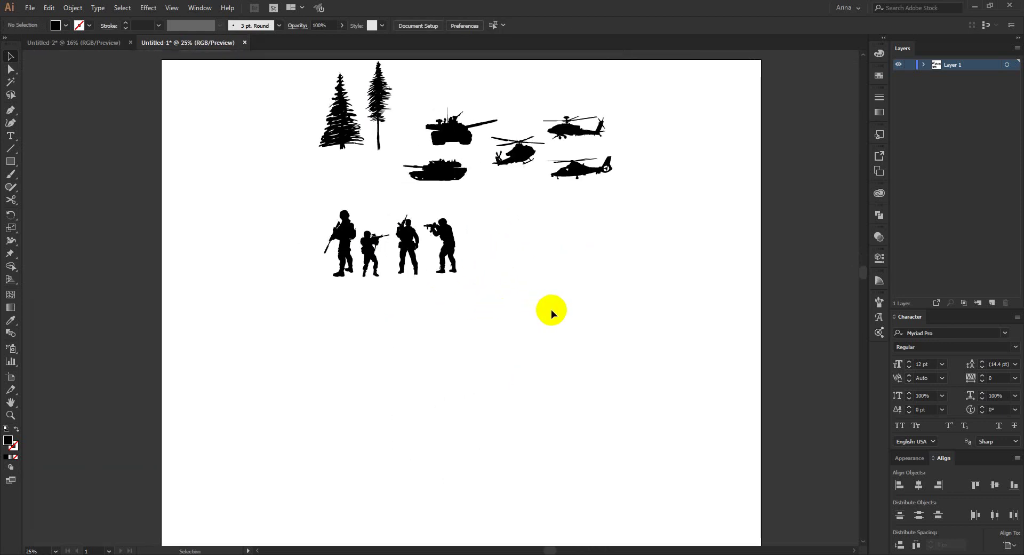
{"action": "scroll", "coordinate": [534, 324], "scroll_direction": "up", "scroll_amount": 1}
{"action": "scroll", "coordinate": [453, 271], "scroll_direction": "up", "scroll_amount": 2}
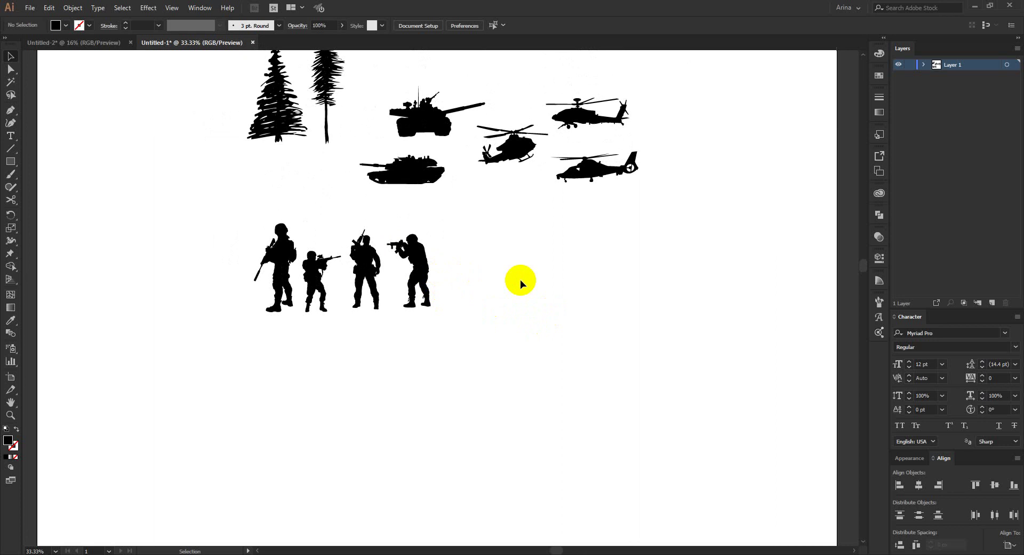
{"action": "scroll", "coordinate": [520, 279], "scroll_direction": "up", "scroll_amount": 2}
{"action": "left_click_drag", "start_coordinate": [171, 84], "coordinate": [674, 402]}
{"action": "left_click", "coordinate": [677, 403]}
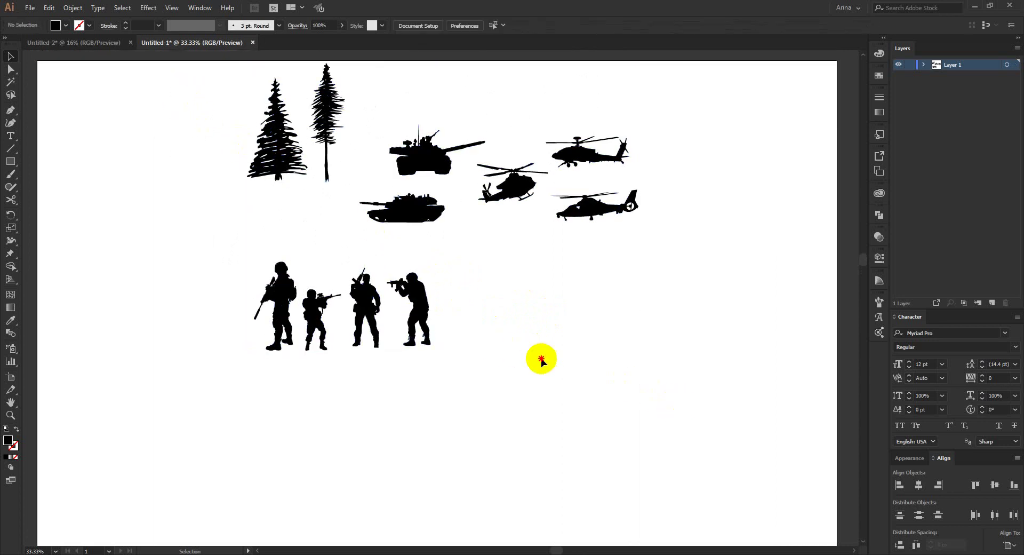
{"action": "left_click_drag", "start_coordinate": [541, 358], "coordinate": [208, 273]}
{"action": "left_click", "coordinate": [394, 126]}
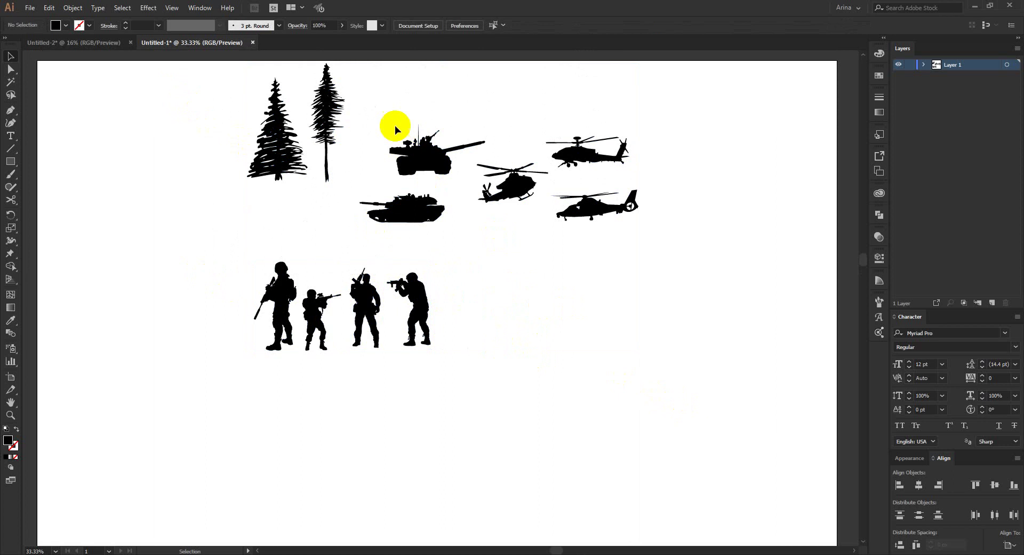
{"action": "left_click_drag", "start_coordinate": [415, 166], "coordinate": [646, 245]}
{"action": "left_click_drag", "start_coordinate": [343, 195], "coordinate": [192, 104]}
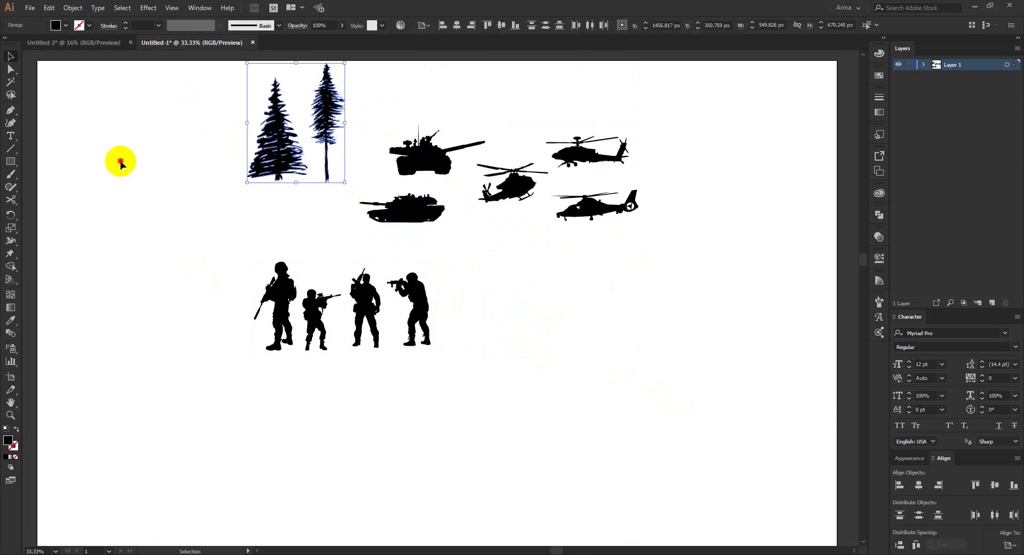
{"action": "left_click", "coordinate": [119, 160]}
{"action": "scroll", "coordinate": [299, 178], "scroll_direction": "down", "scroll_amount": 1}
{"action": "scroll", "coordinate": [200, 184], "scroll_direction": "down", "scroll_amount": 1}
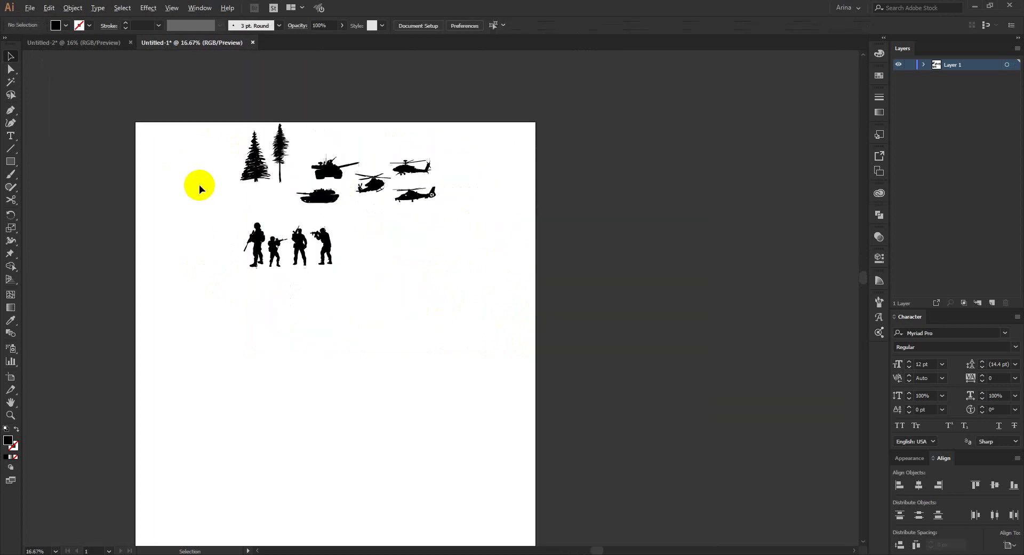
{"action": "scroll", "coordinate": [445, 318], "scroll_direction": "down", "scroll_amount": 2}
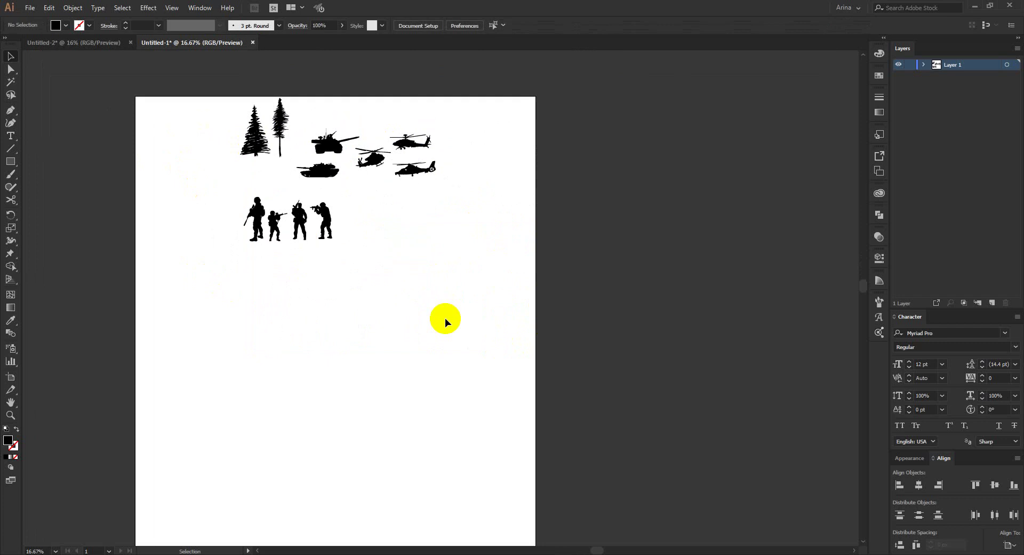
{"action": "scroll", "coordinate": [402, 325], "scroll_direction": "up", "scroll_amount": 1}
{"action": "scroll", "coordinate": [317, 300], "scroll_direction": "down", "scroll_amount": 1}
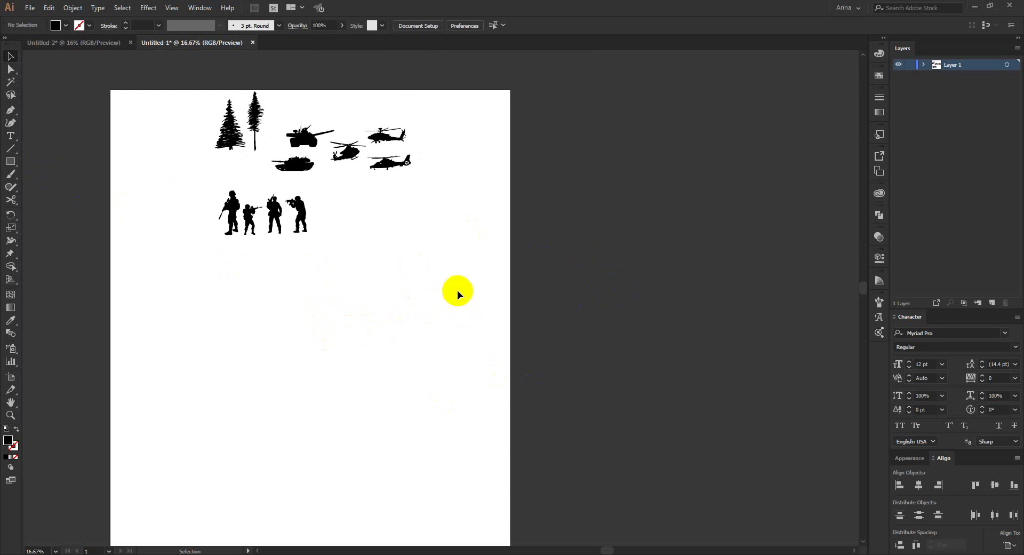
{"action": "left_click_drag", "start_coordinate": [480, 229], "coordinate": [172, 94]}
{"action": "left_click", "coordinate": [102, 155]}
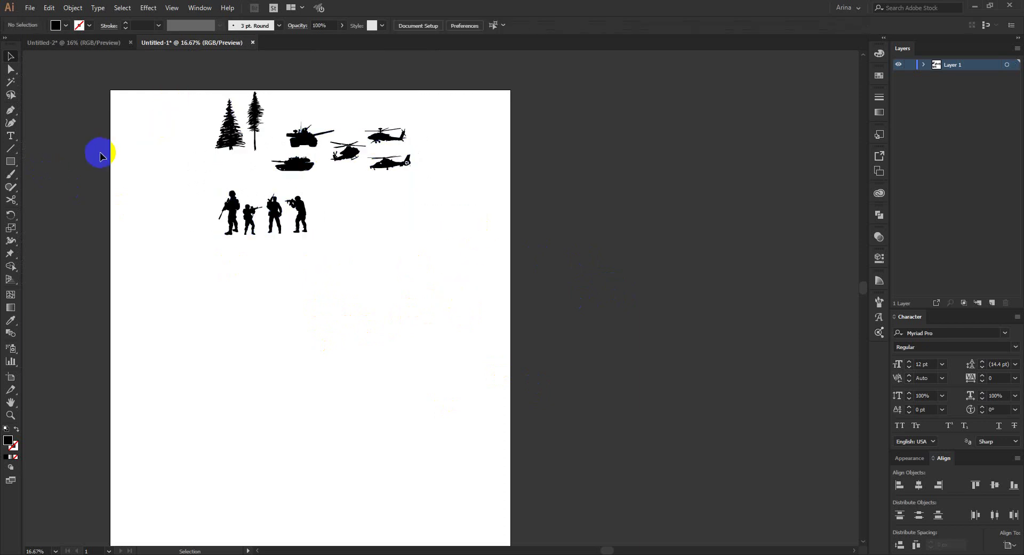
Step: Draw a circle with the Ellipse tool and scale it to about 2550 px in diameter, placing it beside the artboard
{"action": "left_click_drag", "start_coordinate": [10, 161], "coordinate": [48, 187]}
{"action": "left_click_drag", "start_coordinate": [534, 163], "coordinate": [844, 489]}
{"action": "key", "text": "space"}
{"action": "left_click_drag", "start_coordinate": [704, 372], "coordinate": [475, 395]}
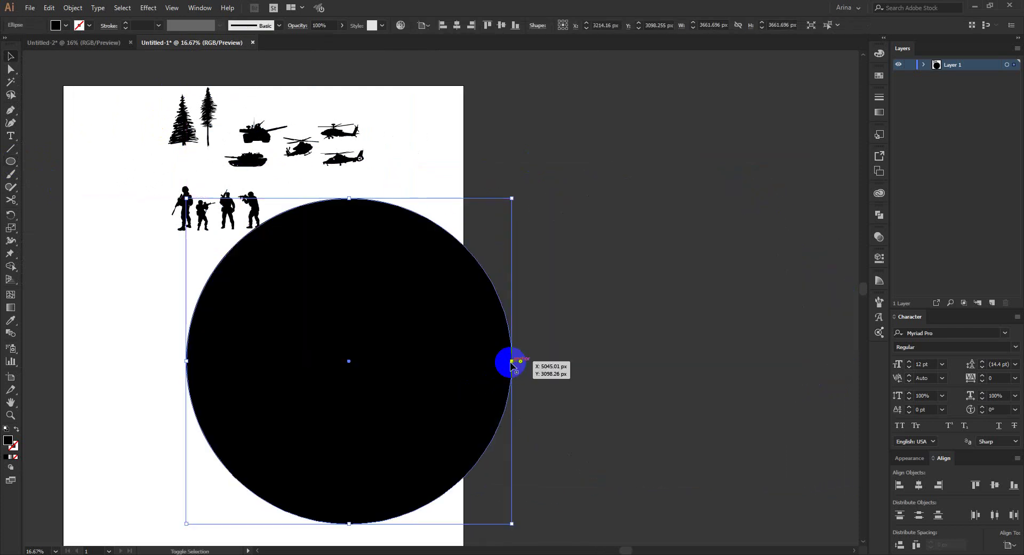
{"action": "left_click_drag", "start_coordinate": [512, 362], "coordinate": [675, 320]}
Step: Fill the circle beside the artboard with white and deselect it
{"action": "left_click", "coordinate": [66, 26]}
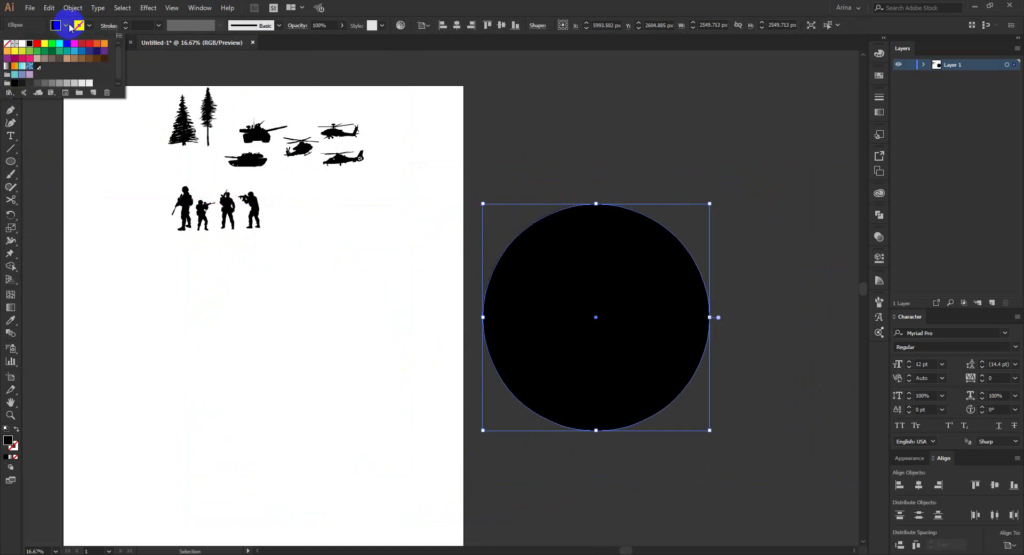
{"action": "left_click", "coordinate": [22, 45]}
{"action": "left_click", "coordinate": [403, 302]}
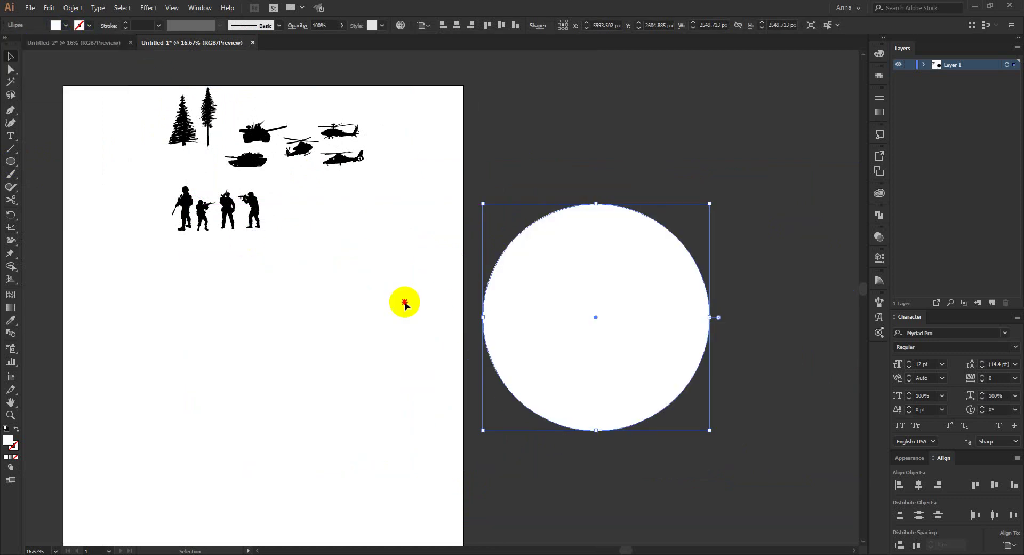
{"action": "left_click", "coordinate": [405, 302]}
Step: Select the white circle and expand Layer 1 to list its objects
{"action": "scroll", "coordinate": [742, 364], "scroll_direction": "up", "scroll_amount": 1}
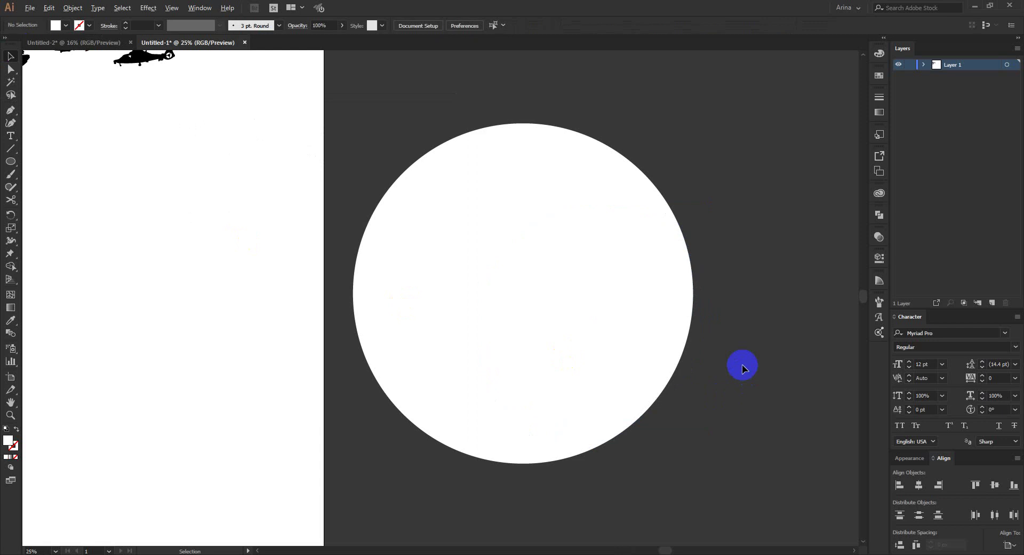
{"action": "scroll", "coordinate": [711, 357], "scroll_direction": "down", "scroll_amount": 1}
{"action": "left_click", "coordinate": [564, 320]}
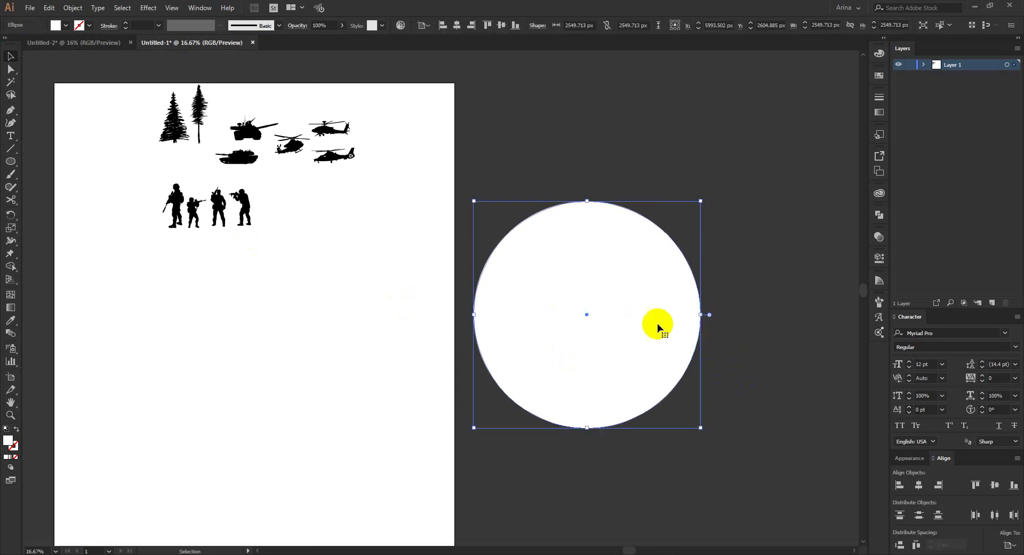
{"action": "left_click", "coordinate": [925, 65]}
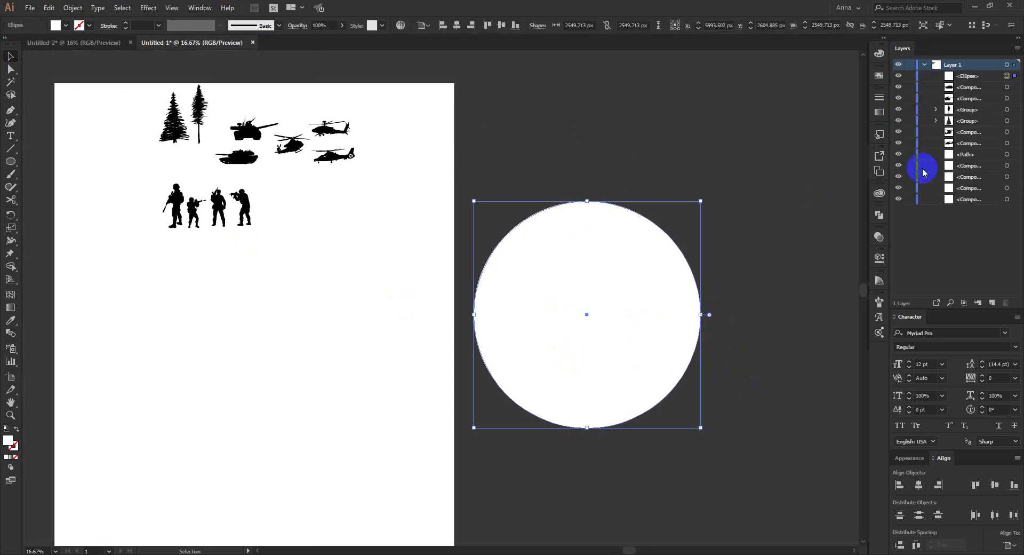
{"action": "key", "text": "a"}
{"action": "key", "text": "Delete"}
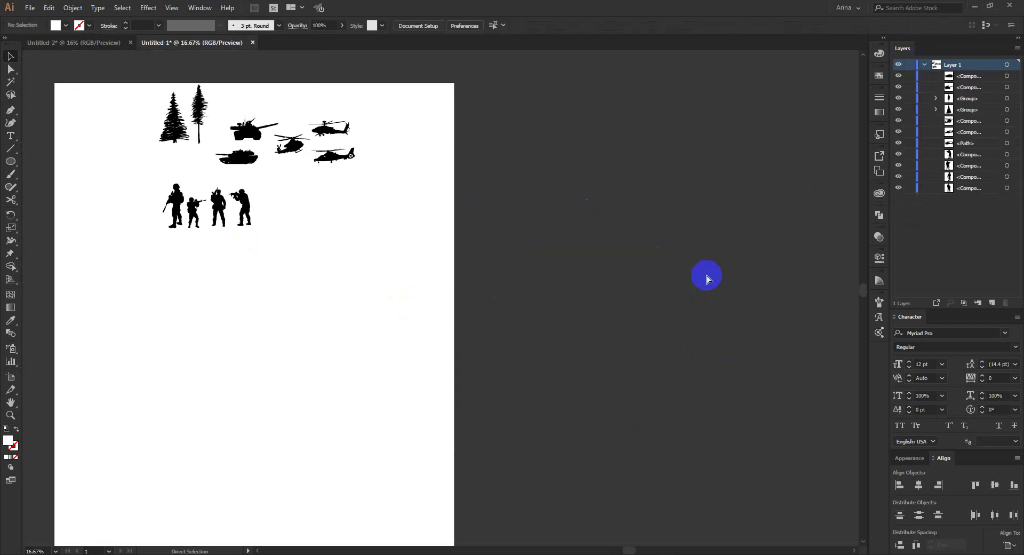
{"action": "key", "text": "ctrl+z"}
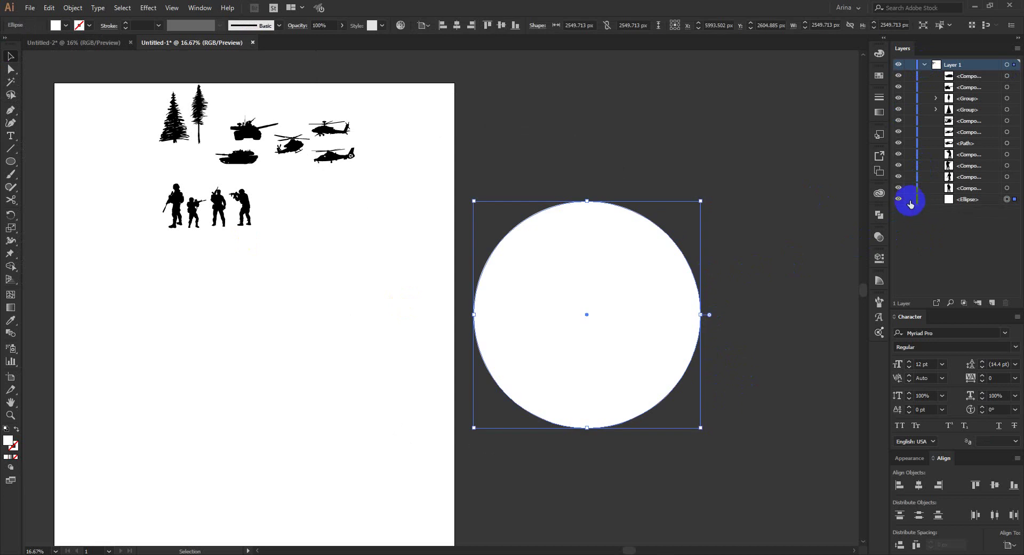
Step: Place the white circle at the bottom of Layer 1's stacking order and lock it
{"action": "left_click", "coordinate": [909, 200]}
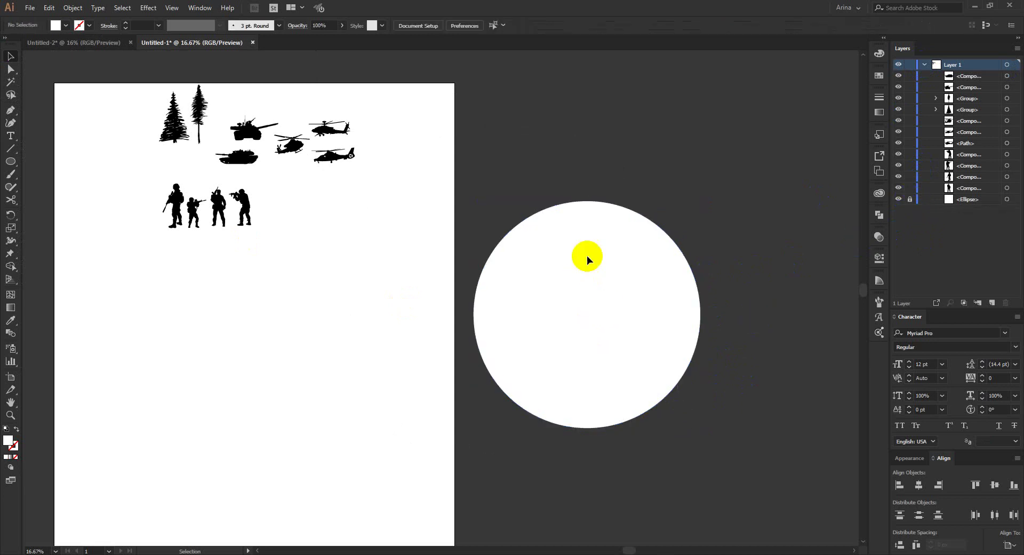
{"action": "left_click_drag", "start_coordinate": [553, 223], "coordinate": [739, 446]}
{"action": "left_click_drag", "start_coordinate": [488, 224], "coordinate": [707, 425]}
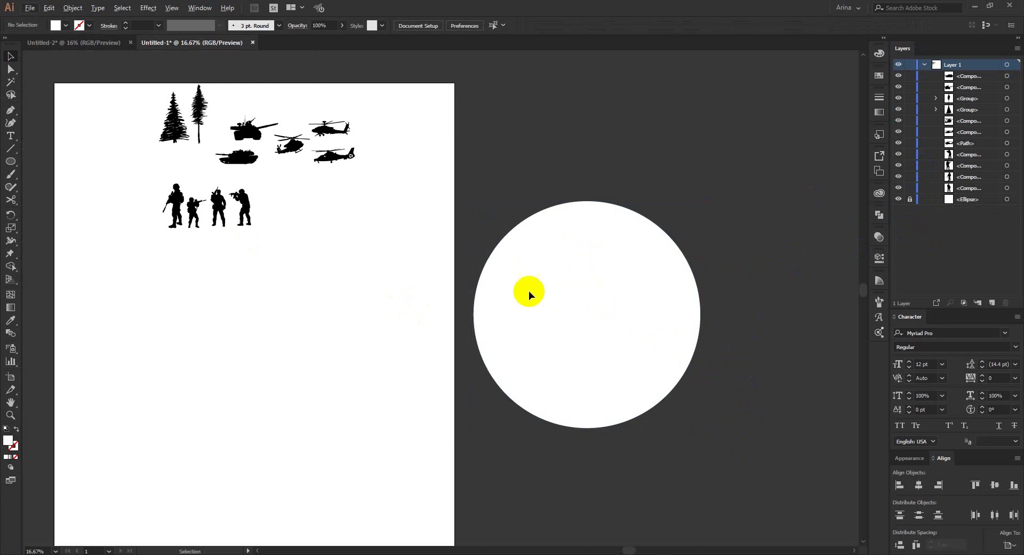
Step: Move all the tree, tank, helicopter and soldier silhouettes together down to the middle of the artboard
{"action": "left_click_drag", "start_coordinate": [400, 255], "coordinate": [85, 99]}
{"action": "left_click_drag", "start_coordinate": [181, 130], "coordinate": [230, 293]}
{"action": "left_click", "coordinate": [391, 220]}
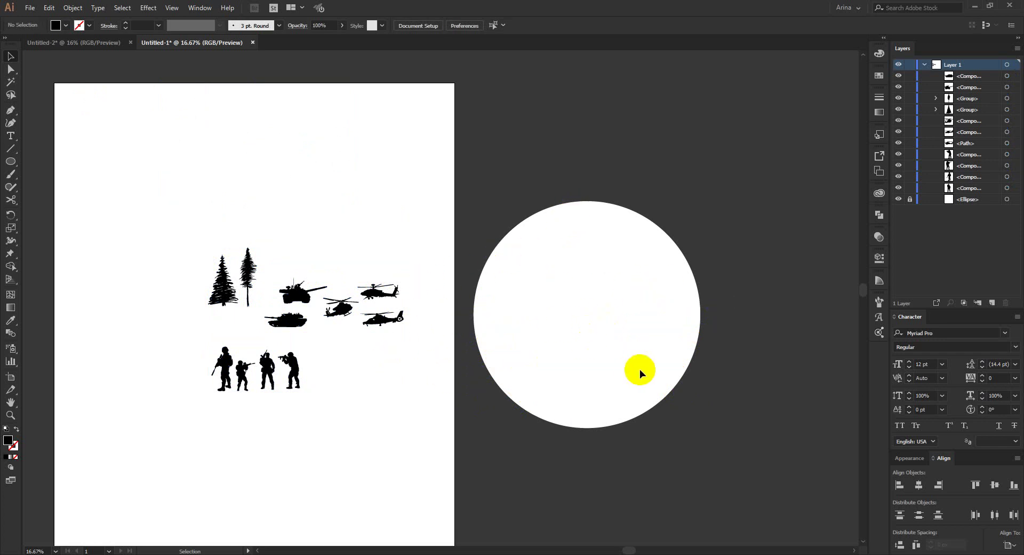
{"action": "left_click", "coordinate": [16, 163]}
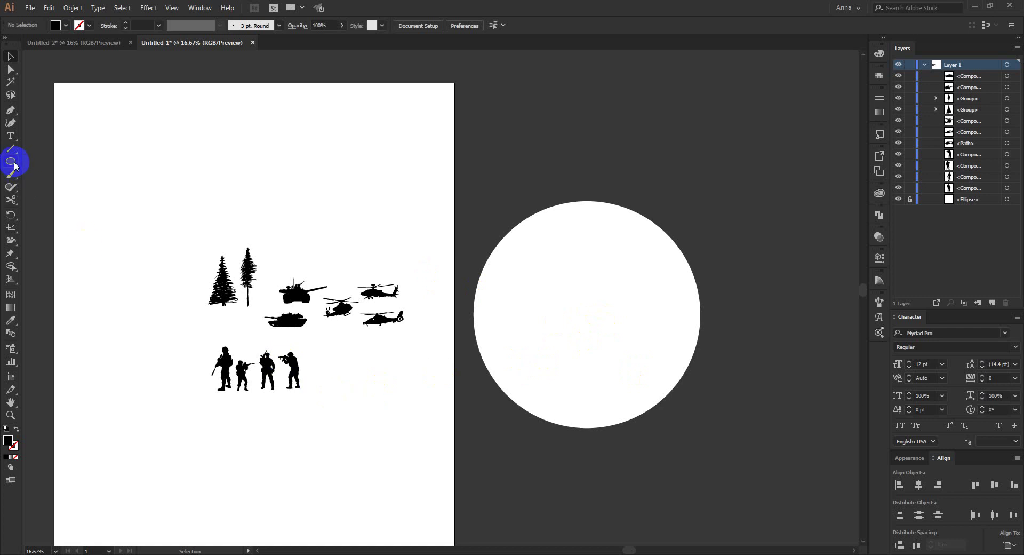
{"action": "left_click_drag", "start_coordinate": [472, 347], "coordinate": [802, 503]}
{"action": "key", "text": "v"}
{"action": "left_click_drag", "start_coordinate": [715, 415], "coordinate": [678, 418]}
{"action": "scroll", "coordinate": [613, 328], "scroll_direction": "down", "scroll_amount": 3}
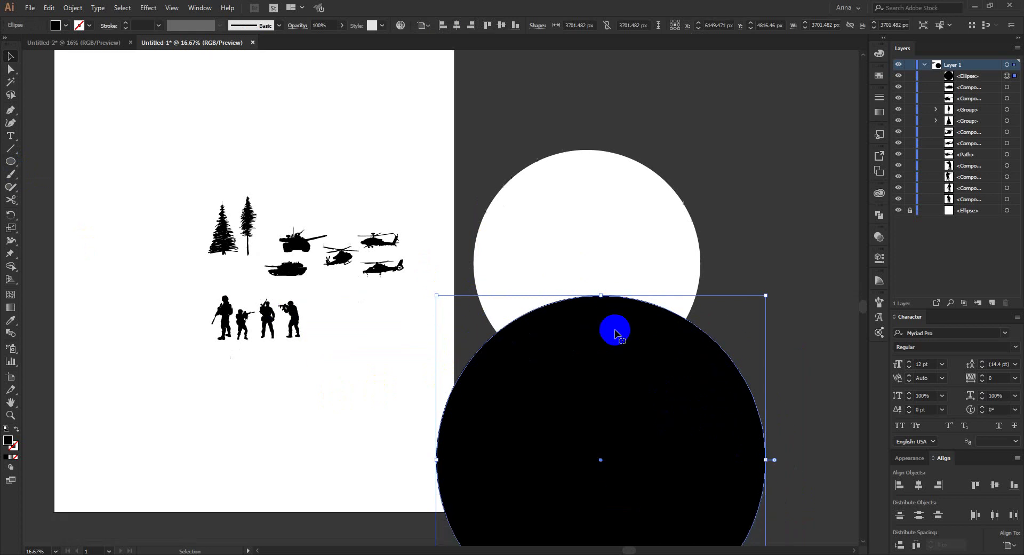
{"action": "key", "text": "Delete"}
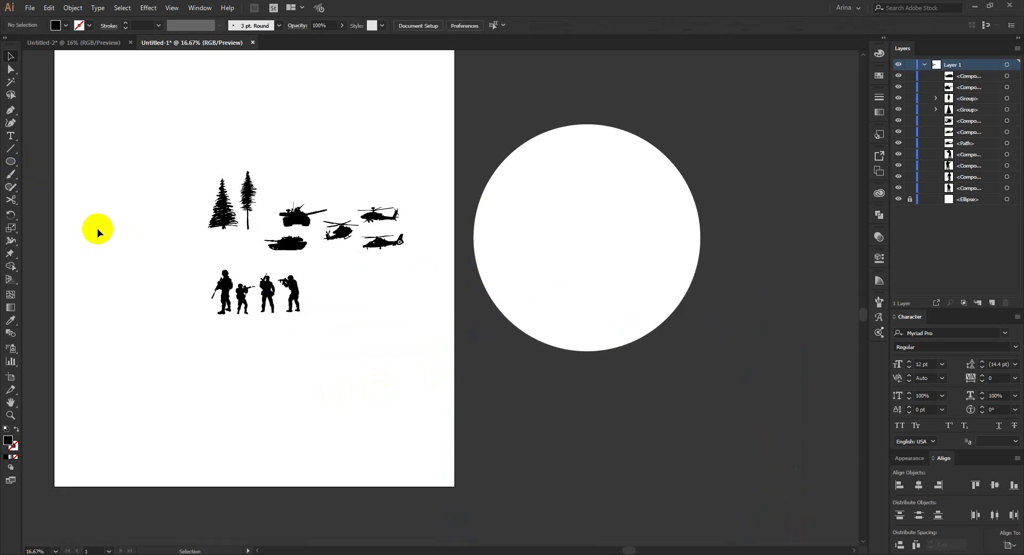
{"action": "scroll", "coordinate": [512, 359], "scroll_direction": "up", "scroll_amount": 1}
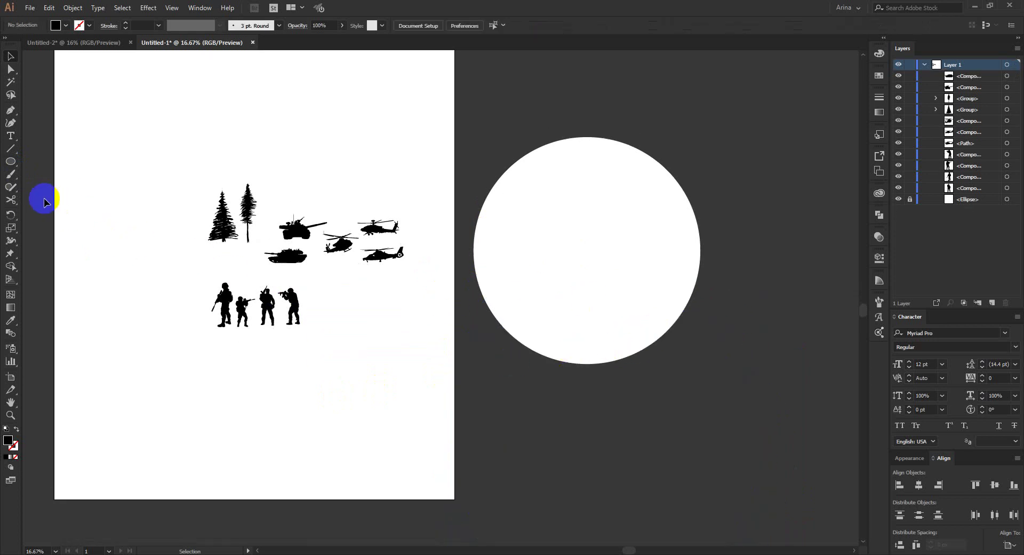
{"action": "left_click_drag", "start_coordinate": [11, 186], "coordinate": [37, 201]}
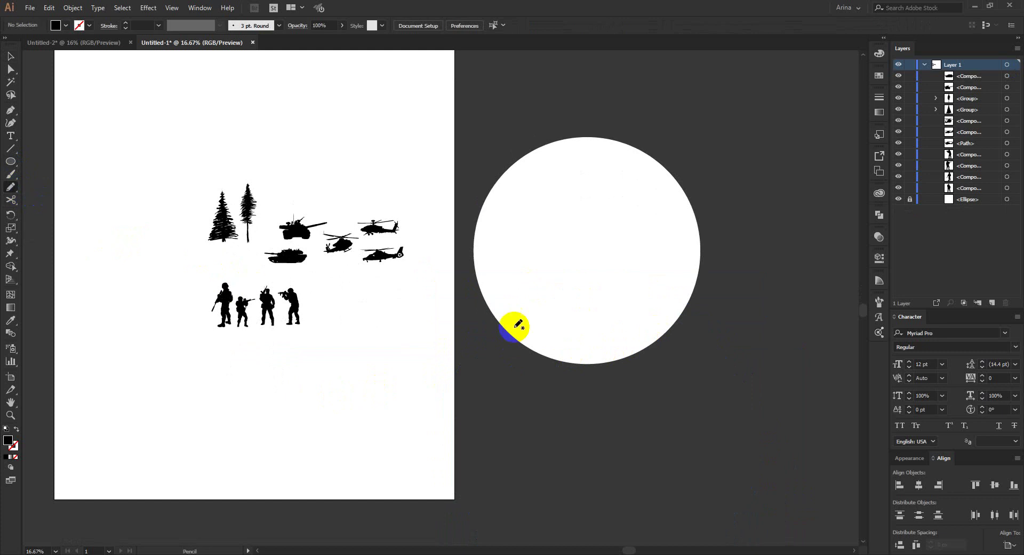
{"action": "scroll", "coordinate": [646, 277], "scroll_direction": "up", "scroll_amount": 2}
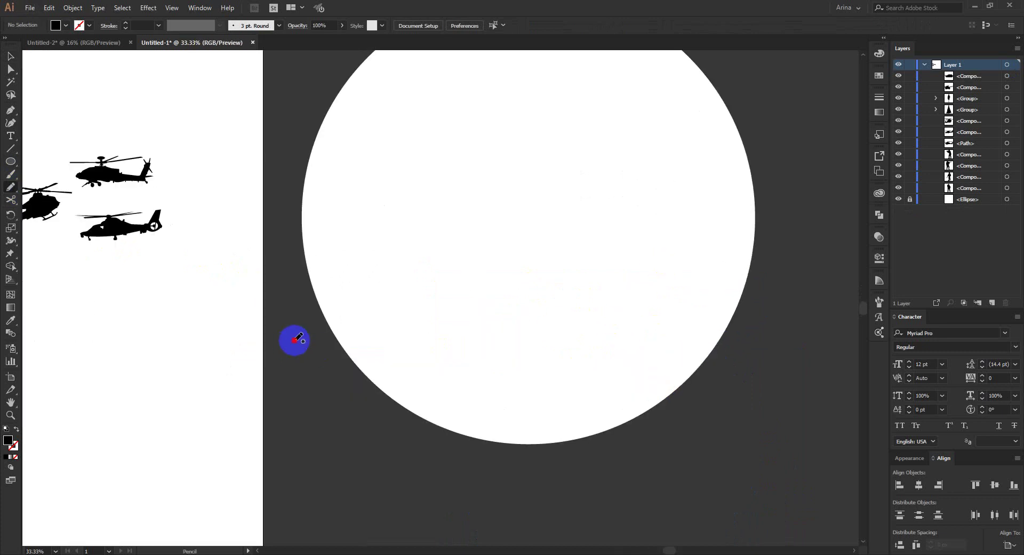
{"action": "mouse_move", "coordinate": [296, 339]}
{"action": "left_mouse_down"}
{"action": "mouse_move", "coordinate": [356, 351]}
{"action": "mouse_move", "coordinate": [511, 328]}
{"action": "mouse_move", "coordinate": [814, 314]}
{"action": "left_mouse_up"}
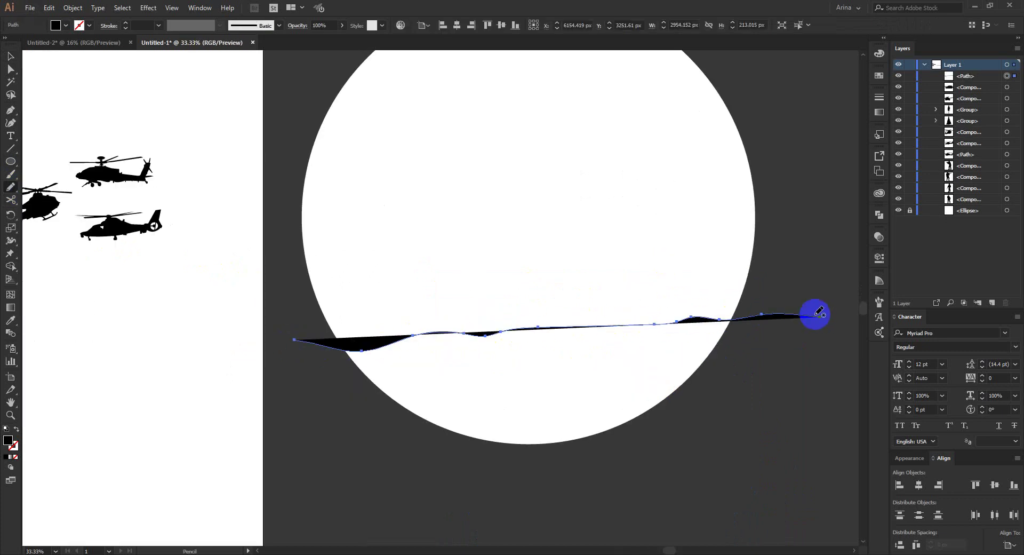
{"action": "key", "text": "ctrl+z"}
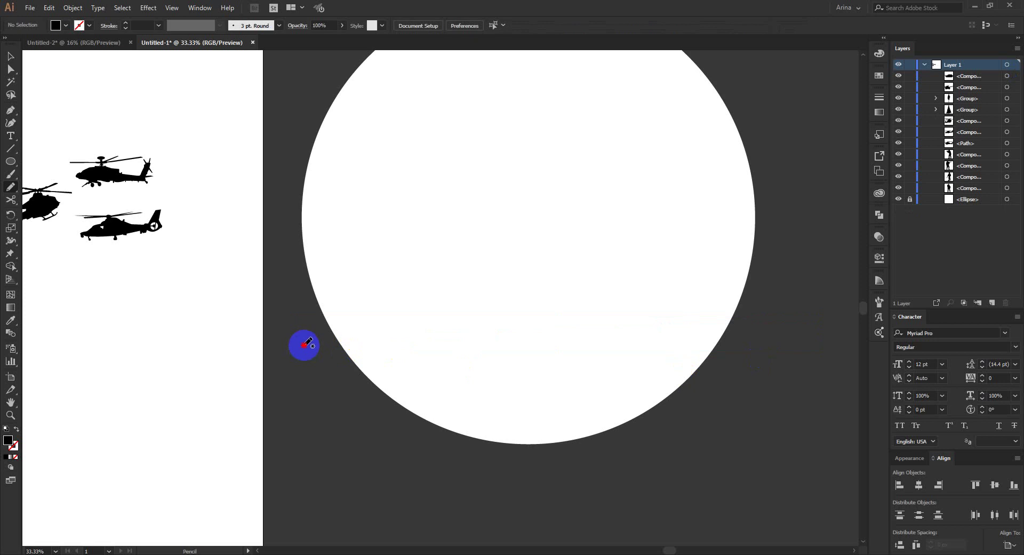
Step: Try freehand-drawing a wavy black ground shape over the circle's lower part with the Pencil tool, and delete the drawn shapes
{"action": "mouse_move", "coordinate": [304, 345]}
{"action": "left_mouse_down"}
{"action": "mouse_move", "coordinate": [436, 306]}
{"action": "mouse_move", "coordinate": [502, 311]}
{"action": "mouse_move", "coordinate": [683, 285]}
{"action": "mouse_move", "coordinate": [743, 289]}
{"action": "mouse_move", "coordinate": [804, 317]}
{"action": "mouse_move", "coordinate": [762, 430]}
{"action": "mouse_move", "coordinate": [672, 448]}
{"action": "mouse_move", "coordinate": [520, 441]}
{"action": "mouse_move", "coordinate": [484, 463]}
{"action": "mouse_move", "coordinate": [375, 425]}
{"action": "mouse_move", "coordinate": [307, 346]}
{"action": "left_mouse_up"}
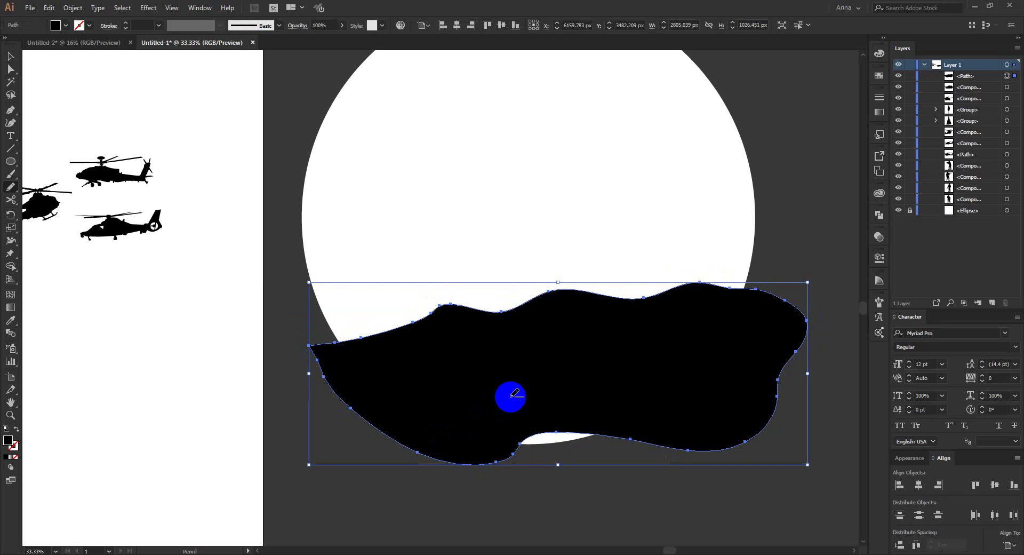
{"action": "mouse_move", "coordinate": [511, 396]}
{"action": "left_mouse_down"}
{"action": "mouse_move", "coordinate": [482, 447]}
{"action": "mouse_move", "coordinate": [636, 370]}
{"action": "mouse_move", "coordinate": [413, 411]}
{"action": "mouse_move", "coordinate": [421, 405]}
{"action": "left_mouse_up"}
{"action": "key", "text": "v"}
{"action": "left_click", "coordinate": [768, 467]}
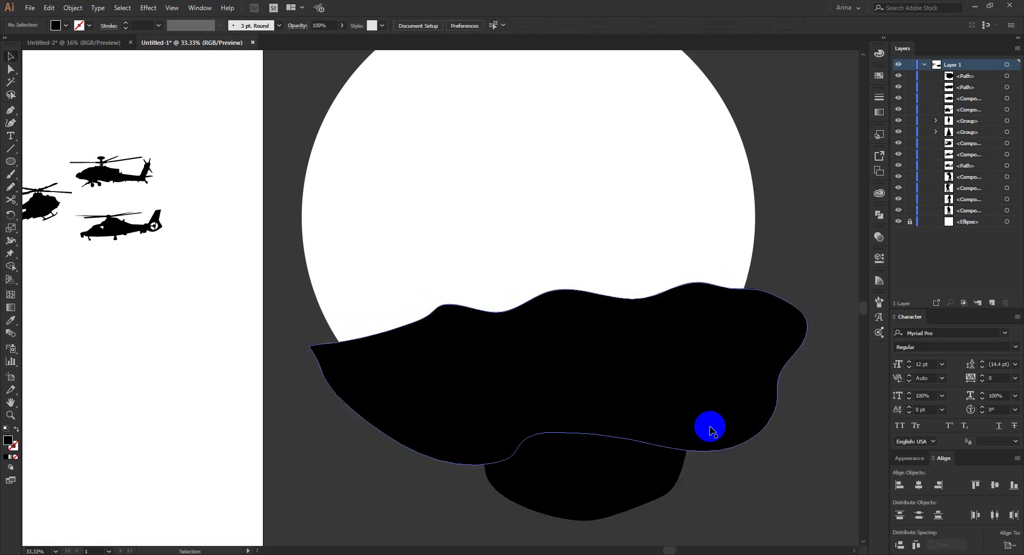
{"action": "scroll", "coordinate": [656, 405], "scroll_direction": "up", "scroll_amount": 1}
{"action": "scroll", "coordinate": [543, 355], "scroll_direction": "down", "scroll_amount": 1}
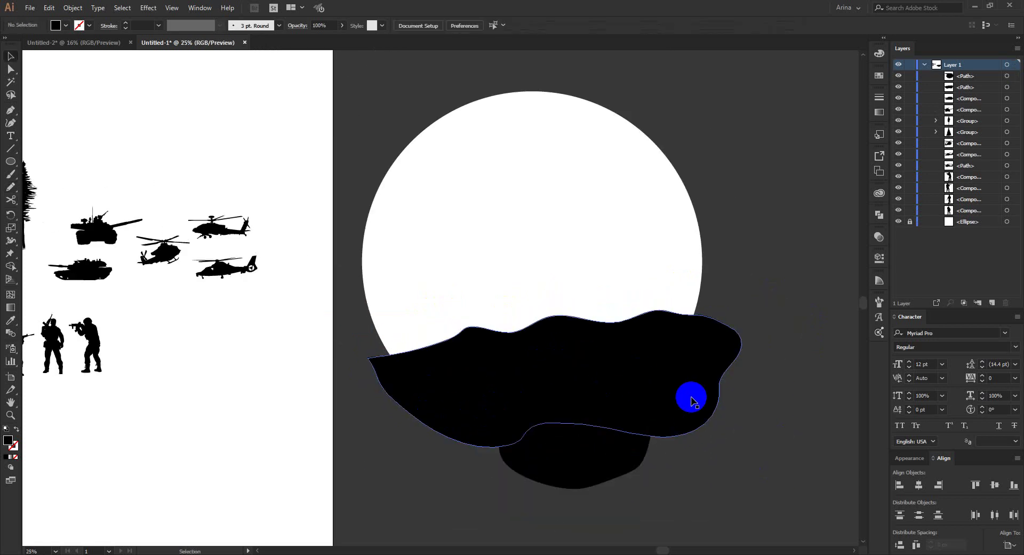
{"action": "left_click_drag", "start_coordinate": [749, 429], "coordinate": [539, 431]}
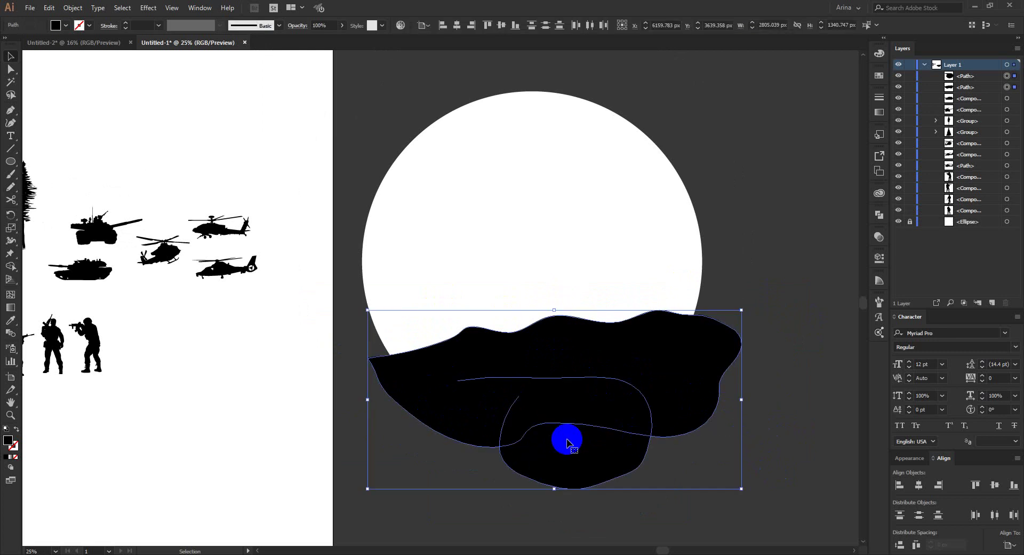
{"action": "key", "text": "Delete"}
Step: Draw a smooth black hill about 3458 px wide and 1057 px high across the circle's lower part with the Pencil tool, and deselect it
{"action": "left_click", "coordinate": [10, 187]}
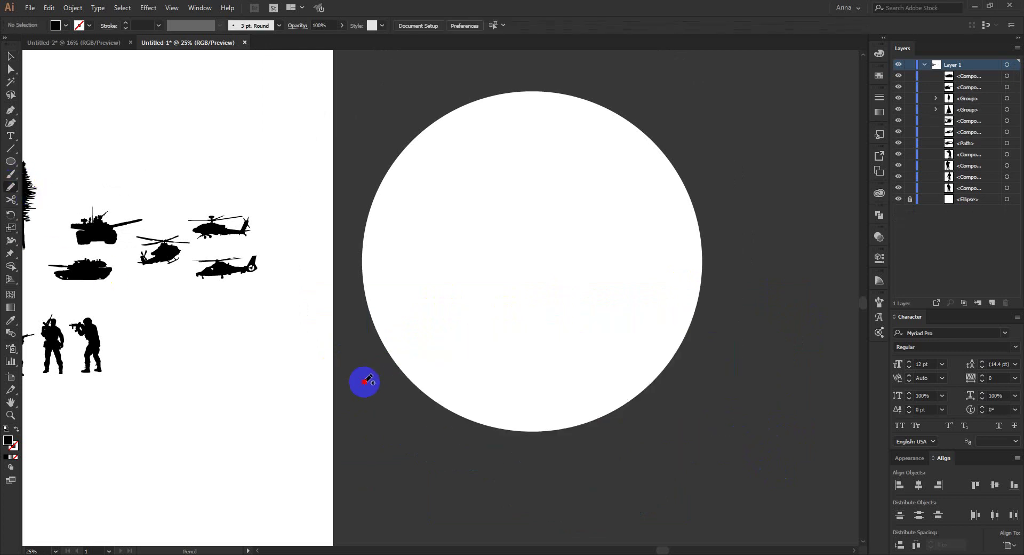
{"action": "mouse_move", "coordinate": [365, 382]}
{"action": "left_mouse_down"}
{"action": "mouse_move", "coordinate": [712, 374]}
{"action": "mouse_move", "coordinate": [805, 413]}
{"action": "mouse_move", "coordinate": [391, 488]}
{"action": "mouse_move", "coordinate": [346, 453]}
{"action": "mouse_move", "coordinate": [356, 391]}
{"action": "mouse_move", "coordinate": [411, 378]}
{"action": "left_mouse_up"}
{"action": "key", "text": "v"}
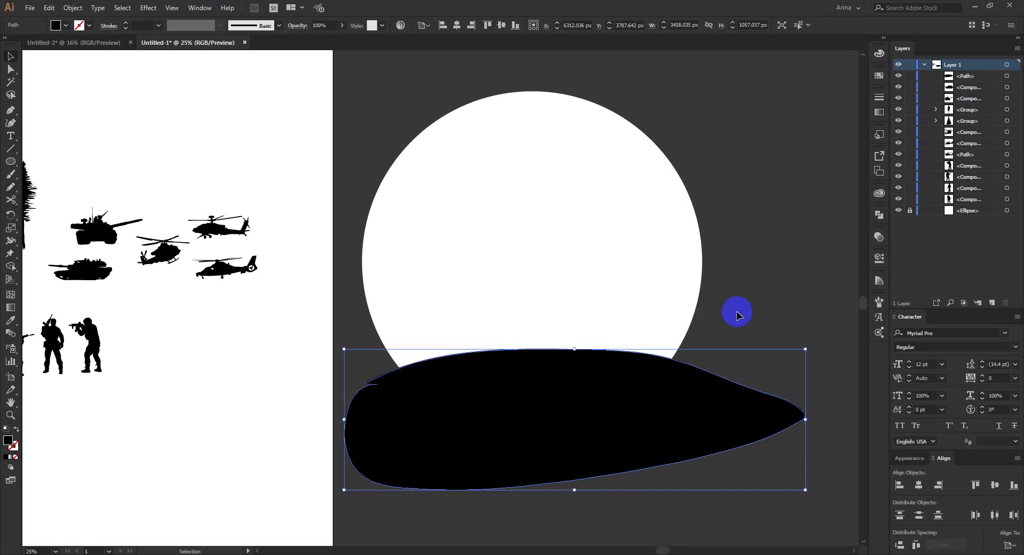
{"action": "left_click", "coordinate": [736, 311]}
{"action": "left_click", "coordinate": [324, 335]}
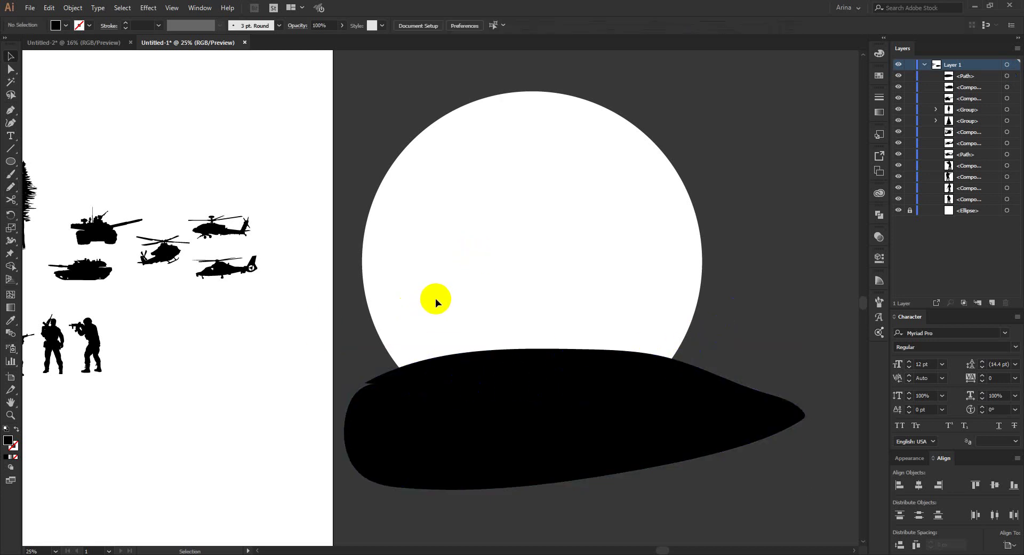
Step: Paint a dense cluster of short, nearly vertical black grass blades on the empty artboard area with the 1 pt Paintbrush
{"action": "scroll", "coordinate": [609, 306], "scroll_direction": "down", "scroll_amount": 1}
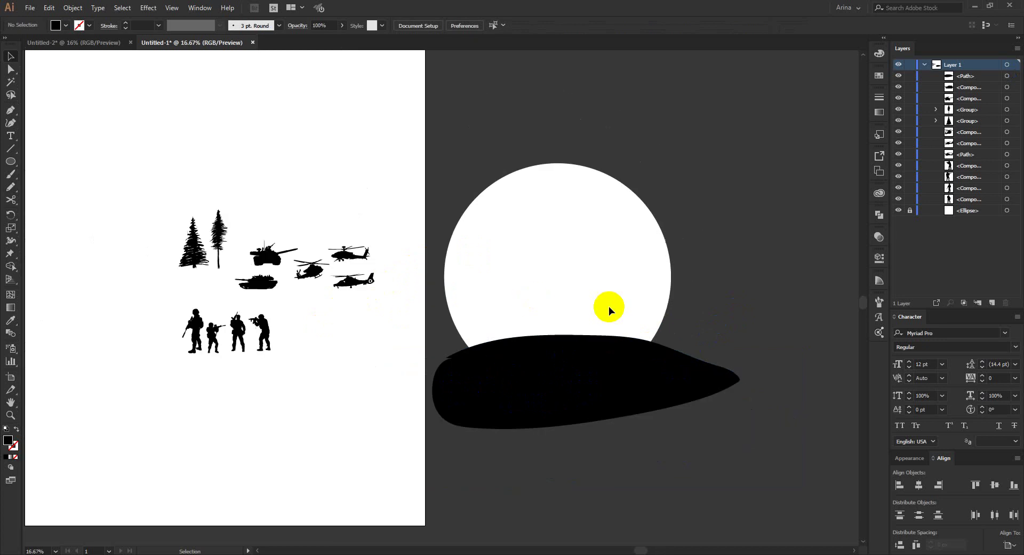
{"action": "scroll", "coordinate": [604, 319], "scroll_direction": "up", "scroll_amount": 1}
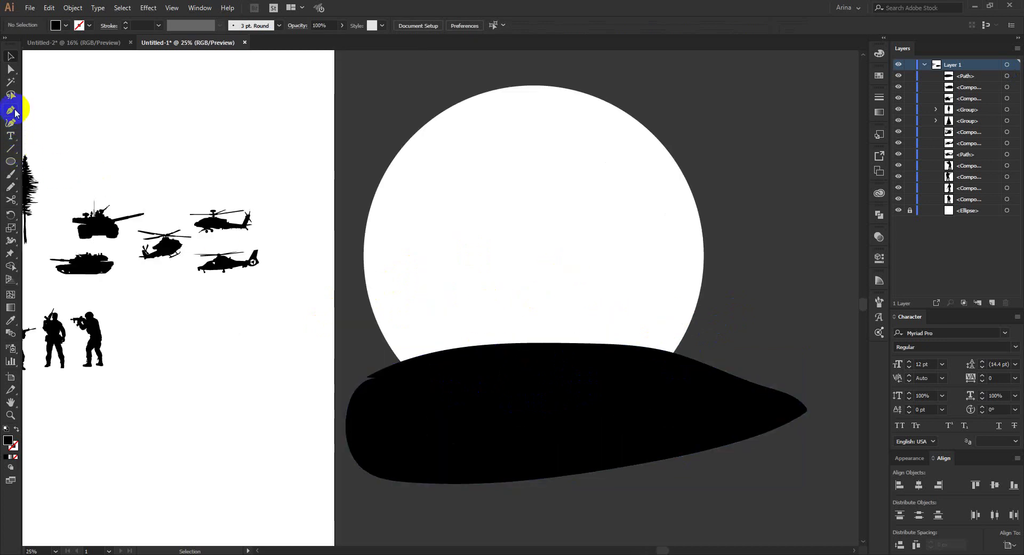
{"action": "left_click", "coordinate": [12, 187]}
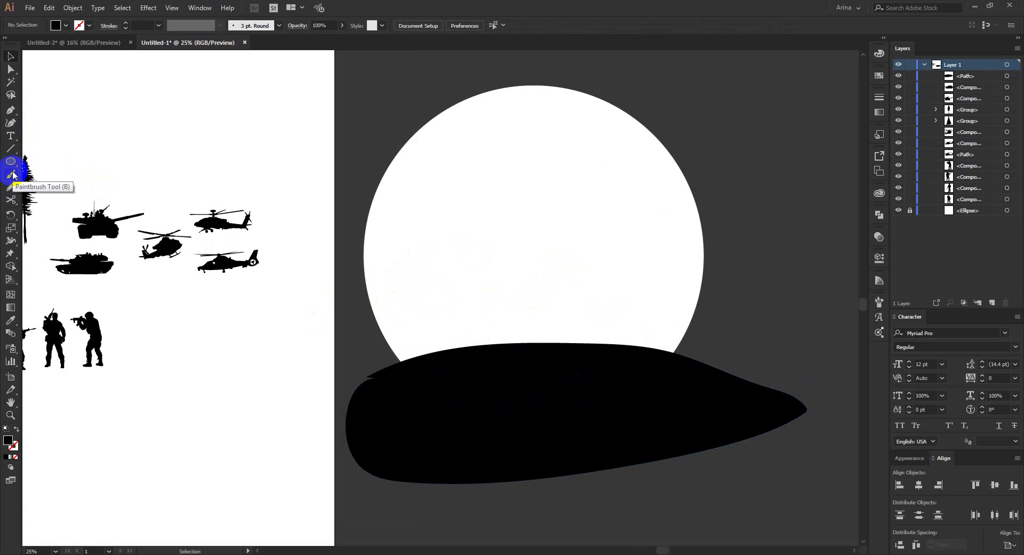
{"action": "left_click_drag", "start_coordinate": [201, 354], "coordinate": [200, 364]}
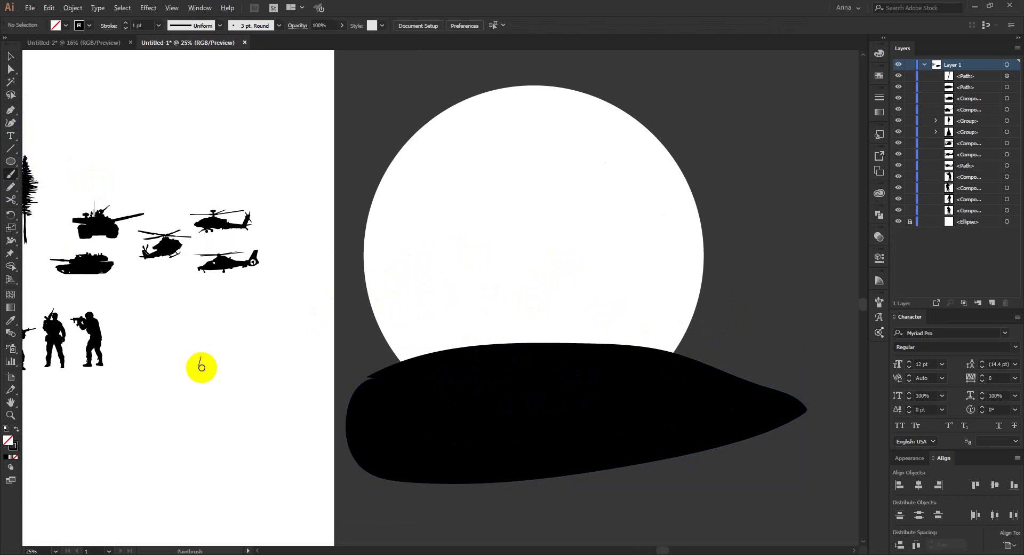
{"action": "scroll", "coordinate": [201, 365], "scroll_direction": "up", "scroll_amount": 2}
{"action": "scroll", "coordinate": [200, 367], "scroll_direction": "up", "scroll_amount": 2}
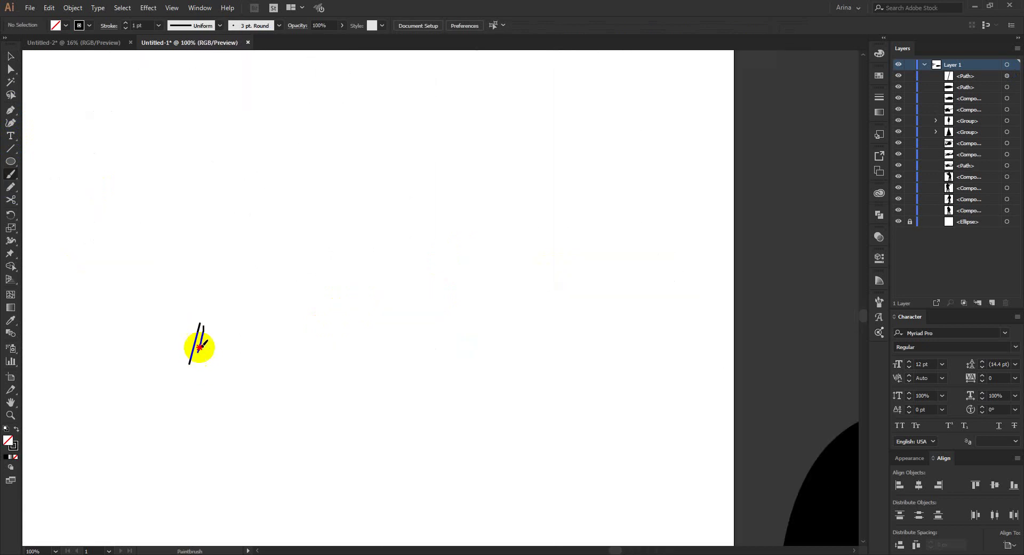
{"action": "left_click_drag", "start_coordinate": [199, 347], "coordinate": [194, 360]}
{"action": "left_click_drag", "start_coordinate": [205, 332], "coordinate": [196, 359]}
{"action": "left_click_drag", "start_coordinate": [214, 321], "coordinate": [201, 367]}
{"action": "left_click_drag", "start_coordinate": [203, 330], "coordinate": [201, 357]}
{"action": "mouse_move", "coordinate": [210, 331]}
{"action": "left_mouse_down"}
{"action": "mouse_move", "coordinate": [202, 359]}
{"action": "mouse_move", "coordinate": [214, 325]}
{"action": "mouse_move", "coordinate": [214, 363]}
{"action": "mouse_move", "coordinate": [228, 369]}
{"action": "mouse_move", "coordinate": [233, 355]}
{"action": "mouse_move", "coordinate": [210, 366]}
{"action": "mouse_move", "coordinate": [214, 314]}
{"action": "mouse_move", "coordinate": [230, 324]}
{"action": "mouse_move", "coordinate": [236, 370]}
{"action": "left_mouse_up"}
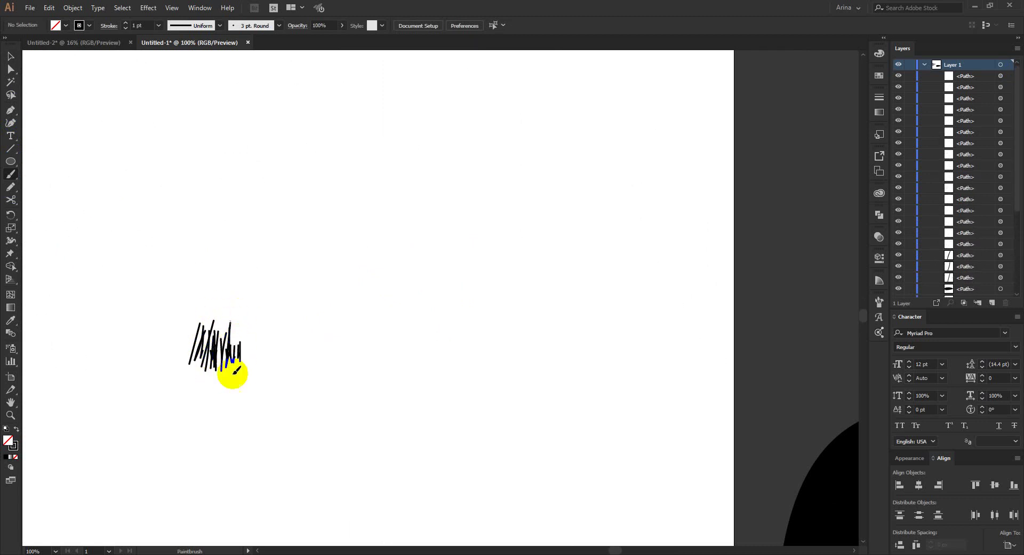
{"action": "mouse_move", "coordinate": [237, 312]}
{"action": "left_mouse_down"}
{"action": "mouse_move", "coordinate": [253, 344]}
{"action": "mouse_move", "coordinate": [243, 382]}
{"action": "mouse_move", "coordinate": [244, 308]}
{"action": "mouse_move", "coordinate": [250, 335]}
{"action": "mouse_move", "coordinate": [264, 323]}
{"action": "mouse_move", "coordinate": [260, 311]}
{"action": "mouse_move", "coordinate": [257, 377]}
{"action": "left_mouse_up"}
{"action": "left_click_drag", "start_coordinate": [251, 341], "coordinate": [249, 377]}
{"action": "mouse_move", "coordinate": [266, 340]}
{"action": "left_mouse_down"}
{"action": "mouse_move", "coordinate": [252, 372]}
{"action": "mouse_move", "coordinate": [265, 374]}
{"action": "mouse_move", "coordinate": [266, 349]}
{"action": "mouse_move", "coordinate": [274, 364]}
{"action": "mouse_move", "coordinate": [257, 366]}
{"action": "mouse_move", "coordinate": [268, 377]}
{"action": "mouse_move", "coordinate": [269, 336]}
{"action": "mouse_move", "coordinate": [272, 370]}
{"action": "mouse_move", "coordinate": [114, 286]}
{"action": "left_mouse_up"}
Step: Duplicate the grass strokes sideways to extend the cluster into a strip about 502 px long
{"action": "key", "text": "v"}
{"action": "left_click_drag", "start_coordinate": [228, 359], "coordinate": [393, 361]}
{"action": "left_click", "coordinate": [282, 373]}
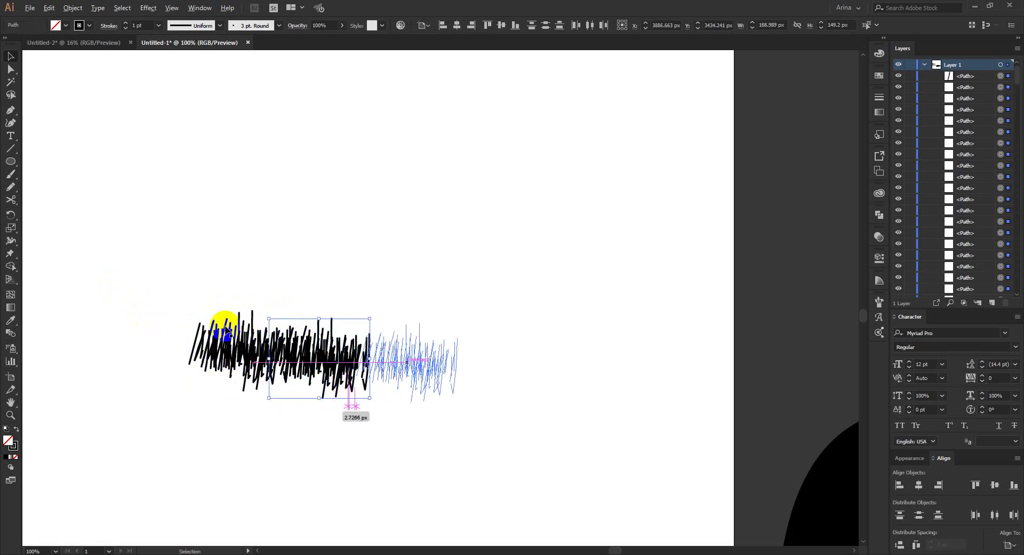
Step: Select the whole grass strip and save it as an art brush named Art Brush 1, stretched to fit the stroke length
{"action": "key", "text": "ctrl+minus"}
{"action": "key", "text": "ctrl+minus"}
{"action": "left_click_drag", "start_coordinate": [327, 368], "coordinate": [110, 282]}
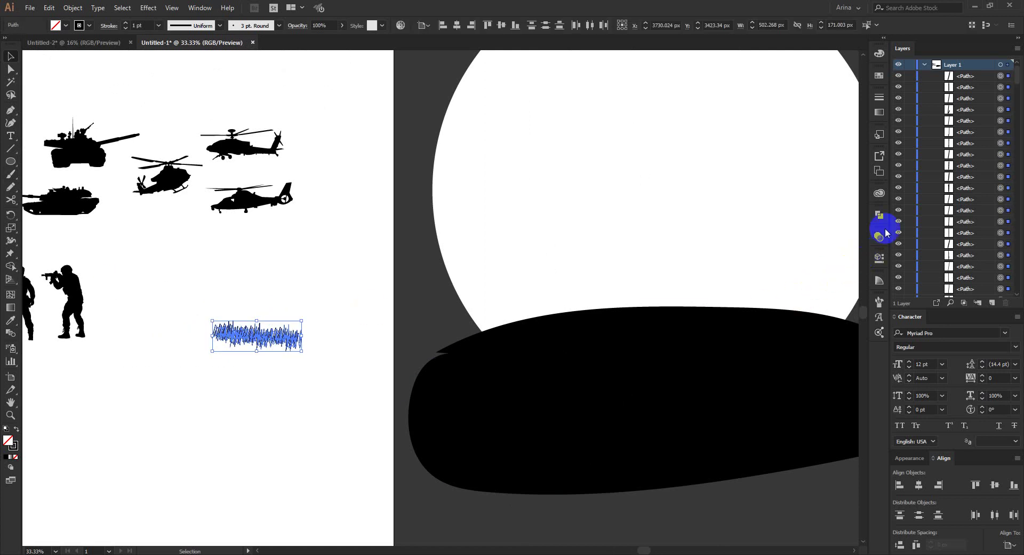
{"action": "left_click", "coordinate": [879, 302]}
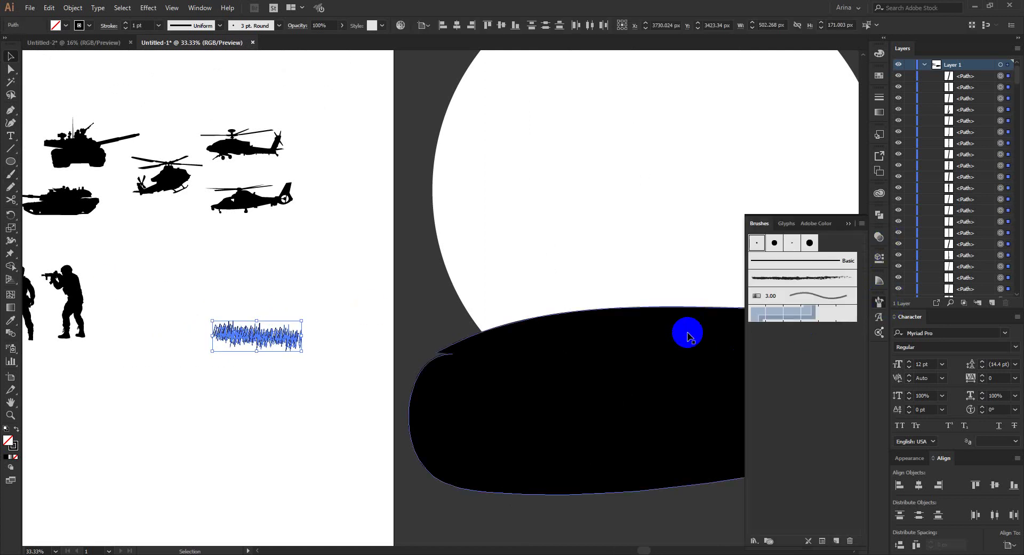
{"action": "left_click", "coordinate": [836, 540]}
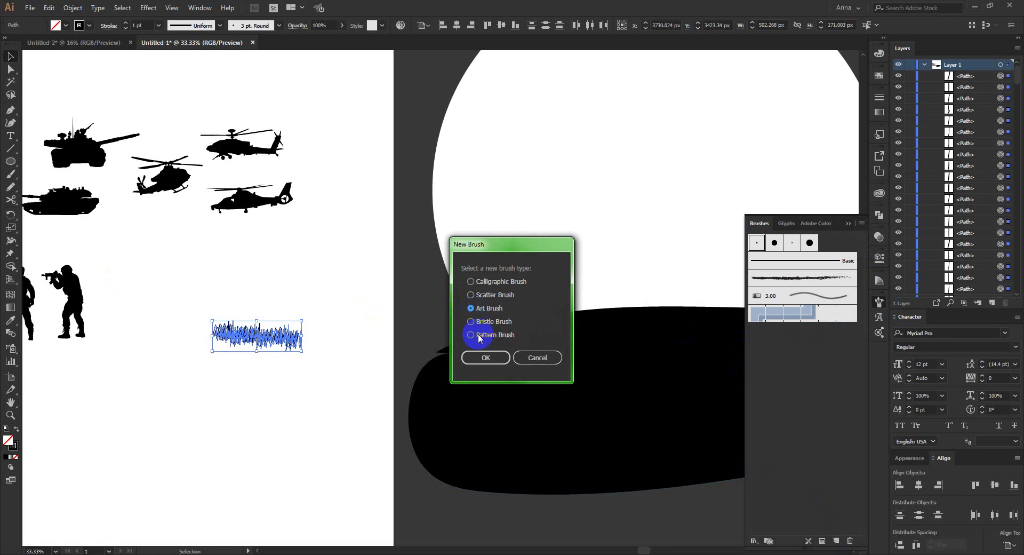
{"action": "left_click", "coordinate": [487, 358]}
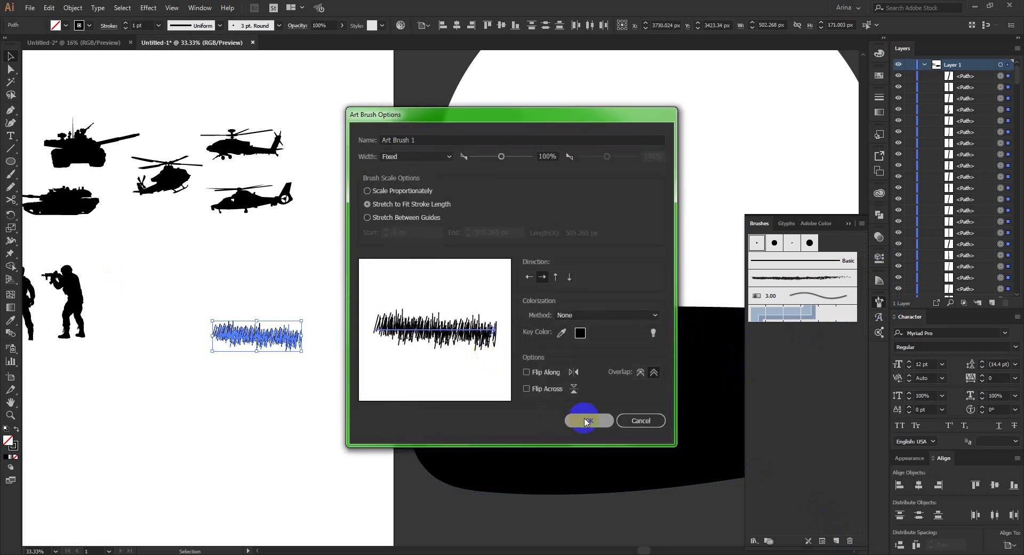
{"action": "left_click", "coordinate": [586, 420]}
Step: Apply the new grass art brush to the selected strip and deselect it
{"action": "left_click", "coordinate": [777, 296]}
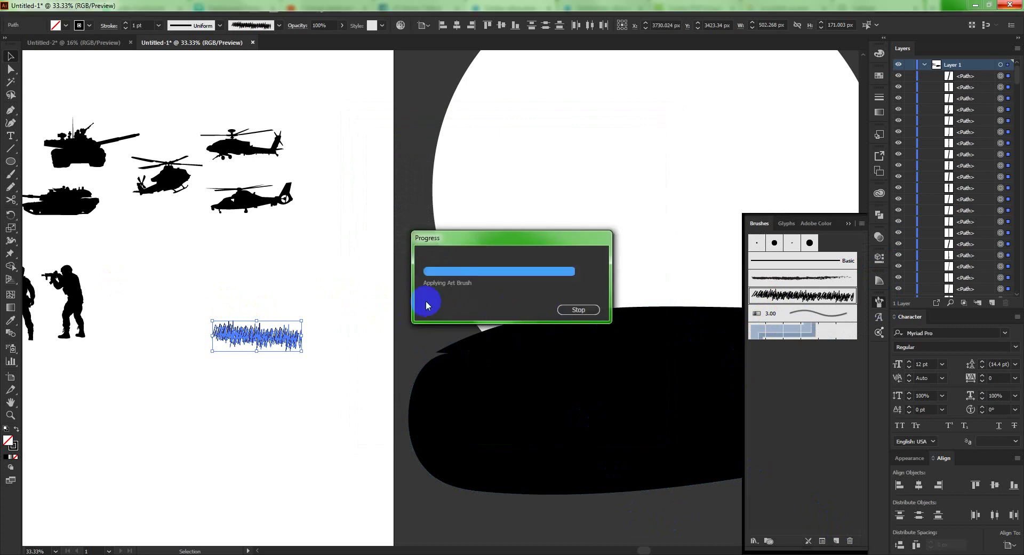
{"action": "left_click", "coordinate": [162, 351]}
{"action": "scroll", "coordinate": [155, 349], "scroll_direction": "down", "scroll_amount": 1}
{"action": "left_click_drag", "start_coordinate": [549, 428], "coordinate": [459, 427]}
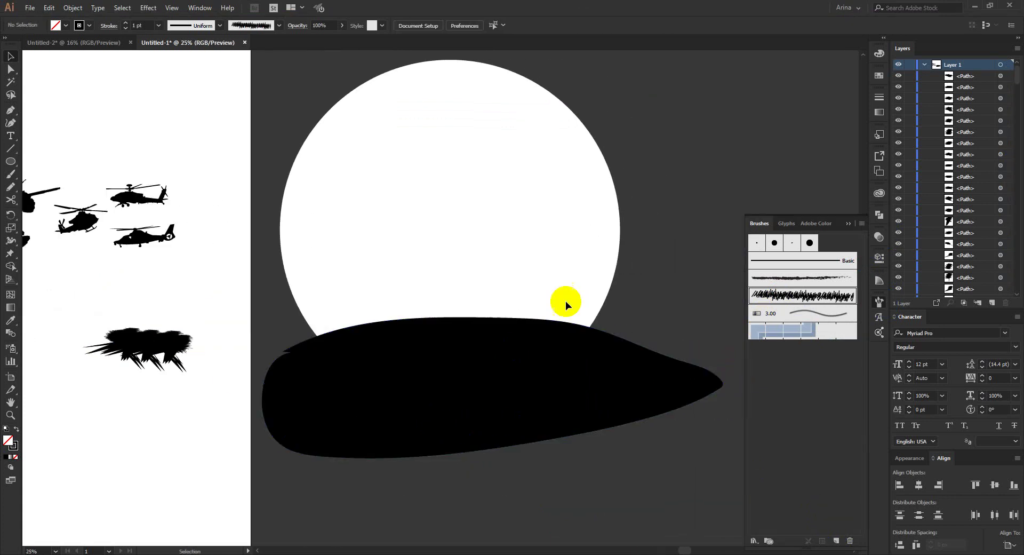
Step: Paint grass along the hill's upper edge across the circle's full width with the grass art brush, redoing the badly placed stroke
{"action": "scroll", "coordinate": [566, 304], "scroll_direction": "up", "scroll_amount": 1}
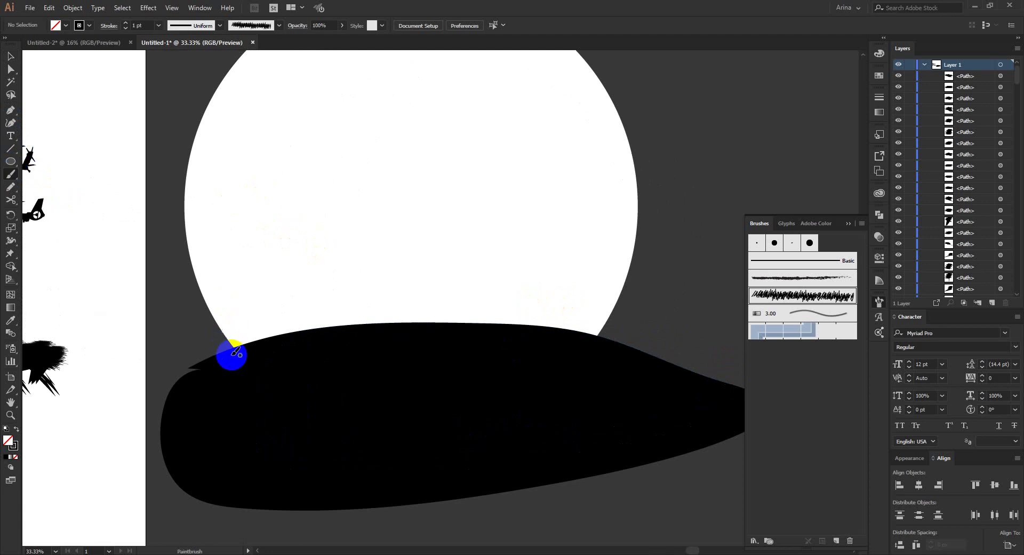
{"action": "mouse_move", "coordinate": [232, 353]}
{"action": "left_mouse_down"}
{"action": "mouse_move", "coordinate": [285, 342]}
{"action": "mouse_move", "coordinate": [238, 344]}
{"action": "mouse_move", "coordinate": [310, 335]}
{"action": "mouse_move", "coordinate": [251, 338]}
{"action": "mouse_move", "coordinate": [405, 325]}
{"action": "left_mouse_up"}
{"action": "scroll", "coordinate": [276, 347], "scroll_direction": "up", "scroll_amount": 1}
{"action": "mouse_move", "coordinate": [341, 319]}
{"action": "left_mouse_down"}
{"action": "mouse_move", "coordinate": [283, 337]}
{"action": "mouse_move", "coordinate": [397, 328]}
{"action": "mouse_move", "coordinate": [307, 321]}
{"action": "mouse_move", "coordinate": [485, 318]}
{"action": "left_mouse_up"}
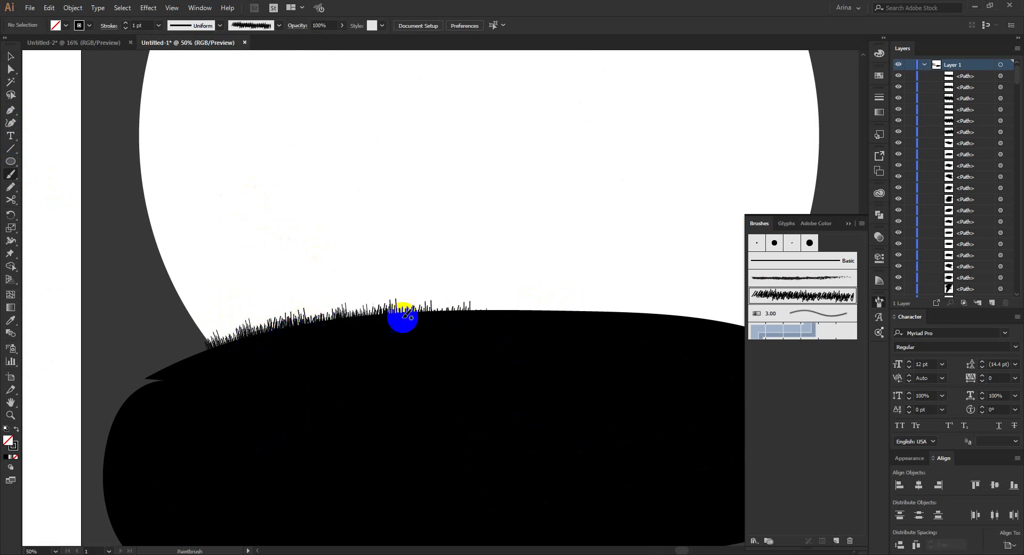
{"action": "left_click_drag", "start_coordinate": [400, 318], "coordinate": [632, 315]}
{"action": "scroll", "coordinate": [352, 276], "scroll_direction": "down", "scroll_amount": 1}
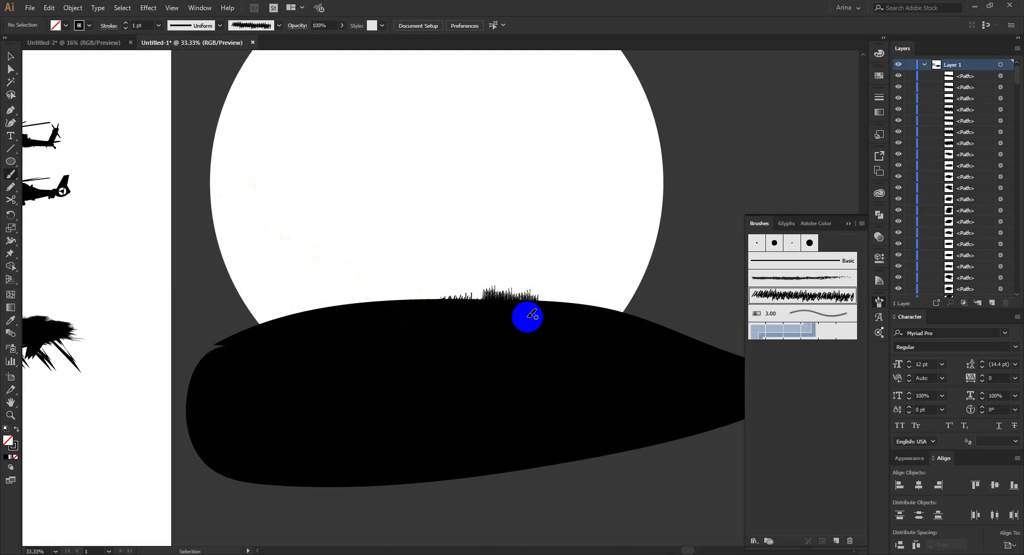
{"action": "key", "text": "ctrl+z"}
{"action": "mouse_move", "coordinate": [427, 300]}
{"action": "left_mouse_down"}
{"action": "mouse_move", "coordinate": [565, 303]}
{"action": "mouse_move", "coordinate": [519, 302]}
{"action": "mouse_move", "coordinate": [658, 319]}
{"action": "mouse_move", "coordinate": [521, 293]}
{"action": "mouse_move", "coordinate": [599, 322]}
{"action": "left_mouse_up"}
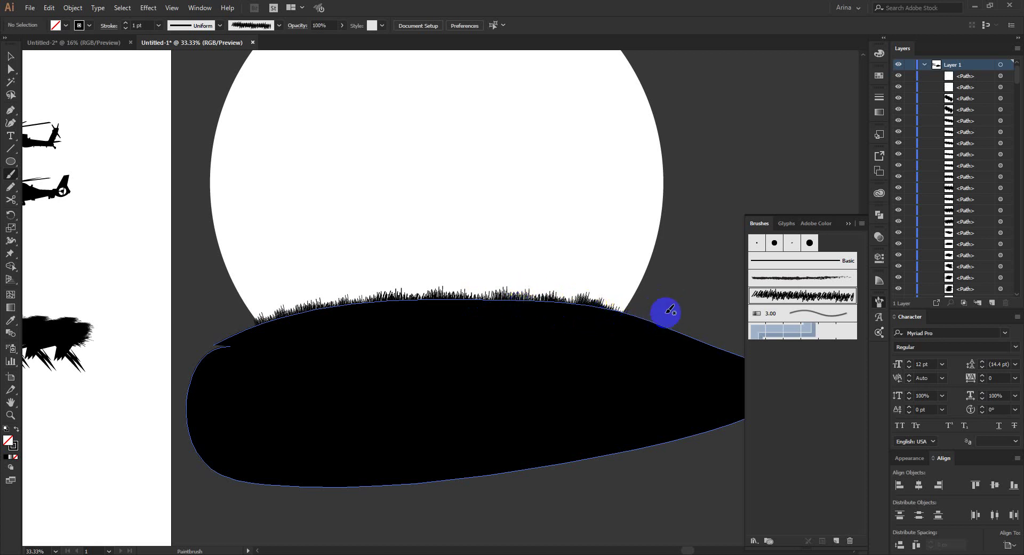
Step: Select the hill with its grass strokes and expand their appearance
{"action": "key", "text": "ctrl+minus"}
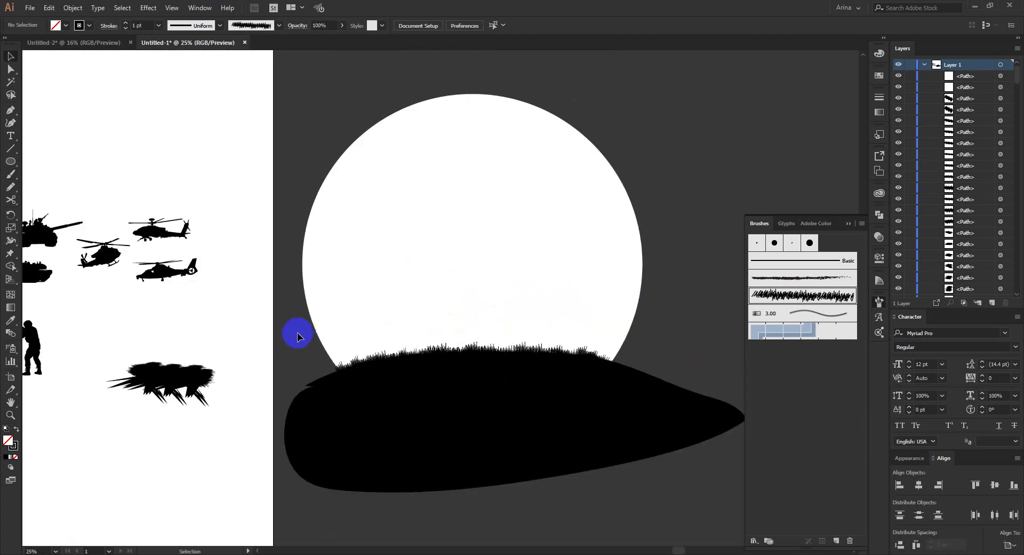
{"action": "left_click_drag", "start_coordinate": [297, 333], "coordinate": [656, 410]}
{"action": "left_click", "coordinate": [72, 8]}
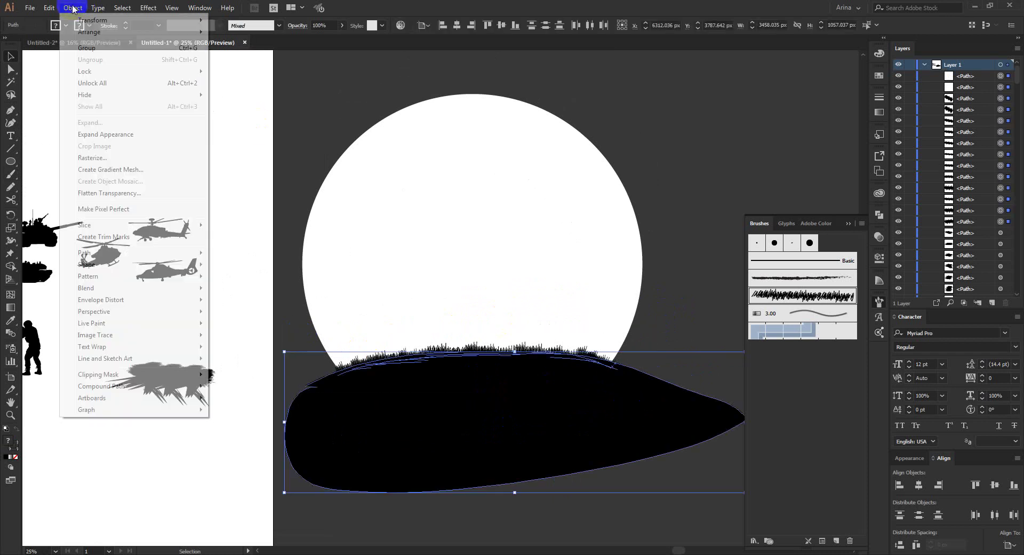
{"action": "left_click", "coordinate": [104, 134]}
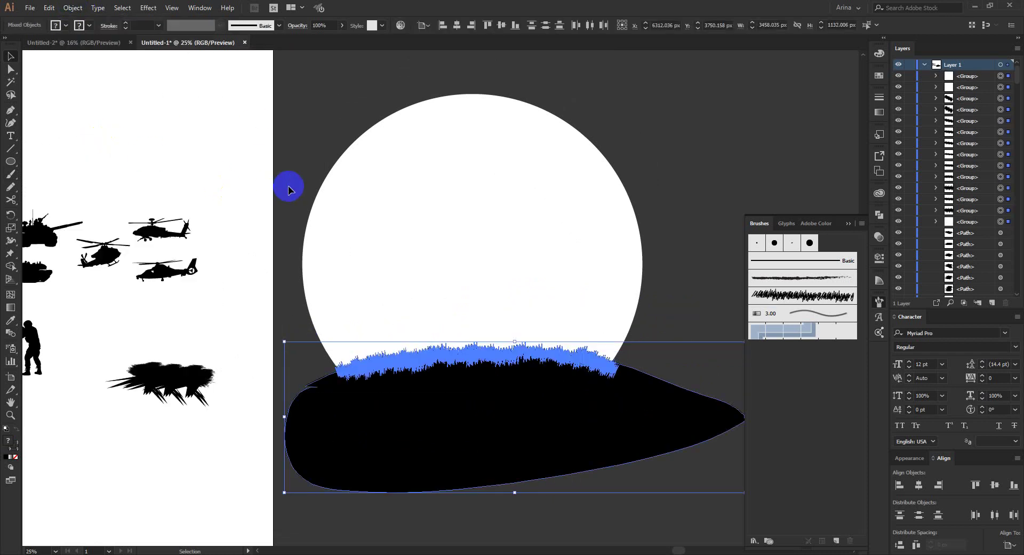
Step: Unite the expanded grass and the hill into one compound path, and select the merged shape
{"action": "left_click", "coordinate": [879, 214]}
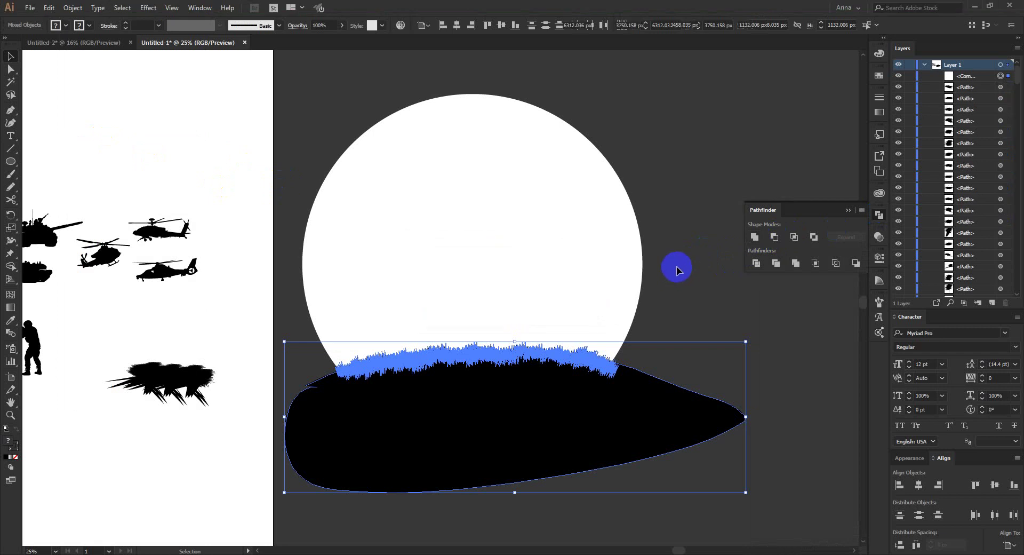
{"action": "left_click", "coordinate": [675, 302]}
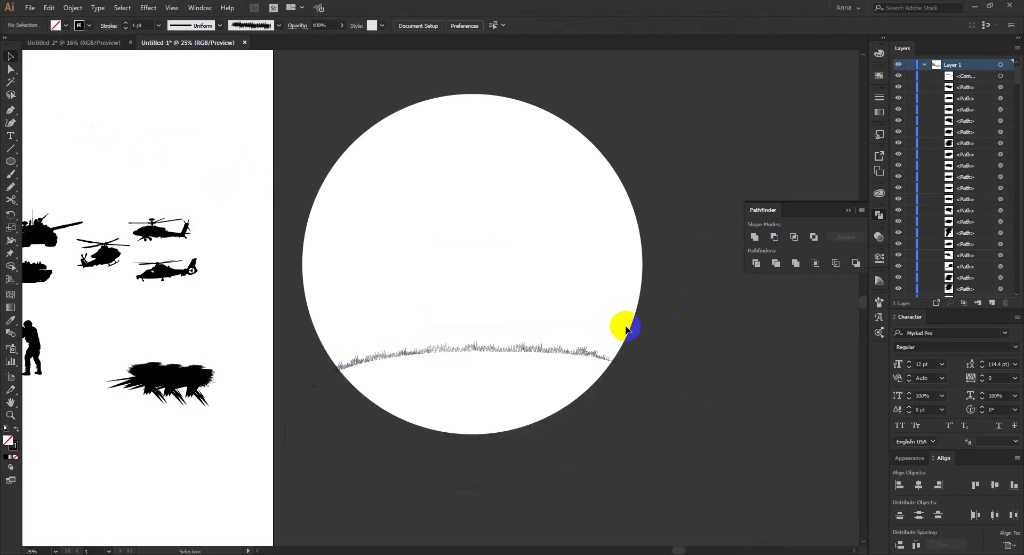
{"action": "left_click", "coordinate": [454, 350]}
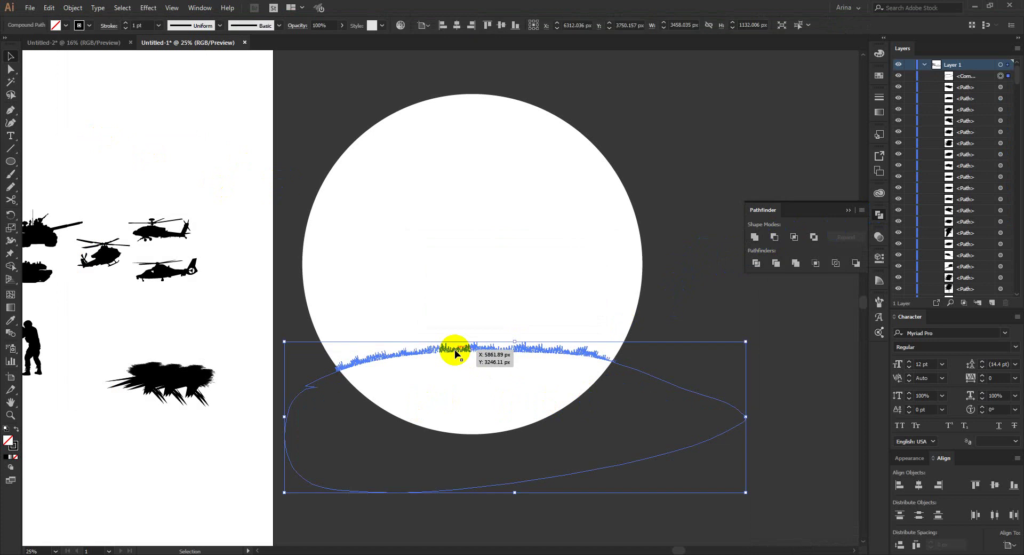
Step: Swap the merged grassy hill's fill and stroke so it becomes solid black without an outline, and deselect it
{"action": "key", "text": "shift+x"}
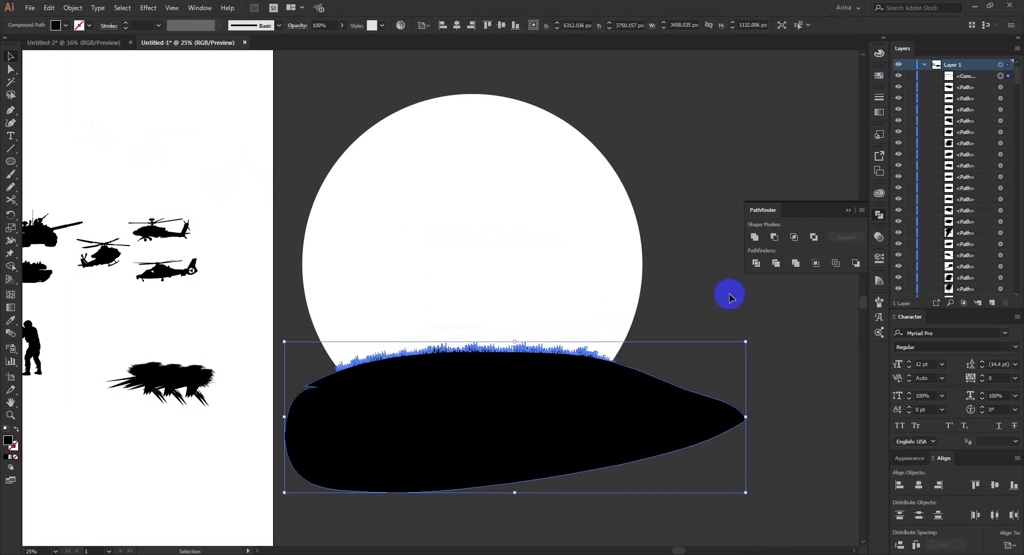
{"action": "left_click", "coordinate": [693, 290]}
{"action": "key", "text": "ctrl+plus"}
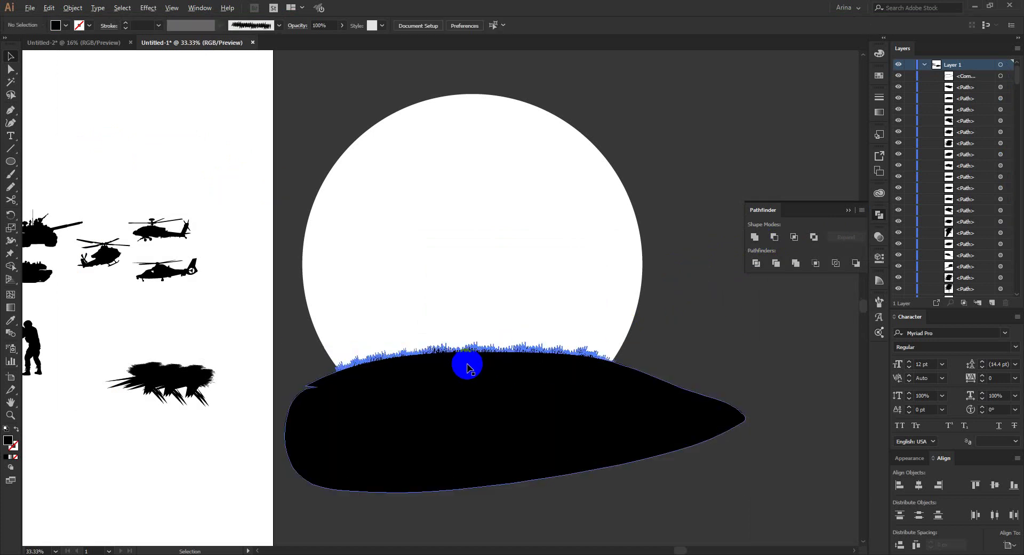
{"action": "scroll", "coordinate": [516, 288], "scroll_direction": "down", "scroll_amount": 2}
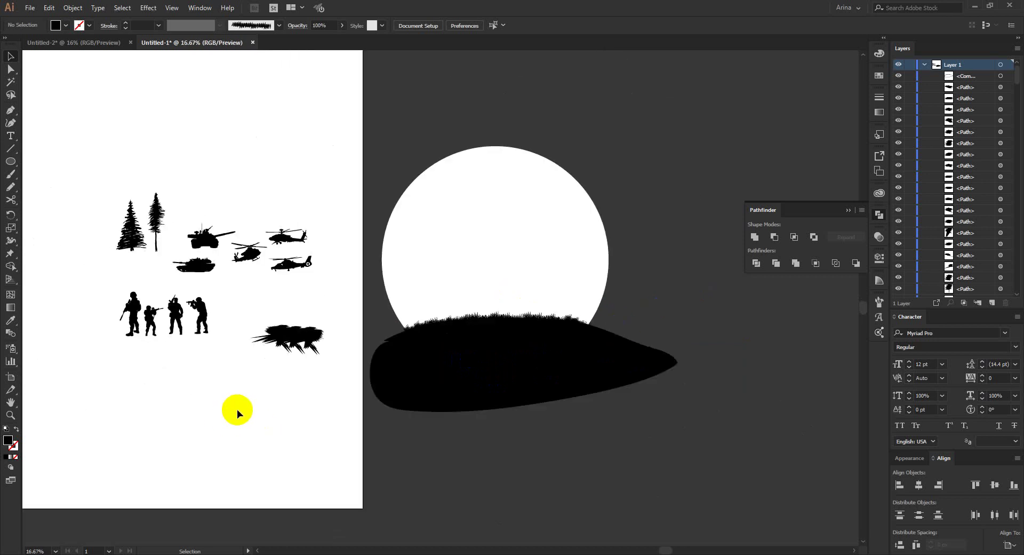
Step: Place the standing soldier with the raised rifle at the centre of the hilltop, enlarged to about 443 by 1137 px
{"action": "left_click_drag", "start_coordinate": [181, 324], "coordinate": [486, 240]}
{"action": "left_click_drag", "start_coordinate": [495, 174], "coordinate": [485, 235]}
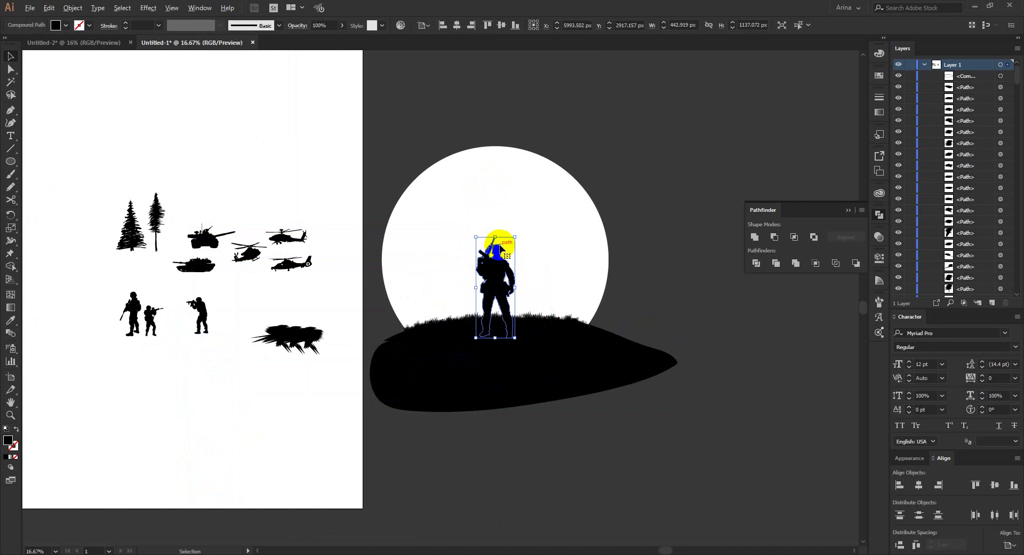
{"action": "scroll", "coordinate": [500, 253], "scroll_direction": "up", "scroll_amount": 1}
{"action": "left_click_drag", "start_coordinate": [496, 277], "coordinate": [495, 253]}
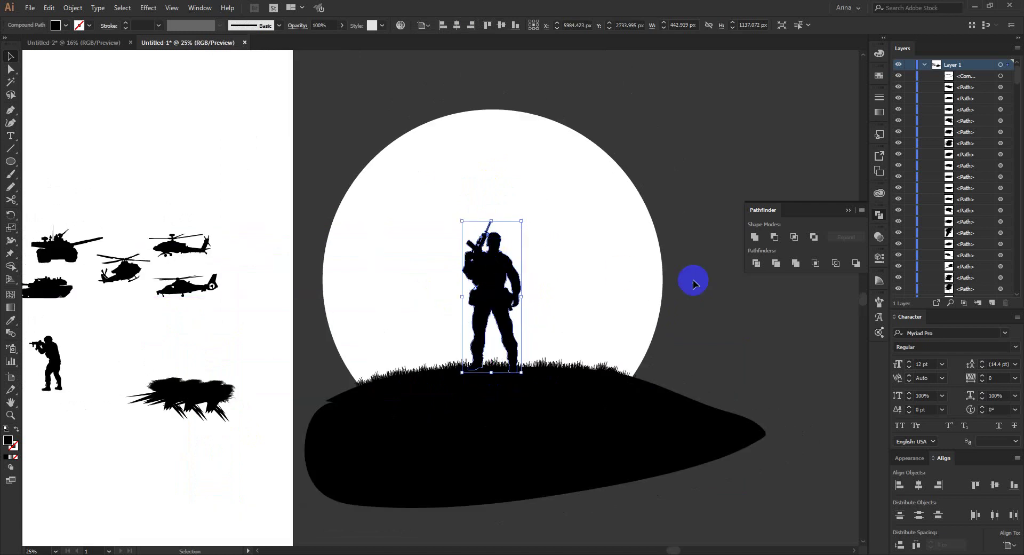
{"action": "left_click", "coordinate": [608, 302]}
{"action": "scroll", "coordinate": [267, 319], "scroll_direction": "down", "scroll_amount": 1}
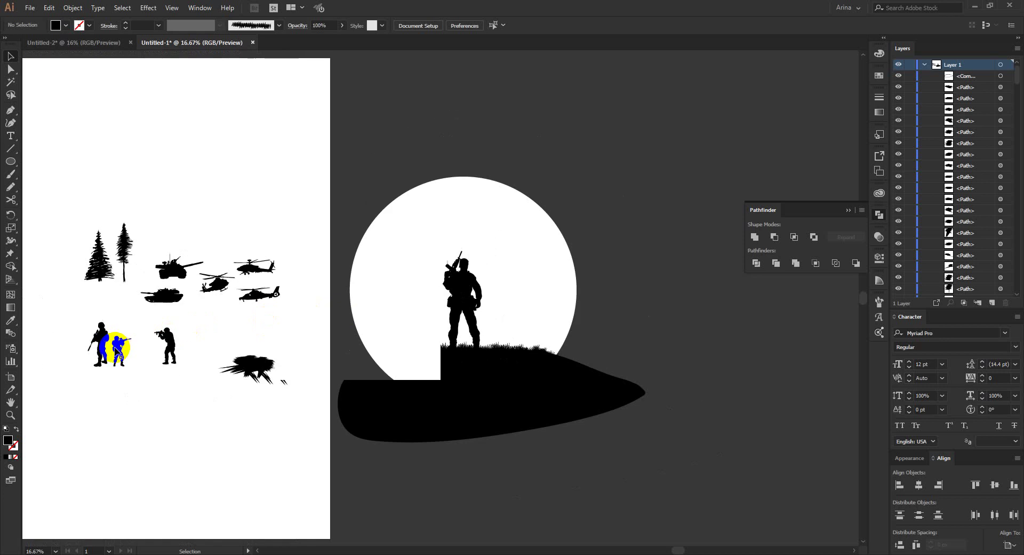
Step: Place the two rifle-aiming soldiers on the hill, enlarged and facing outward on either side of the central soldier
{"action": "left_click_drag", "start_coordinate": [114, 347], "coordinate": [516, 269]}
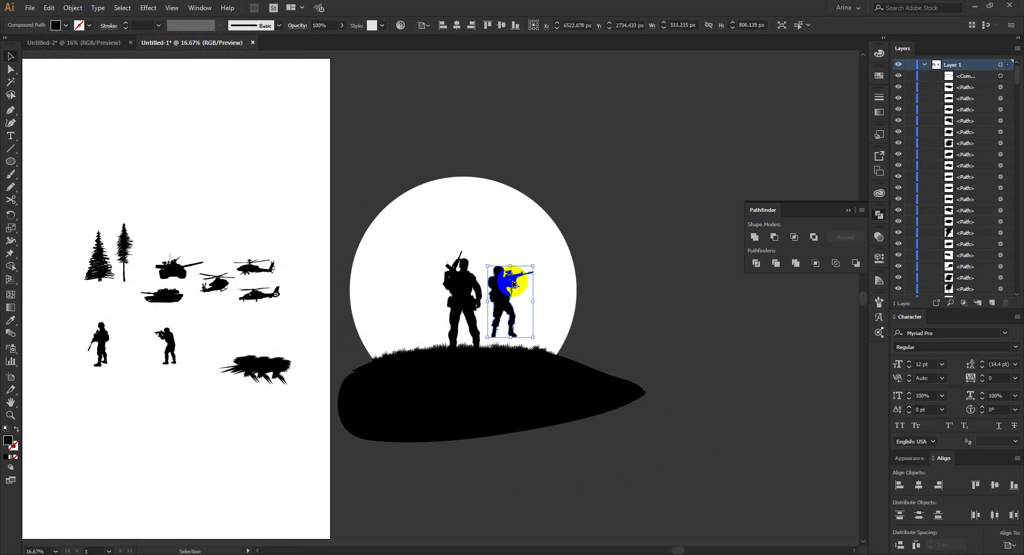
{"action": "scroll", "coordinate": [513, 284], "scroll_direction": "up", "scroll_amount": 2}
{"action": "left_click", "coordinate": [499, 487]}
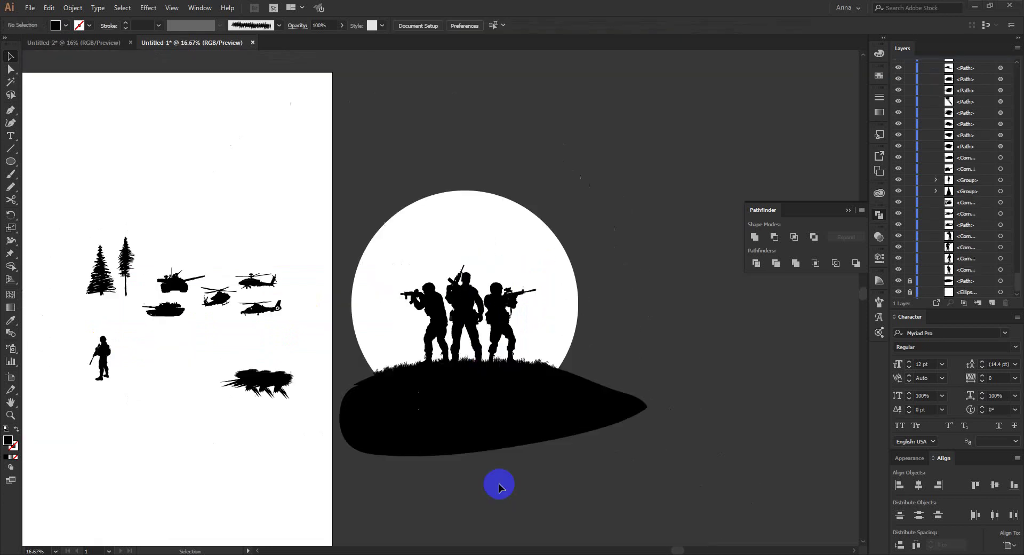
{"action": "left_click", "coordinate": [462, 303]}
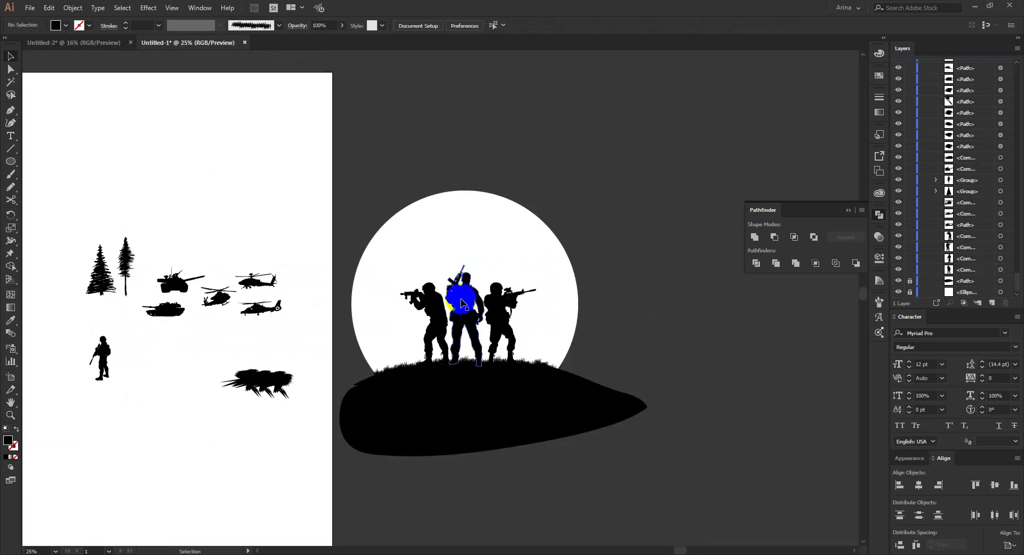
{"action": "scroll", "coordinate": [461, 303], "scroll_direction": "up", "scroll_amount": 1}
{"action": "left_click", "coordinate": [724, 363]}
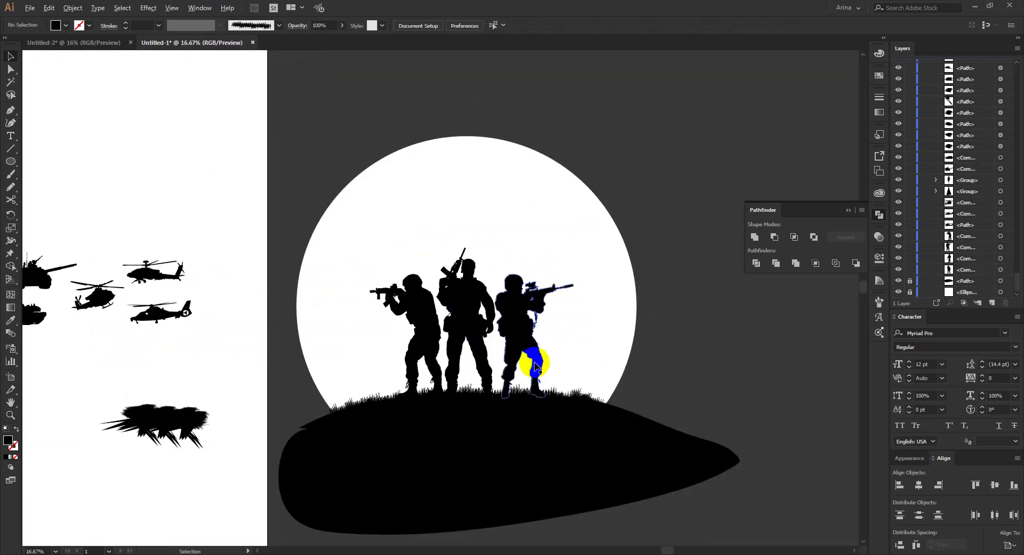
{"action": "scroll", "coordinate": [531, 362], "scroll_direction": "down", "scroll_amount": 1}
{"action": "left_click_drag", "start_coordinate": [402, 277], "coordinate": [571, 336]}
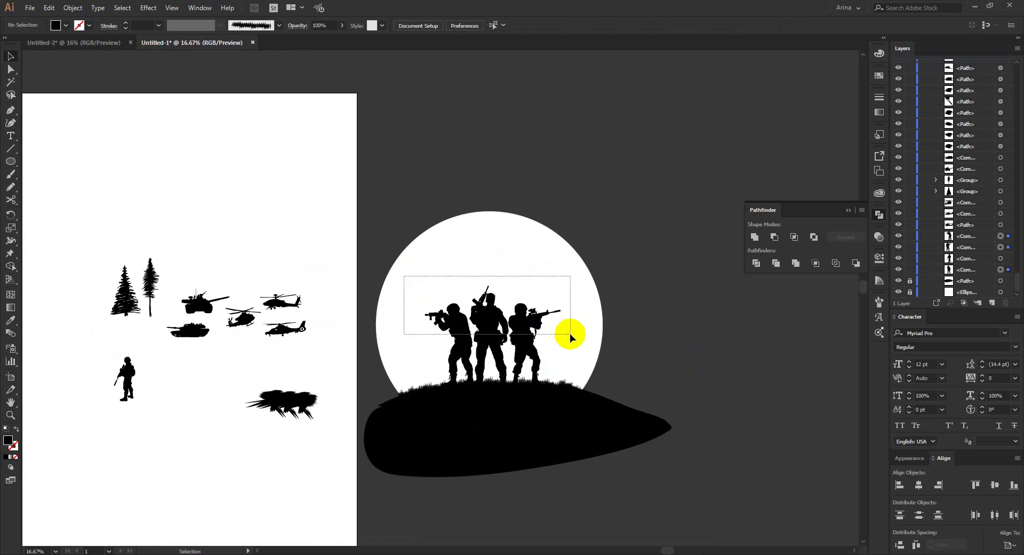
{"action": "left_click", "coordinate": [652, 323]}
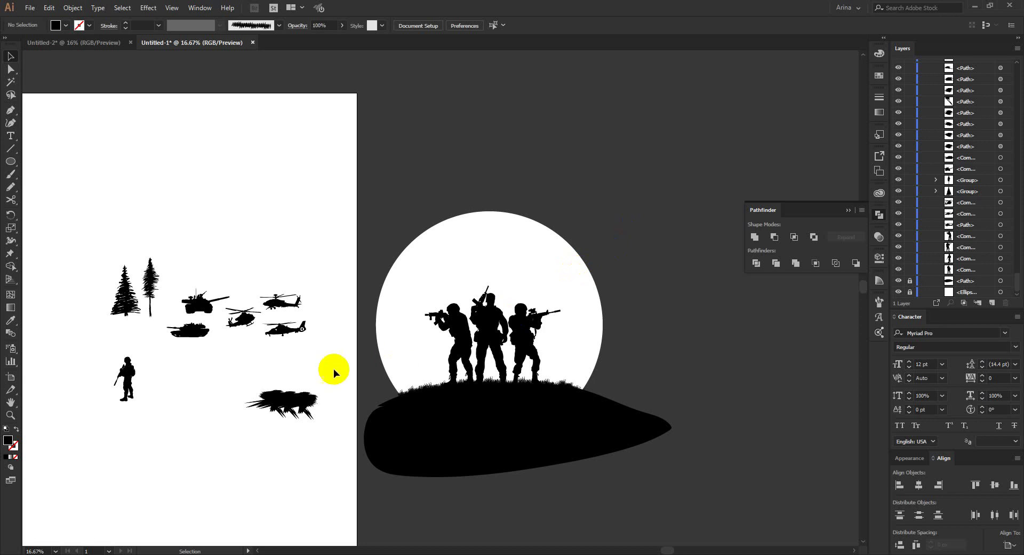
Step: Draw a closed mountain-range shape with the Pencil tool across the white circle, about 3151 by 1643 px
{"action": "left_click", "coordinate": [12, 185]}
{"action": "scroll", "coordinate": [485, 296], "scroll_direction": "up", "scroll_amount": 2}
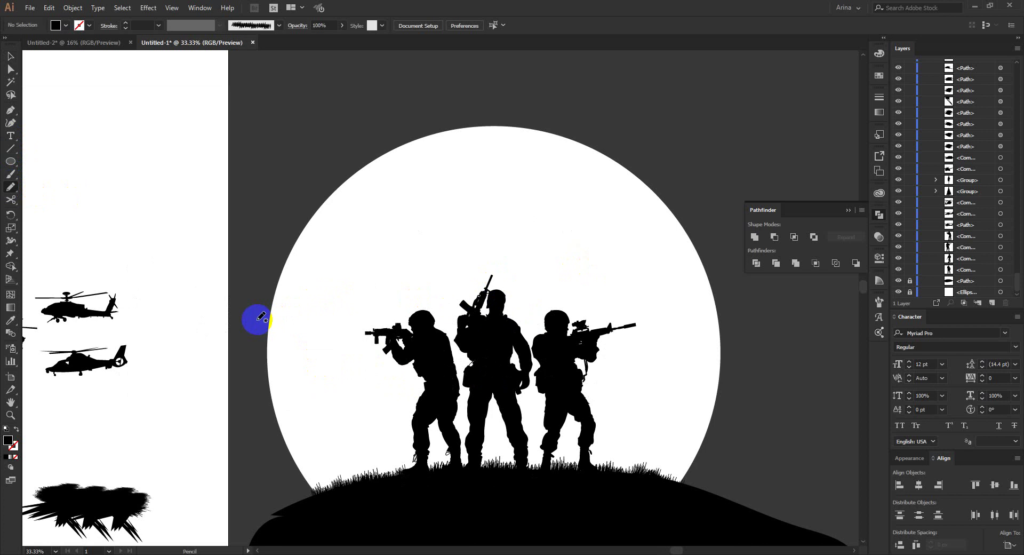
{"action": "mouse_move", "coordinate": [258, 319]}
{"action": "left_mouse_down"}
{"action": "mouse_move", "coordinate": [307, 312]}
{"action": "mouse_move", "coordinate": [340, 290]}
{"action": "mouse_move", "coordinate": [381, 289]}
{"action": "mouse_move", "coordinate": [440, 252]}
{"action": "mouse_move", "coordinate": [589, 254]}
{"action": "mouse_move", "coordinate": [609, 244]}
{"action": "mouse_move", "coordinate": [683, 291]}
{"action": "mouse_move", "coordinate": [714, 293]}
{"action": "mouse_move", "coordinate": [803, 358]}
{"action": "mouse_move", "coordinate": [810, 375]}
{"action": "mouse_move", "coordinate": [807, 403]}
{"action": "mouse_move", "coordinate": [761, 477]}
{"action": "mouse_move", "coordinate": [539, 525]}
{"action": "mouse_move", "coordinate": [376, 520]}
{"action": "mouse_move", "coordinate": [320, 506]}
{"action": "mouse_move", "coordinate": [264, 450]}
{"action": "mouse_move", "coordinate": [261, 319]}
{"action": "left_mouse_up"}
{"action": "key", "text": "v"}
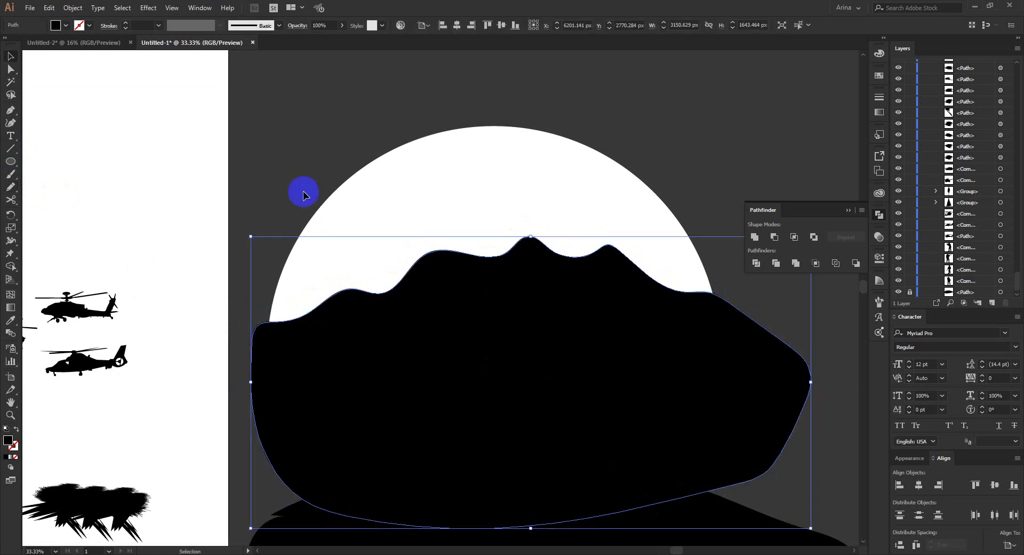
Step: Send the mountain shape behind the soldiers and hill, and set its opacity to 20%
{"action": "scroll", "coordinate": [322, 24], "scroll_direction": "down", "scroll_amount": 8}
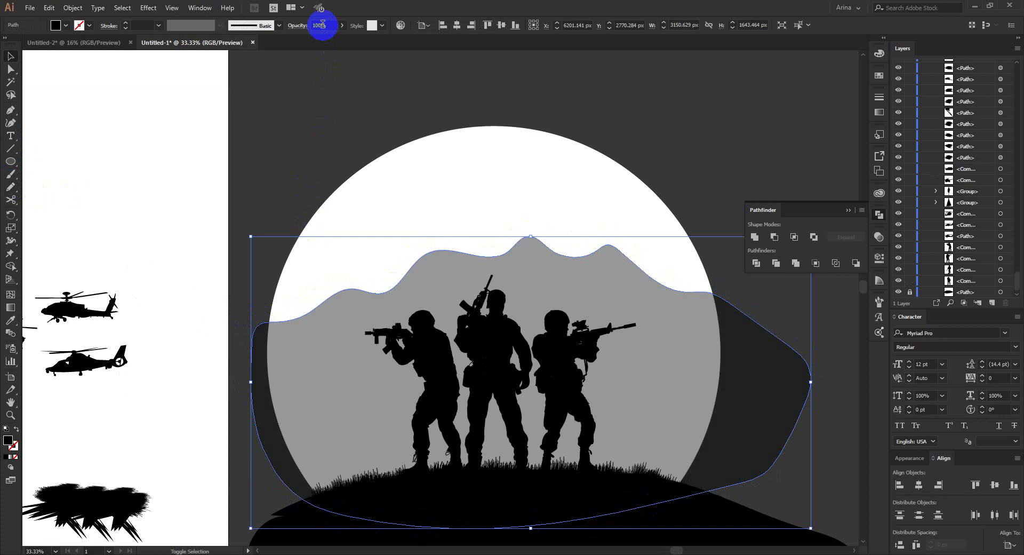
{"action": "left_click", "coordinate": [307, 156]}
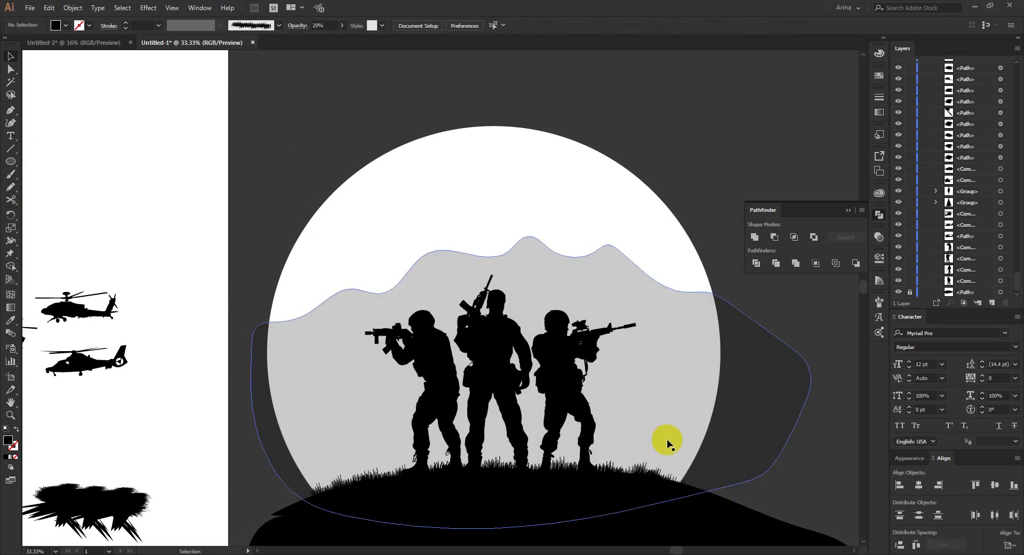
{"action": "left_click", "coordinate": [829, 440]}
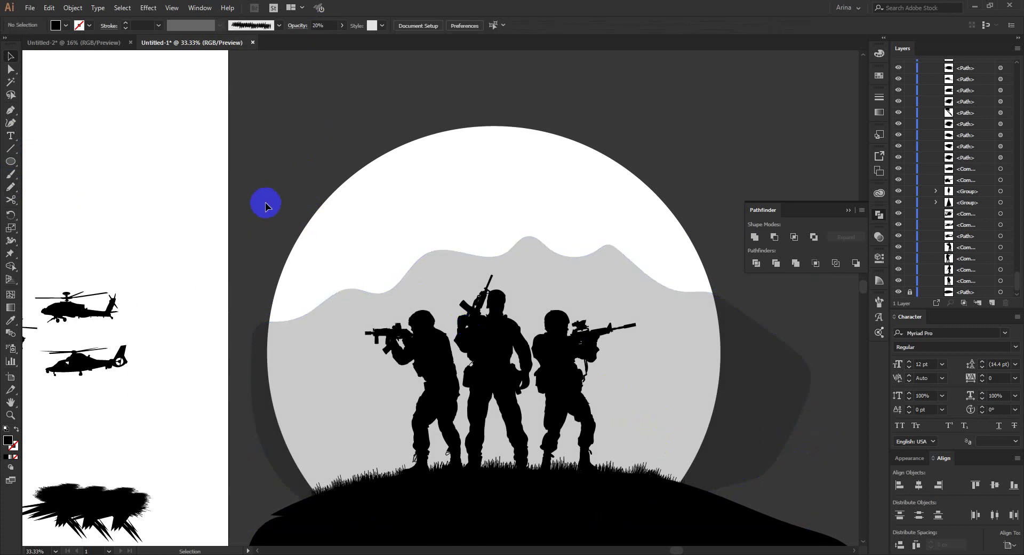
Step: Draw a black circle about 892 px in diameter and place it above the central soldier, overlapping the mountain ridge
{"action": "left_click", "coordinate": [11, 161]}
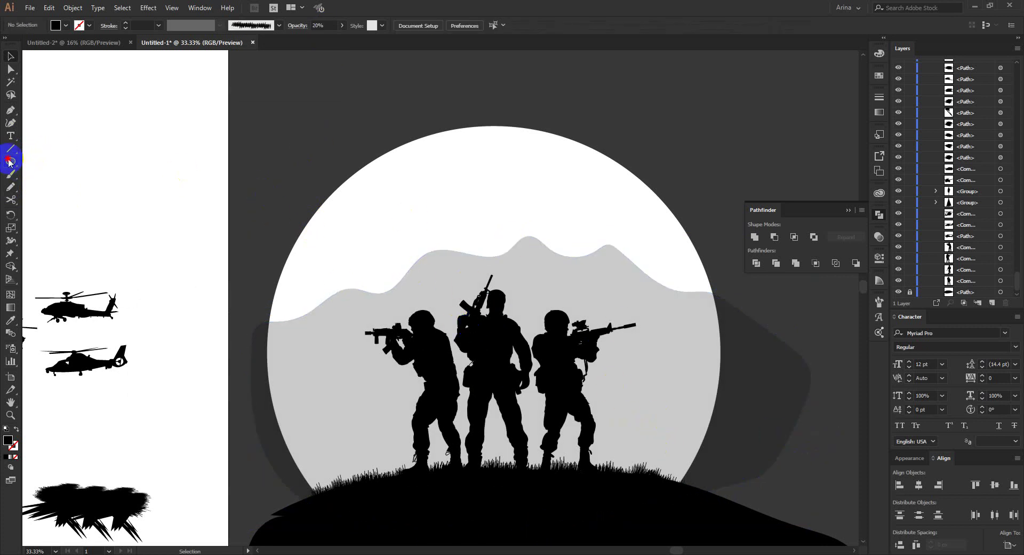
{"action": "left_click_drag", "start_coordinate": [411, 185], "coordinate": [571, 289]}
{"action": "key", "text": "v"}
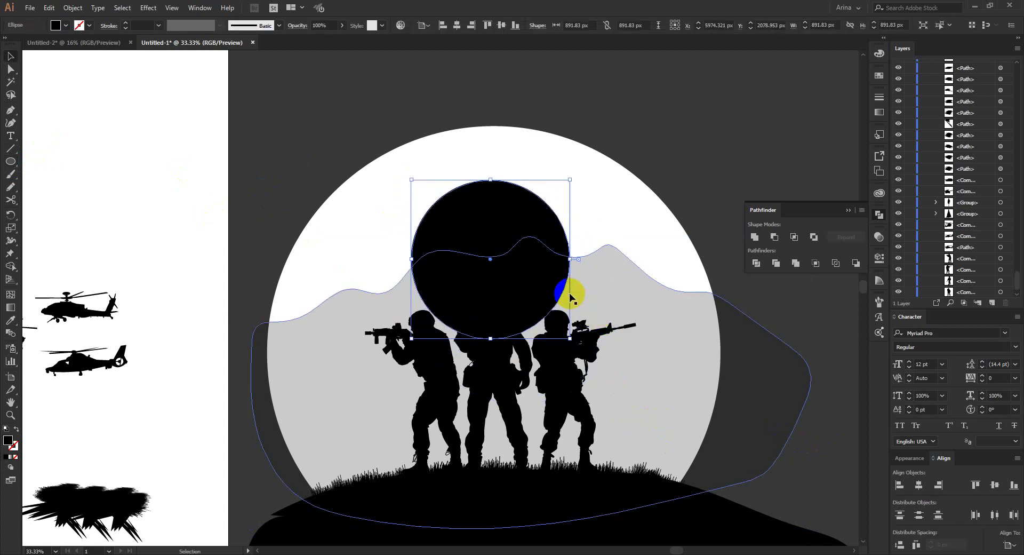
{"action": "left_click", "coordinate": [513, 218]}
{"action": "left_click_drag", "start_coordinate": [513, 218], "coordinate": [515, 176]}
{"action": "key", "text": "Delete"}
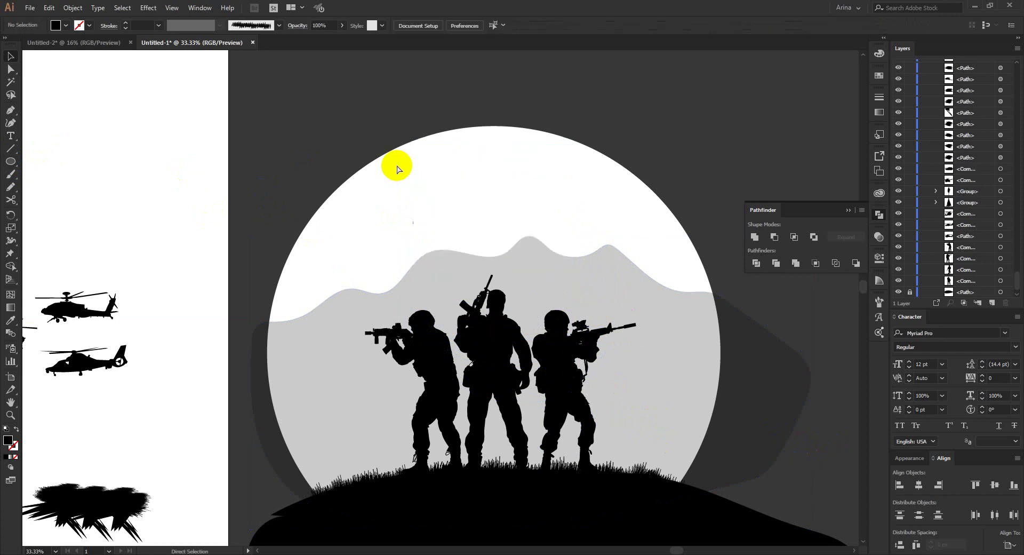
{"action": "key", "text": "ctrl+z"}
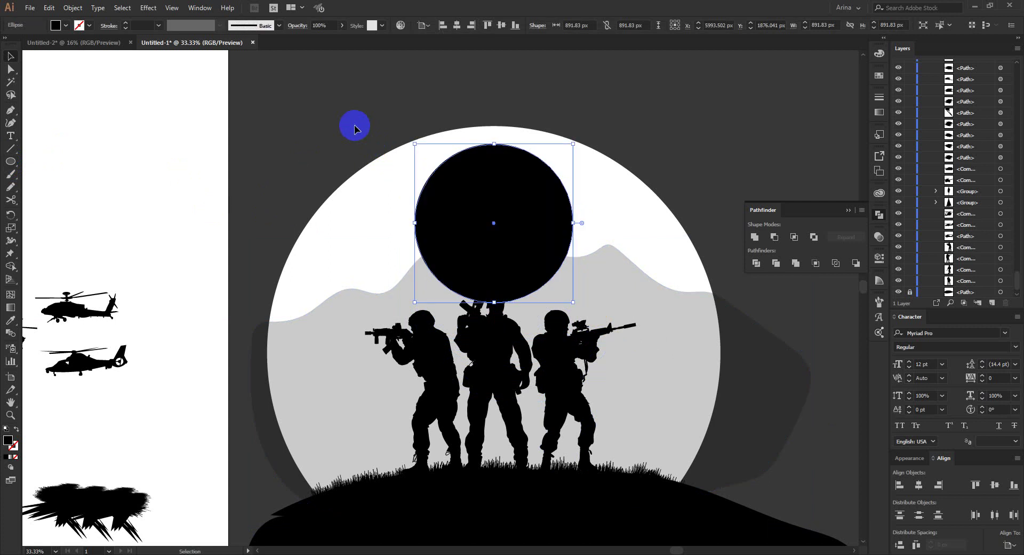
Step: Trim away the part of the black circle below the mountain ridge with Shape Builder, keeping the mountain shape whole
{"action": "left_click", "coordinate": [416, 291], "text": "shift"}
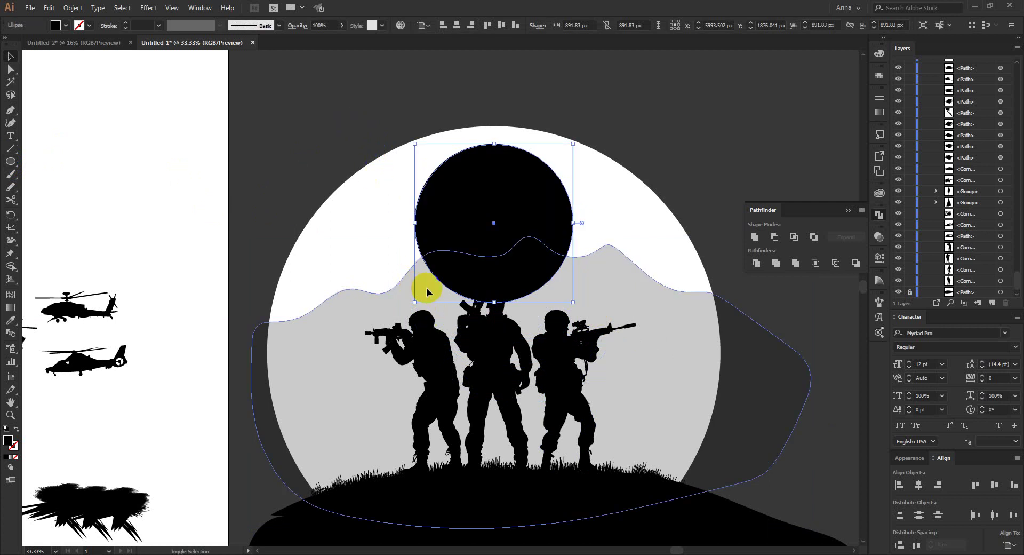
{"action": "left_click", "coordinate": [426, 290], "text": "shift"}
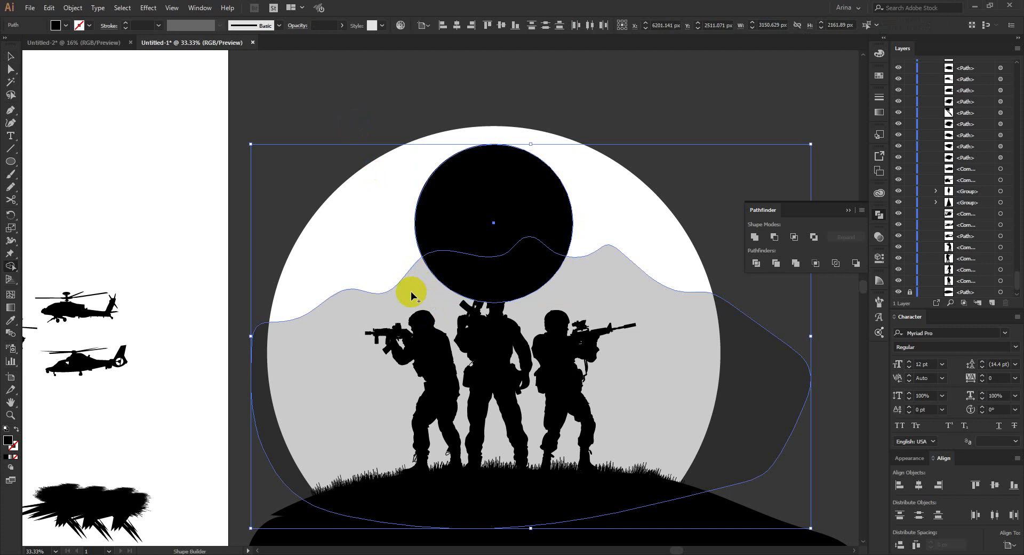
{"action": "left_click_drag", "start_coordinate": [411, 291], "coordinate": [517, 273]}
{"action": "left_click_drag", "start_coordinate": [582, 288], "coordinate": [642, 168]}
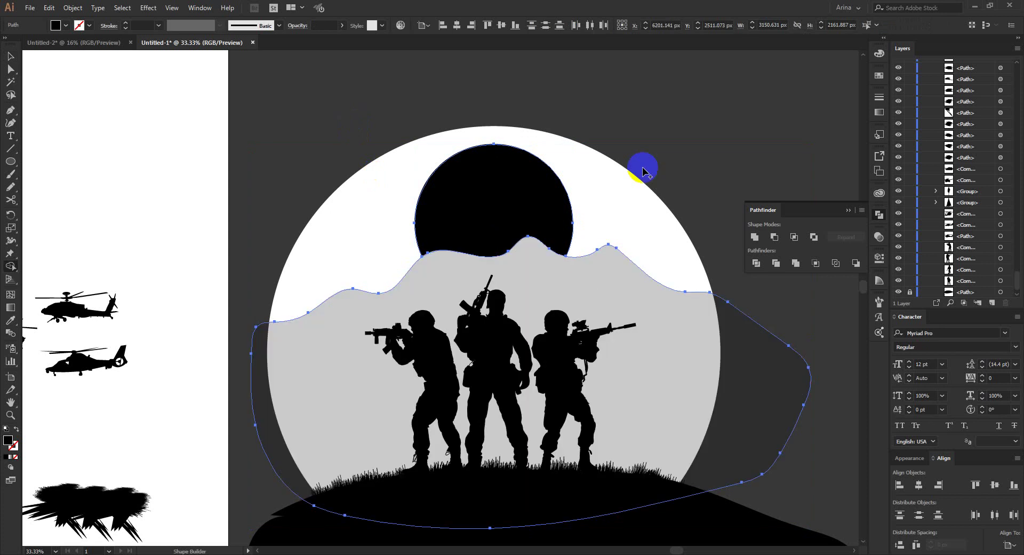
{"action": "left_click", "coordinate": [650, 155]}
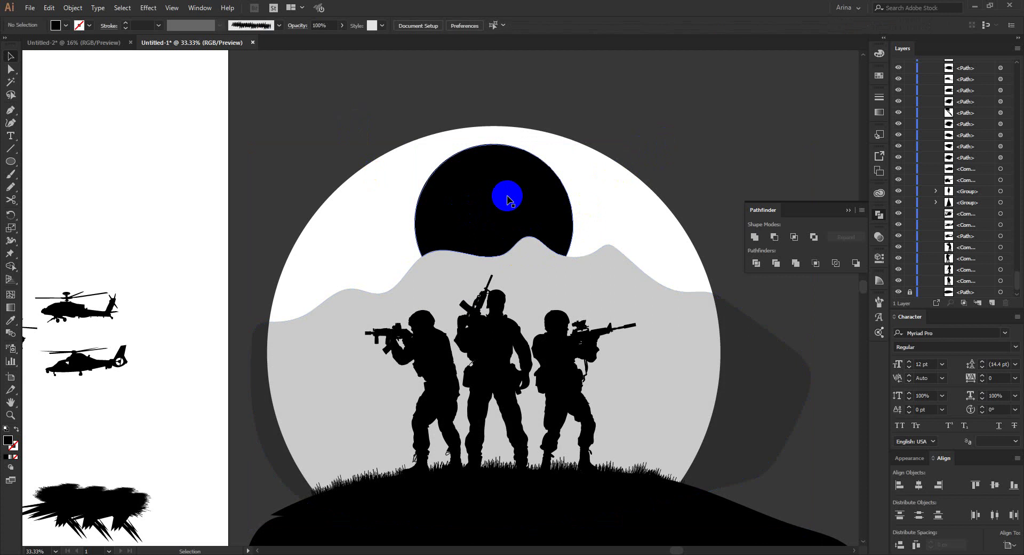
Step: Set the trimmed circle's opacity to 40% and deselect it
{"action": "left_click", "coordinate": [461, 213]}
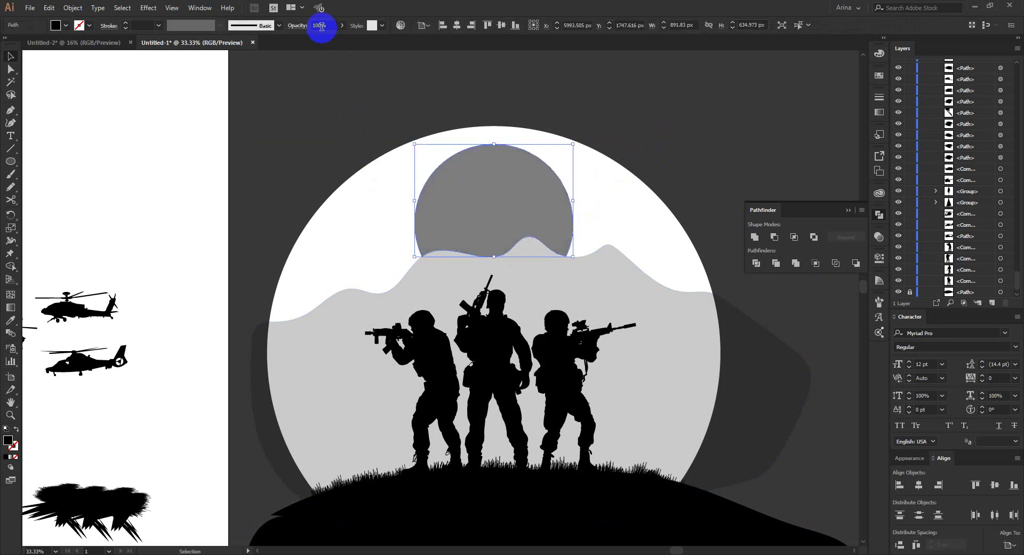
{"action": "scroll", "coordinate": [322, 27], "scroll_direction": "down", "scroll_amount": 1}
{"action": "left_click", "coordinate": [268, 126]}
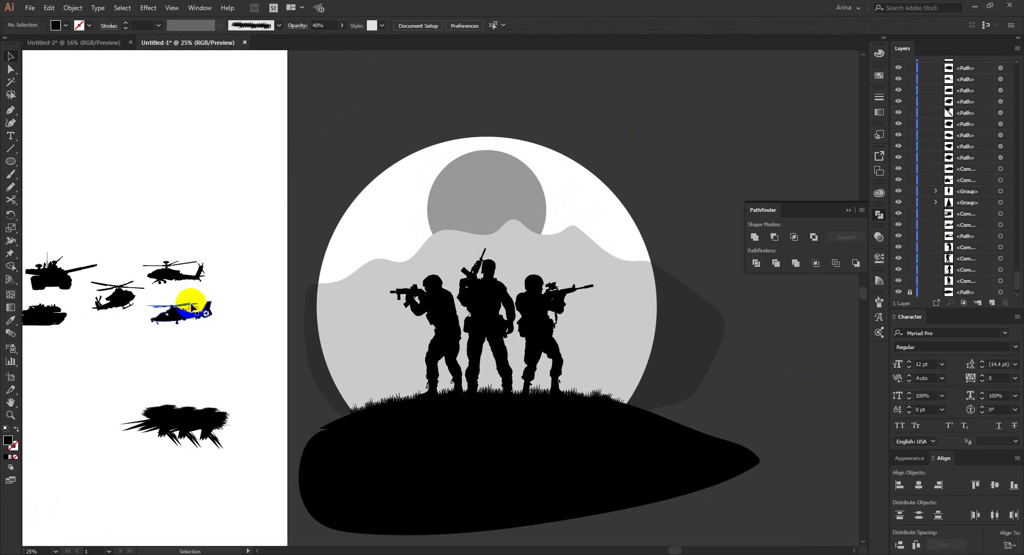
Step: Place the helicopter with the enclosed tail rotor on the grey circle just above the ridge, about 561 px wide
{"action": "left_click_drag", "start_coordinate": [190, 305], "coordinate": [509, 210]}
{"action": "left_click", "coordinate": [543, 201]}
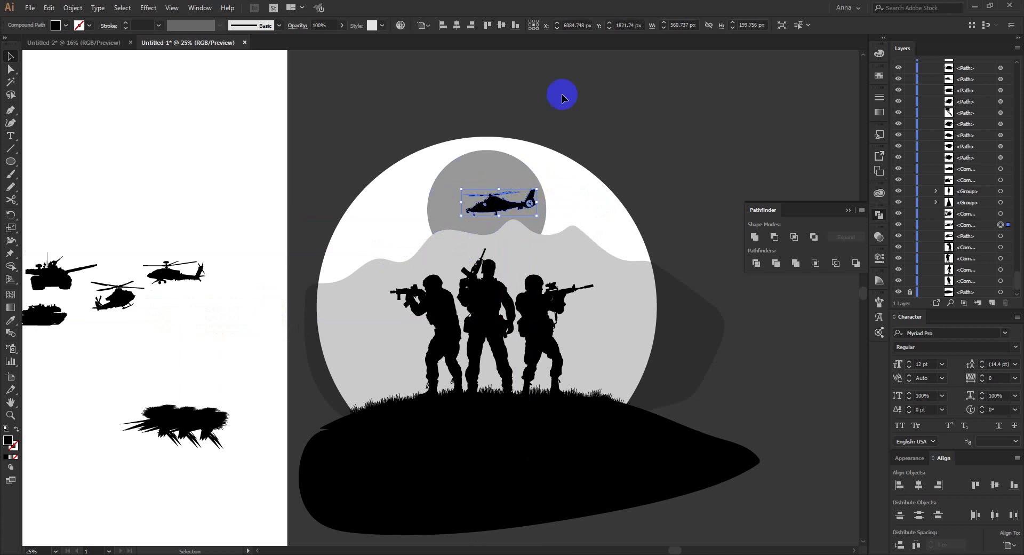
{"action": "left_click", "coordinate": [539, 123]}
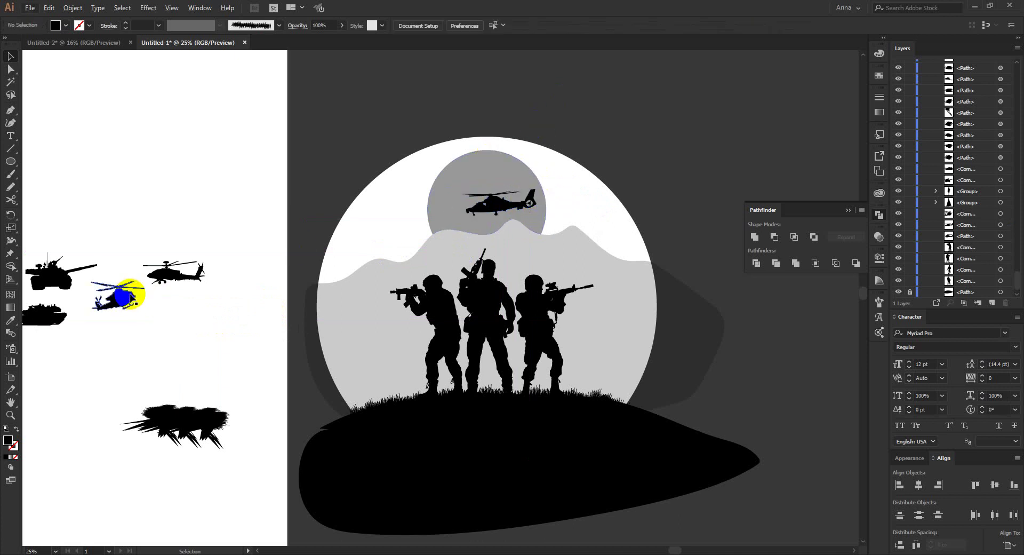
Step: Move the attack helicopter apart from the other silhouettes and reflect it across the vertical axis
{"action": "left_click_drag", "start_coordinate": [164, 276], "coordinate": [223, 287]}
{"action": "right_click", "coordinate": [236, 292]}
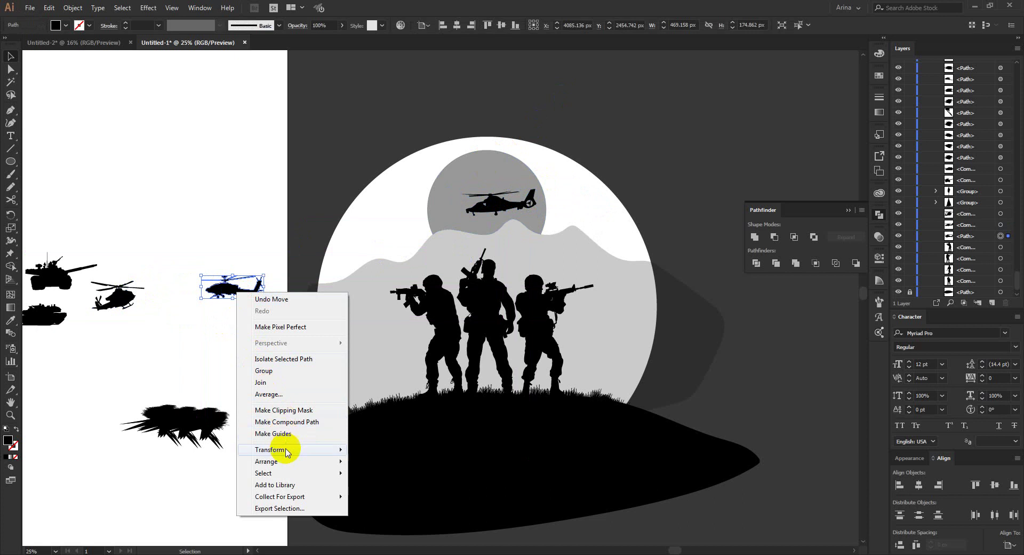
{"action": "mouse_move", "coordinate": [336, 449]}
{"action": "left_click", "coordinate": [385, 489]}
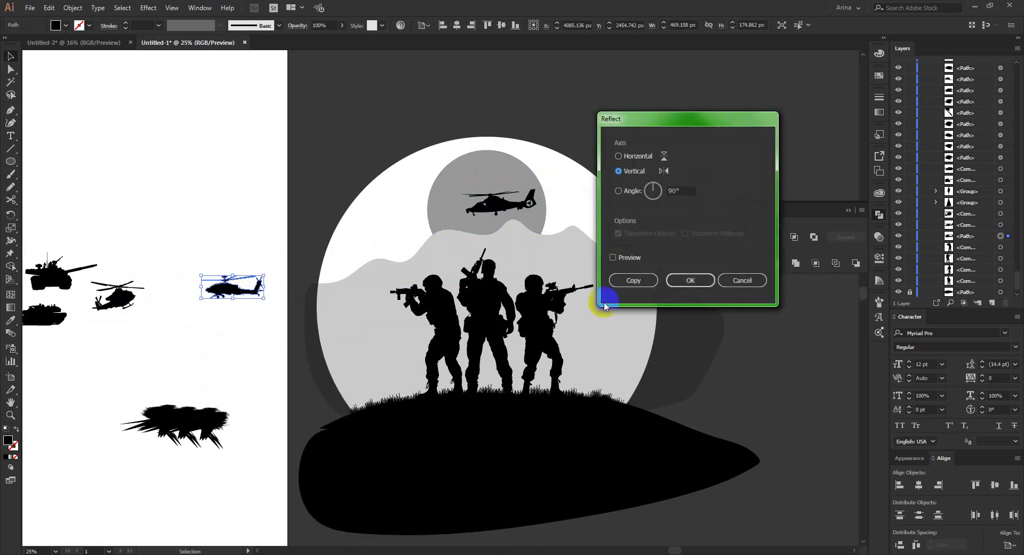
{"action": "left_click", "coordinate": [613, 257]}
{"action": "key", "text": "Return"}
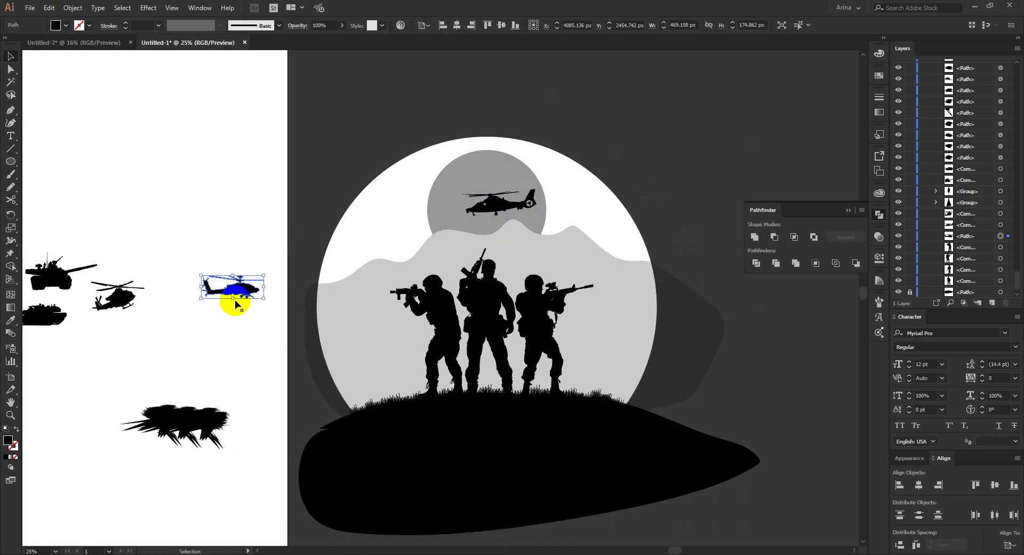
Step: Place the mirrored attack helicopter on the grey circle above the first one, reduced to about 312 px wide
{"action": "left_click_drag", "start_coordinate": [247, 287], "coordinate": [469, 207]}
{"action": "scroll", "coordinate": [475, 167], "scroll_direction": "up", "scroll_amount": 3}
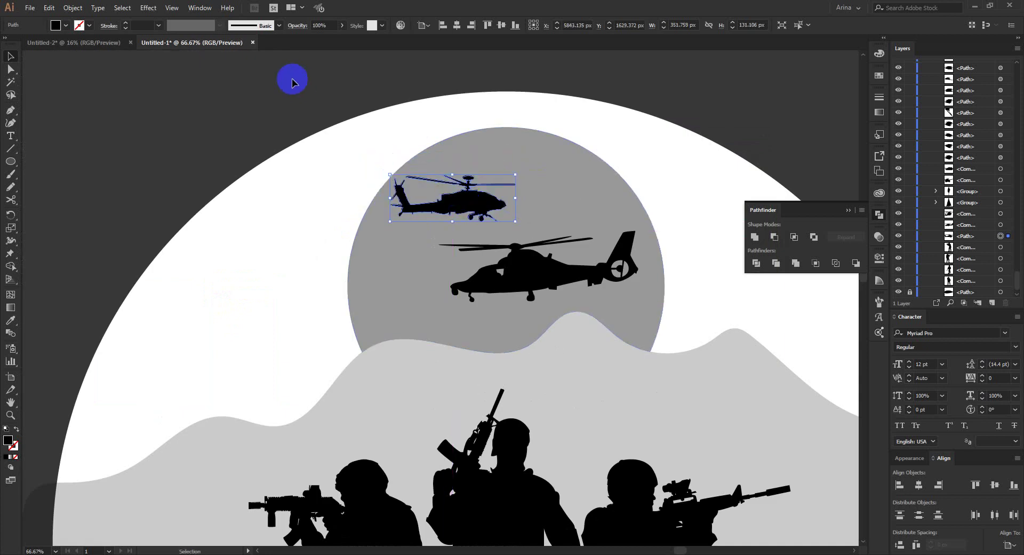
{"action": "key", "text": "ctrl+shift+a"}
{"action": "scroll", "coordinate": [384, 144], "scroll_direction": "down", "scroll_amount": 2}
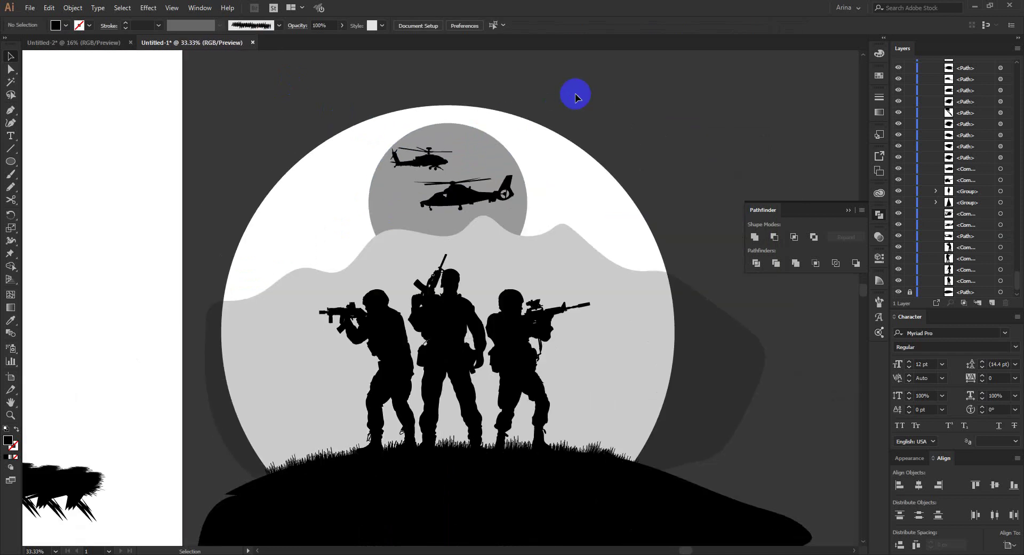
{"action": "scroll", "coordinate": [428, 96], "scroll_direction": "down", "scroll_amount": 1}
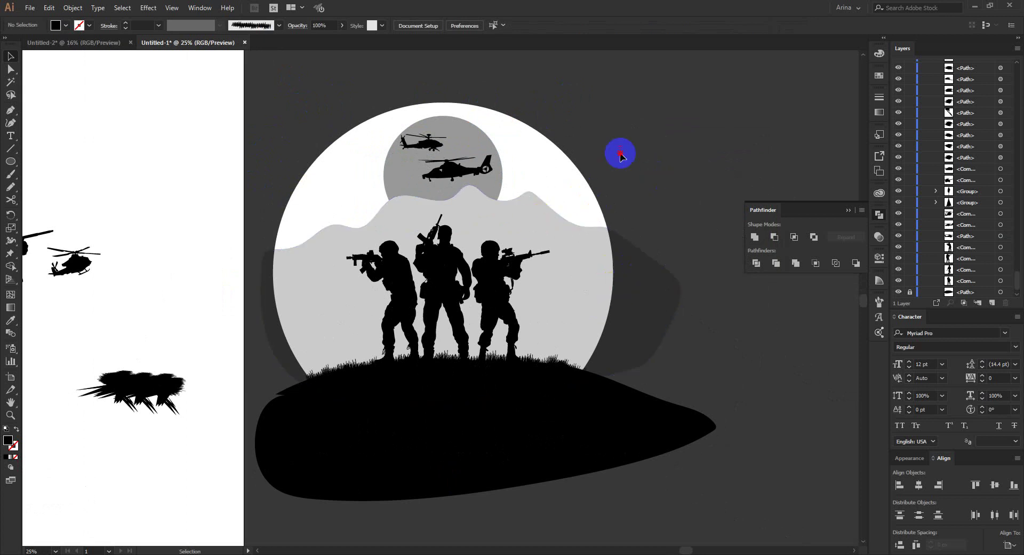
Step: Try removing the light grey mountain shape from the scene and undo the removal
{"action": "scroll", "coordinate": [597, 140], "scroll_direction": "down", "scroll_amount": 1}
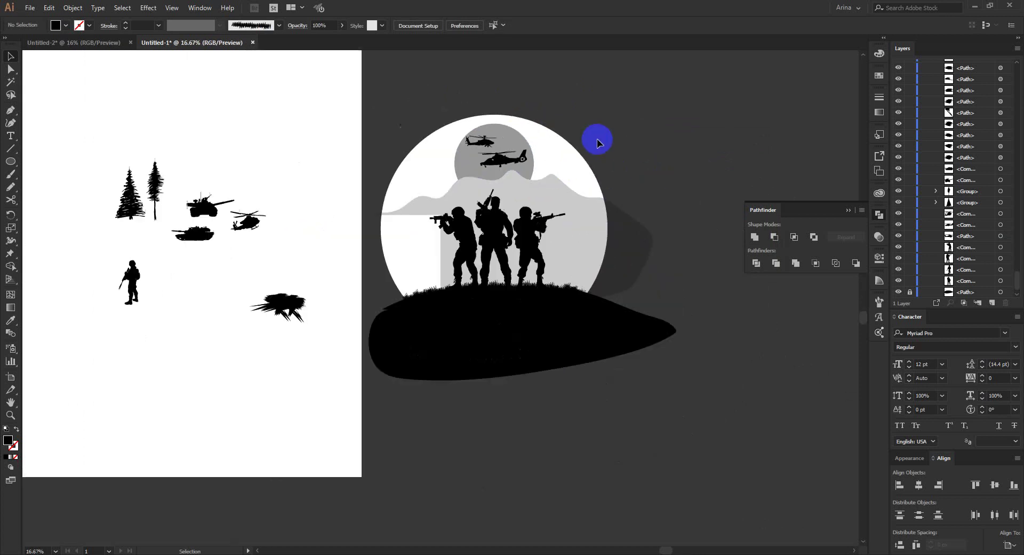
{"action": "scroll", "coordinate": [517, 172], "scroll_direction": "up", "scroll_amount": 1}
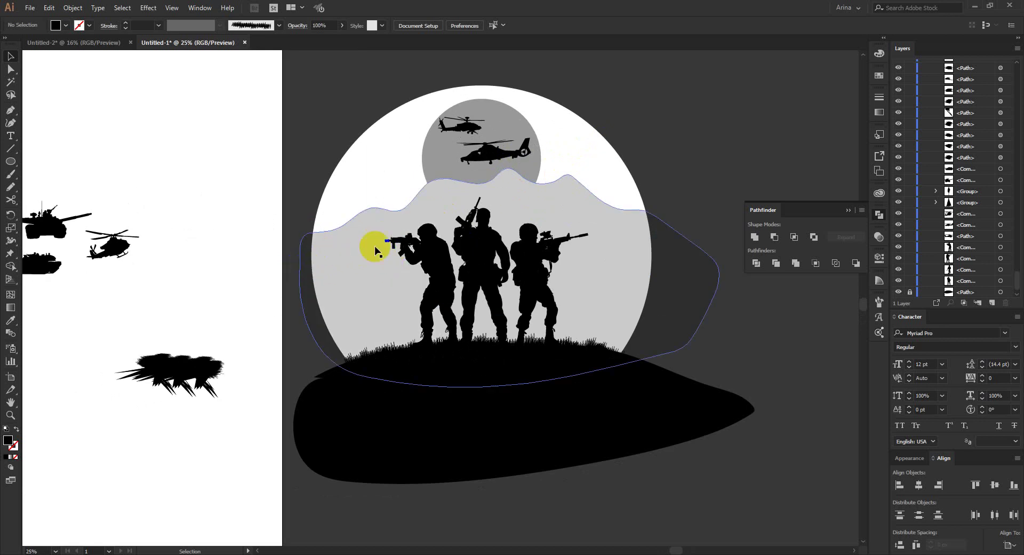
{"action": "left_click", "coordinate": [528, 271]}
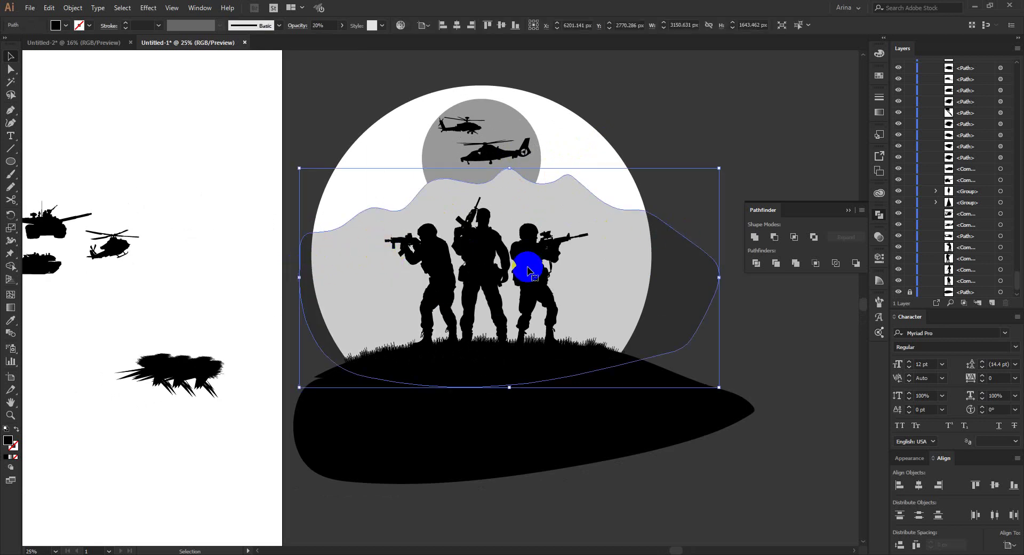
{"action": "key", "text": "a"}
{"action": "left_click", "coordinate": [741, 304]}
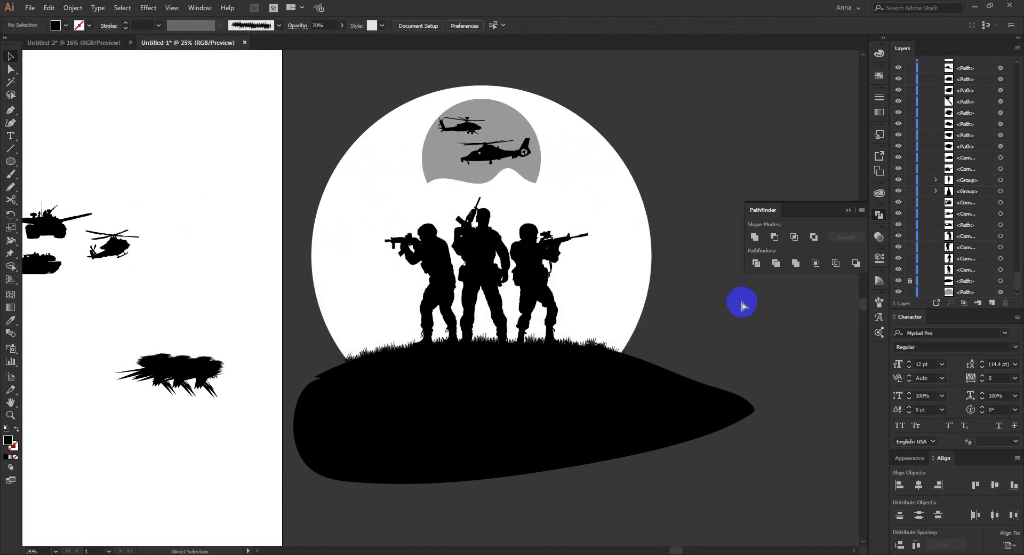
{"action": "key", "text": "ctrl+z"}
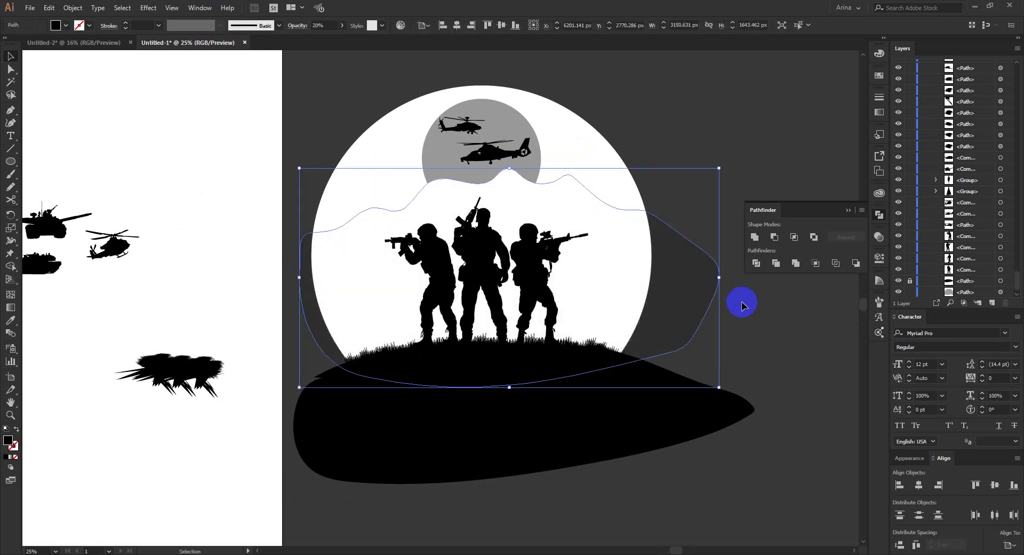
{"action": "key", "text": "v"}
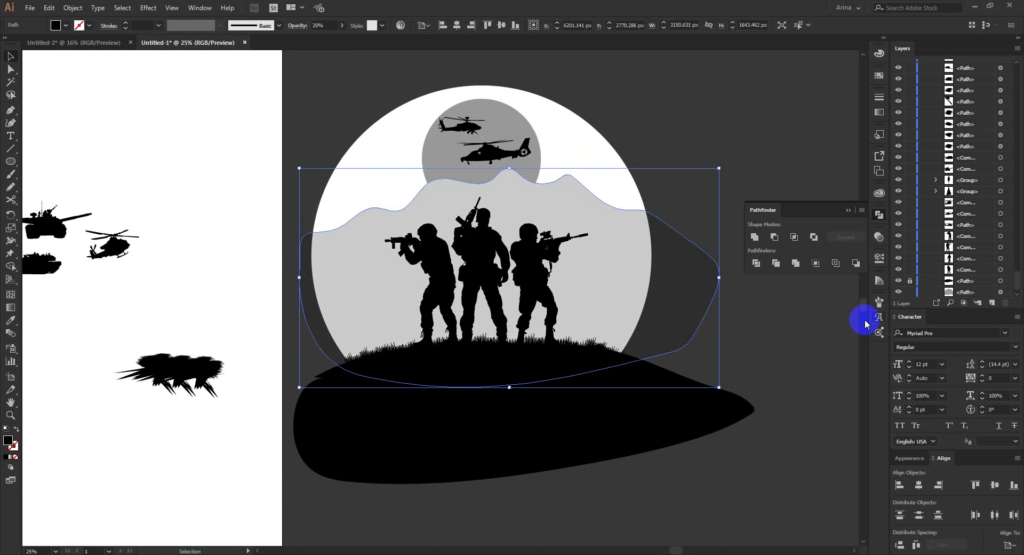
Step: Lock the light grey mountain path against editing
{"action": "scroll", "coordinate": [982, 224], "scroll_direction": "down", "scroll_amount": 2}
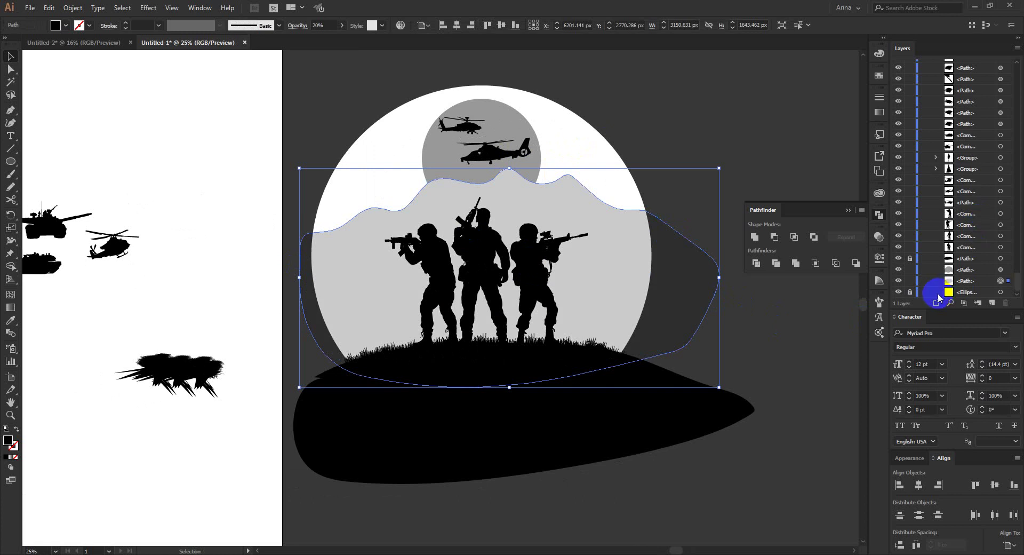
{"action": "left_click", "coordinate": [910, 281]}
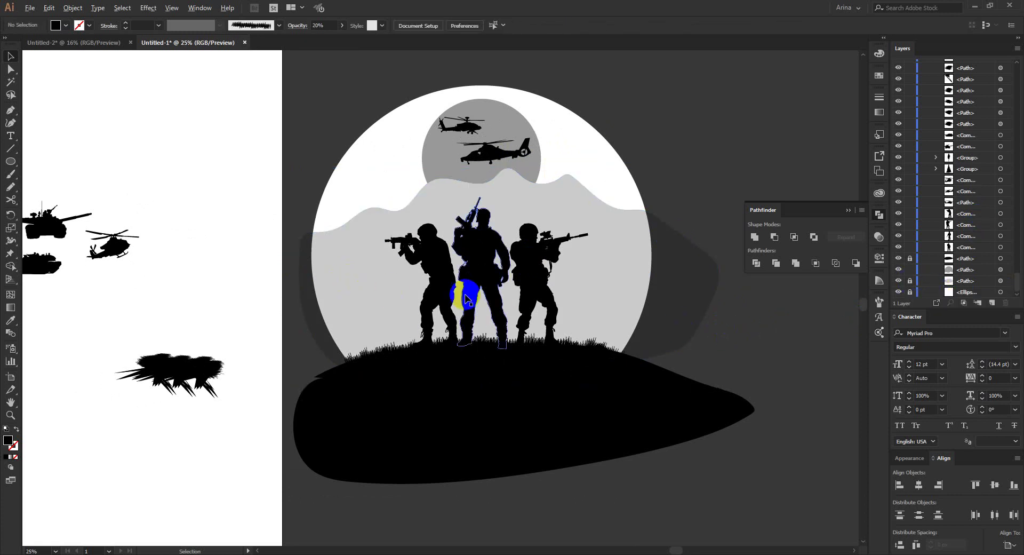
Step: Place the wide fir tree on the hill at the circle's right edge, about 340 px wide, with a copy at the left edge
{"action": "scroll", "coordinate": [474, 297], "scroll_direction": "down", "scroll_amount": 1}
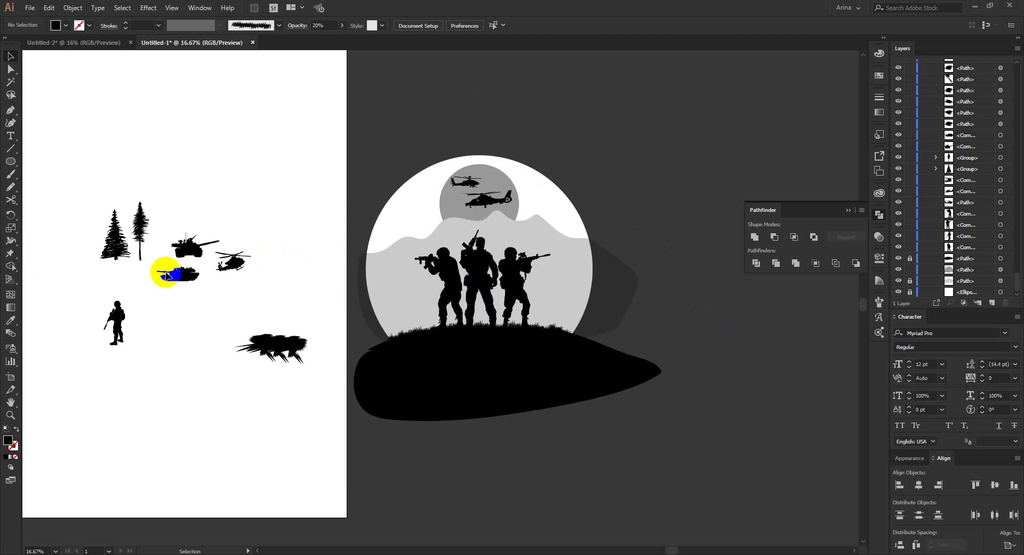
{"action": "left_click_drag", "start_coordinate": [120, 246], "coordinate": [738, 330]}
{"action": "scroll", "coordinate": [397, 329], "scroll_direction": "up", "scroll_amount": 2}
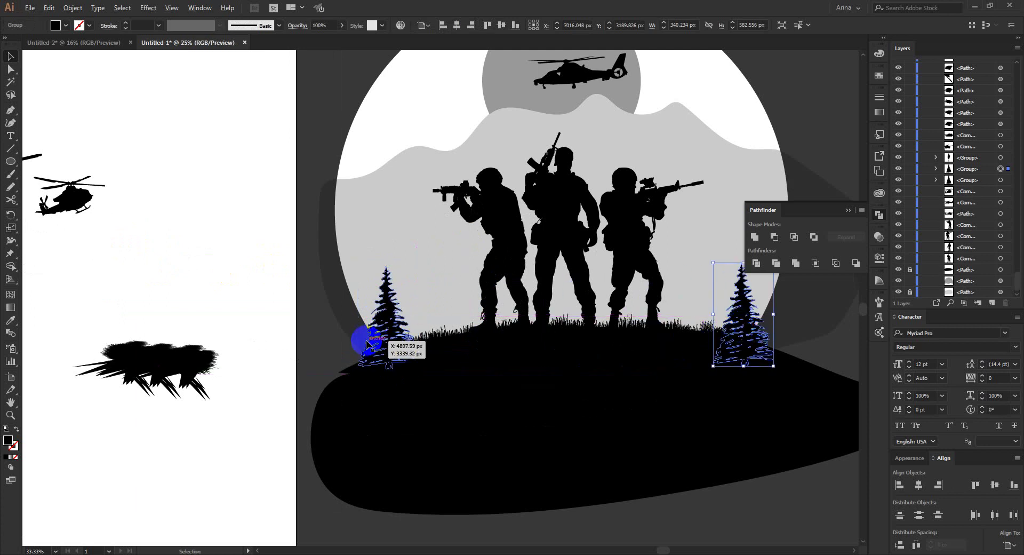
{"action": "scroll", "coordinate": [320, 314], "scroll_direction": "down", "scroll_amount": 1}
{"action": "left_click", "coordinate": [299, 292]}
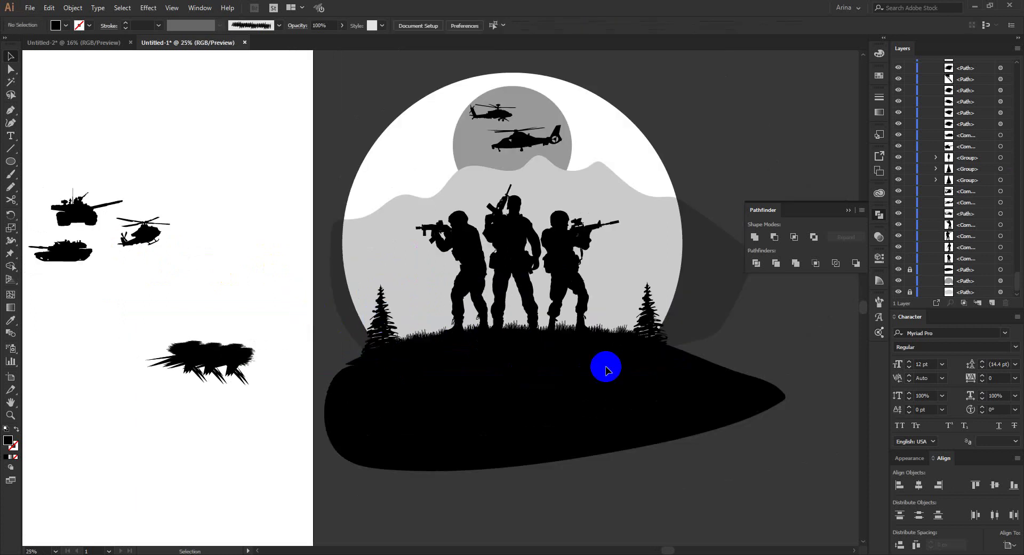
Step: Add two lower-set fir copies between the left fir and the soldiers, and copy that pair to the hill's right side
{"action": "left_click_drag", "start_coordinate": [384, 331], "coordinate": [415, 347]}
{"action": "key", "text": "ctrl+d"}
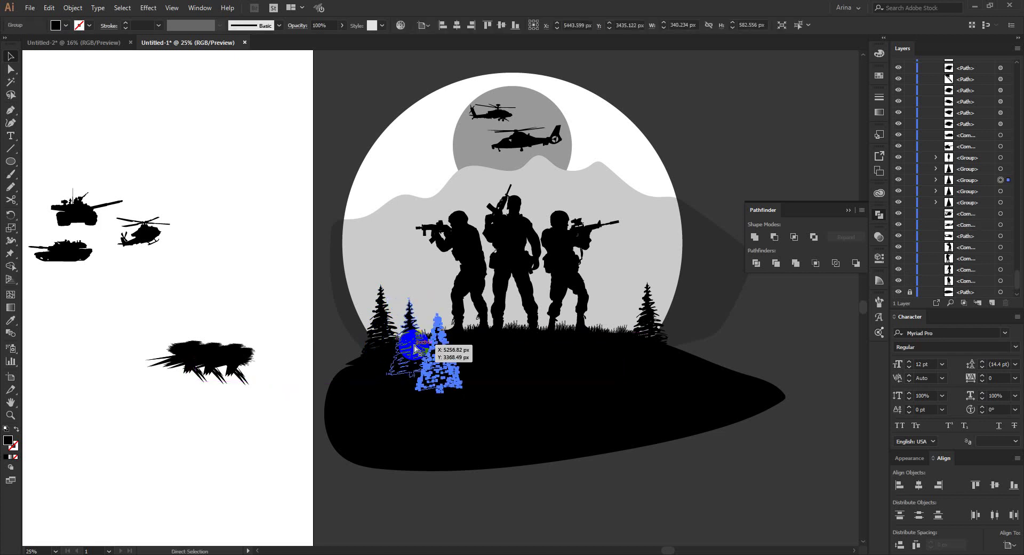
{"action": "key", "text": "ctrl+z"}
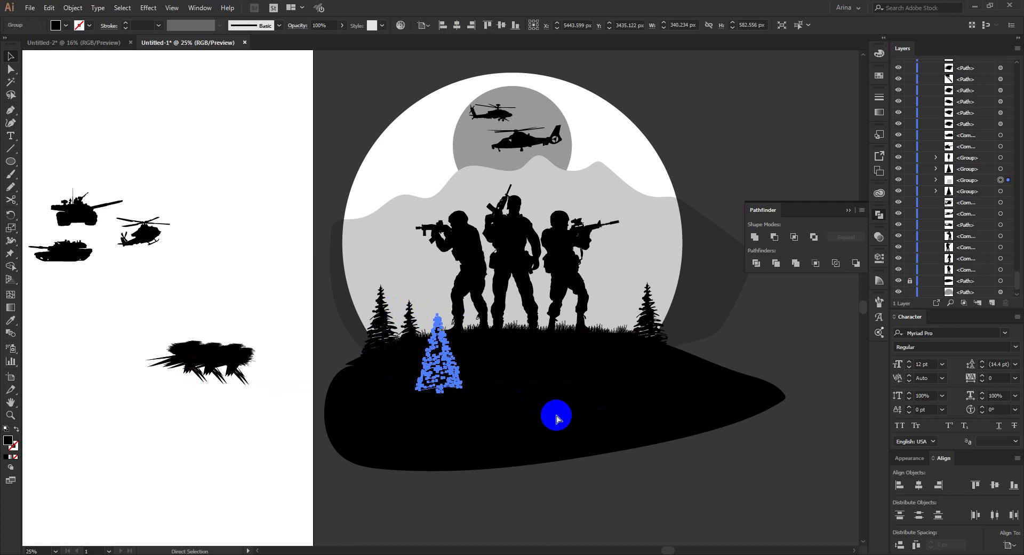
{"action": "left_click_drag", "start_coordinate": [418, 354], "coordinate": [622, 347]}
{"action": "left_click", "coordinate": [419, 352], "text": "shift"}
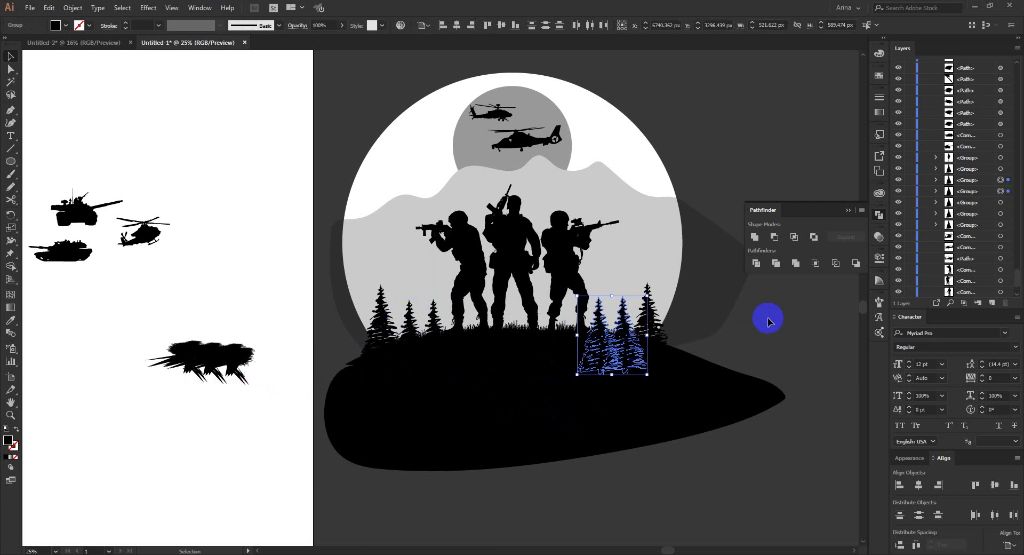
{"action": "left_click", "coordinate": [767, 317]}
{"action": "scroll", "coordinate": [767, 318], "scroll_direction": "up", "scroll_amount": 1}
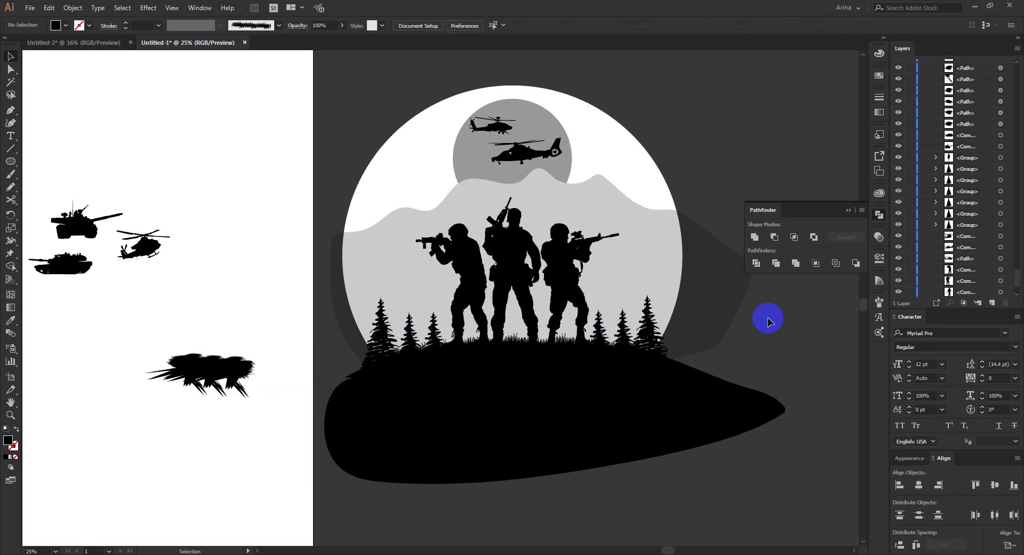
{"action": "scroll", "coordinate": [767, 318], "scroll_direction": "down", "scroll_amount": 1}
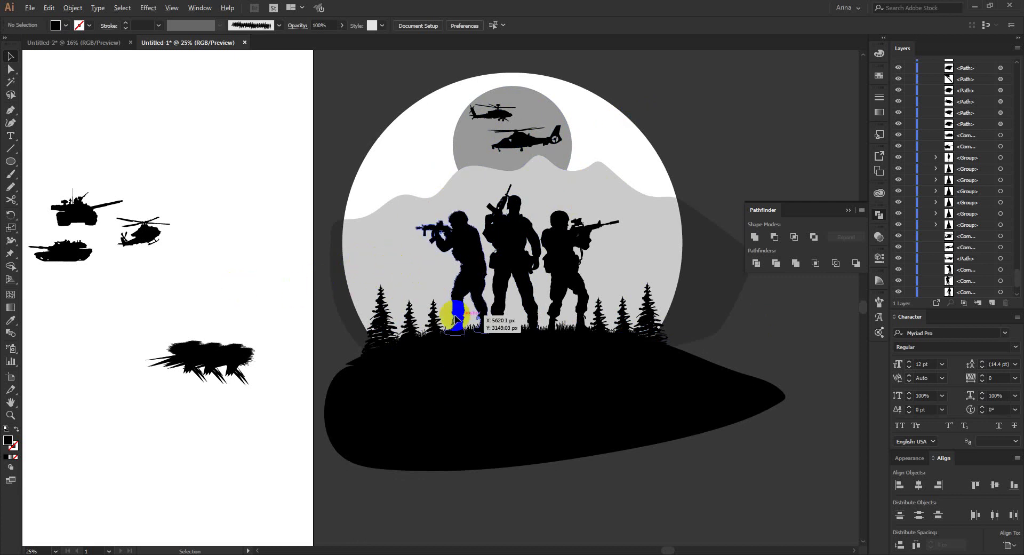
Step: Place the thin tall pine at the circle's left edge, reduced to about 138 px wide, with a copy close beside it
{"action": "scroll", "coordinate": [469, 314], "scroll_direction": "down", "scroll_amount": 1}
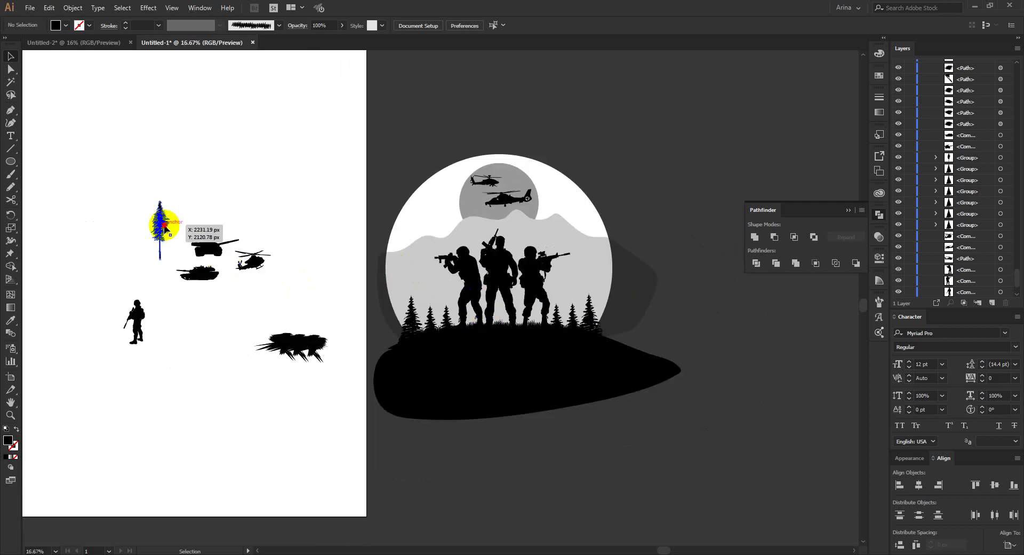
{"action": "left_click_drag", "start_coordinate": [163, 227], "coordinate": [410, 272]}
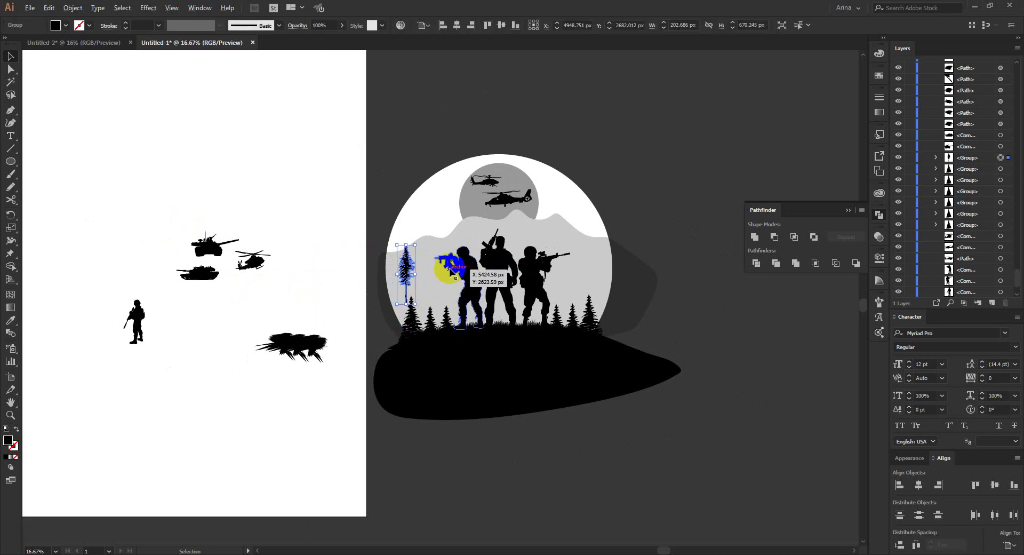
{"action": "scroll", "coordinate": [450, 269], "scroll_direction": "up", "scroll_amount": 2}
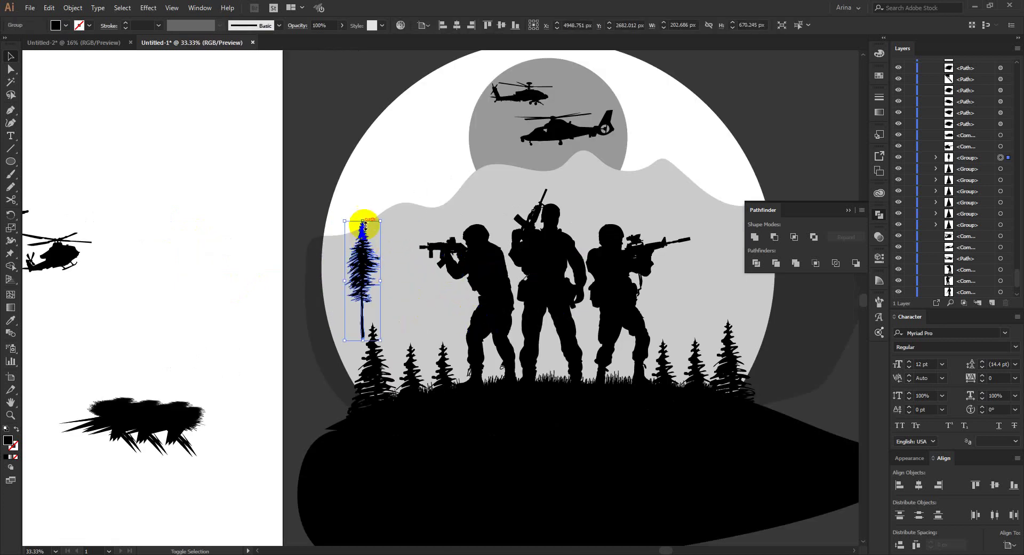
{"action": "left_click_drag", "start_coordinate": [363, 220], "coordinate": [372, 272]}
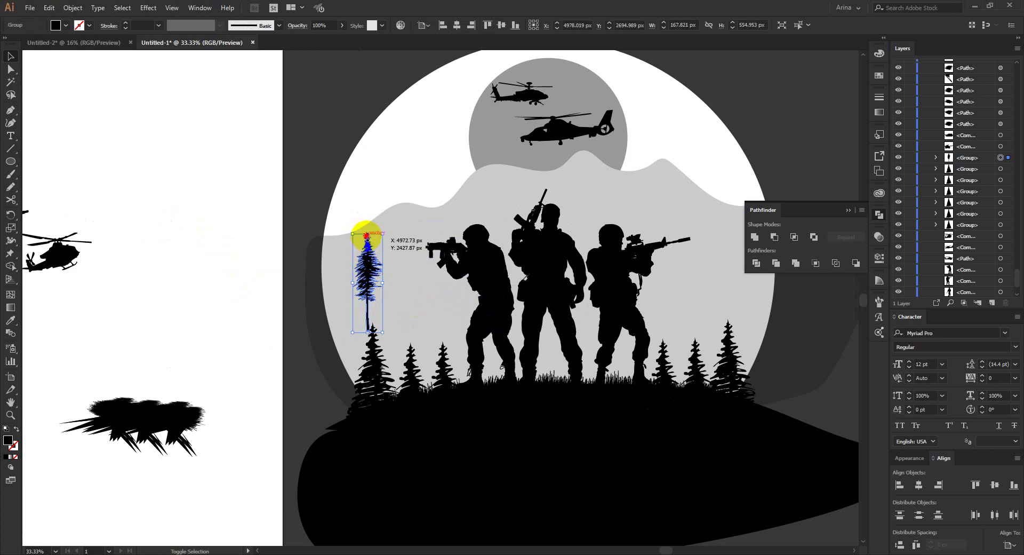
{"action": "left_click_drag", "start_coordinate": [367, 234], "coordinate": [345, 272]}
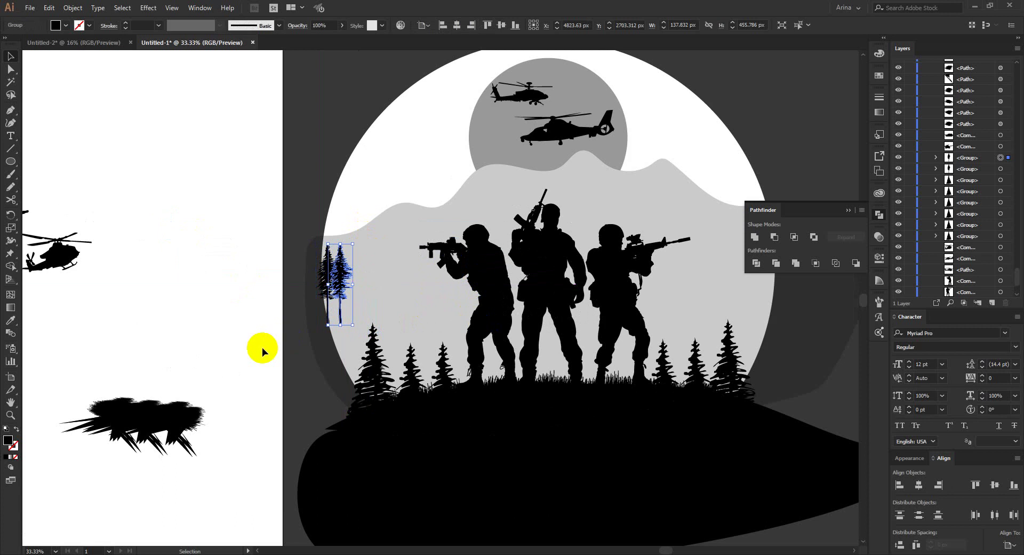
Step: Repeat the tightly spaced pine copy seven times toward the left soldier
{"action": "key", "text": "a"}
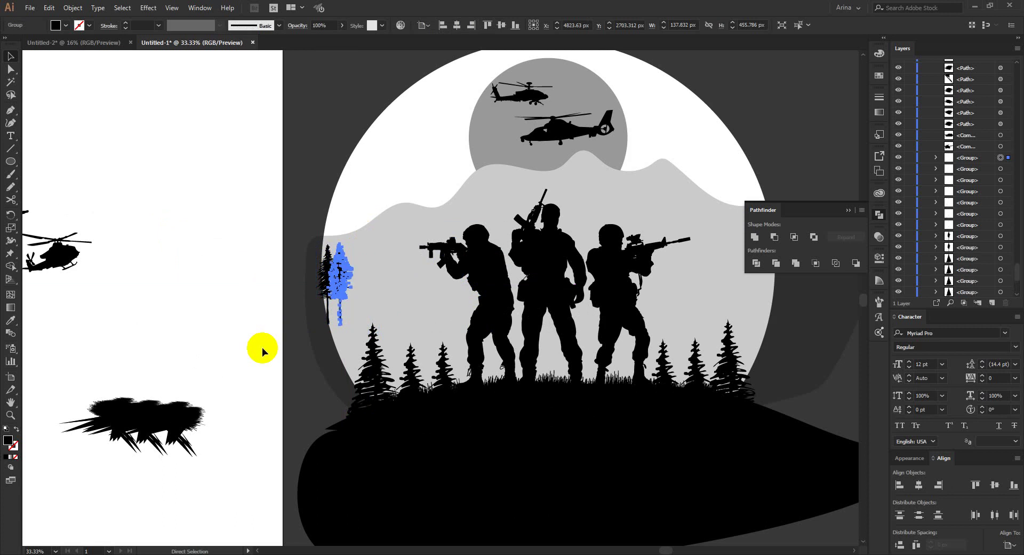
{"action": "key", "text": "ctrl+d"}
{"action": "key", "text": "ctrl+d"}
{"action": "key", "text": "ctrl+d"}
{"action": "key", "text": "ctrl+d"}
{"action": "key", "text": "ctrl+d"}
{"action": "key", "text": "ctrl+d"}
{"action": "key", "text": "ctrl+d"}
{"action": "key", "text": "v"}
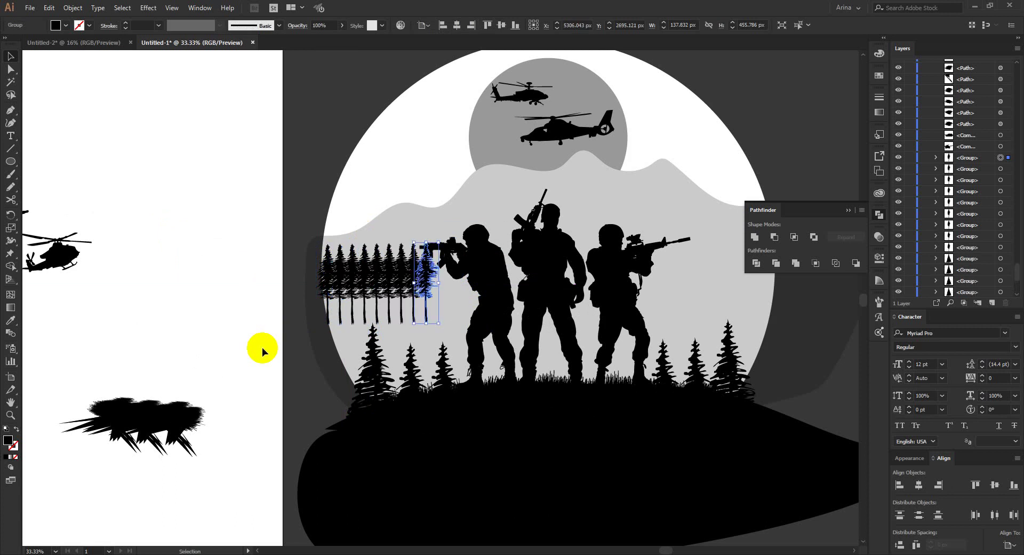
Step: Undo the repeated pine copies, keeping only the first two thin pines
{"action": "key", "text": "a"}
{"action": "key", "text": "ctrl+z"}
{"action": "key", "text": "ctrl+z"}
{"action": "key", "text": "ctrl+z"}
{"action": "key", "text": "ctrl+z"}
{"action": "key", "text": "v"}
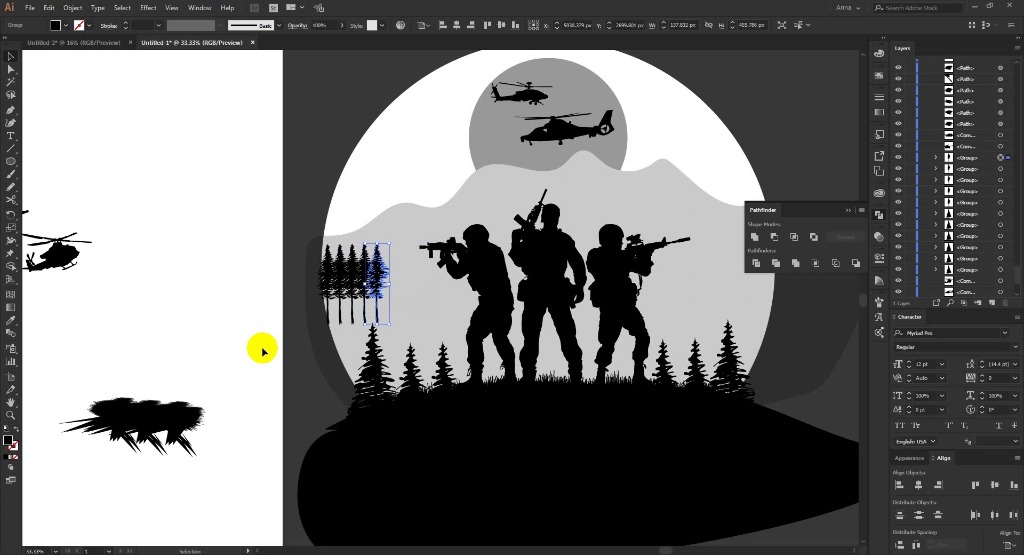
{"action": "key", "text": "a"}
{"action": "key", "text": "ctrl+z"}
{"action": "key", "text": "ctrl+z"}
{"action": "key", "text": "ctrl+z"}
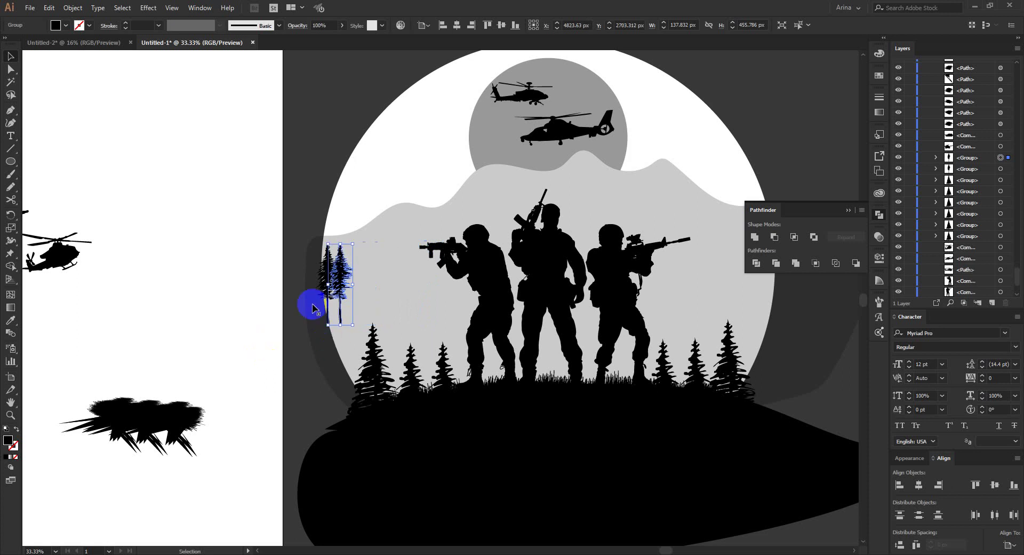
Step: Space the second thin pine farther from the first, leaving a clear gap on the same line
{"action": "left_click", "coordinate": [340, 281]}
{"action": "left_click_drag", "start_coordinate": [340, 281], "coordinate": [367, 277]}
{"action": "key", "text": "Delete"}
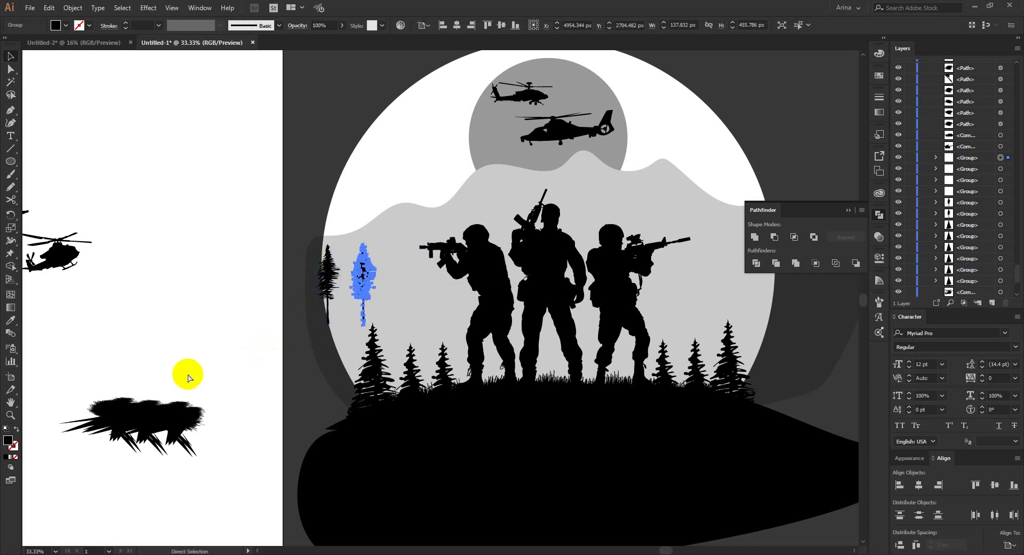
Step: Repeat the widely spaced pine copy eleven times to form a row reaching the circle's right edge
{"action": "key", "text": "ctrl+d"}
{"action": "key", "text": "ctrl+d"}
{"action": "key", "text": "ctrl+d"}
{"action": "key", "text": "ctrl+d"}
{"action": "key", "text": "ctrl+d"}
{"action": "key", "text": "ctrl+d"}
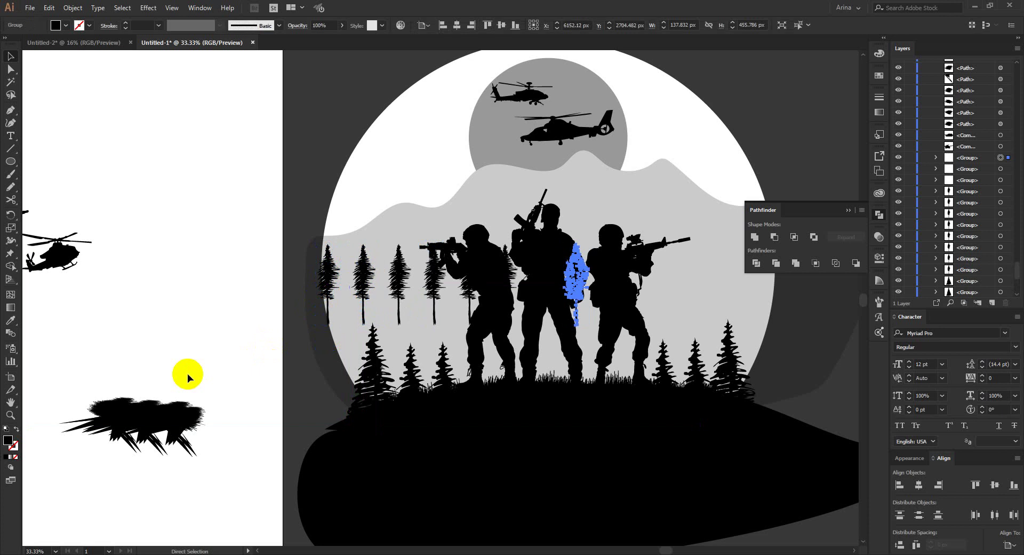
{"action": "key", "text": "ctrl+d"}
{"action": "key", "text": "ctrl+d"}
{"action": "key", "text": "ctrl+d"}
{"action": "key", "text": "ctrl+d"}
{"action": "key", "text": "a"}
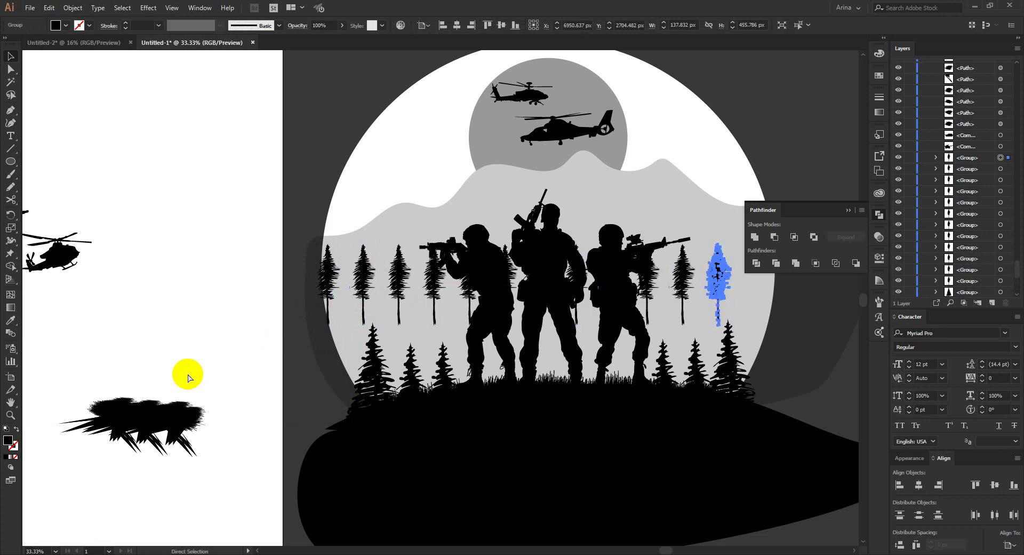
{"action": "key", "text": "v"}
{"action": "key", "text": "ctrl+d"}
Step: Select the eleven visible thin pines in the row and enlarge them together to about 2608 px wide, then deselect
{"action": "left_click", "coordinate": [879, 215]}
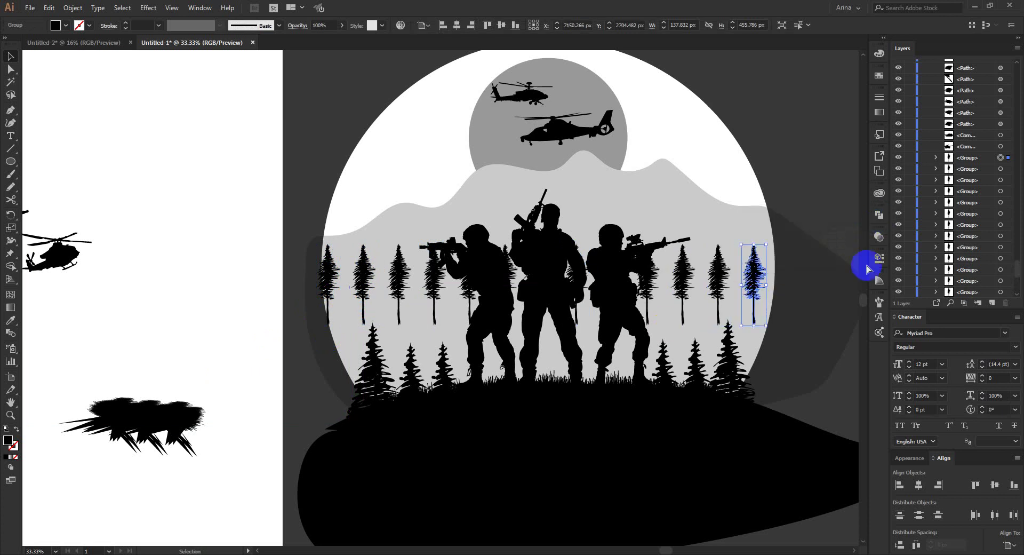
{"action": "left_click", "coordinate": [721, 280], "text": "shift"}
{"action": "left_click", "coordinate": [683, 276], "text": "shift"}
{"action": "left_click", "coordinate": [647, 277], "text": "shift"}
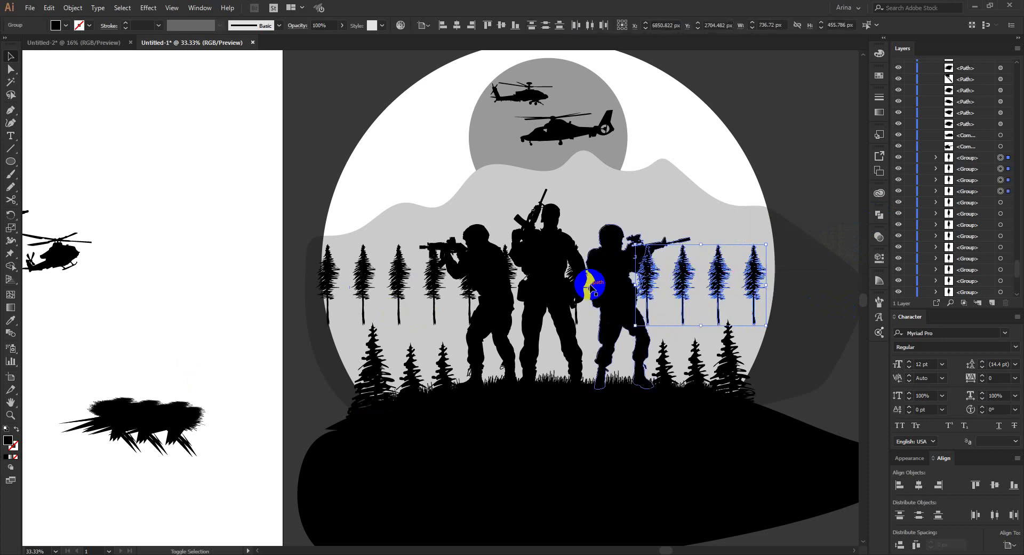
{"action": "left_click", "coordinate": [590, 288], "text": "shift"}
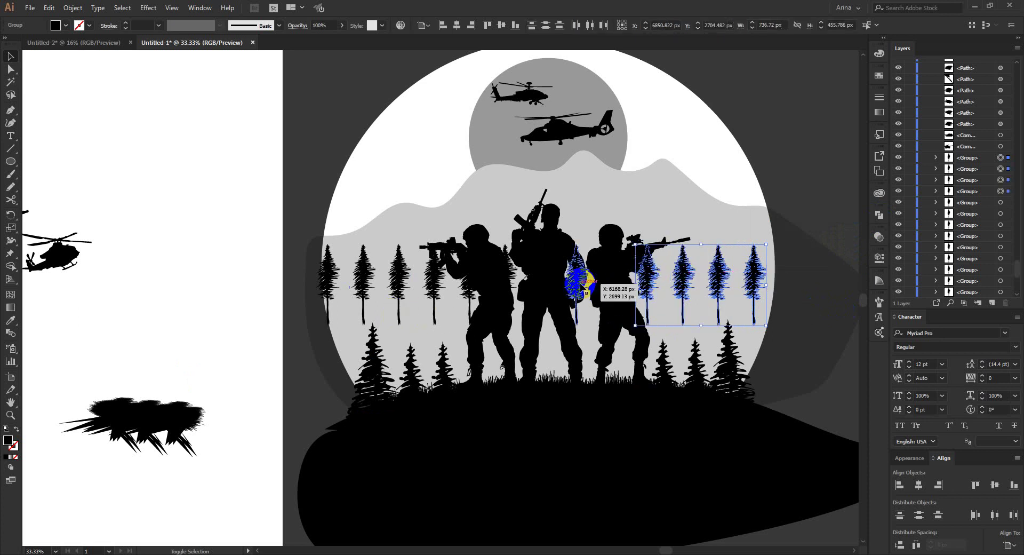
{"action": "left_click", "coordinate": [509, 283], "text": "shift"}
{"action": "left_click", "coordinate": [469, 291], "text": "shift"}
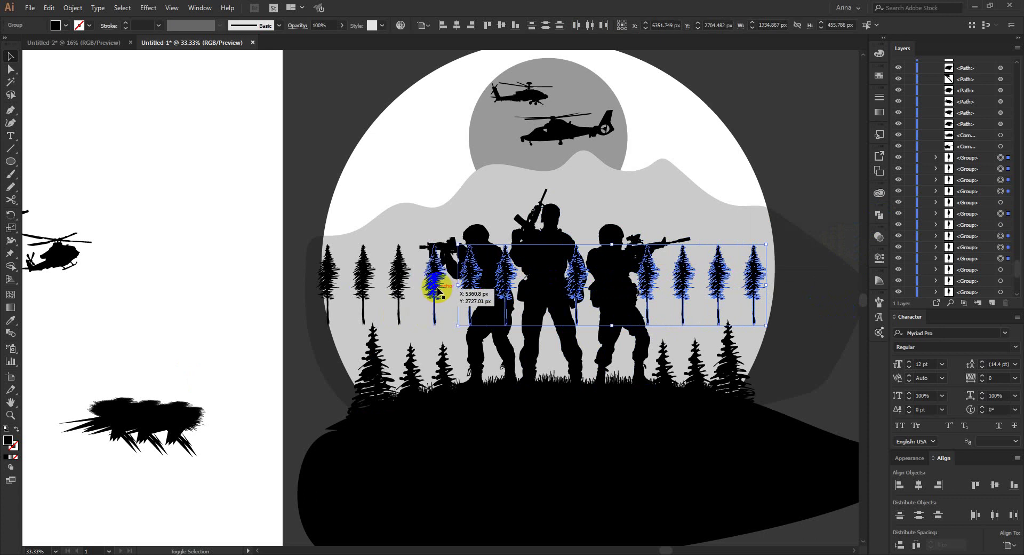
{"action": "left_click", "coordinate": [436, 288], "text": "shift"}
{"action": "left_click", "coordinate": [397, 281], "text": "shift"}
{"action": "left_click", "coordinate": [362, 281], "text": "shift"}
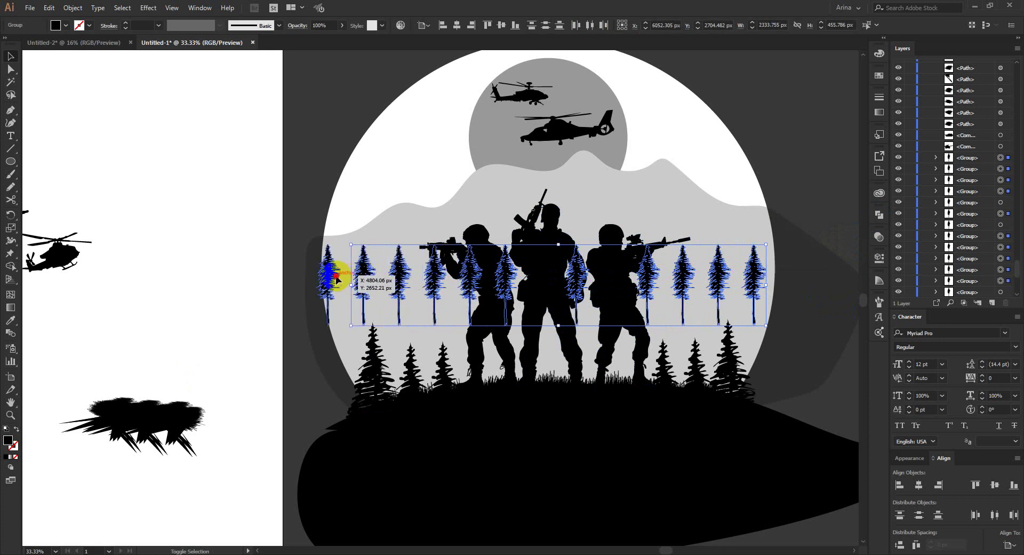
{"action": "left_click", "coordinate": [337, 279], "text": "shift"}
{"action": "left_click_drag", "start_coordinate": [767, 285], "coordinate": [780, 286]}
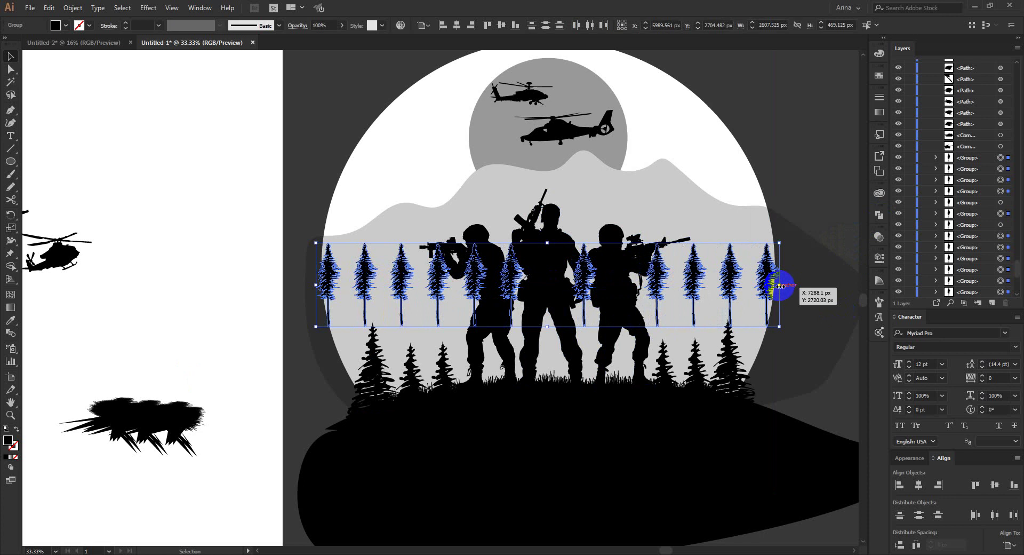
{"action": "left_click", "coordinate": [818, 283]}
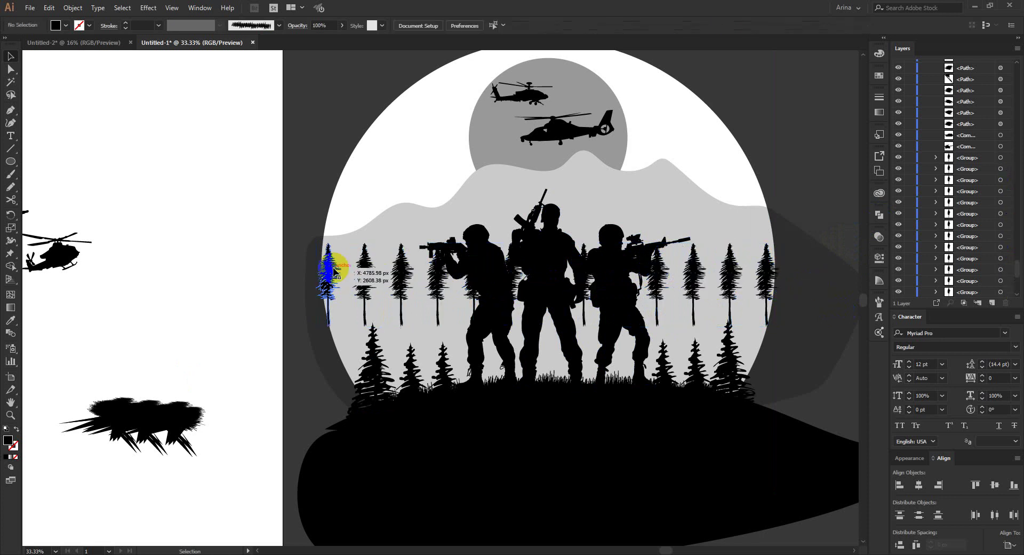
Step: Copy a thin pine into the first gaps, slightly lower, and repeat the spaced copy ten times to the circle's right edge
{"action": "left_click_drag", "start_coordinate": [334, 272], "coordinate": [351, 284]}
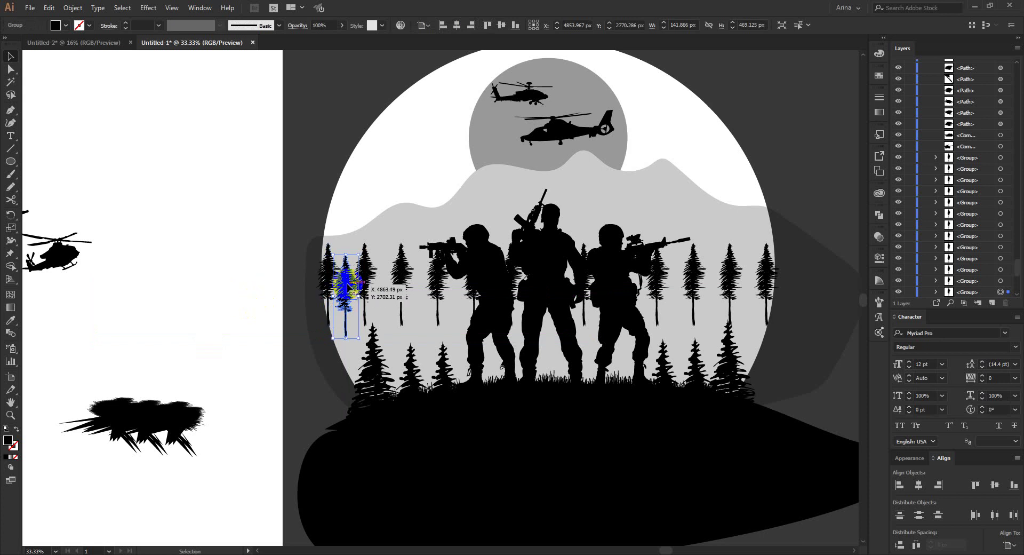
{"action": "left_click_drag", "start_coordinate": [350, 285], "coordinate": [387, 286]}
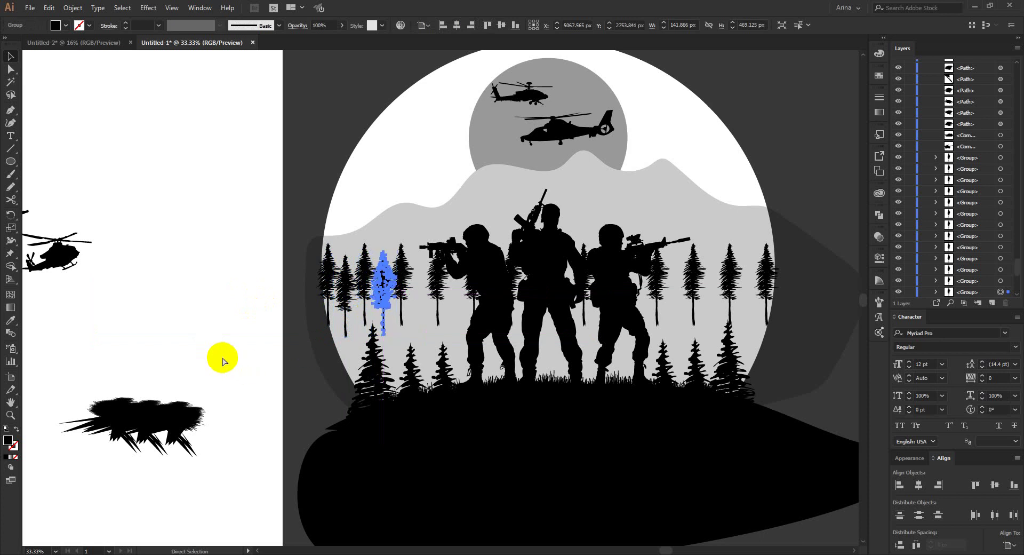
{"action": "key", "text": "ctrl+d"}
{"action": "key", "text": "ctrl+d"}
{"action": "key", "text": "ctrl+d"}
{"action": "key", "text": "ctrl+d"}
{"action": "key", "text": "ctrl+d"}
{"action": "key", "text": "ctrl+d"}
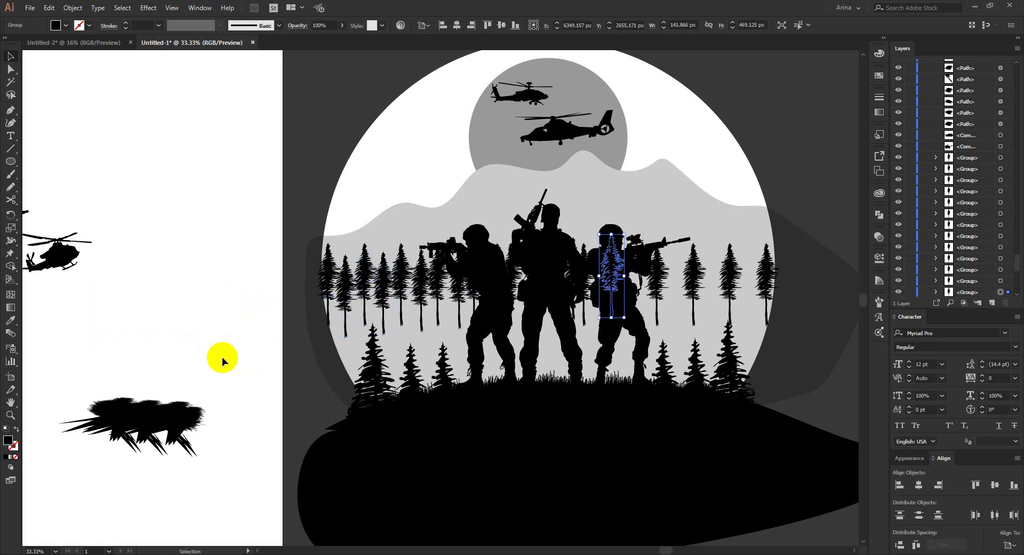
{"action": "key", "text": "ctrl+d"}
{"action": "key", "text": "ctrl+d"}
{"action": "key", "text": "ctrl+d"}
{"action": "key", "text": "ctrl+d"}
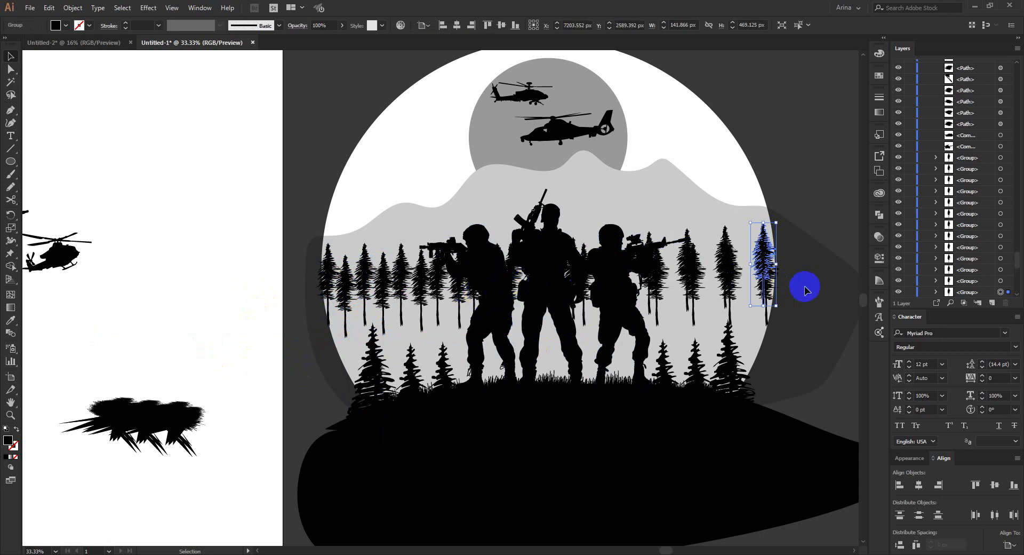
Step: Place lower thin pines in the gaps between the trees at the right end of the row
{"action": "left_click_drag", "start_coordinate": [776, 271], "coordinate": [674, 275]}
{"action": "key", "text": "ctrl+bracketleft"}
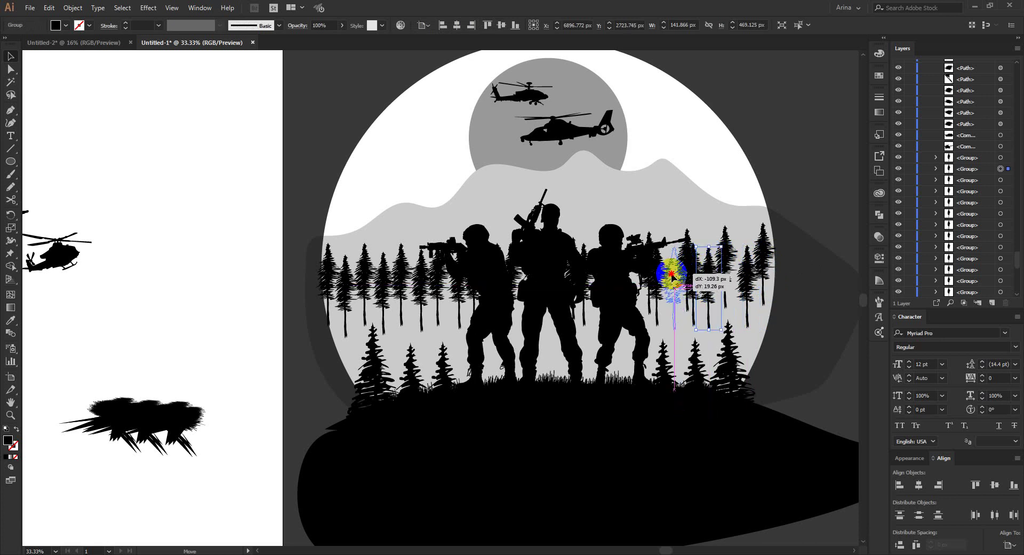
{"action": "key", "text": "ctrl+bracketleft"}
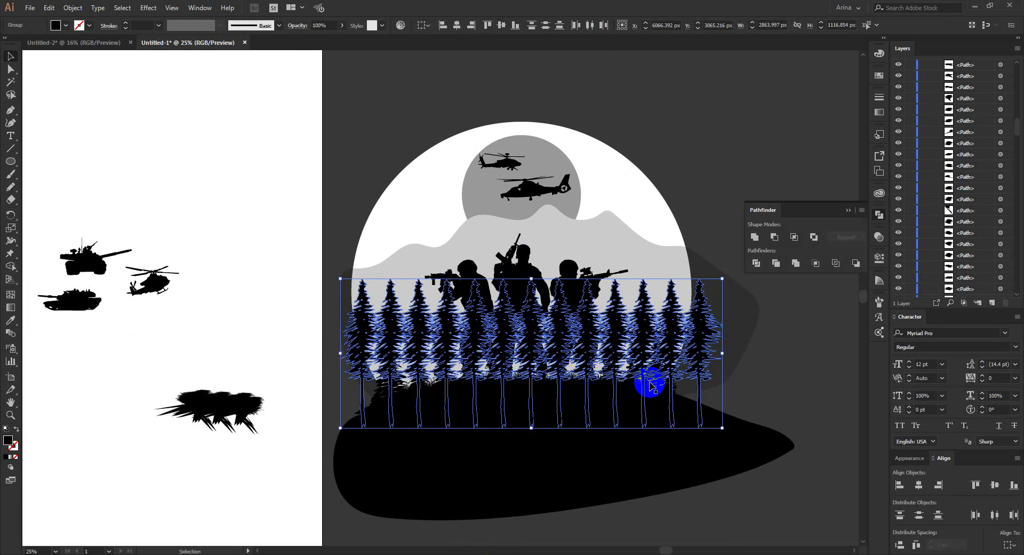
{"action": "left_click_drag", "start_coordinate": [562, 336], "coordinate": [577, 369]}
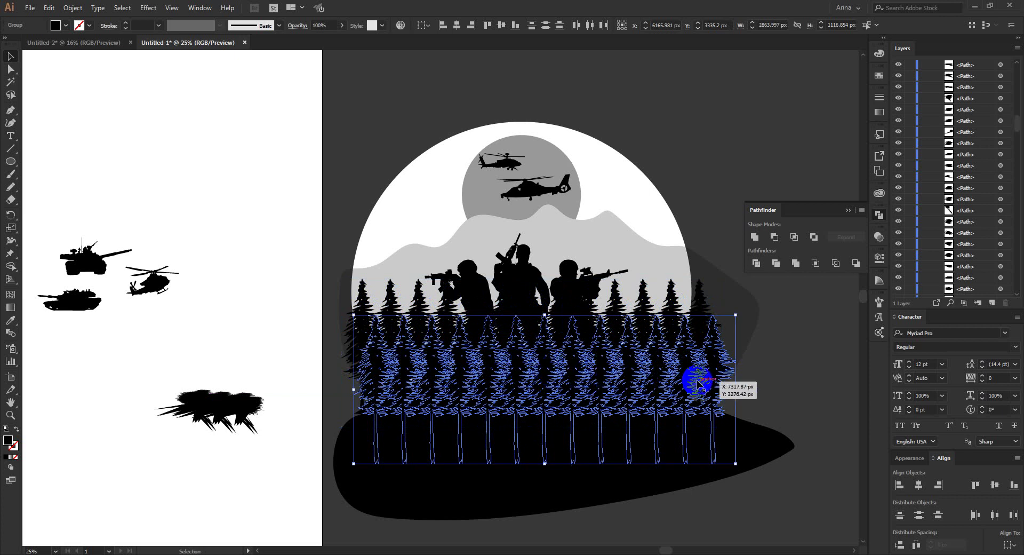
{"action": "key", "text": "a"}
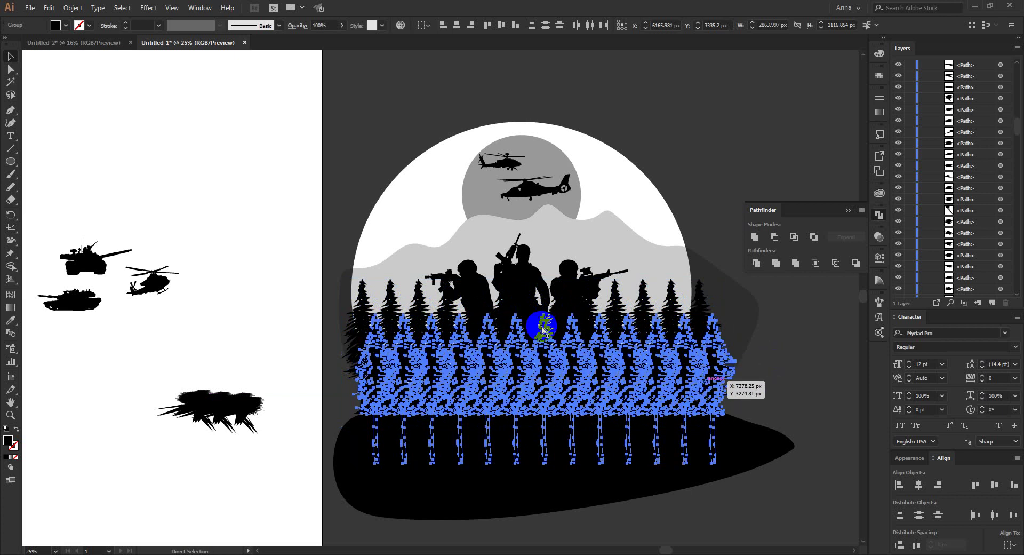
{"action": "key", "text": "ctrl+z"}
{"action": "key", "text": "a"}
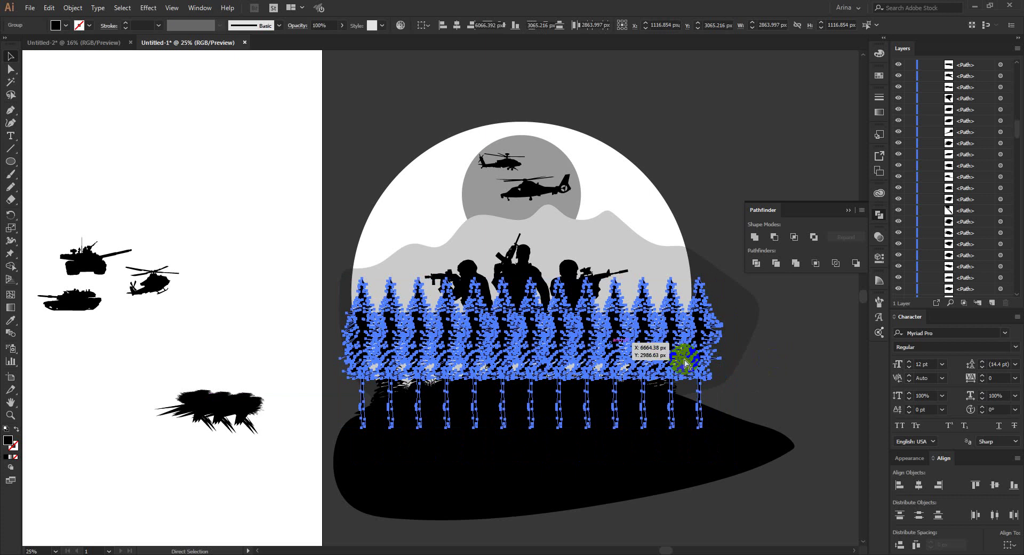
Step: Copy the enlarged pine row slightly lower and to the left, add the original row to the selection and cut both rows
{"action": "key", "text": "v"}
{"action": "left_click_drag", "start_coordinate": [612, 329], "coordinate": [603, 354]}
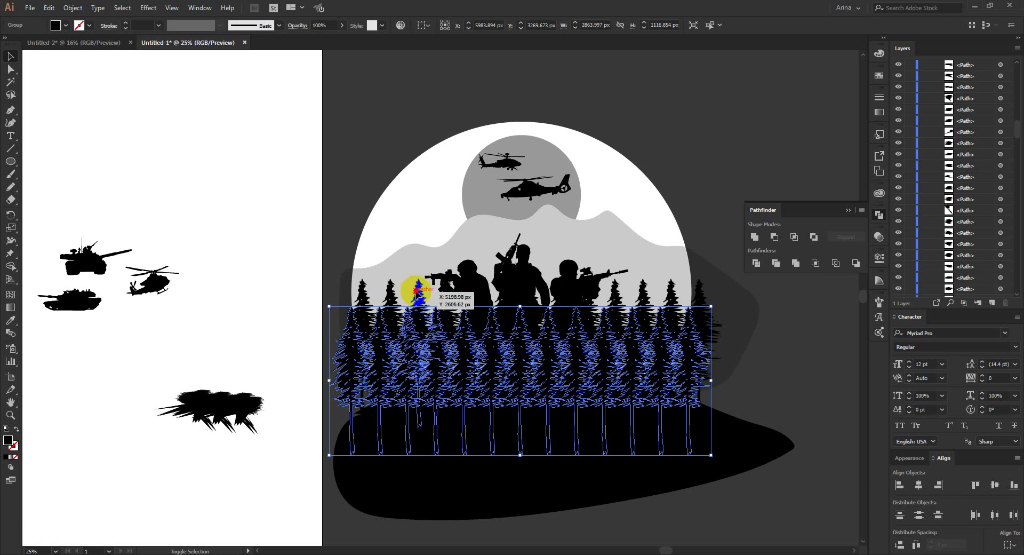
{"action": "left_click", "coordinate": [417, 291], "text": "shift"}
{"action": "key", "text": "a"}
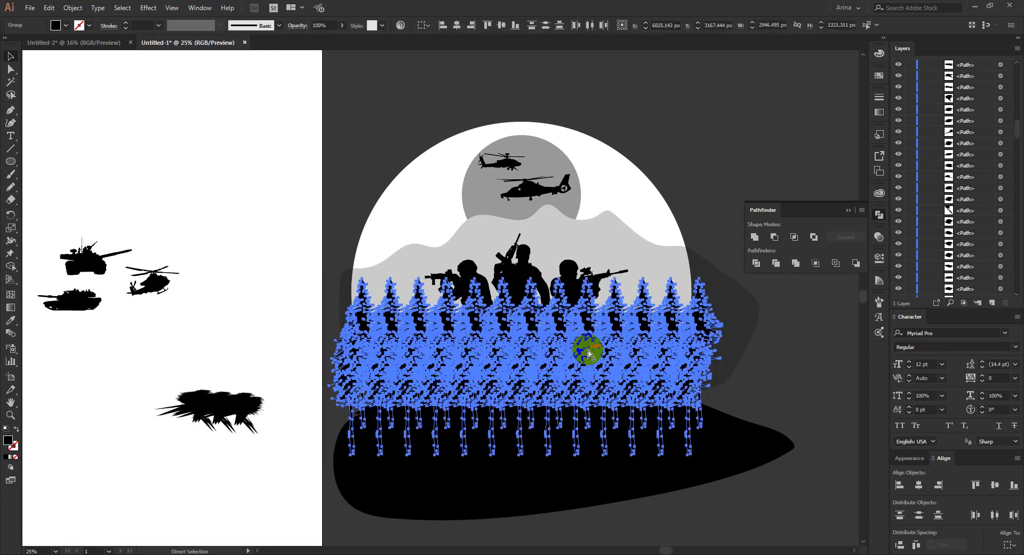
{"action": "left_click", "coordinate": [654, 259]}
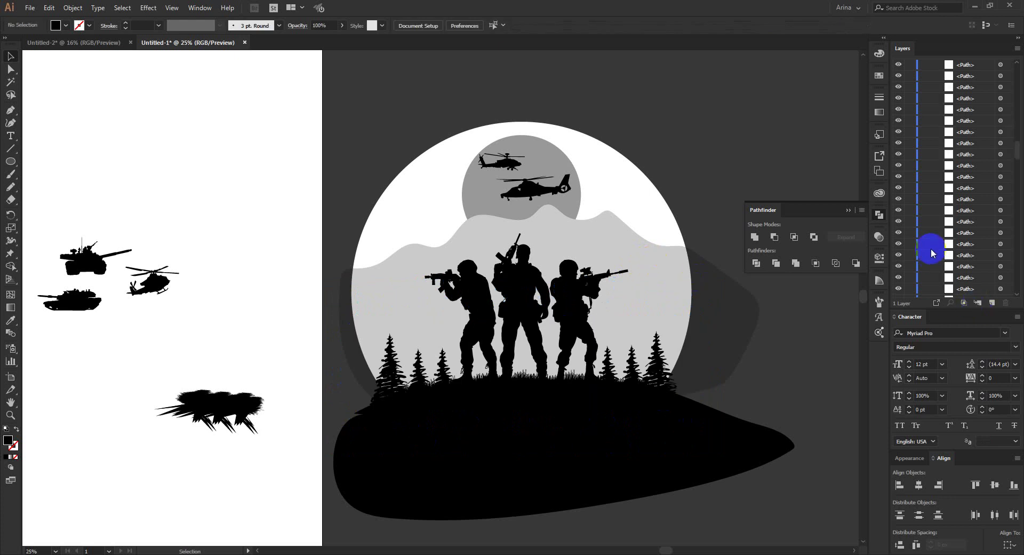
Step: Unlock the grey mountain path, select it and set its opacity to 100%
{"action": "scroll", "coordinate": [930, 250], "scroll_direction": "down", "scroll_amount": 10}
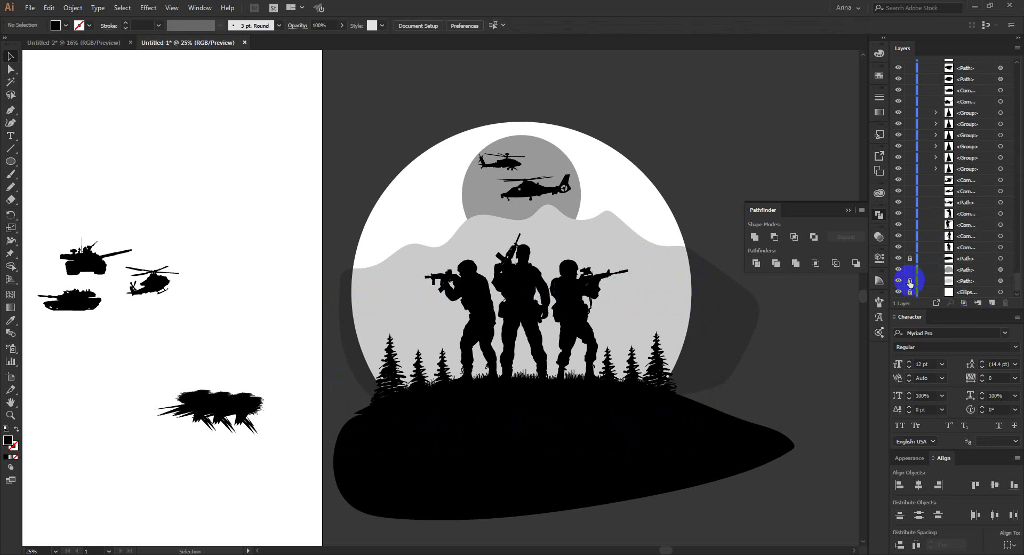
{"action": "left_click", "coordinate": [910, 281]}
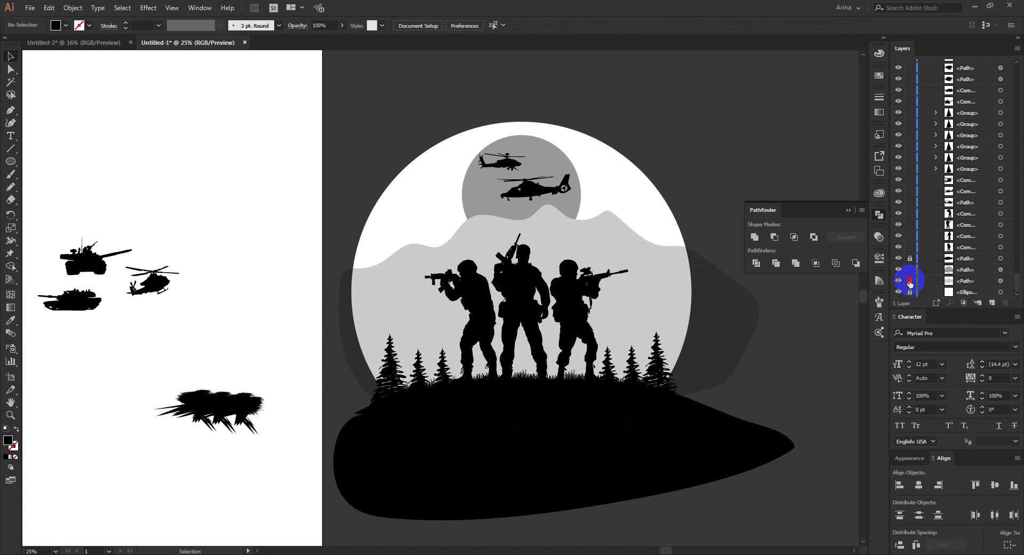
{"action": "left_click", "coordinate": [661, 302]}
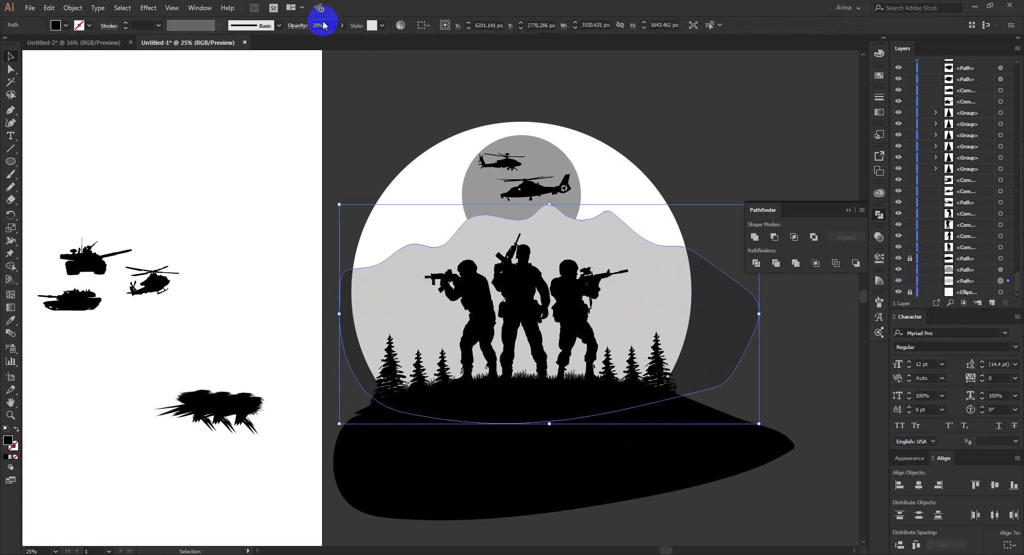
{"action": "scroll", "coordinate": [323, 23], "scroll_direction": "up", "scroll_amount": 8}
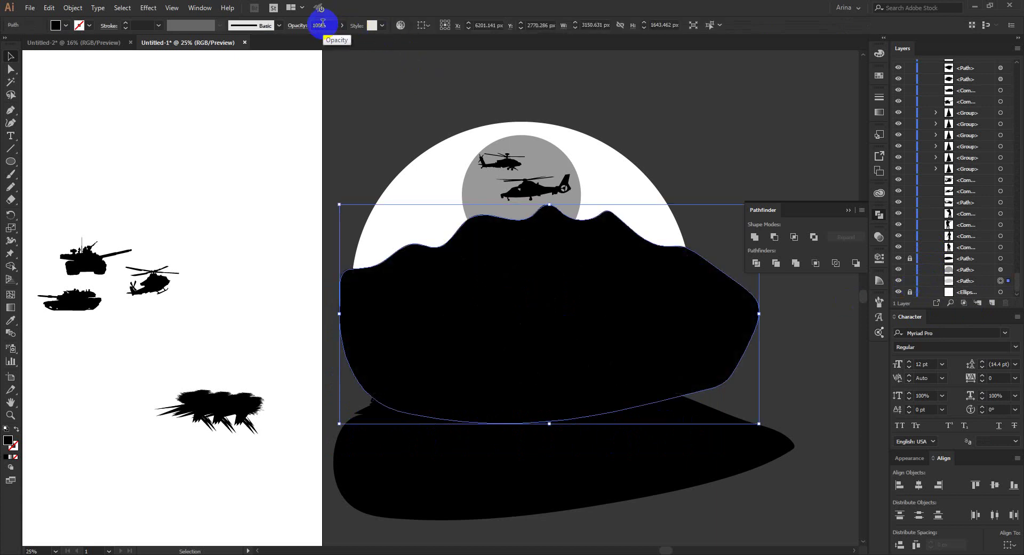
Step: Create an opacity mask on the mountain with Clip off and paste the two pine rows in place inside it
{"action": "left_click", "coordinate": [879, 237]}
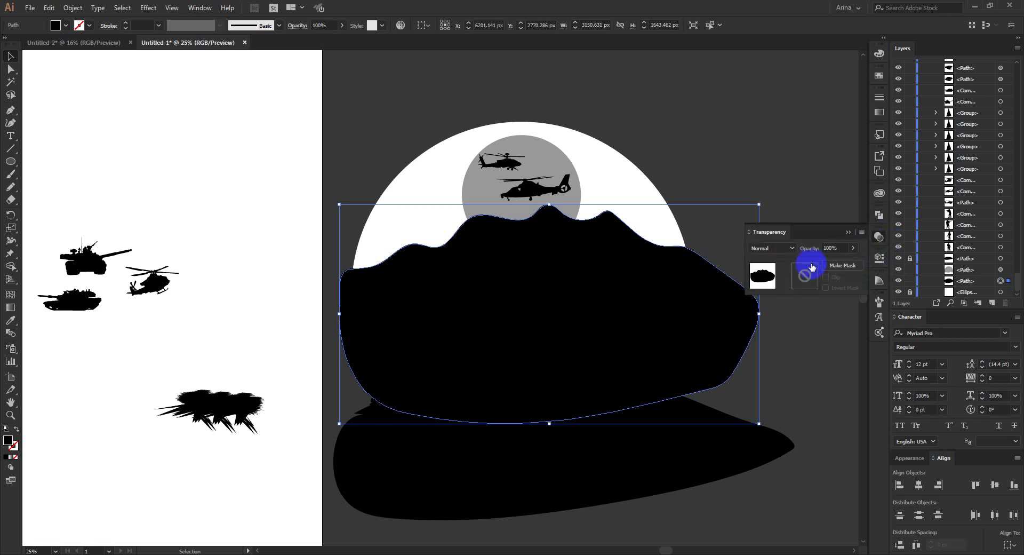
{"action": "left_click", "coordinate": [809, 275]}
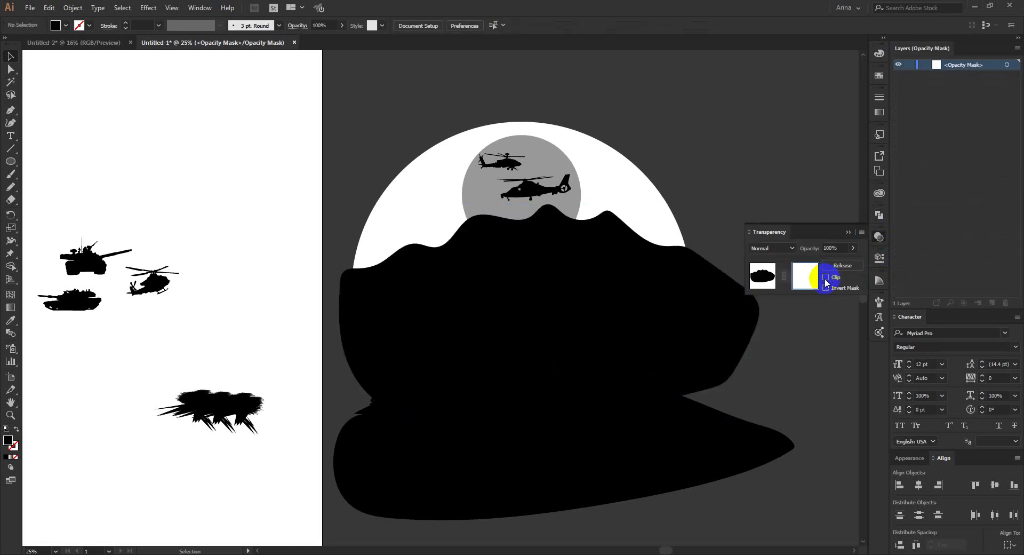
{"action": "key", "text": "ctrl+f"}
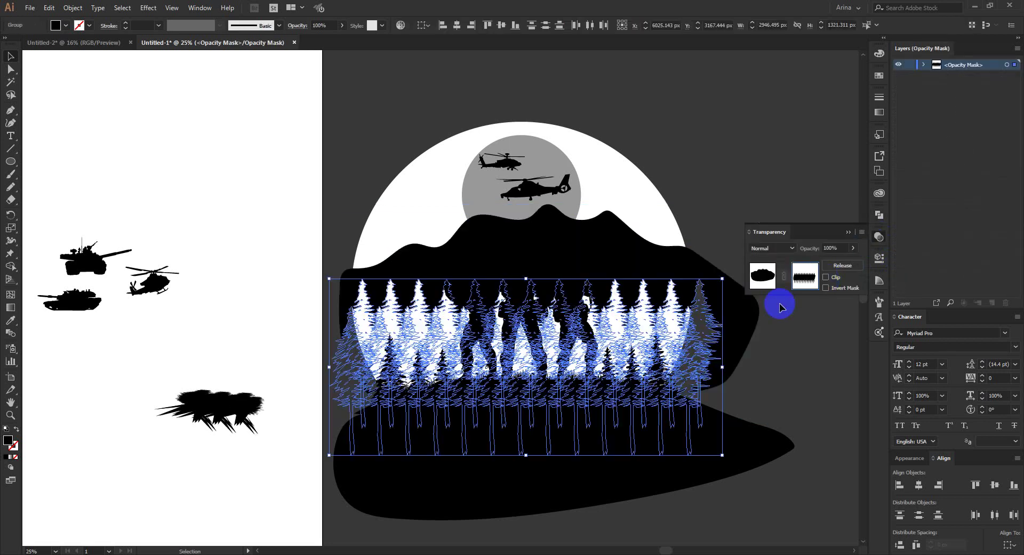
{"action": "left_click", "coordinate": [786, 368]}
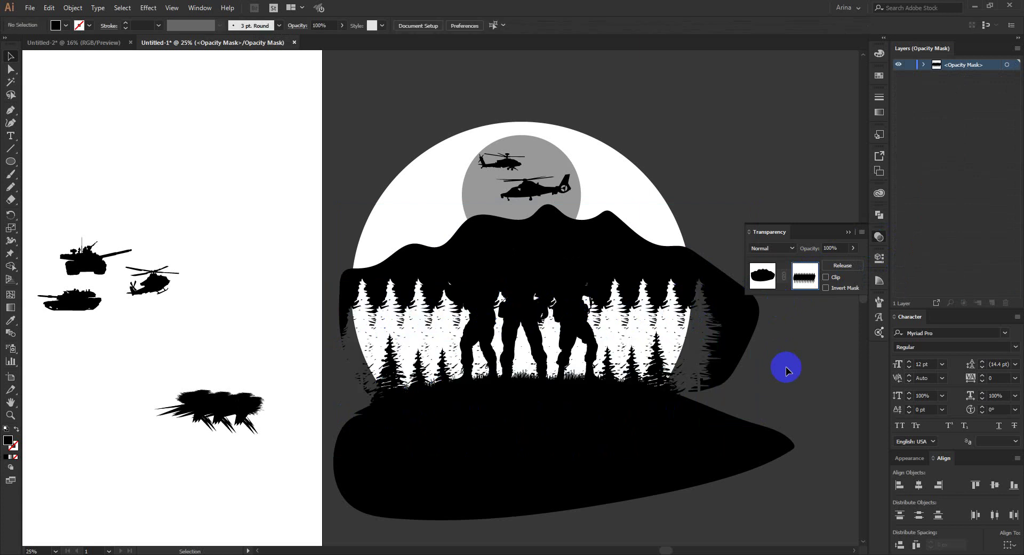
Step: Check the fill of the pine rows inside the mask, return to editing the mountain artwork and deselect it
{"action": "left_click", "coordinate": [412, 327]}
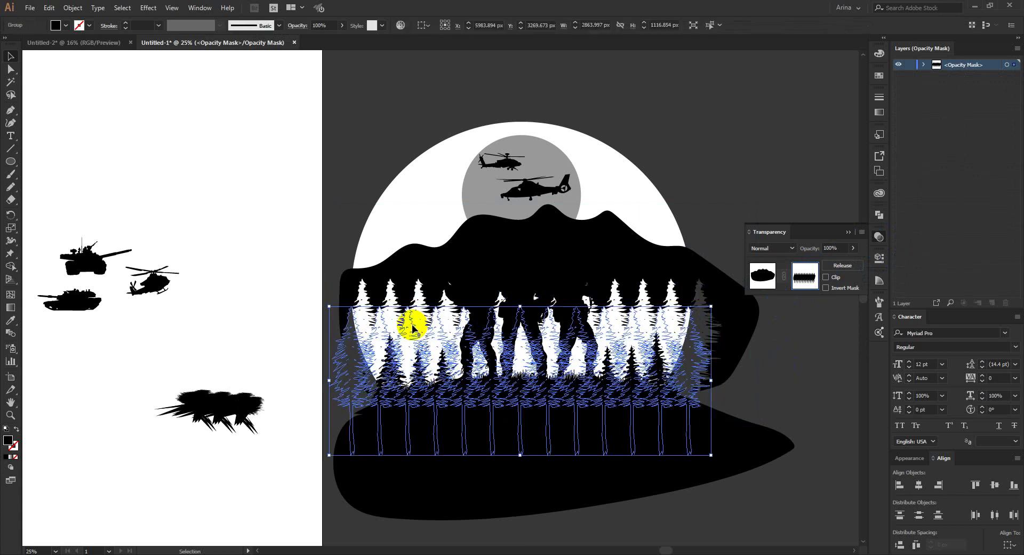
{"action": "left_click", "coordinate": [59, 26]}
{"action": "left_click", "coordinate": [379, 200]}
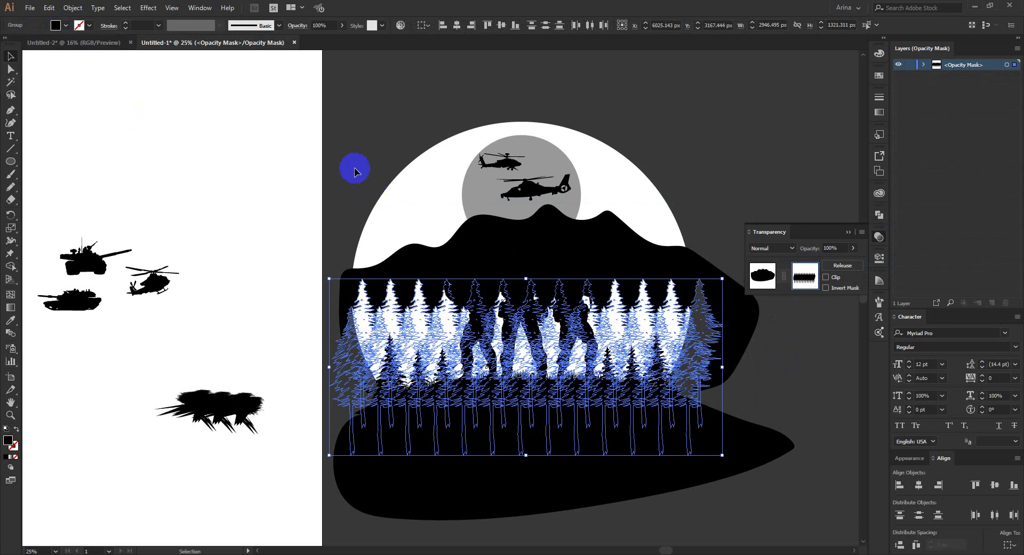
{"action": "left_click", "coordinate": [354, 166]}
{"action": "left_click", "coordinate": [763, 277]}
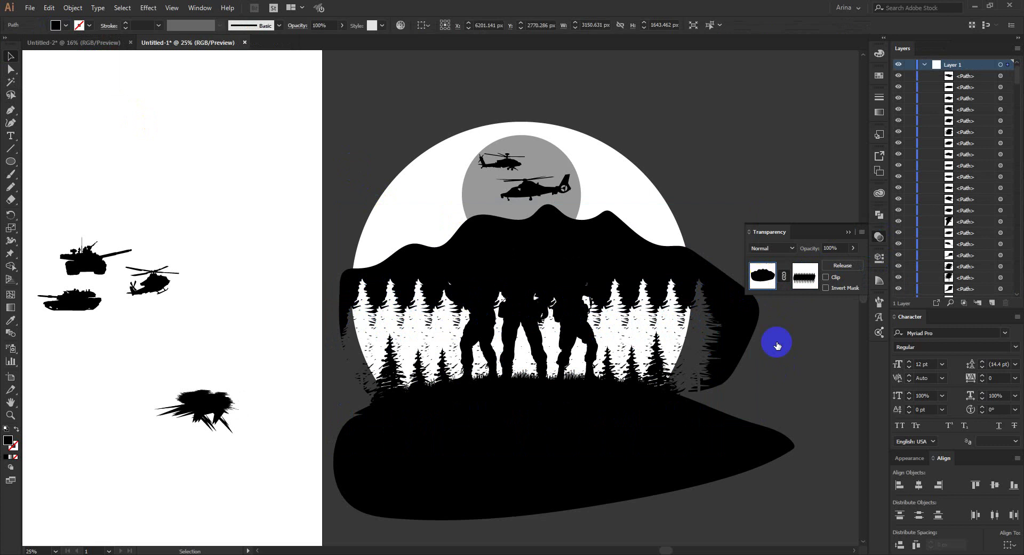
{"action": "left_click", "coordinate": [779, 365]}
{"action": "left_click", "coordinate": [577, 324]}
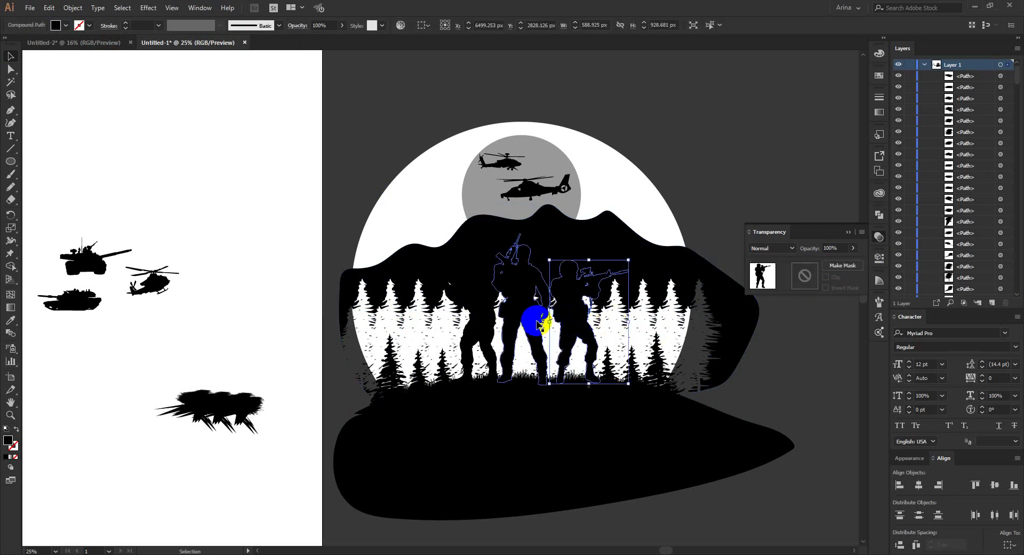
{"action": "left_click", "coordinate": [534, 323], "text": "shift"}
{"action": "left_click", "coordinate": [483, 324], "text": "shift"}
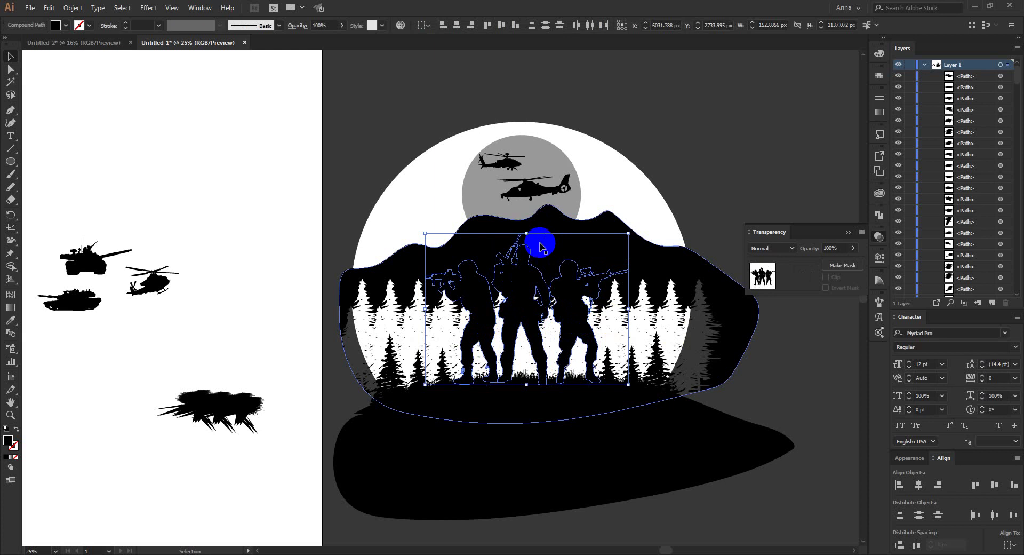
{"action": "left_click", "coordinate": [777, 354]}
Step: Move the masked mountain down by about 217 px and nudge it left by about 17 px
{"action": "left_click", "coordinate": [646, 267]}
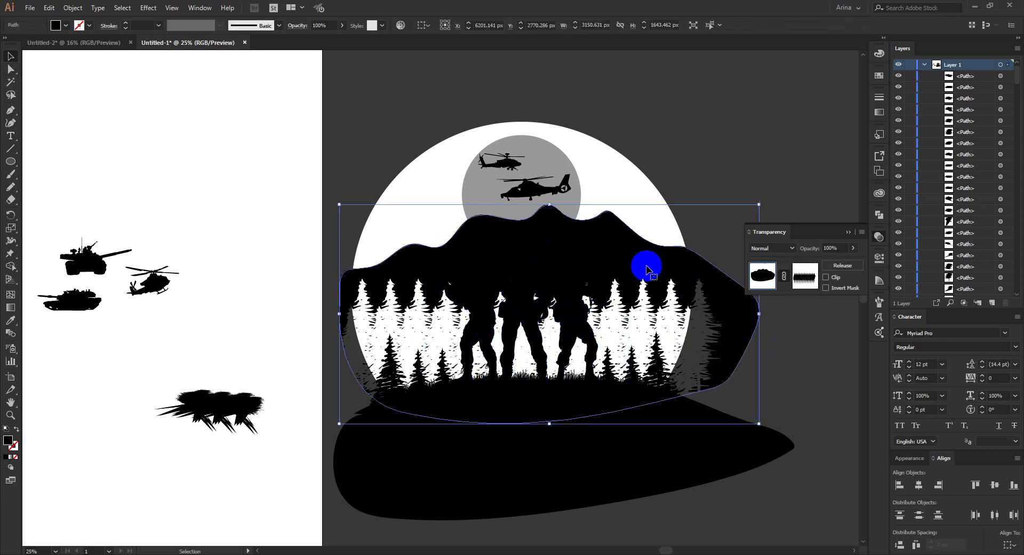
{"action": "left_click_drag", "start_coordinate": [646, 268], "coordinate": [625, 289]}
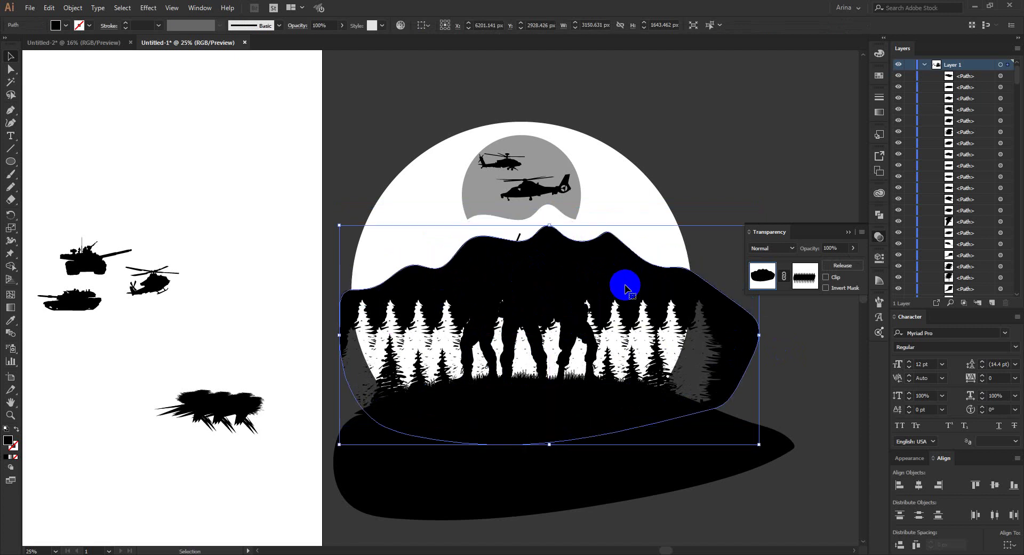
{"action": "key", "text": "Left"}
{"action": "key", "text": "Left"}
{"action": "key", "text": "Left"}
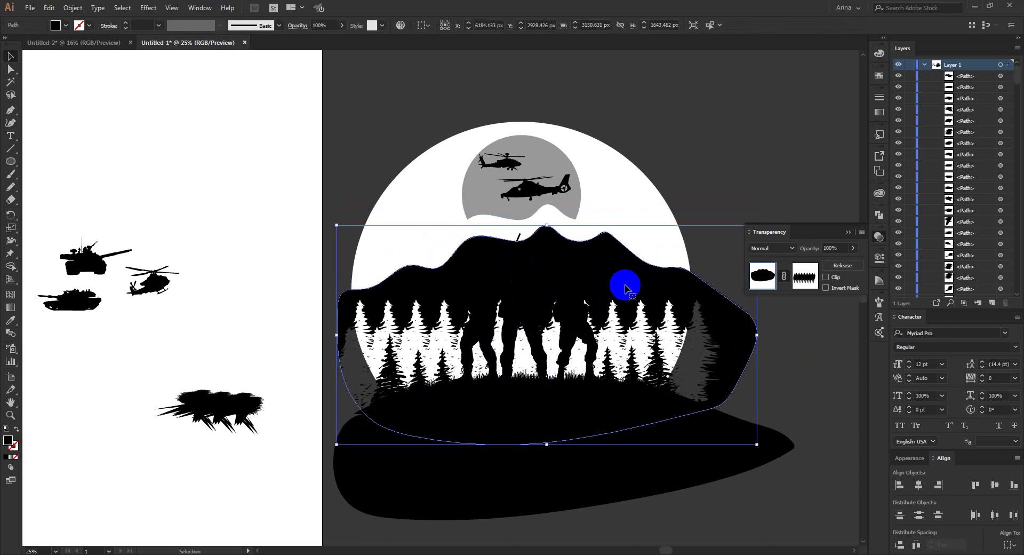
{"action": "left_click_drag", "start_coordinate": [603, 265], "coordinate": [555, 290]}
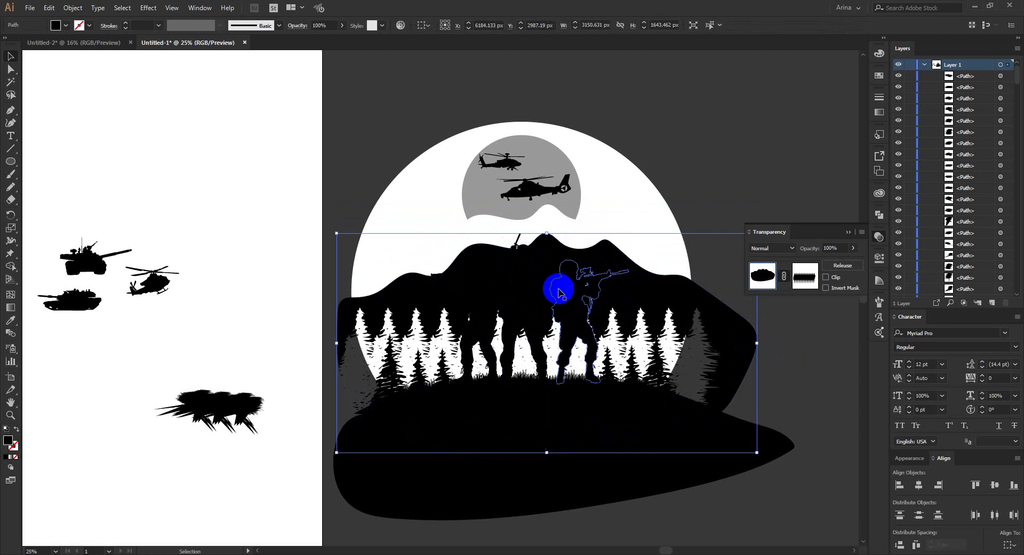
Step: Select the three soldiers and enlarge them together to about 1863 px wide, keeping their feet on the hill
{"action": "left_click", "coordinate": [554, 290]}
{"action": "left_click", "coordinate": [502, 292], "text": "shift"}
{"action": "left_click", "coordinate": [472, 291], "text": "shift"}
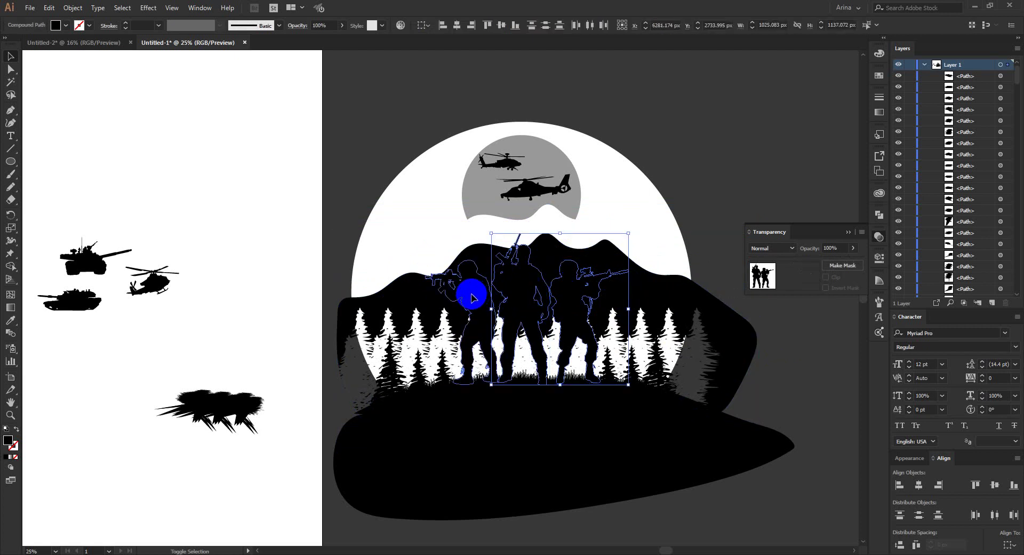
{"action": "left_click_drag", "start_coordinate": [521, 233], "coordinate": [530, 199]}
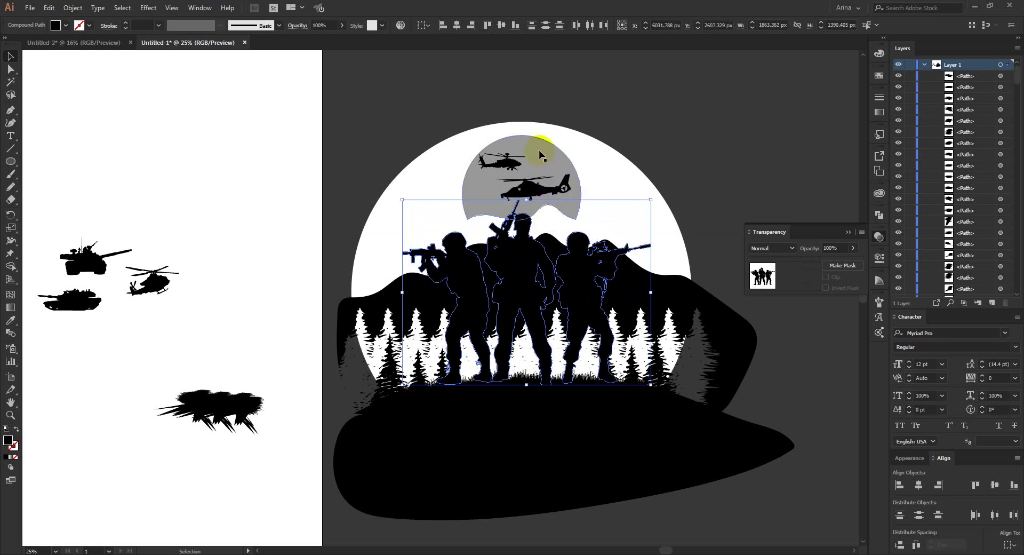
Step: Select the moon with both helicopters, enlarge them together downward until the moon reaches behind the mountain, and deselect
{"action": "left_click", "coordinate": [540, 155]}
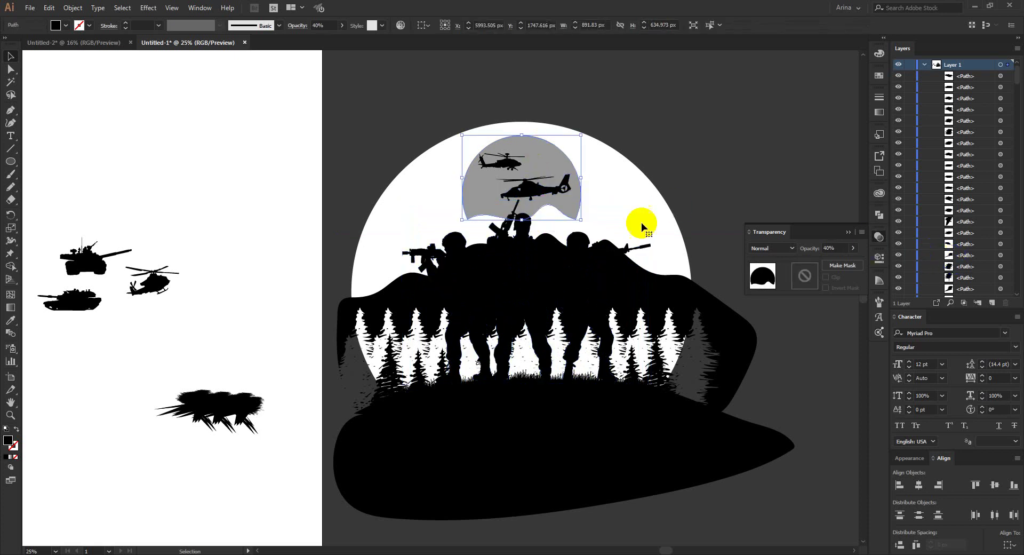
{"action": "left_click", "coordinate": [506, 166], "text": "shift"}
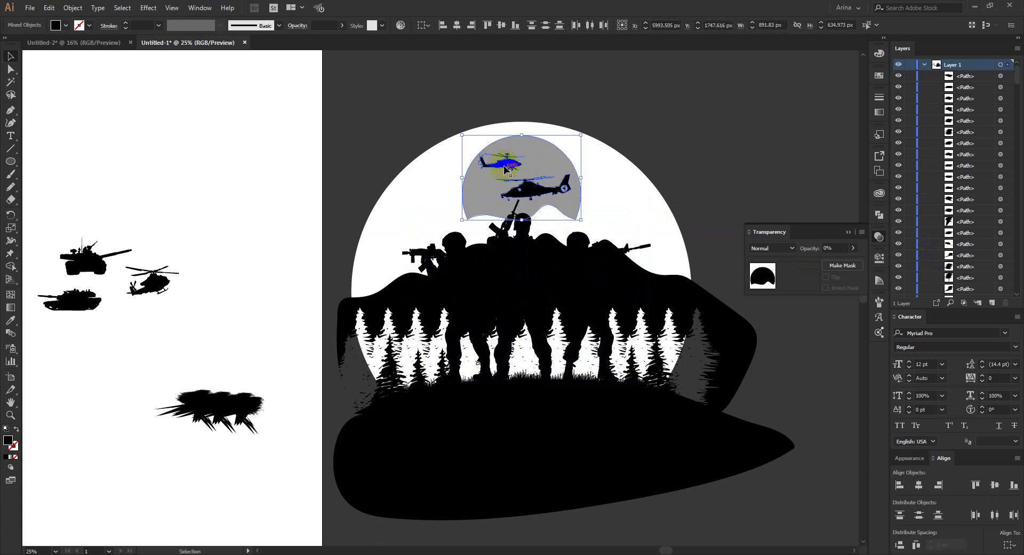
{"action": "left_click_drag", "start_coordinate": [521, 220], "coordinate": [524, 260]}
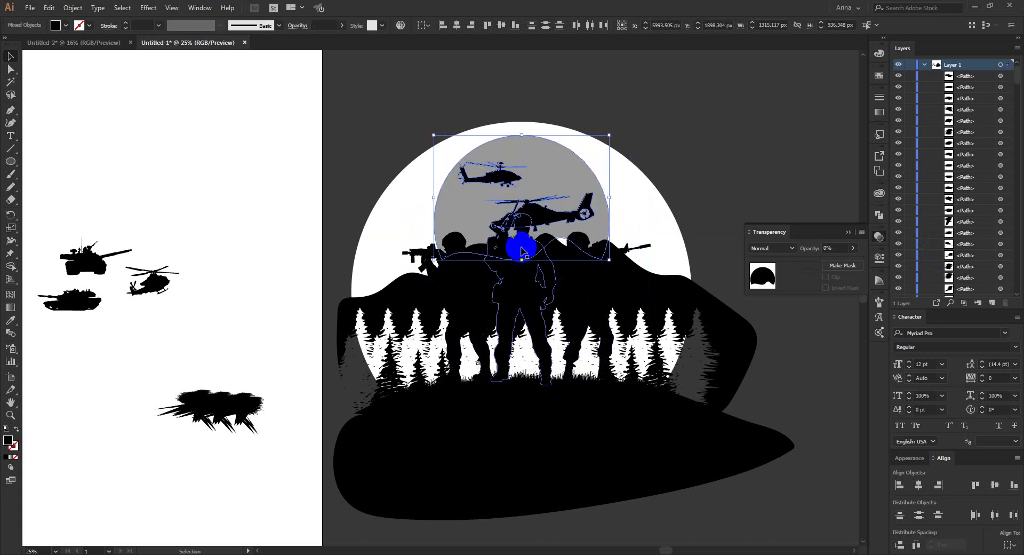
{"action": "left_click_drag", "start_coordinate": [521, 260], "coordinate": [521, 275]}
{"action": "left_click", "coordinate": [669, 155]}
Step: Move the lower helicopter up to the moon's right edge and shrink it, and enlarge the other one to about 708 px wide
{"action": "left_click", "coordinate": [536, 221]}
{"action": "left_click_drag", "start_coordinate": [536, 221], "coordinate": [569, 186]}
{"action": "left_click_drag", "start_coordinate": [635, 186], "coordinate": [595, 191]}
{"action": "left_click", "coordinate": [499, 184]}
{"action": "left_click_drag", "start_coordinate": [457, 191], "coordinate": [430, 179]}
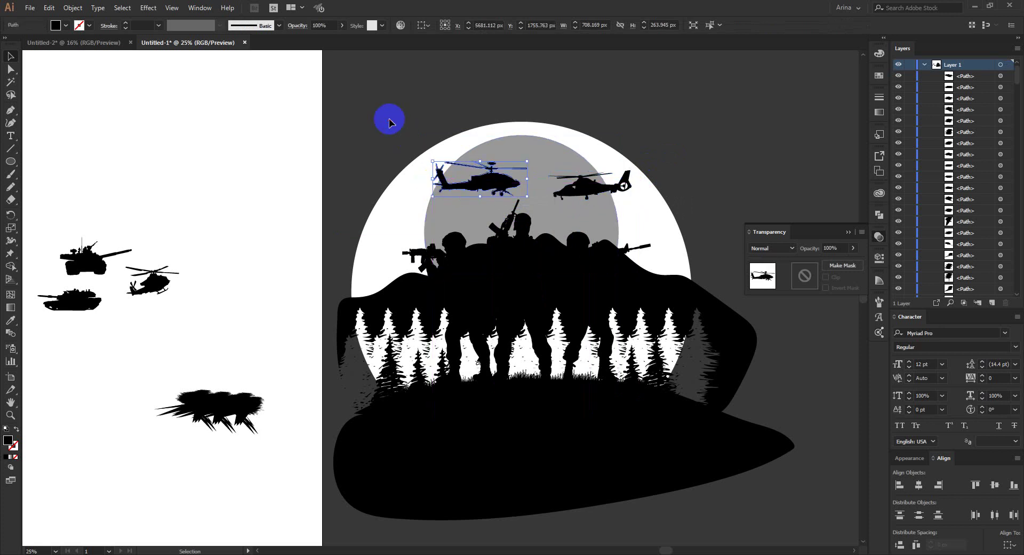
Step: Select the three soldiers together and offset their paths by 10 px with miter joins and a miter limit of 4
{"action": "left_click", "coordinate": [389, 119]}
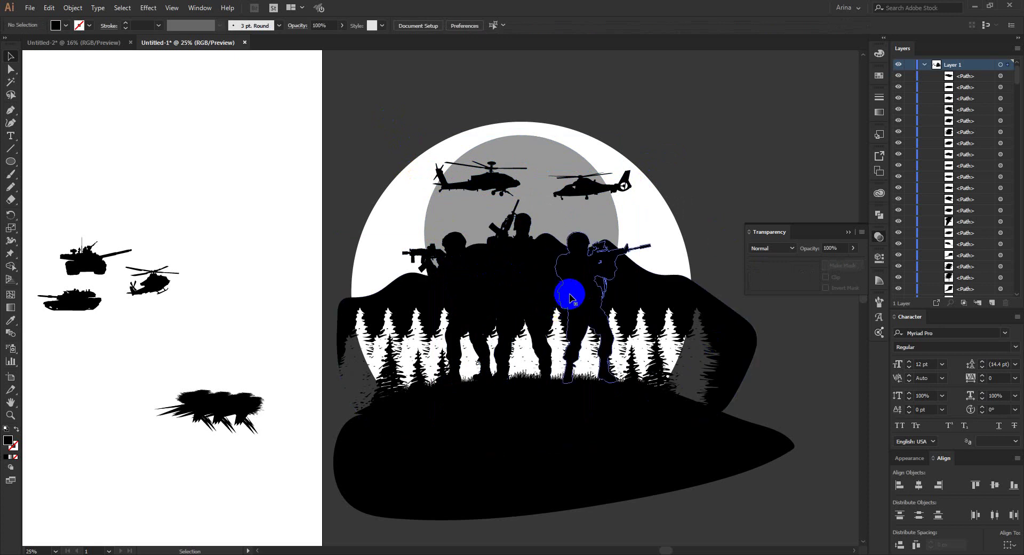
{"action": "left_click", "coordinate": [528, 283]}
{"action": "left_click", "coordinate": [494, 281], "text": "shift"}
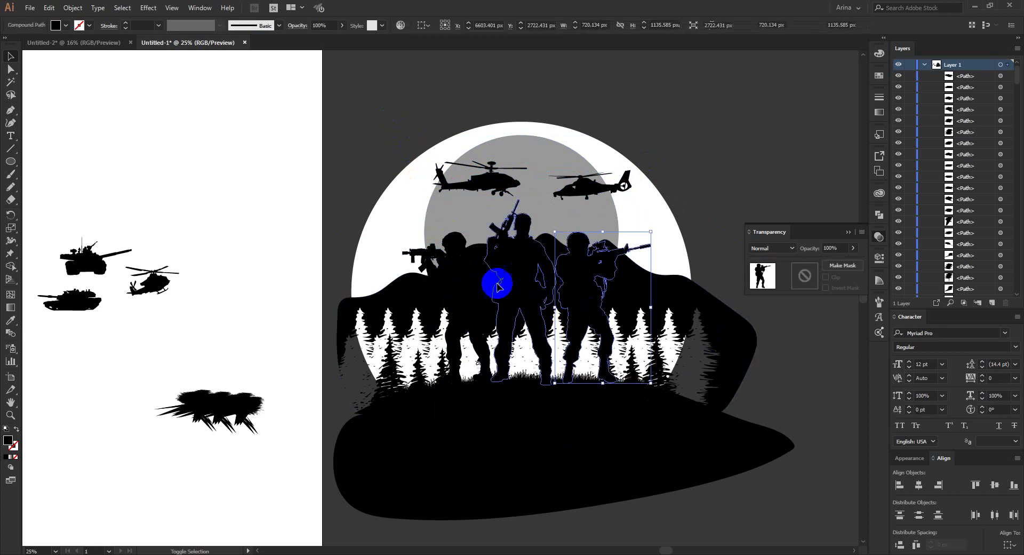
{"action": "left_click", "coordinate": [460, 286], "text": "shift"}
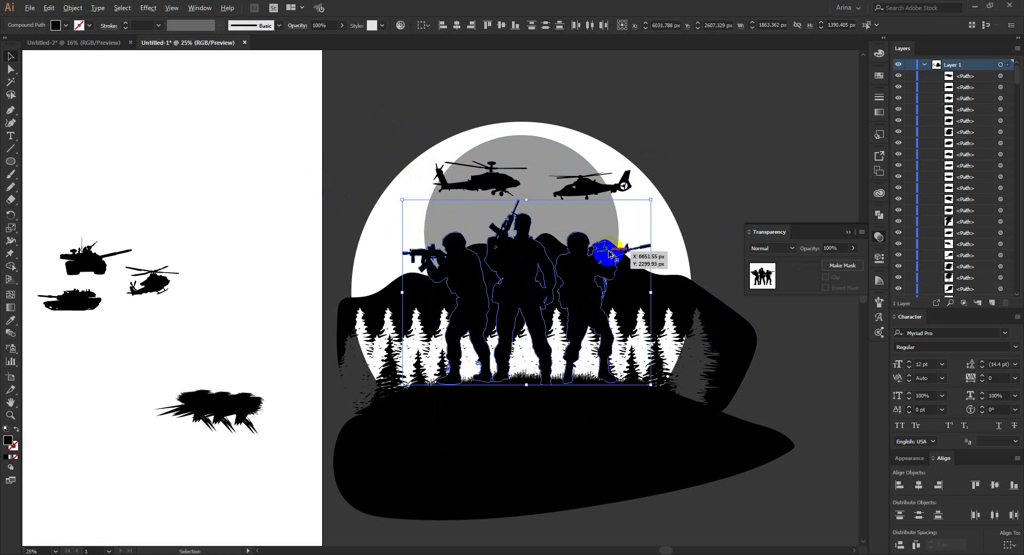
{"action": "scroll", "coordinate": [610, 253], "scroll_direction": "up", "scroll_amount": 1}
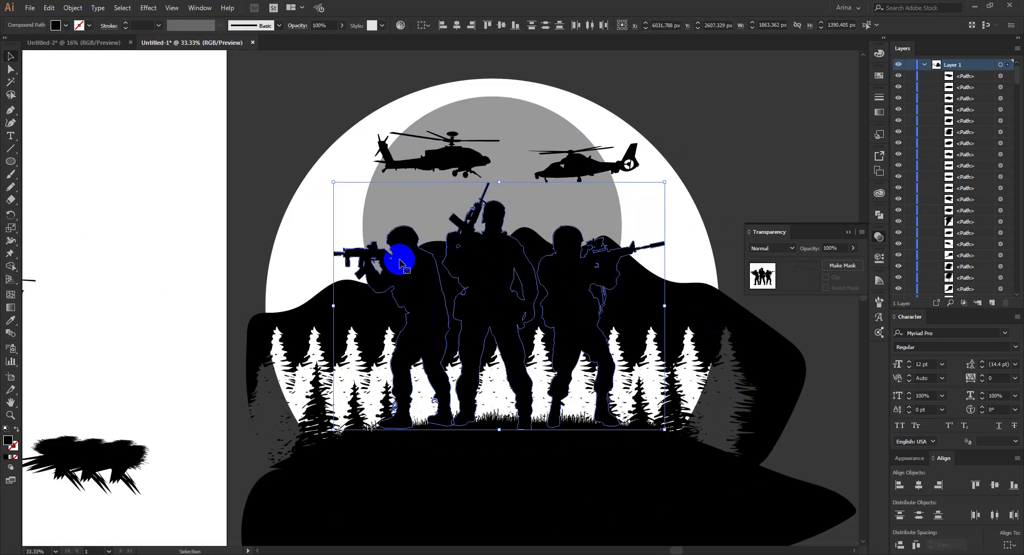
{"action": "left_click", "coordinate": [72, 7]}
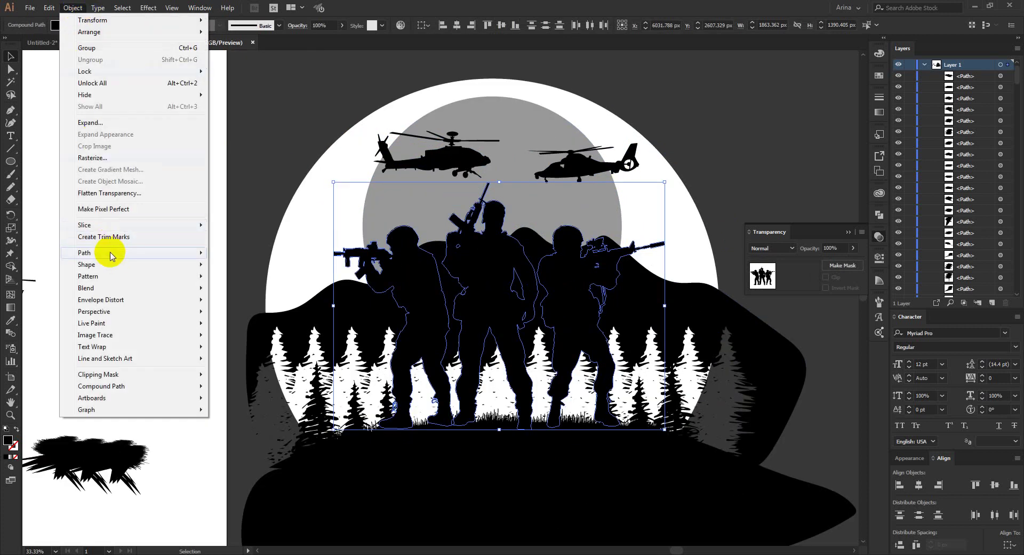
{"action": "mouse_move", "coordinate": [111, 256]}
{"action": "left_click", "coordinate": [235, 289]}
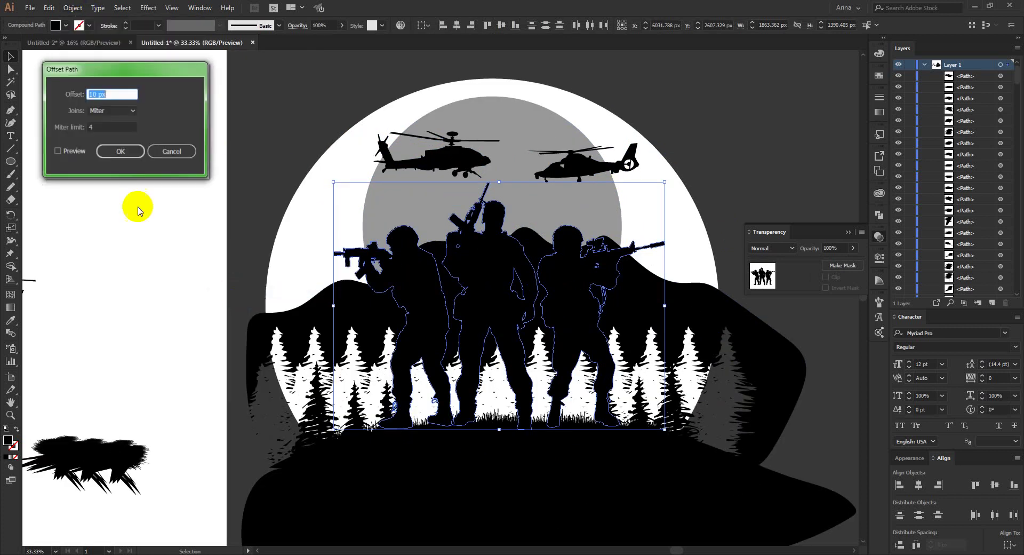
{"action": "left_click", "coordinate": [70, 156]}
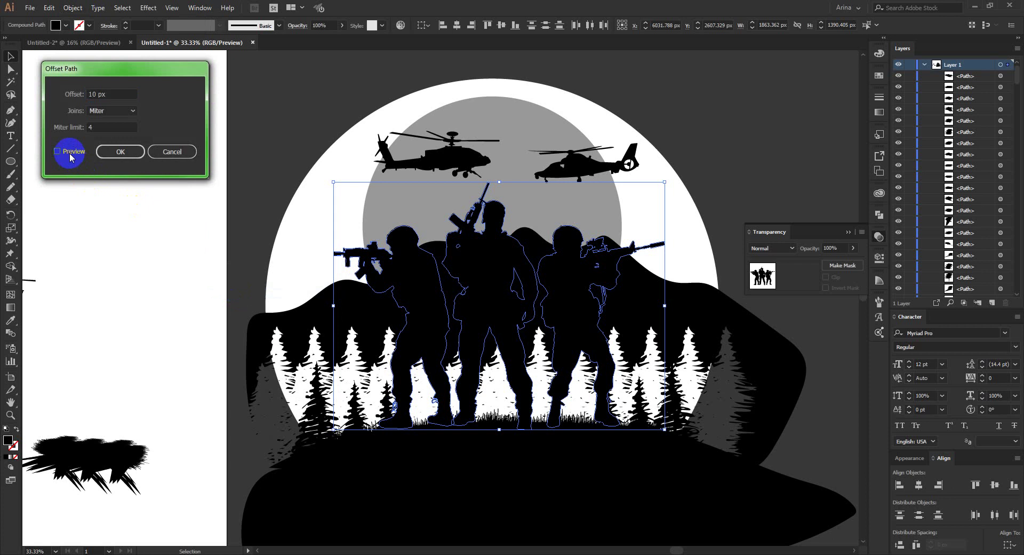
{"action": "left_click", "coordinate": [71, 156]}
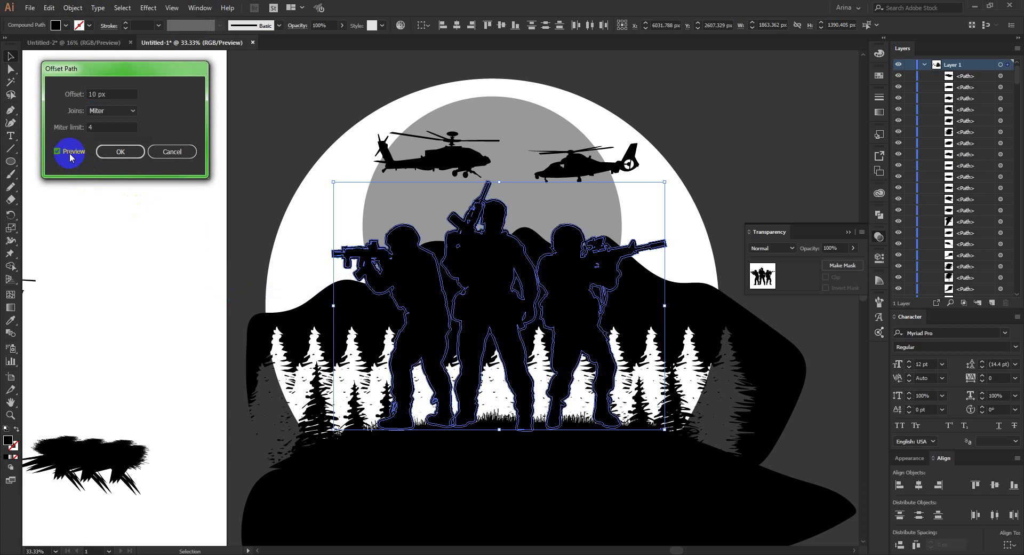
{"action": "left_click", "coordinate": [122, 153]}
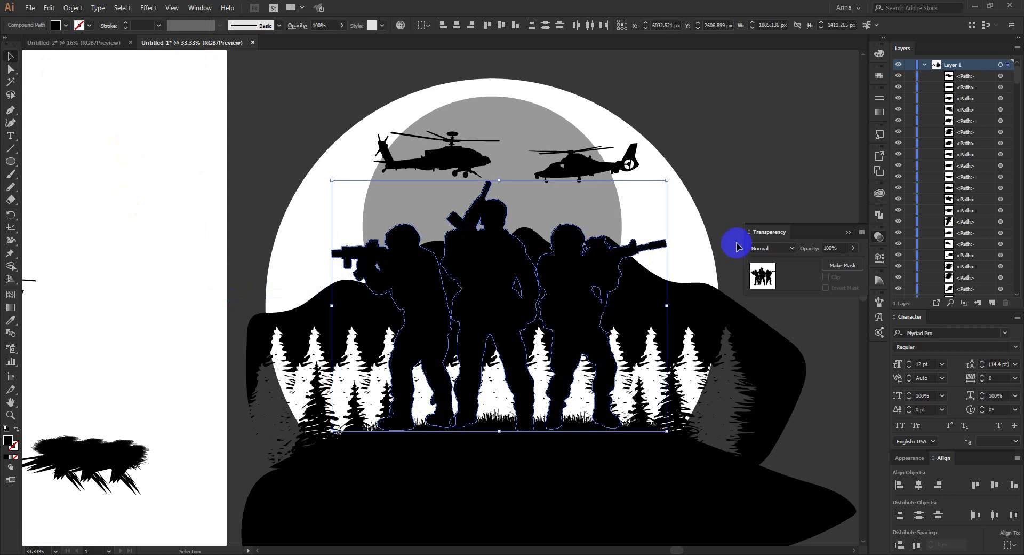
Step: Cut the offset soldier outlines and paste them in place into the mountain's opacity mask, then return to the artwork
{"action": "key", "text": "a"}
{"action": "key", "text": "ctrl+x"}
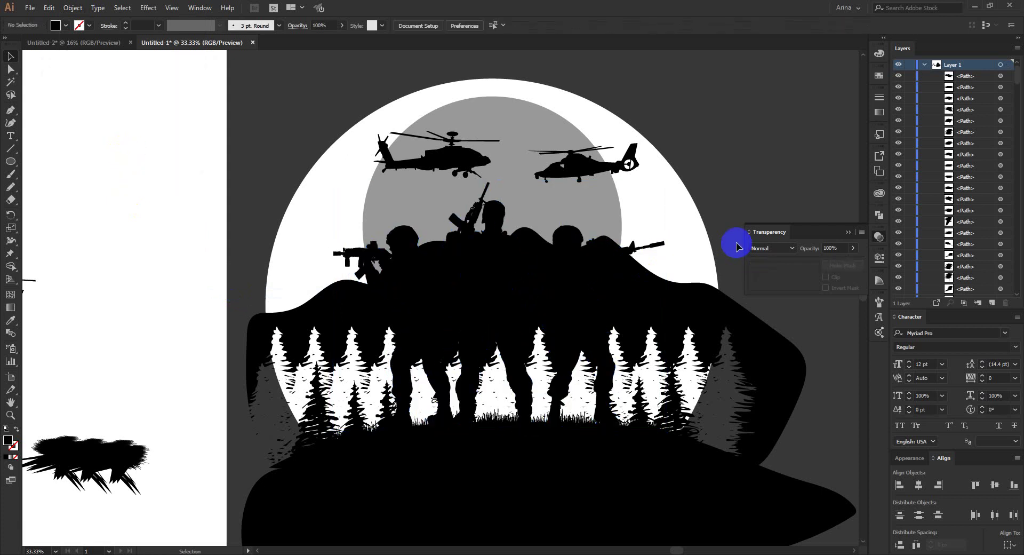
{"action": "left_click", "coordinate": [663, 299]}
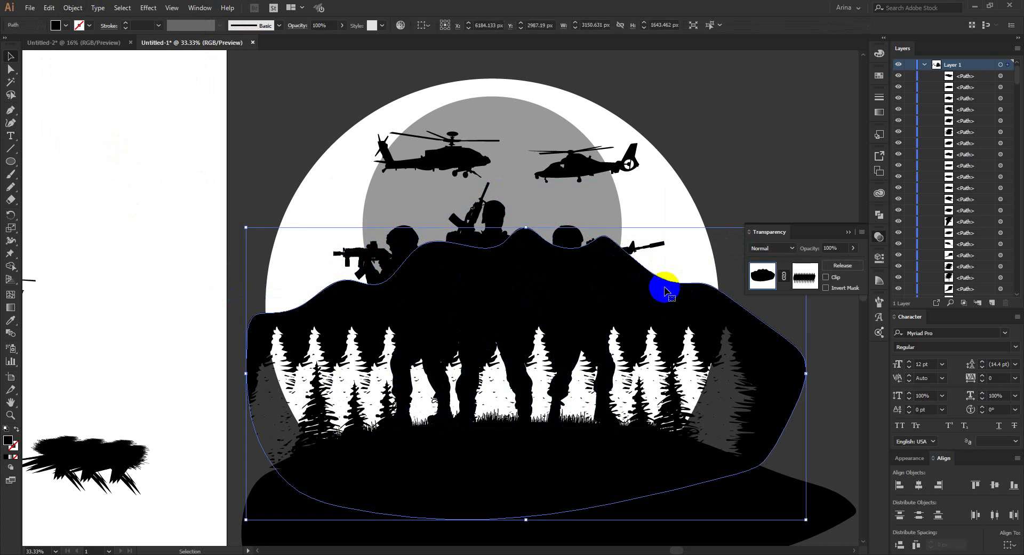
{"action": "left_click", "coordinate": [675, 274]}
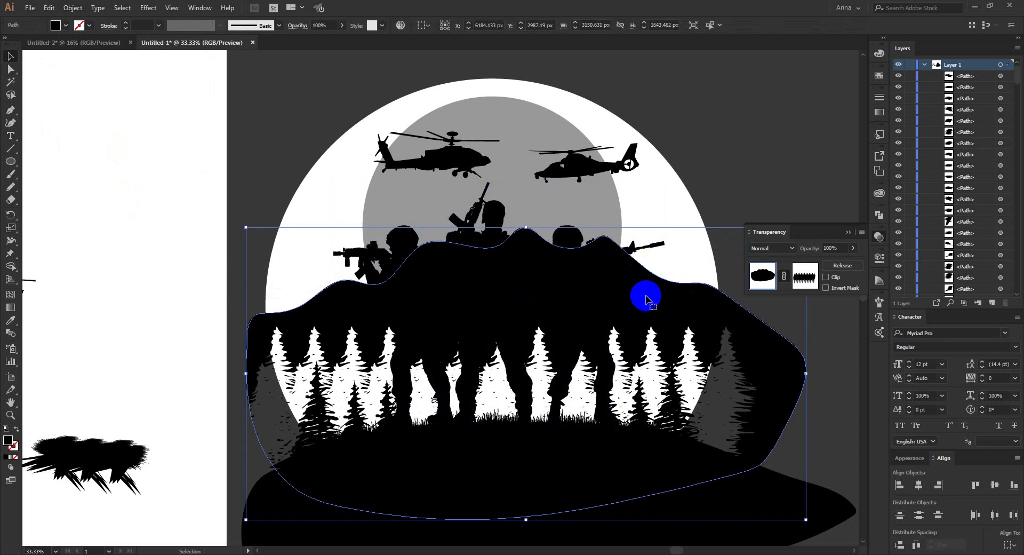
{"action": "left_click", "coordinate": [795, 278]}
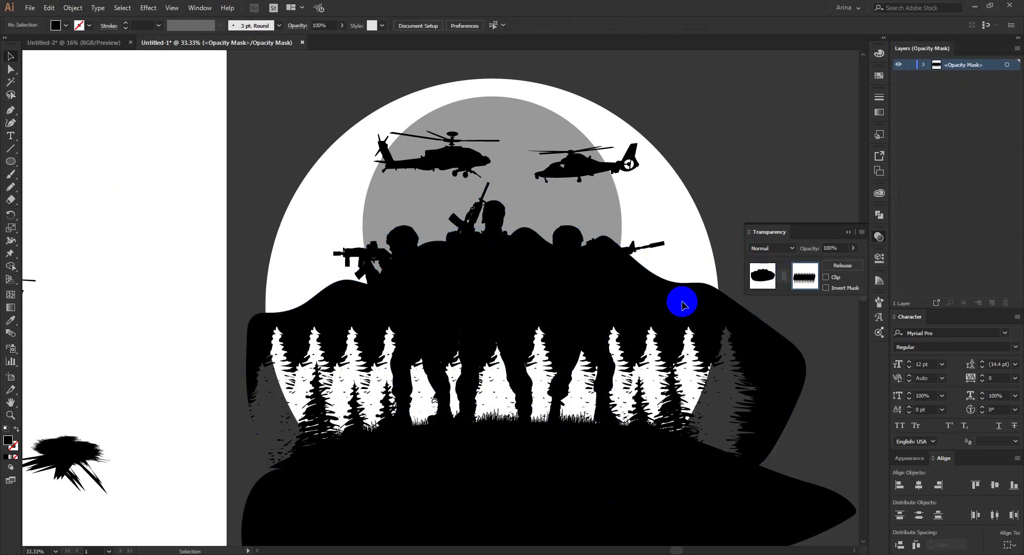
{"action": "key", "text": "ctrl+f"}
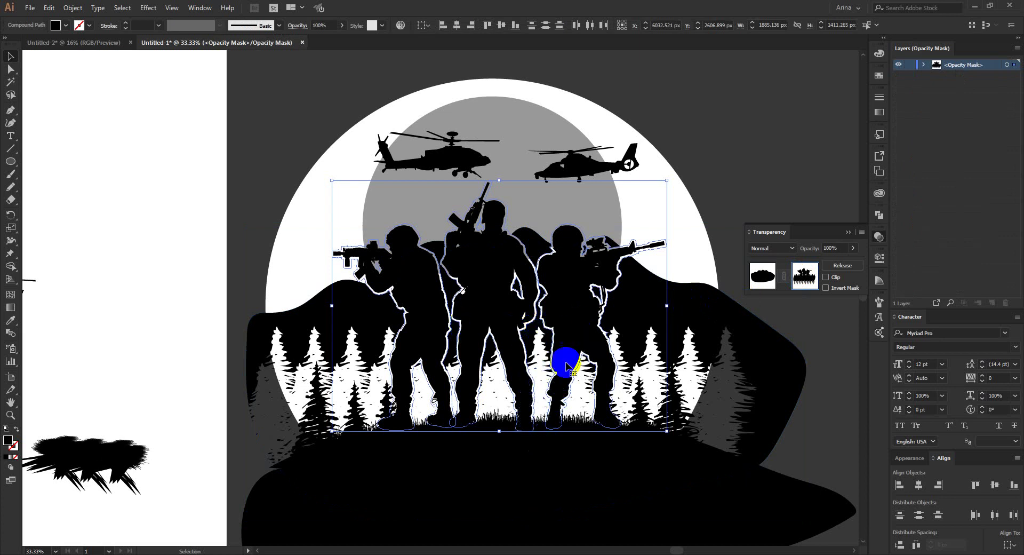
{"action": "left_click", "coordinate": [655, 378]}
{"action": "left_click", "coordinate": [757, 284]}
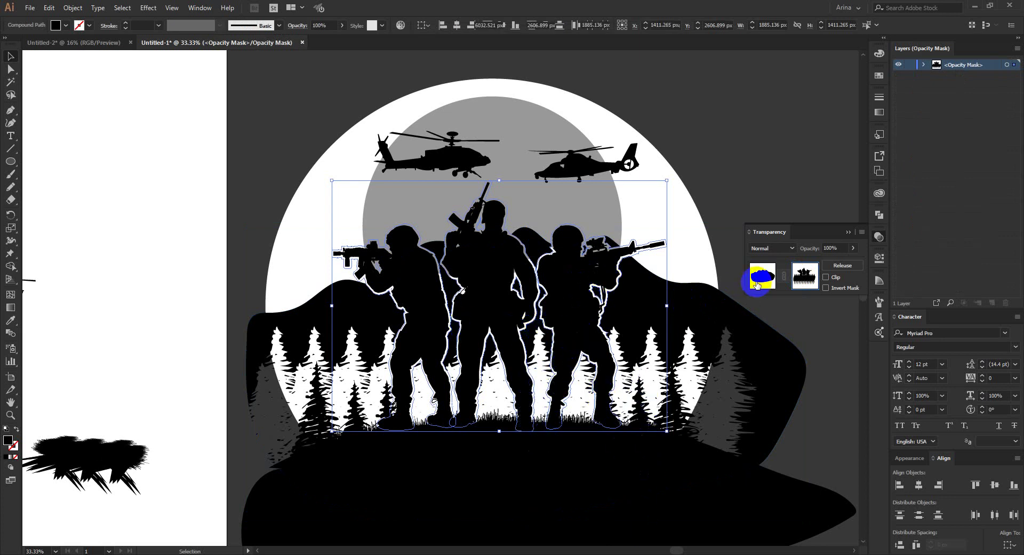
{"action": "left_click", "coordinate": [755, 136]}
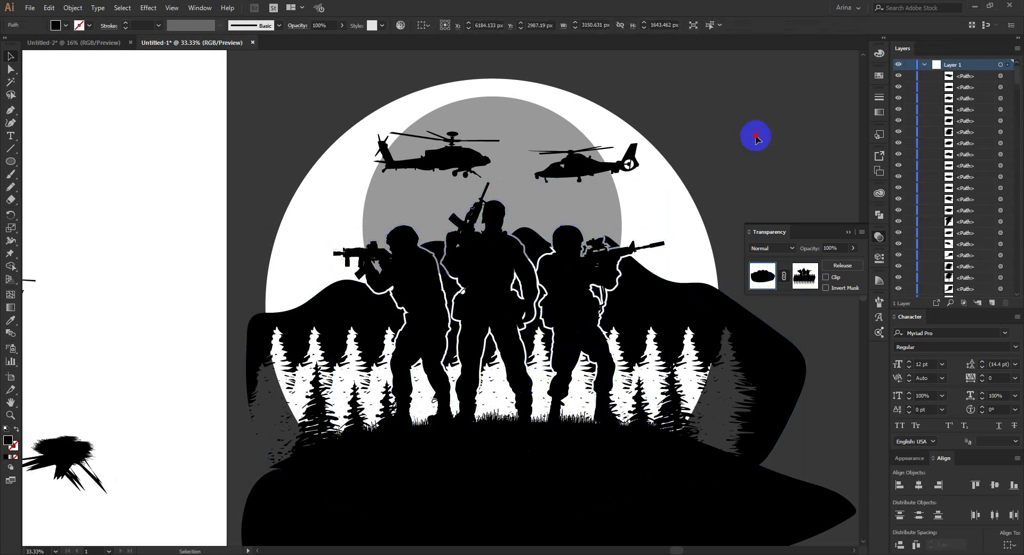
Step: Set the moon's opacity to 100%
{"action": "left_click", "coordinate": [569, 208]}
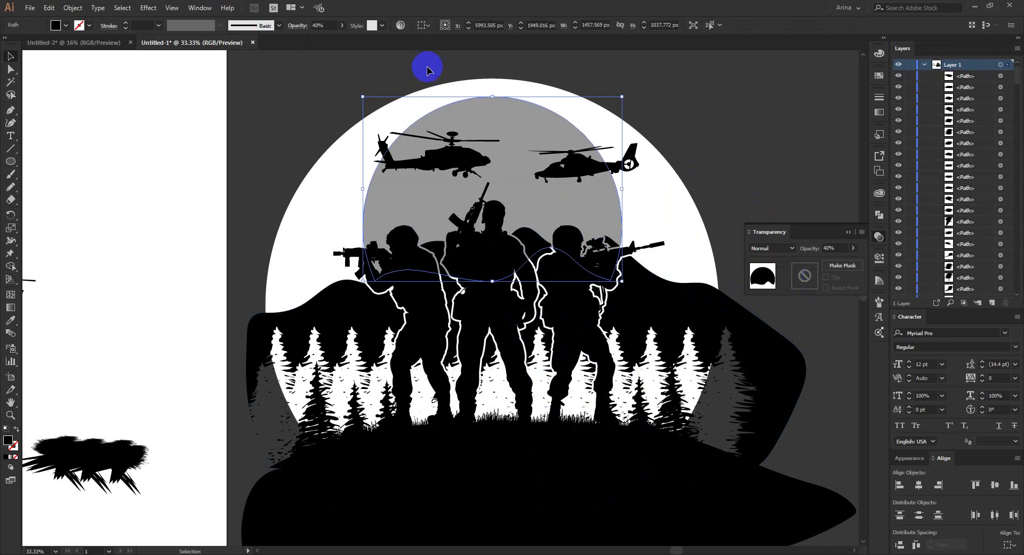
{"action": "left_click", "coordinate": [326, 25]}
{"action": "type", "text": "100"}
{"action": "key", "text": "Return"}
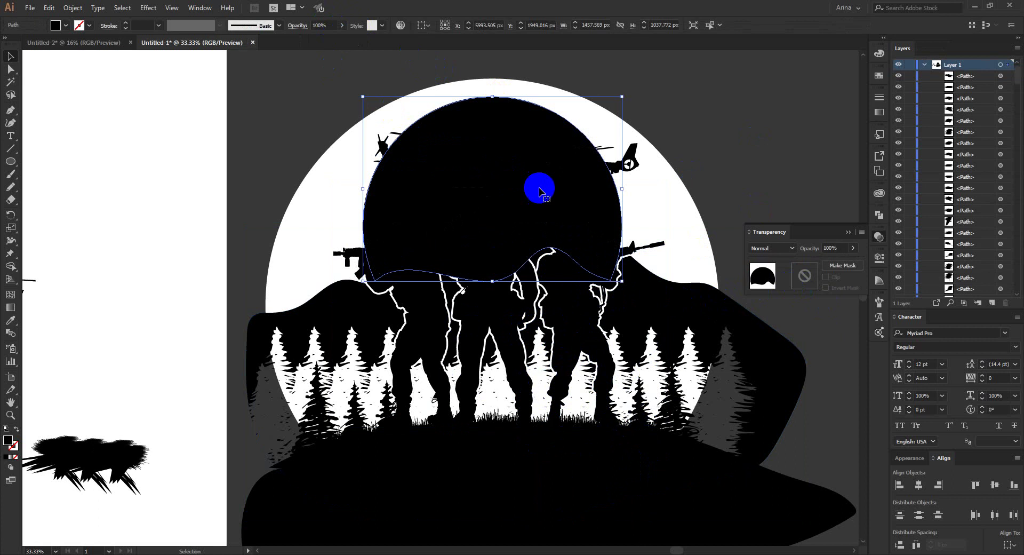
Step: Give the moon an unclipped opacity mask, paste the offset soldier outlines in place into it, and return to the artwork
{"action": "left_click", "coordinate": [803, 278]}
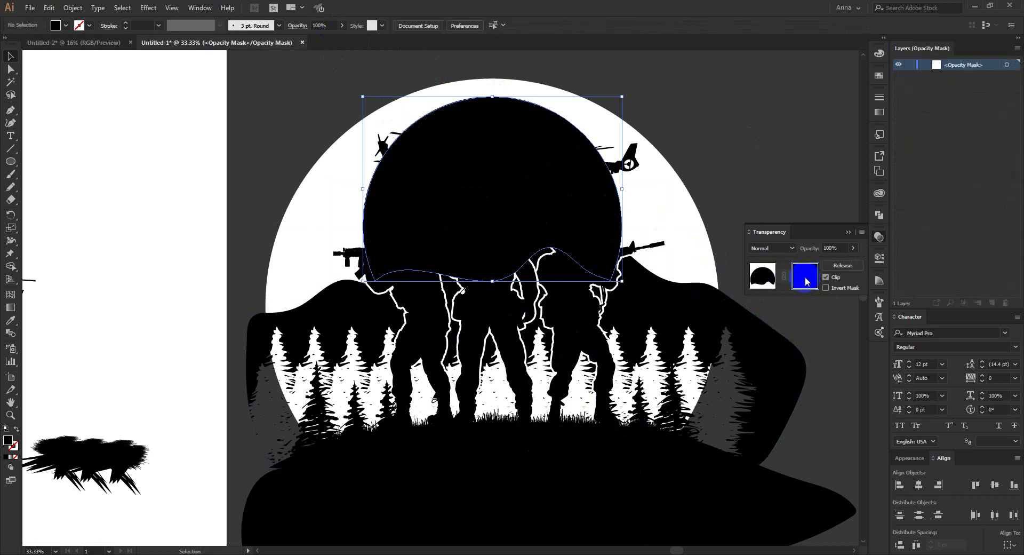
{"action": "key", "text": "ctrl+f"}
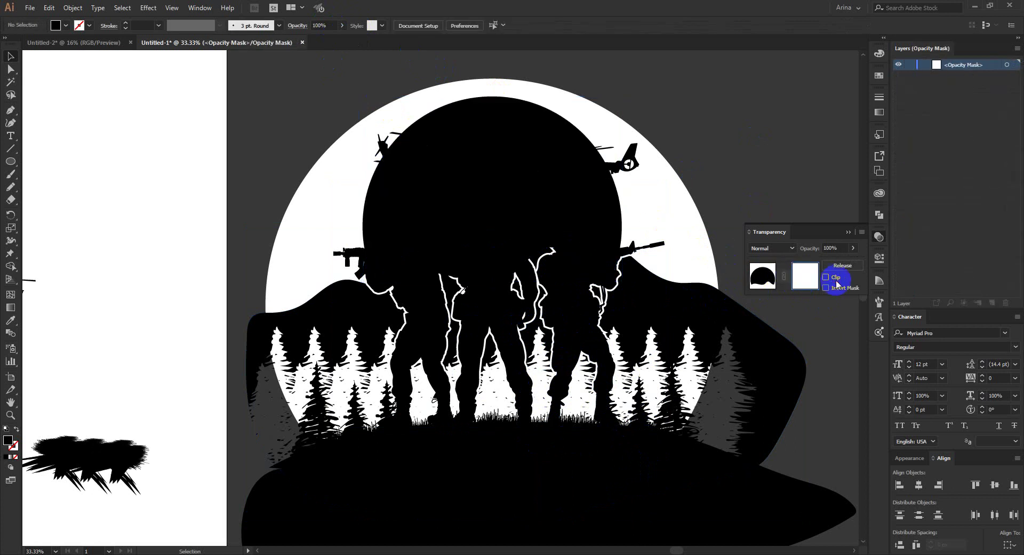
{"action": "left_click", "coordinate": [762, 275]}
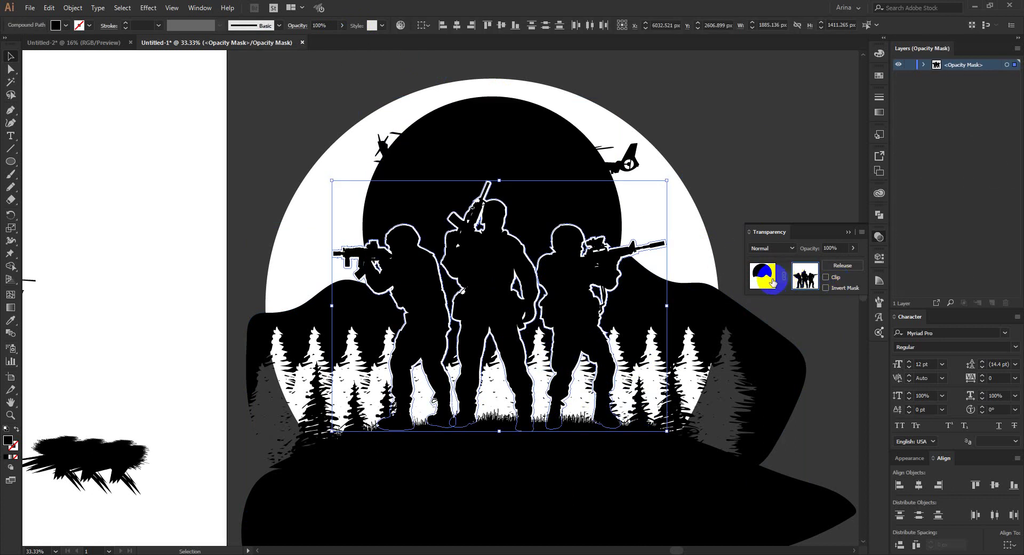
{"action": "left_click", "coordinate": [366, 232]}
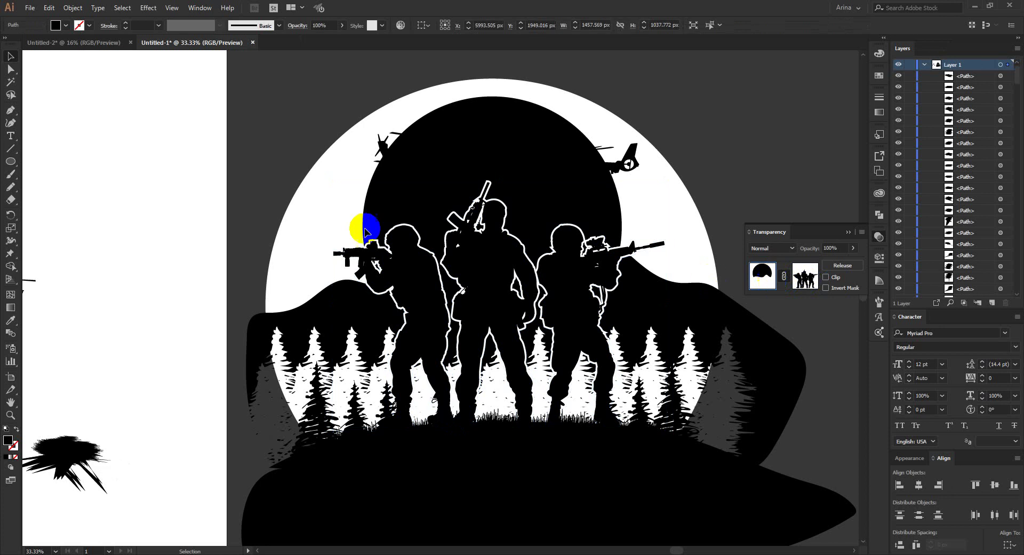
{"action": "left_click", "coordinate": [240, 177]}
Step: Select both helicopters over the moon, fill them with white, and deselect them
{"action": "scroll", "coordinate": [448, 193], "scroll_direction": "down", "scroll_amount": 1}
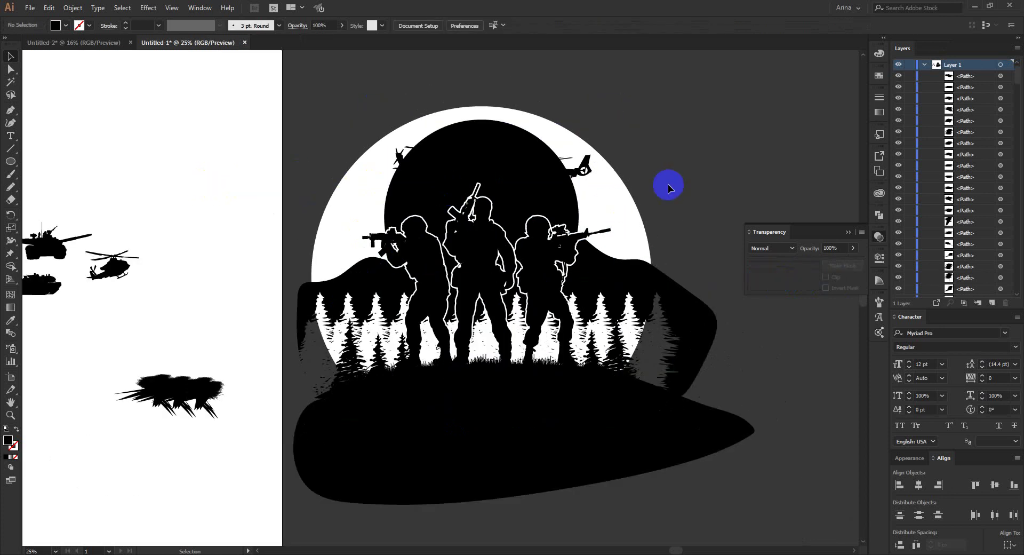
{"action": "scroll", "coordinate": [558, 219], "scroll_direction": "down", "scroll_amount": 1}
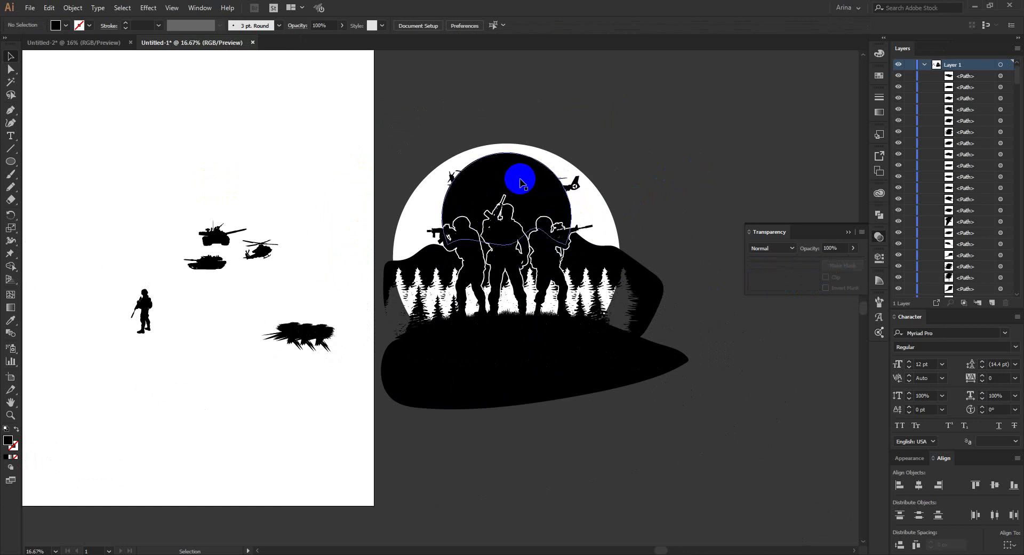
{"action": "scroll", "coordinate": [554, 191], "scroll_direction": "up", "scroll_amount": 1}
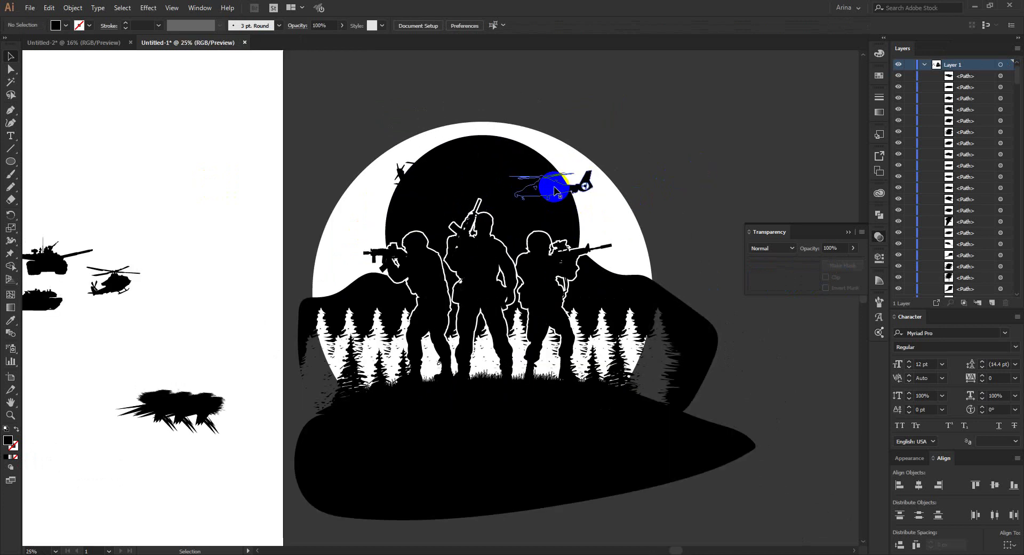
{"action": "left_click_drag", "start_coordinate": [555, 190], "coordinate": [585, 187]}
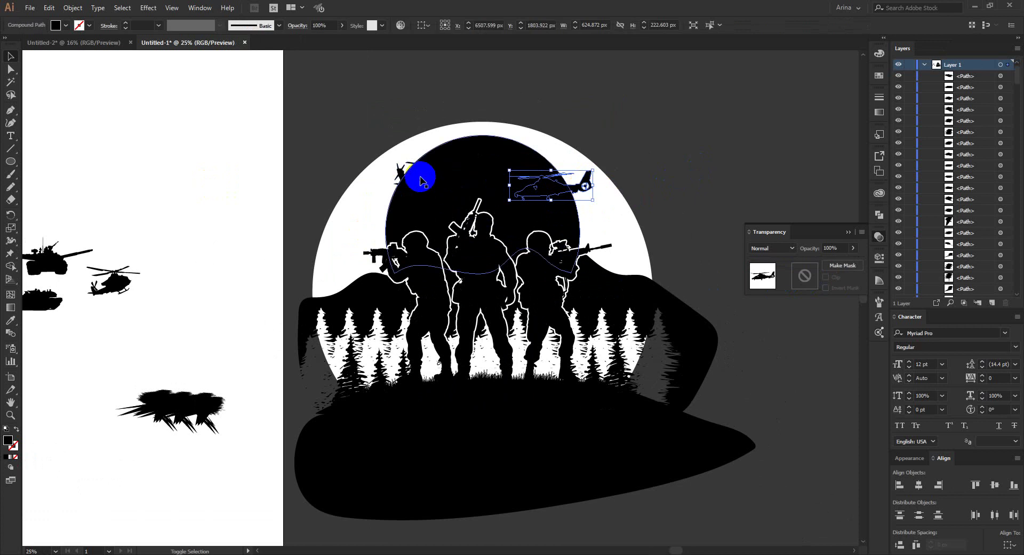
{"action": "left_click", "coordinate": [399, 170], "text": "shift"}
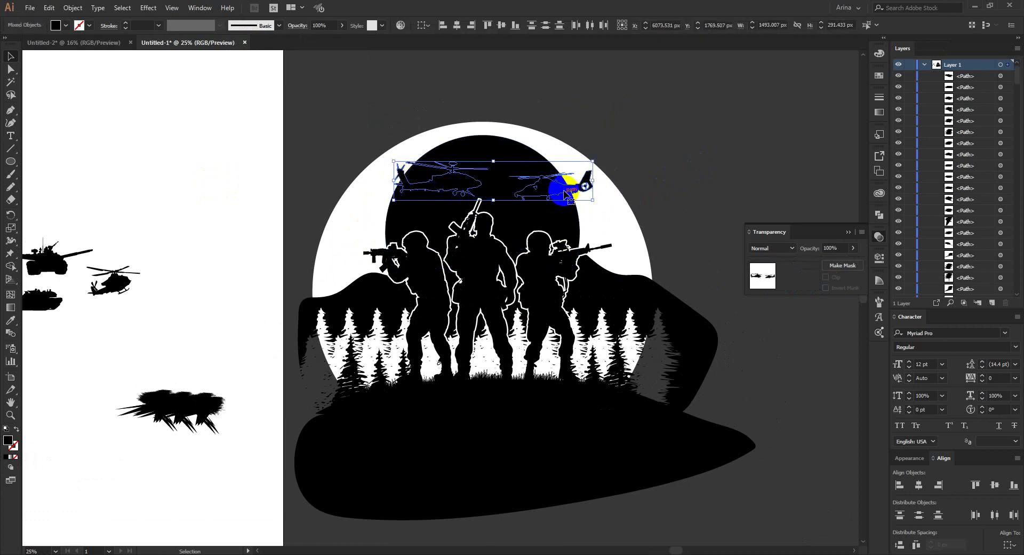
{"action": "left_click", "coordinate": [64, 30]}
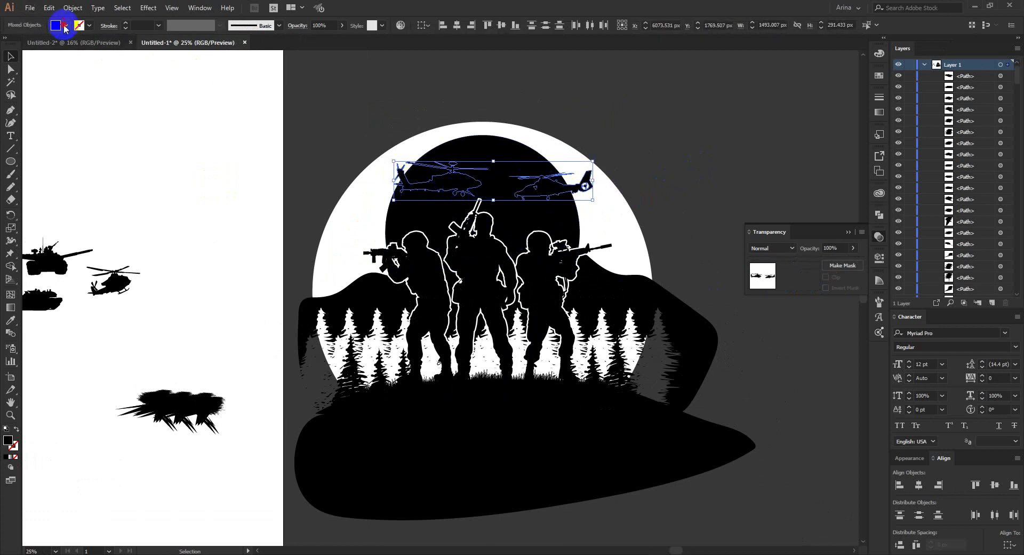
{"action": "left_click", "coordinate": [22, 45]}
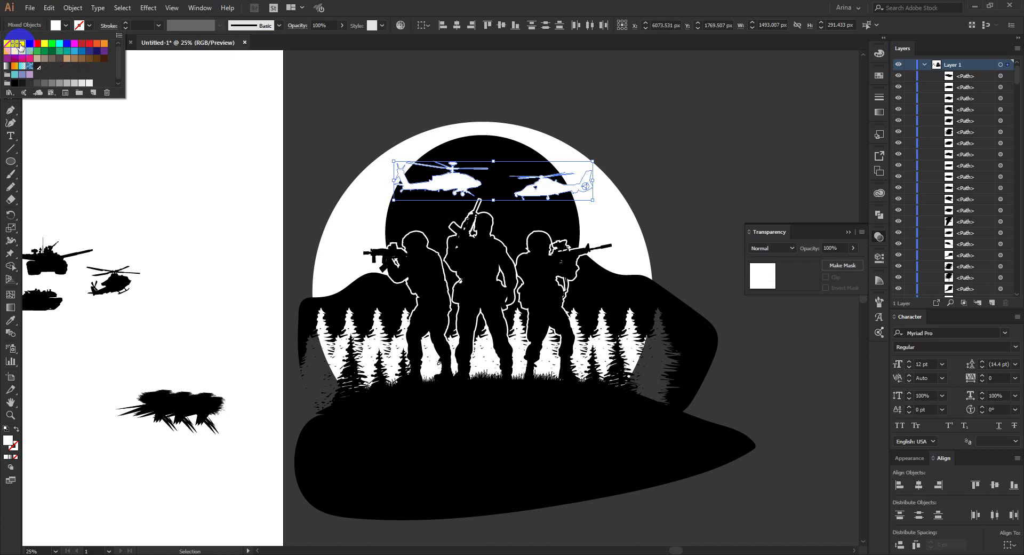
{"action": "left_click", "coordinate": [343, 103]}
{"action": "left_click", "coordinate": [343, 106]}
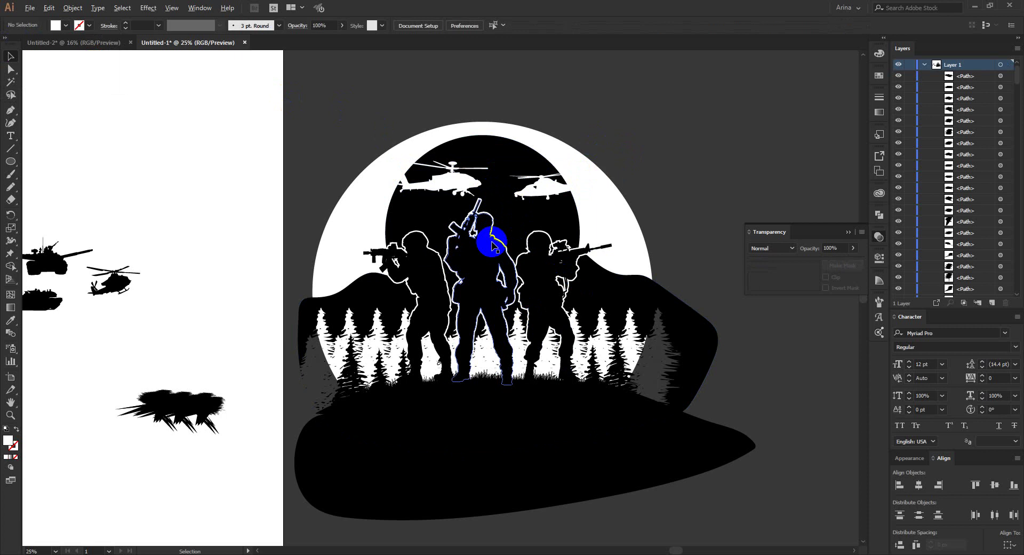
Step: Select the scene's moon, helicopters, soldiers, mountain and firs together
{"action": "scroll", "coordinate": [492, 246], "scroll_direction": "up", "scroll_amount": 1}
{"action": "scroll", "coordinate": [492, 246], "scroll_direction": "down", "scroll_amount": 1}
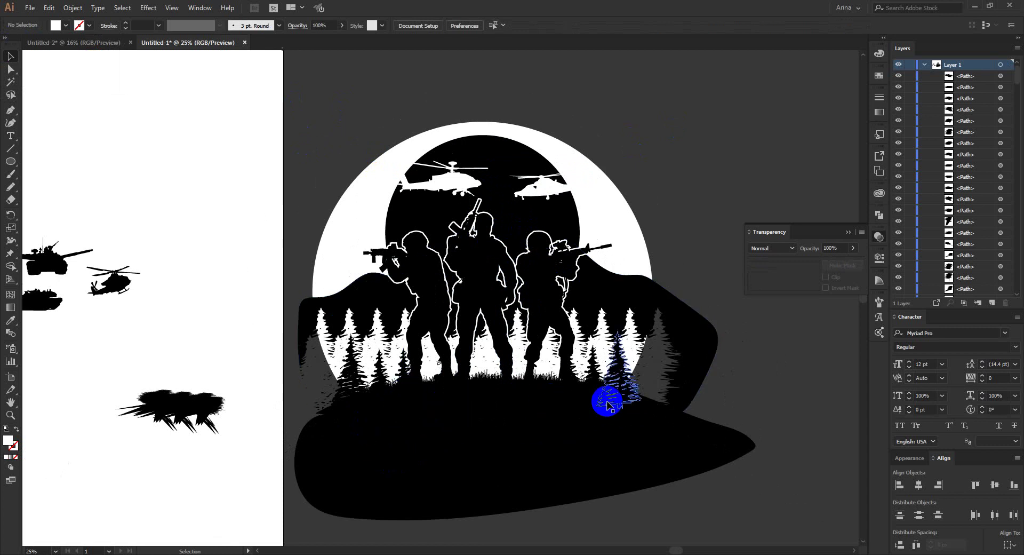
{"action": "left_click_drag", "start_coordinate": [302, 107], "coordinate": [731, 495]}
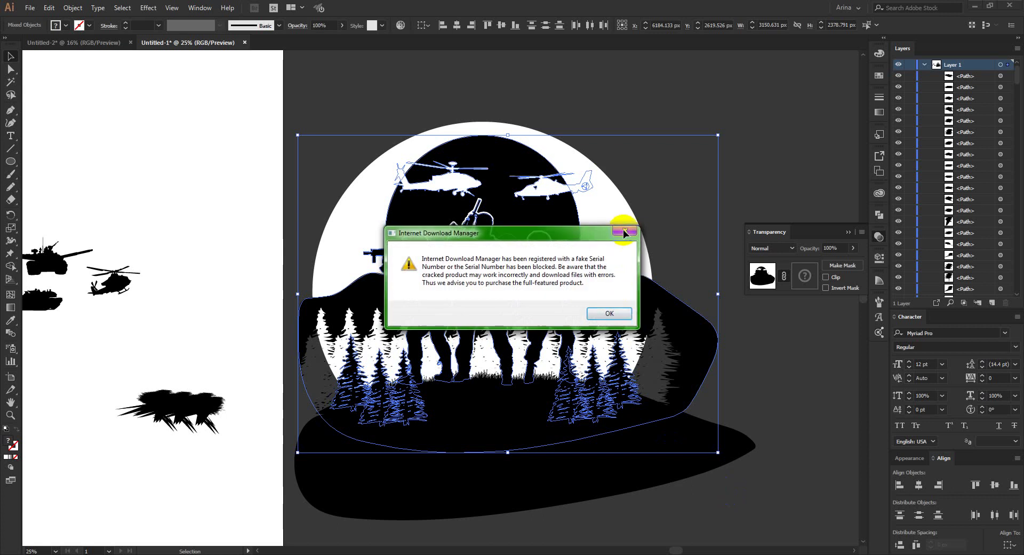
Step: Dismiss the Internet Download Manager warning and unlock the ground path near the end of Layer 1
{"action": "left_click", "coordinate": [624, 235]}
{"action": "left_click", "coordinate": [616, 214]}
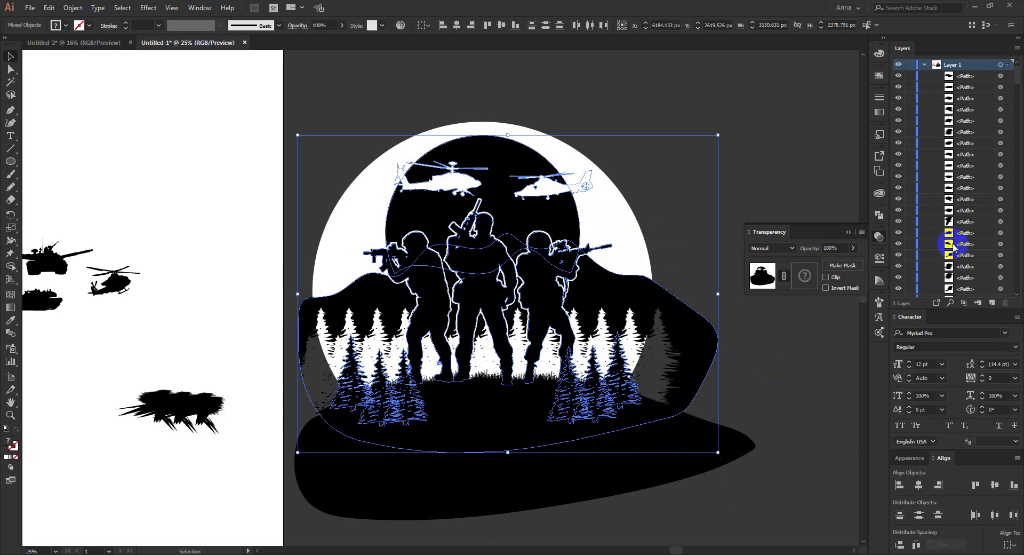
{"action": "scroll", "coordinate": [953, 246], "scroll_direction": "down", "scroll_amount": 3}
{"action": "left_click_drag", "start_coordinate": [1016, 137], "coordinate": [1016, 292]}
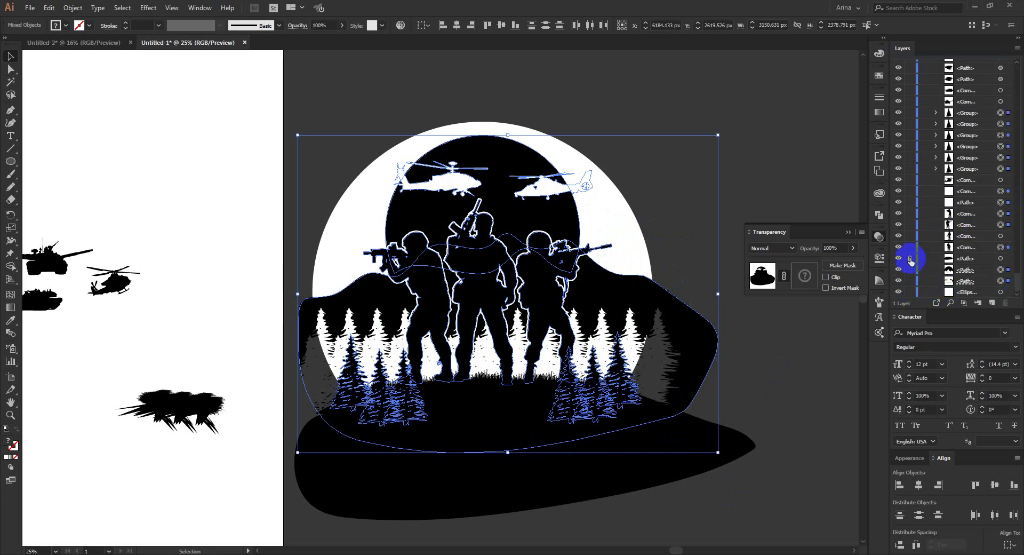
Step: Select the whole circular illustration and remove the ground area outside the large circle with the Shape Builder tool
{"action": "left_click_drag", "start_coordinate": [300, 80], "coordinate": [695, 521]}
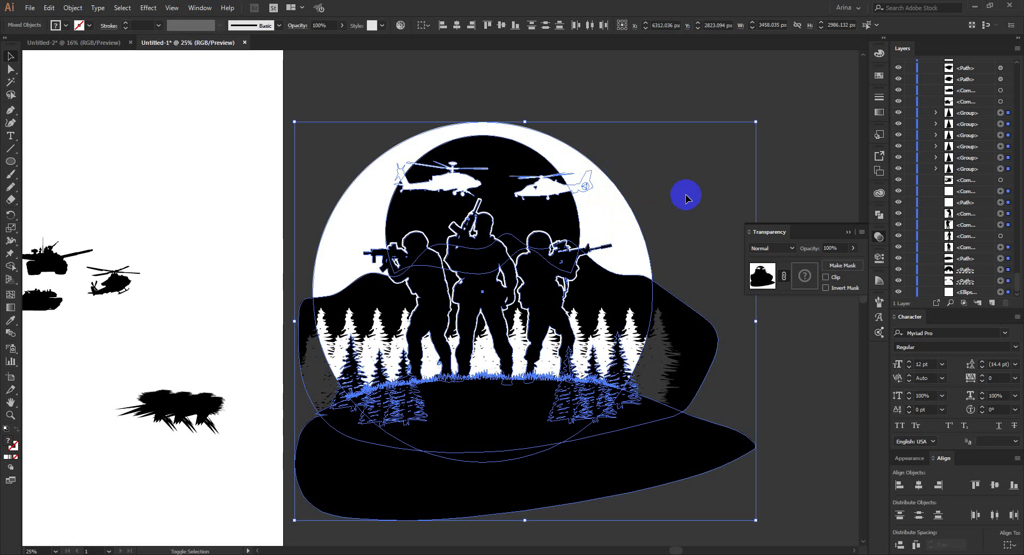
{"action": "key", "text": "shift+m"}
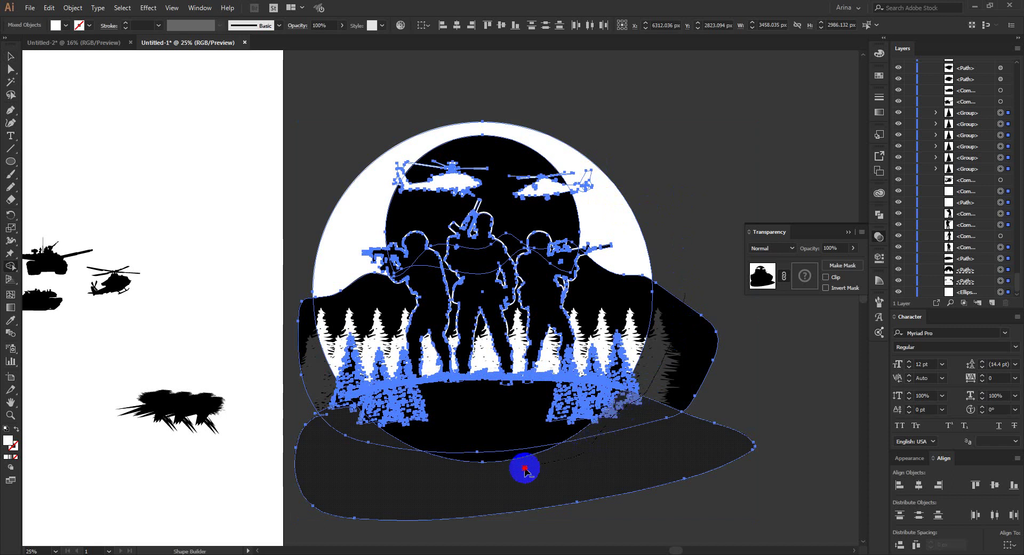
{"action": "left_click", "coordinate": [370, 489]}
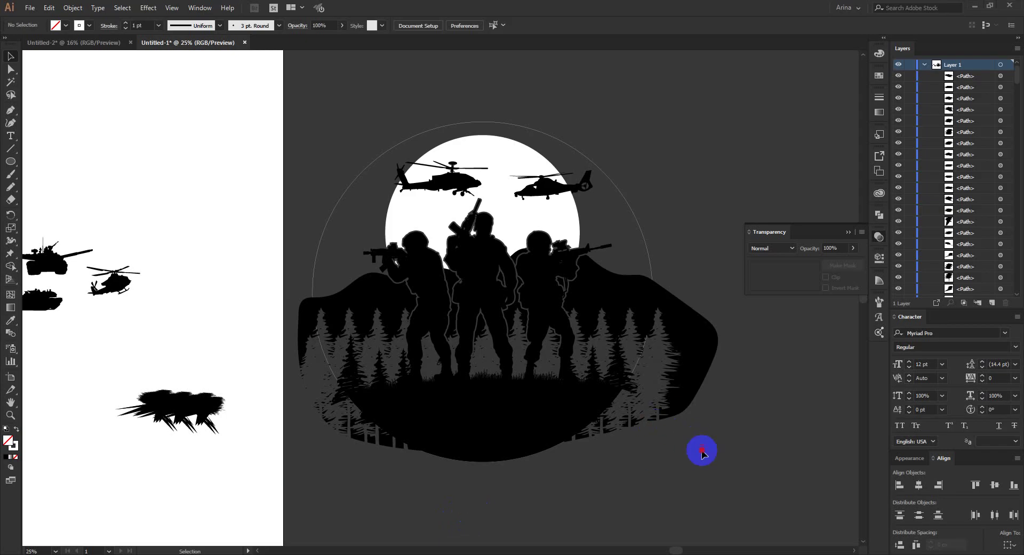
Step: Try swapping the large circle's fill and stroke, and undo the swap
{"action": "left_click", "coordinate": [679, 319]}
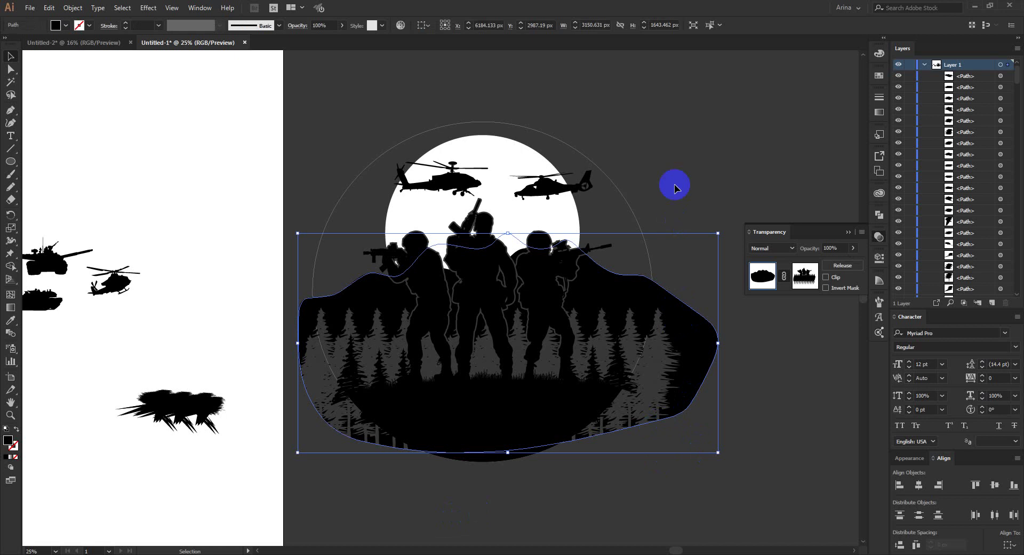
{"action": "left_click_drag", "start_coordinate": [643, 196], "coordinate": [629, 224]}
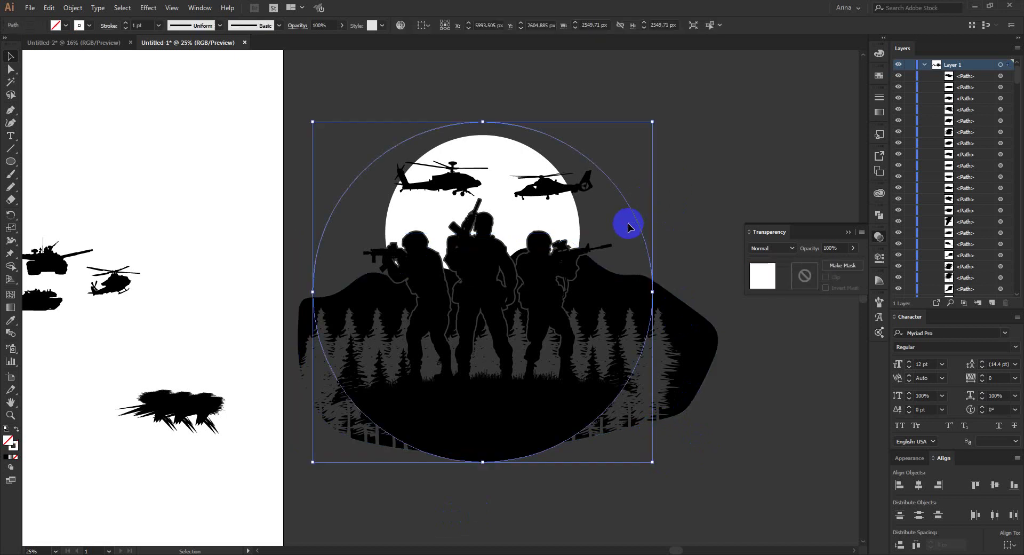
{"action": "key", "text": "shift+x"}
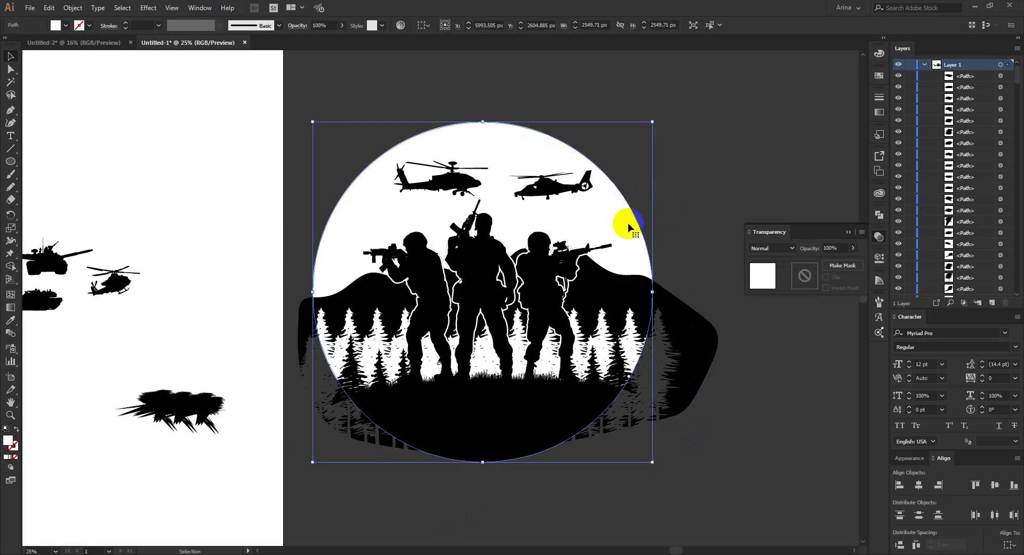
{"action": "key", "text": "ctrl+z"}
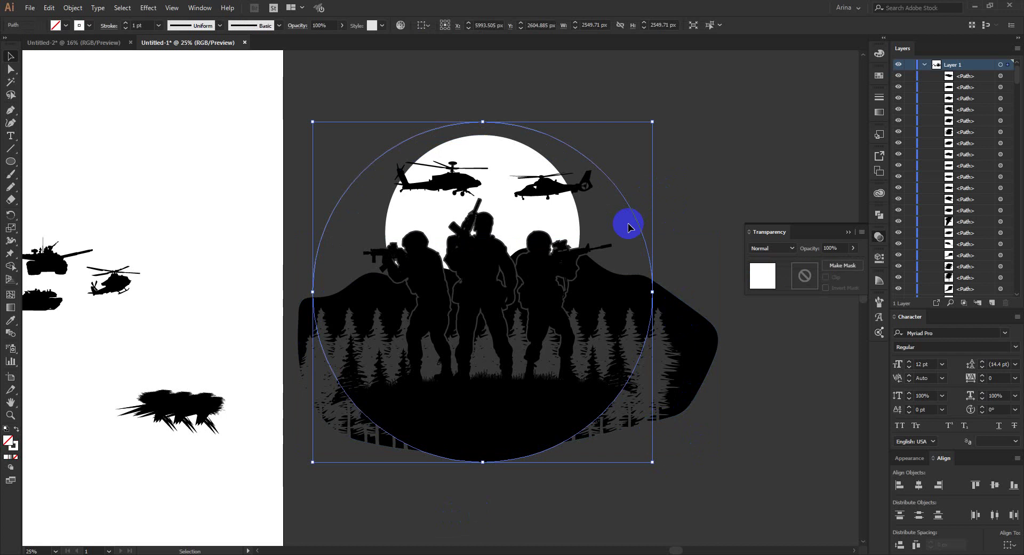
{"action": "left_click", "coordinate": [687, 216]}
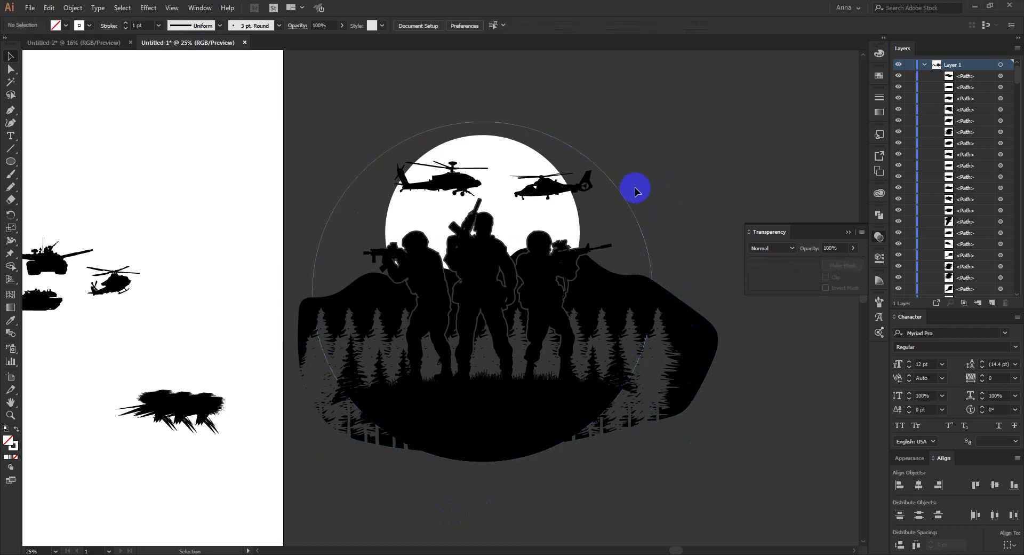
{"action": "left_click", "coordinate": [625, 244]}
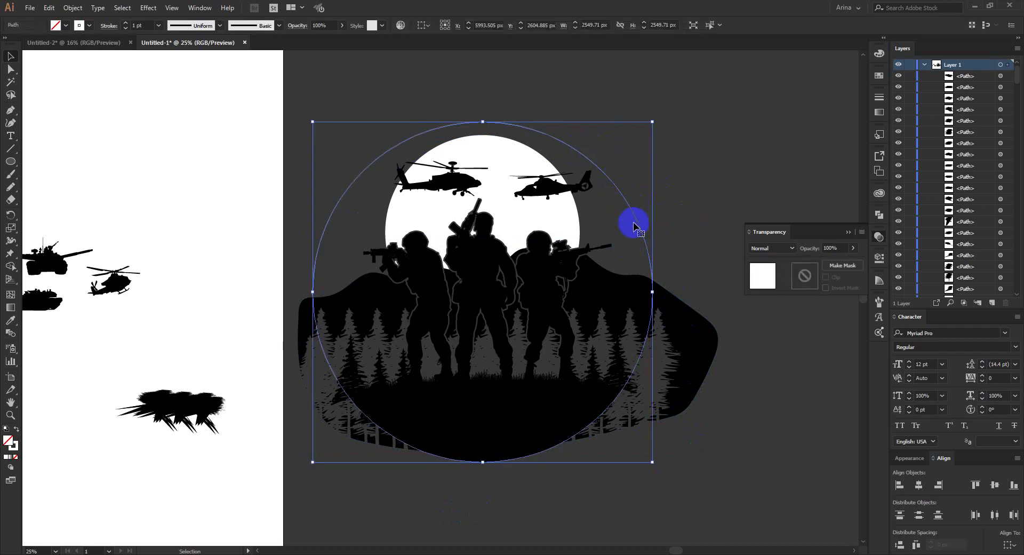
{"action": "key", "text": "a"}
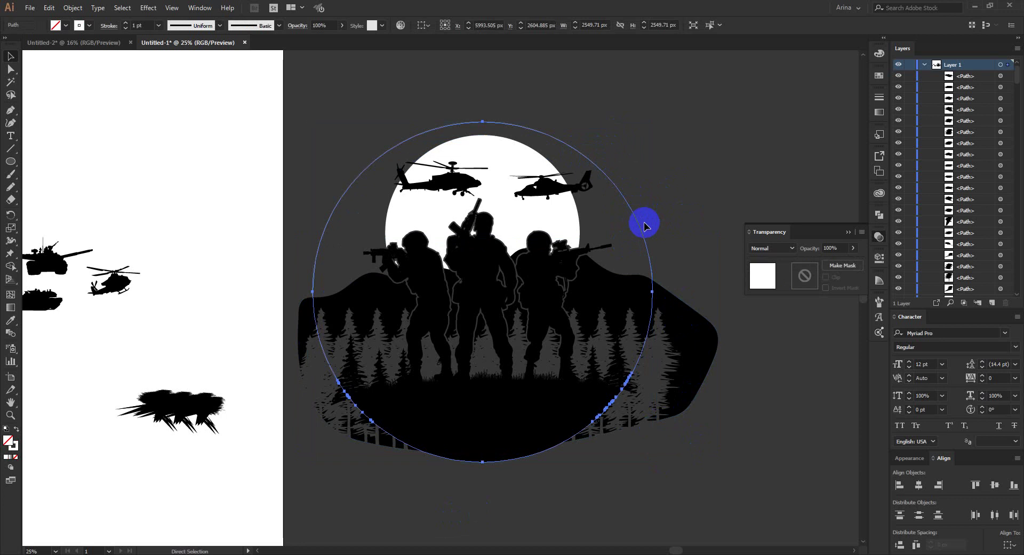
{"action": "key", "text": "v"}
{"action": "left_click", "coordinate": [673, 305], "text": "shift"}
{"action": "right_click", "coordinate": [673, 306]}
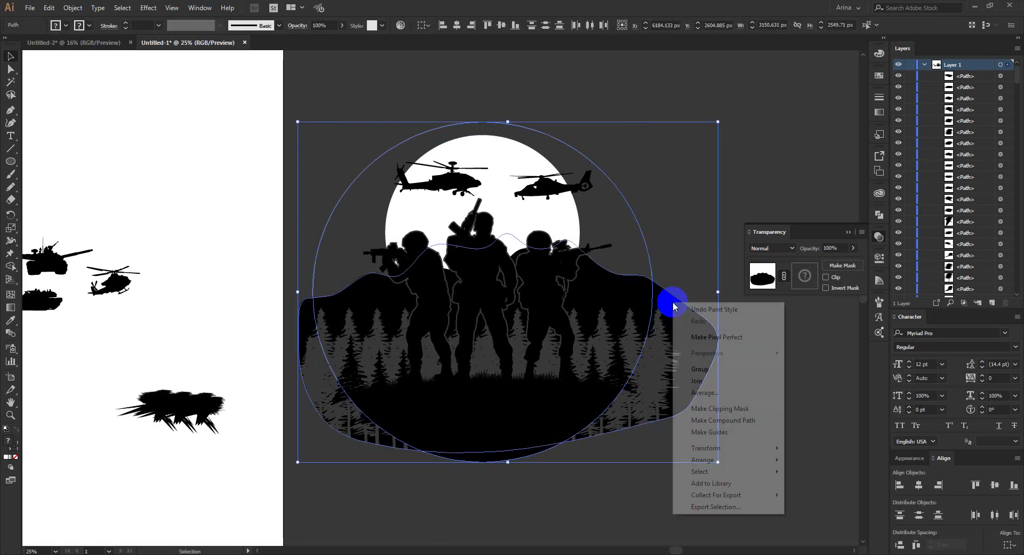
{"action": "left_click", "coordinate": [693, 223]}
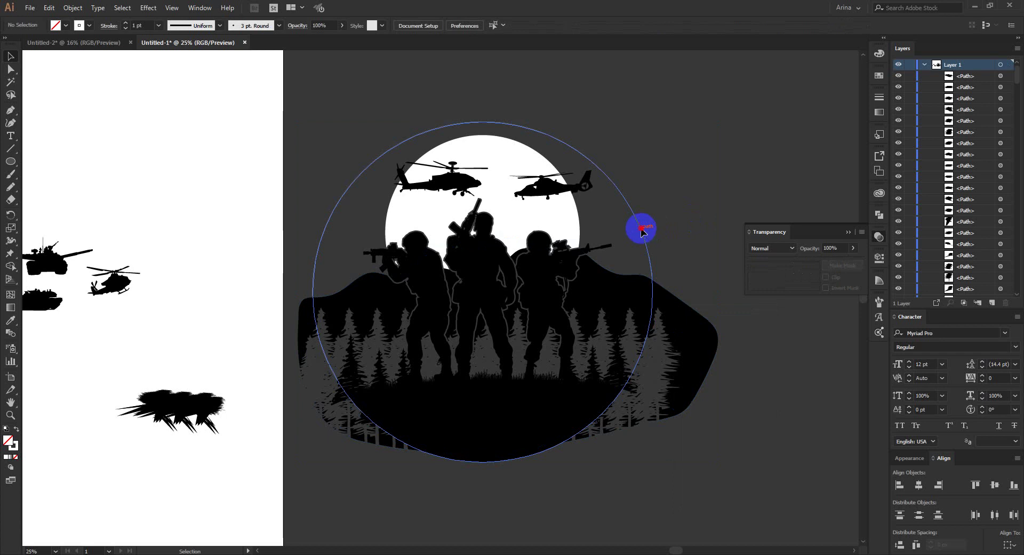
Step: Bring the large circle outline to the front of the artwork and deselect it
{"action": "left_click", "coordinate": [642, 230]}
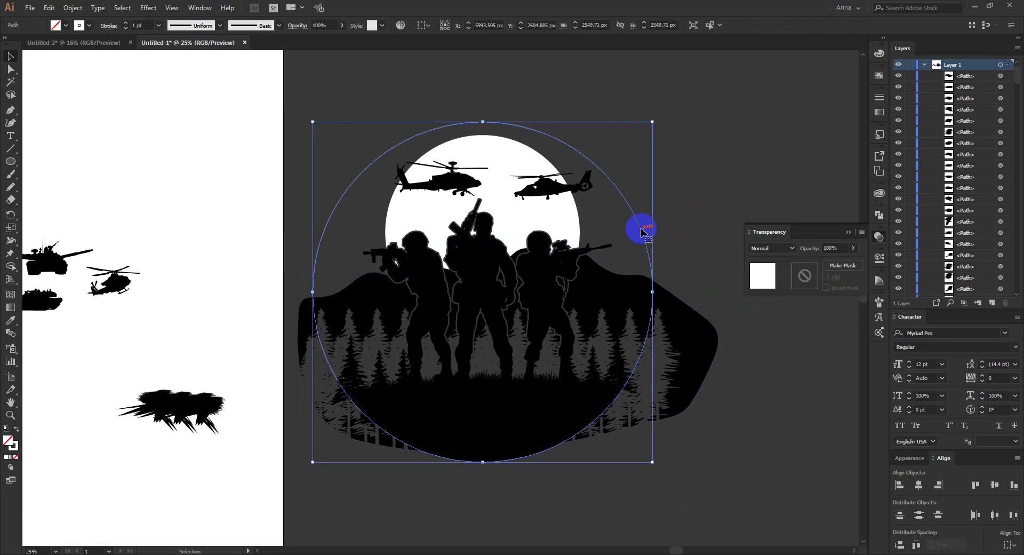
{"action": "right_click", "coordinate": [642, 231]}
{"action": "mouse_move", "coordinate": [671, 398]}
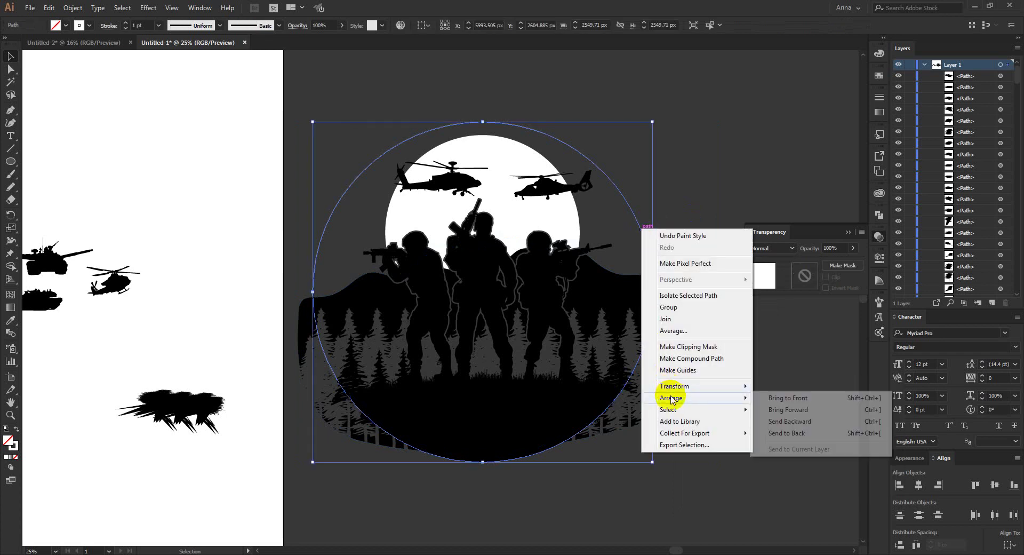
{"action": "left_click", "coordinate": [785, 399]}
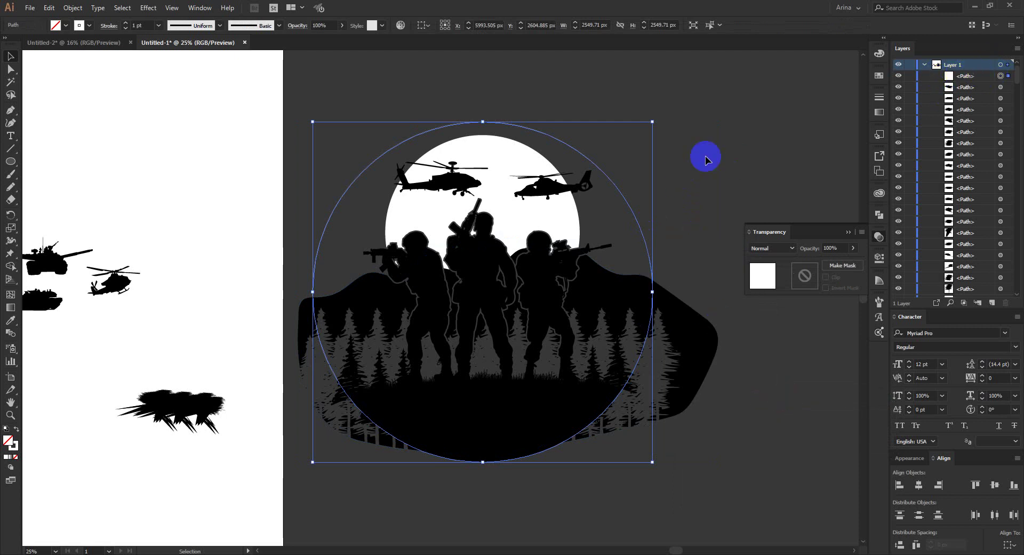
{"action": "left_click", "coordinate": [679, 235]}
Step: Try clipping the mountain shape with the large circle, and undo the clipping mask
{"action": "left_click_drag", "start_coordinate": [678, 247], "coordinate": [647, 313]}
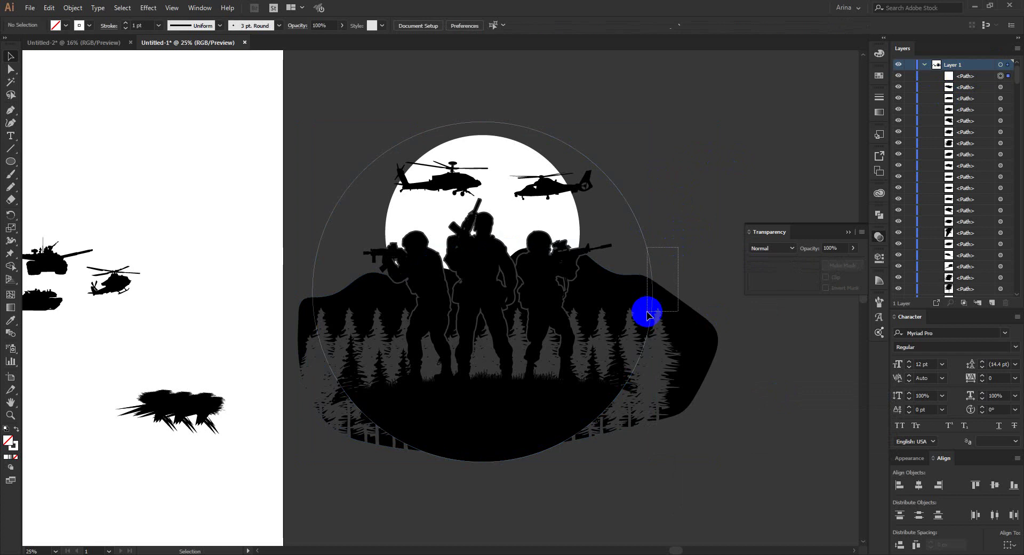
{"action": "right_click", "coordinate": [649, 291]}
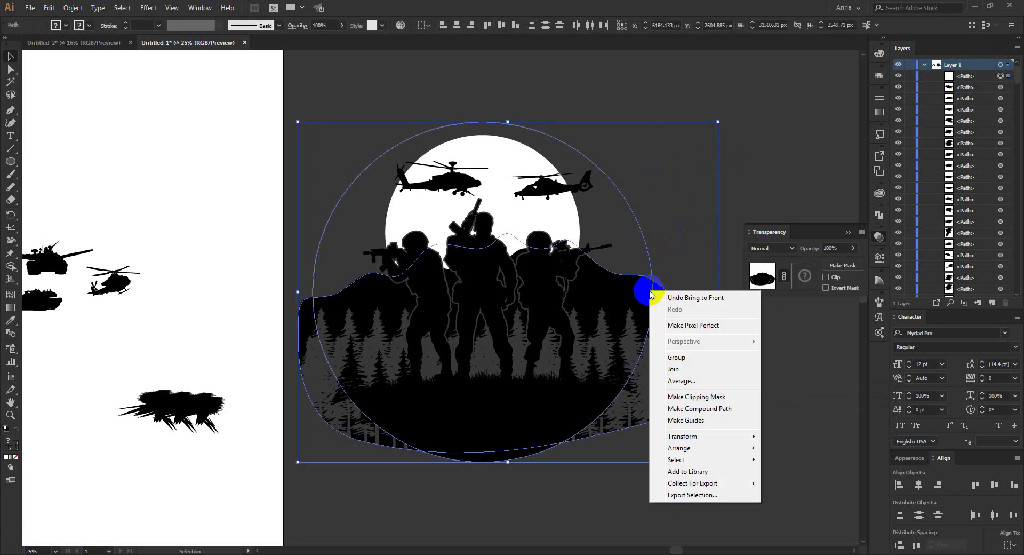
{"action": "left_click", "coordinate": [682, 396]}
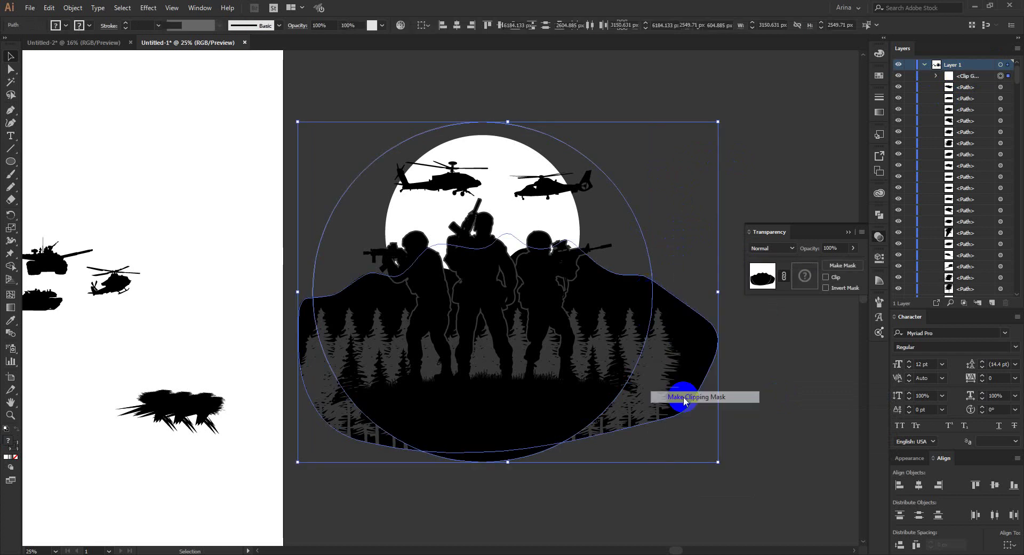
{"action": "left_click", "coordinate": [687, 200]}
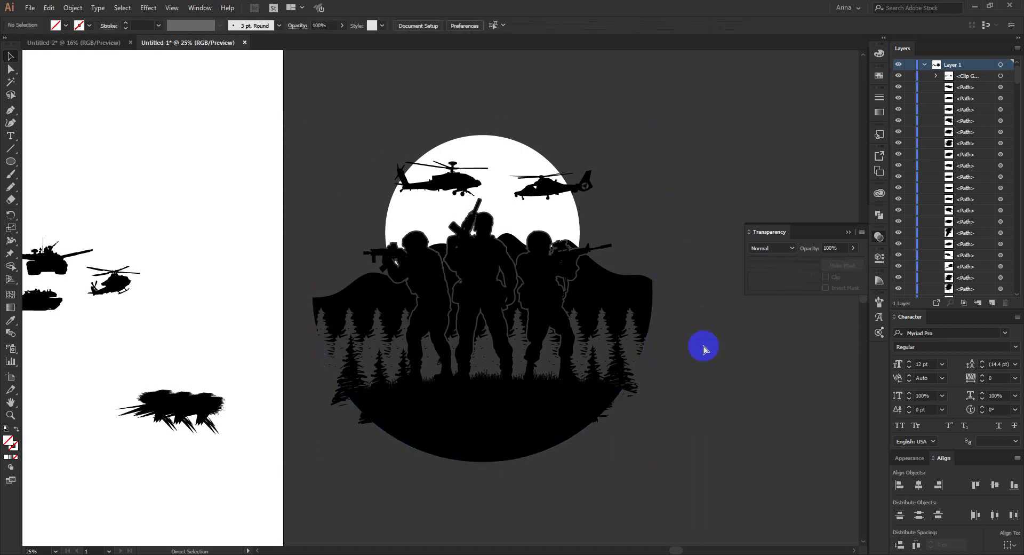
{"action": "key", "text": "ctrl+z"}
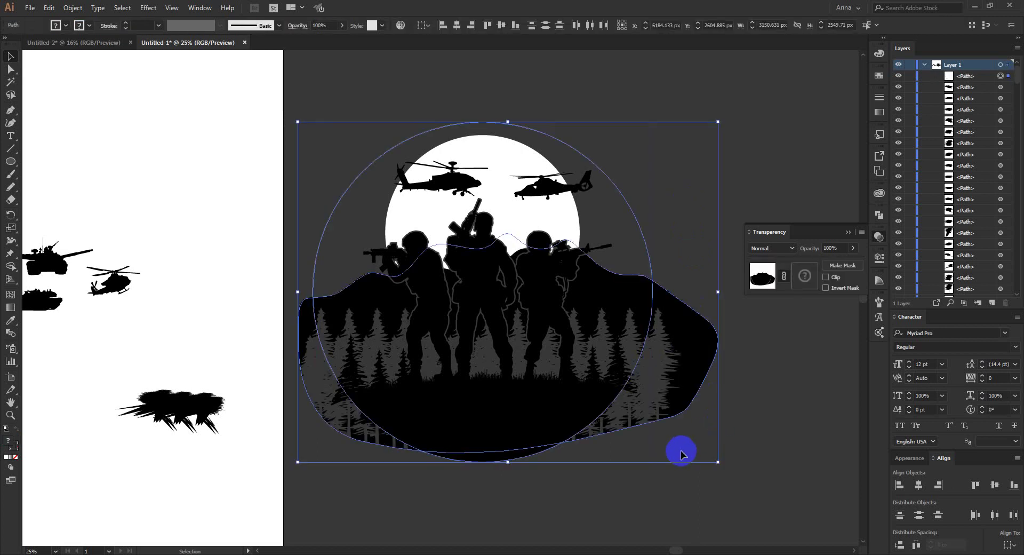
Step: Group the mountain shape with the two outermost foreground trees on each side of the soldiers
{"action": "left_click_drag", "start_coordinate": [613, 370], "coordinate": [599, 367]}
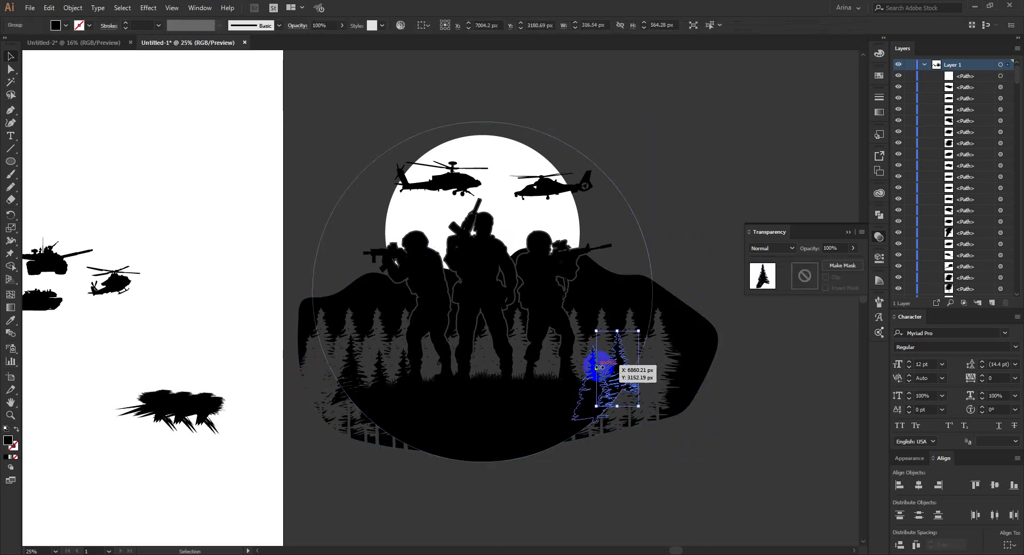
{"action": "left_click", "coordinate": [591, 388], "text": "shift"}
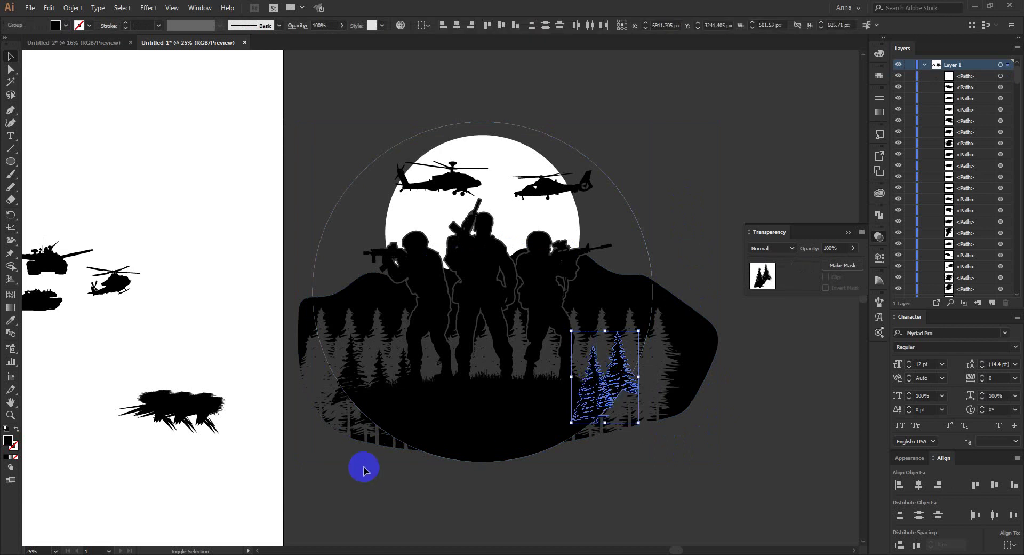
{"action": "left_click", "coordinate": [359, 418], "text": "shift"}
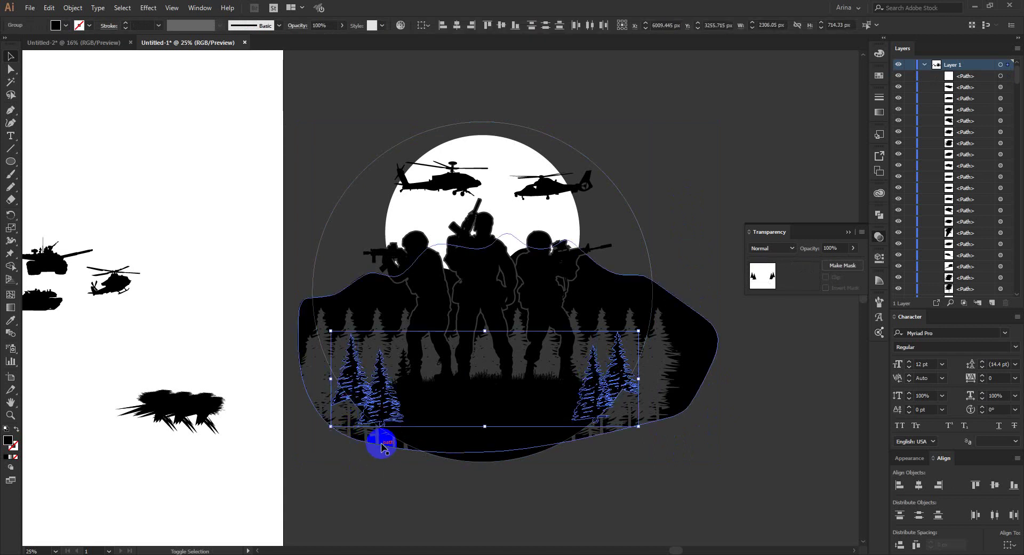
{"action": "left_click", "coordinate": [381, 446], "text": "shift"}
{"action": "right_click", "coordinate": [382, 443]}
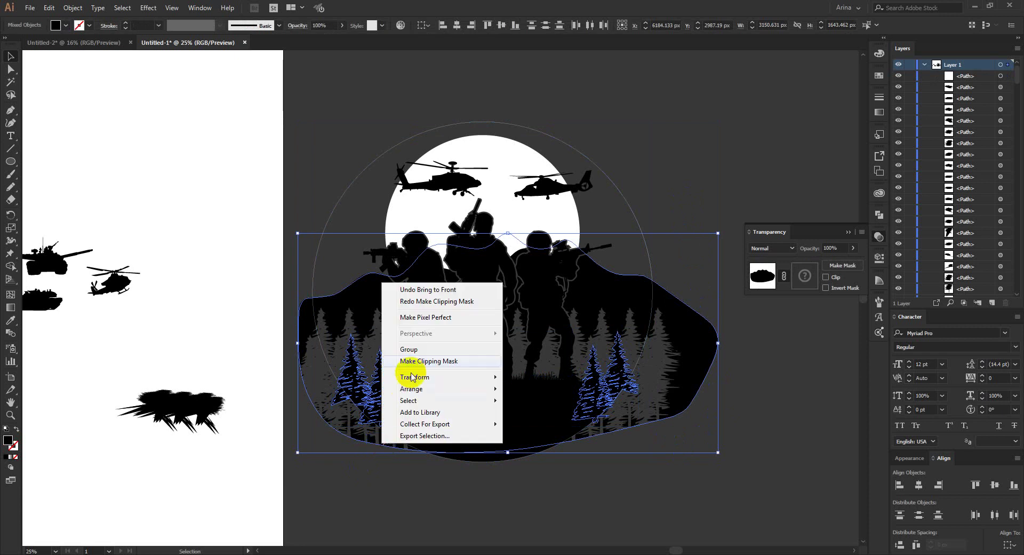
{"action": "left_click", "coordinate": [412, 350]}
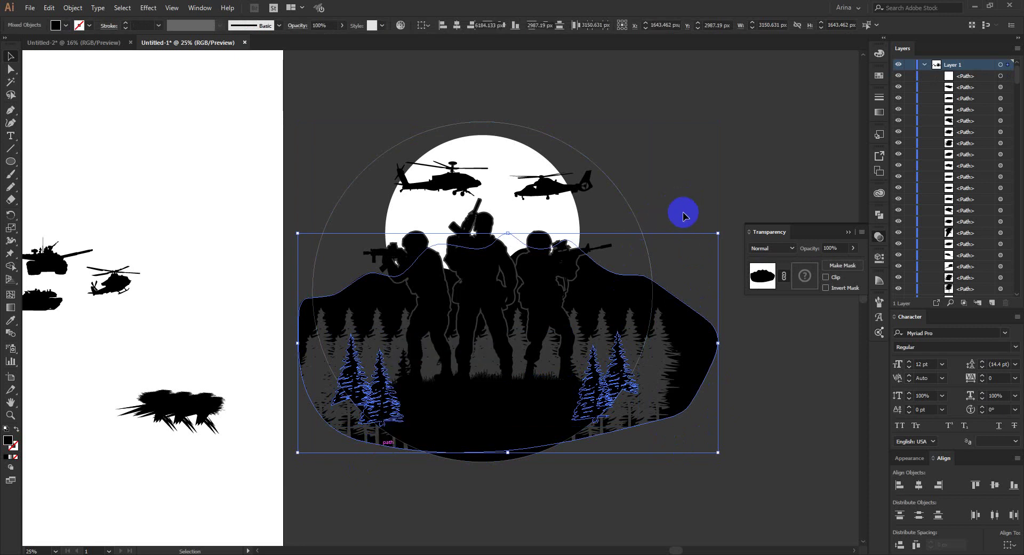
Step: Make a clipping mask of the grouped mountain and trees using the large circle
{"action": "left_click", "coordinate": [650, 303], "text": "shift"}
{"action": "right_click", "coordinate": [650, 292]}
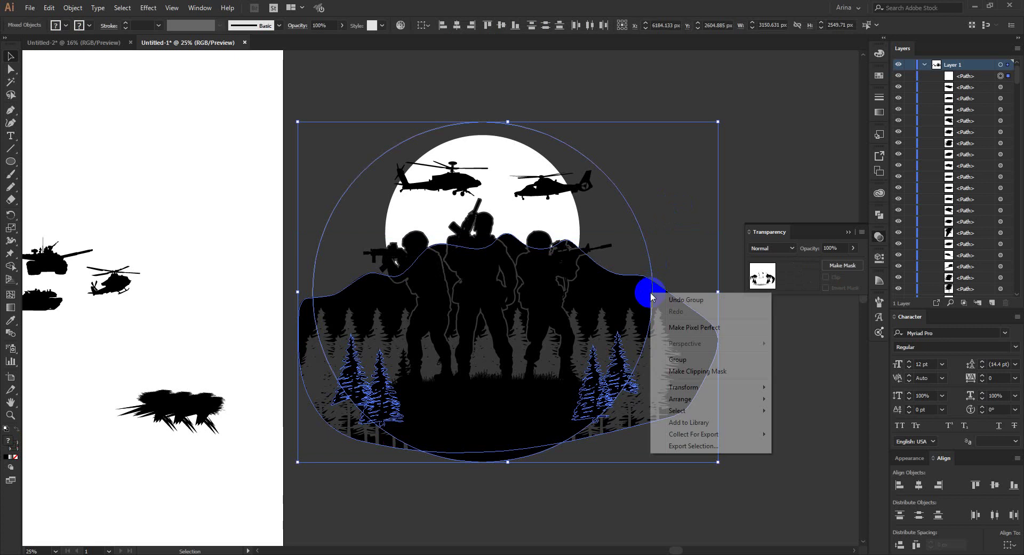
{"action": "left_click", "coordinate": [690, 373]}
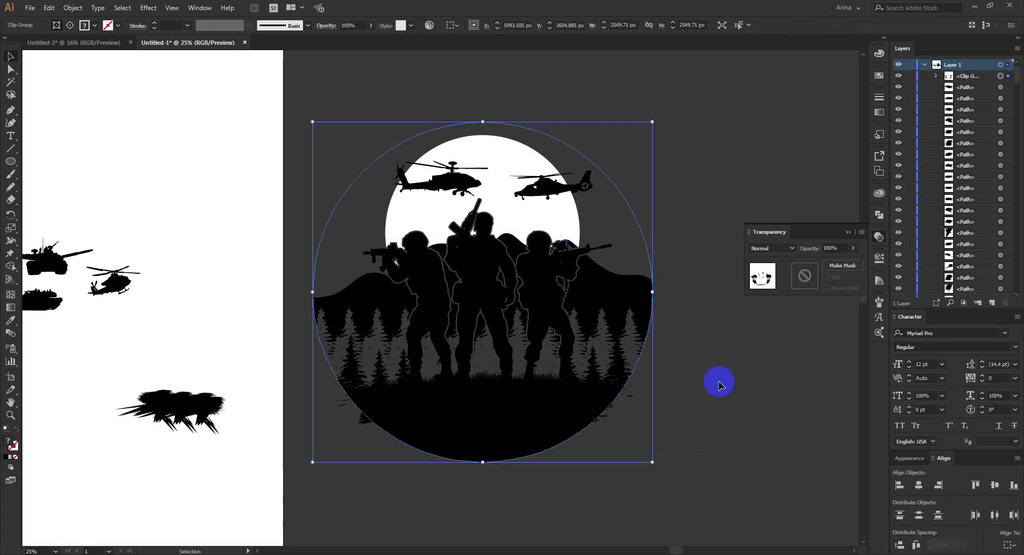
{"action": "left_click", "coordinate": [718, 383]}
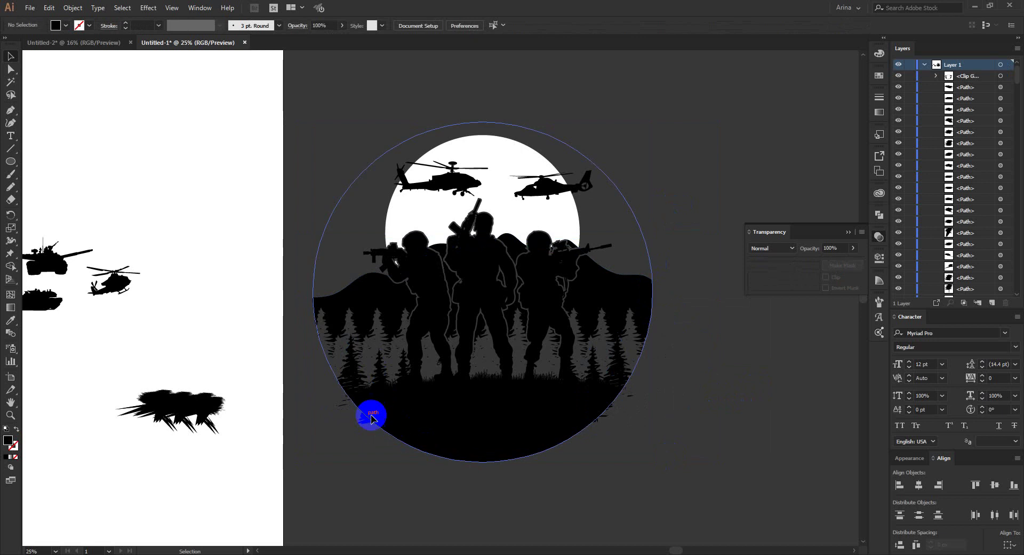
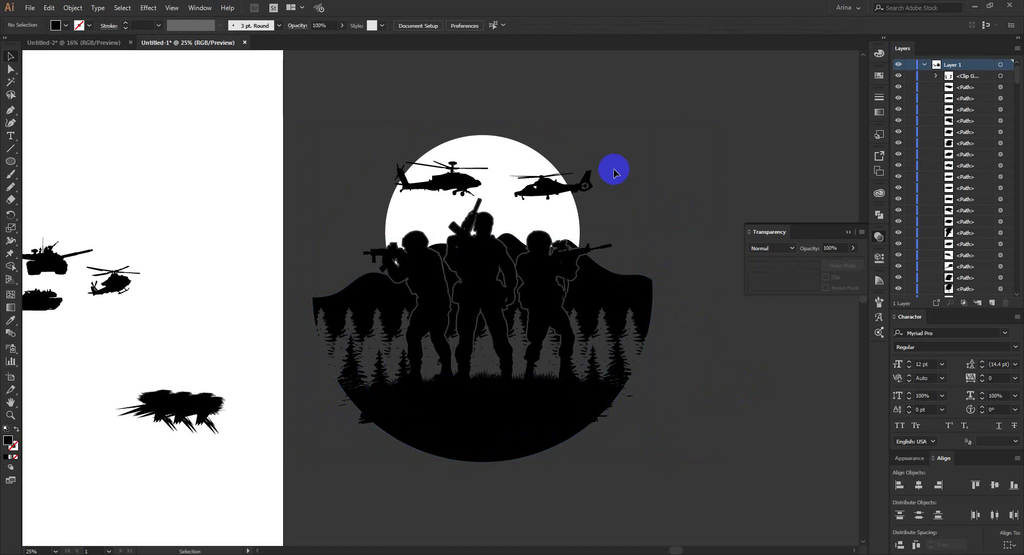
Step: Paste a copy of the clipping circle in front and use it as a clipping mask for the whole illustration
{"action": "left_click_drag", "start_coordinate": [715, 122], "coordinate": [643, 223]}
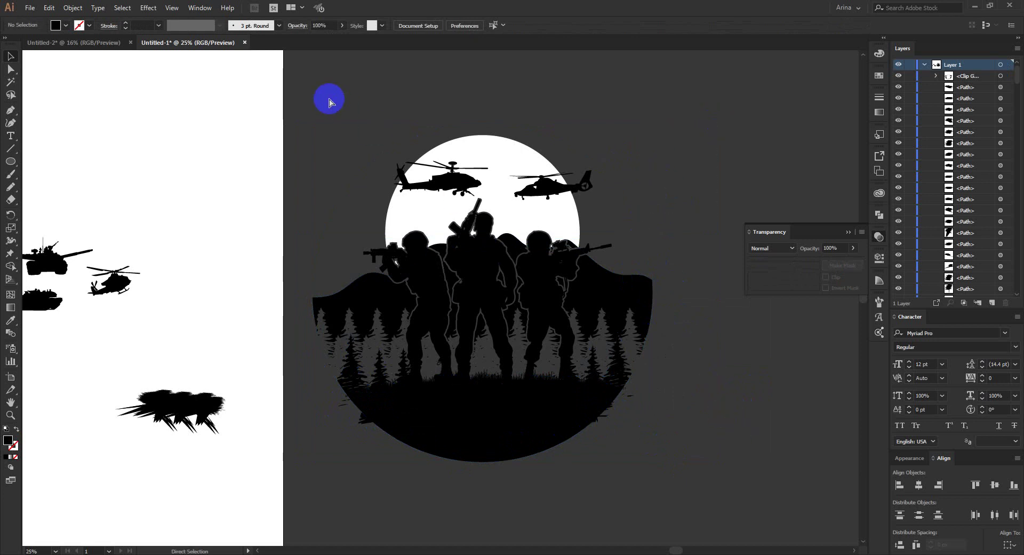
{"action": "key", "text": "ctrl+v"}
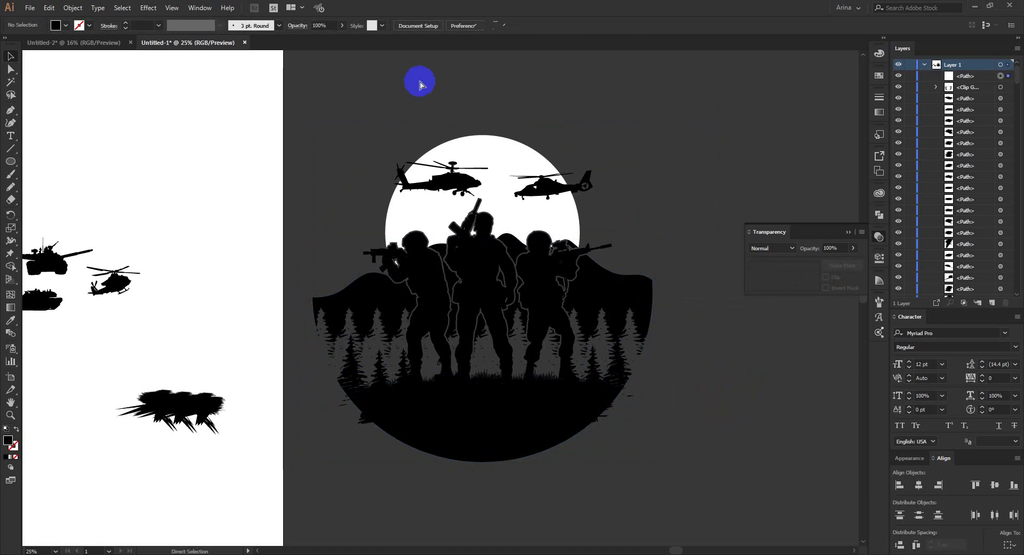
{"action": "left_click", "coordinate": [458, 97]}
{"action": "left_click_drag", "start_coordinate": [312, 86], "coordinate": [549, 411]}
{"action": "right_click", "coordinate": [548, 410]}
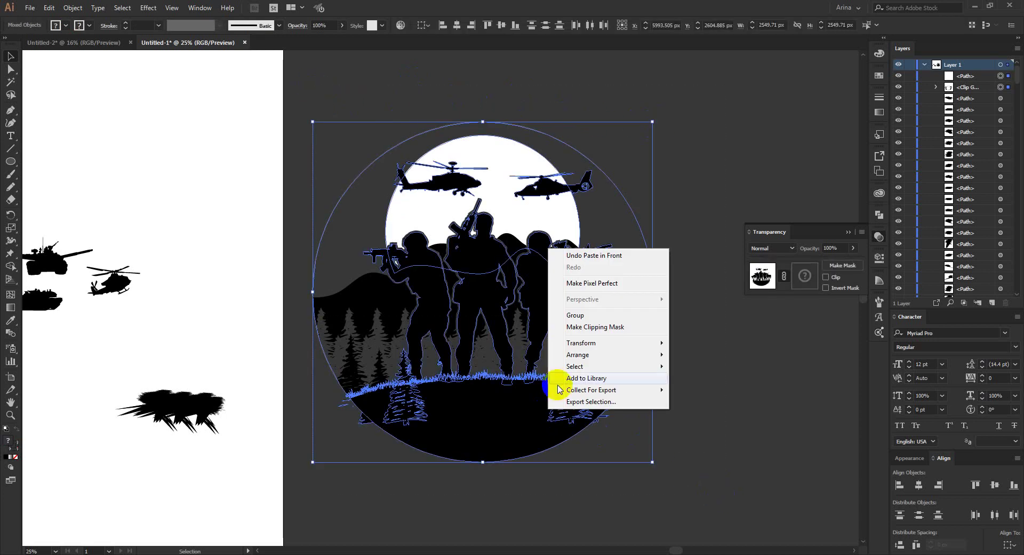
{"action": "left_click", "coordinate": [590, 326]}
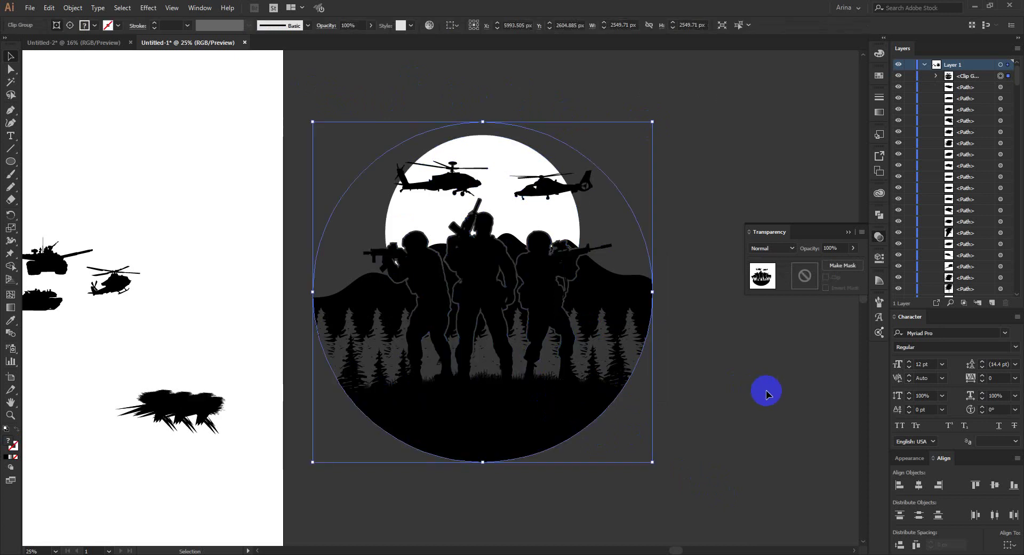
Step: Fill the white background circle behind the soldiers with black inside the clip group, and exit isolation mode
{"action": "left_click", "coordinate": [724, 375]}
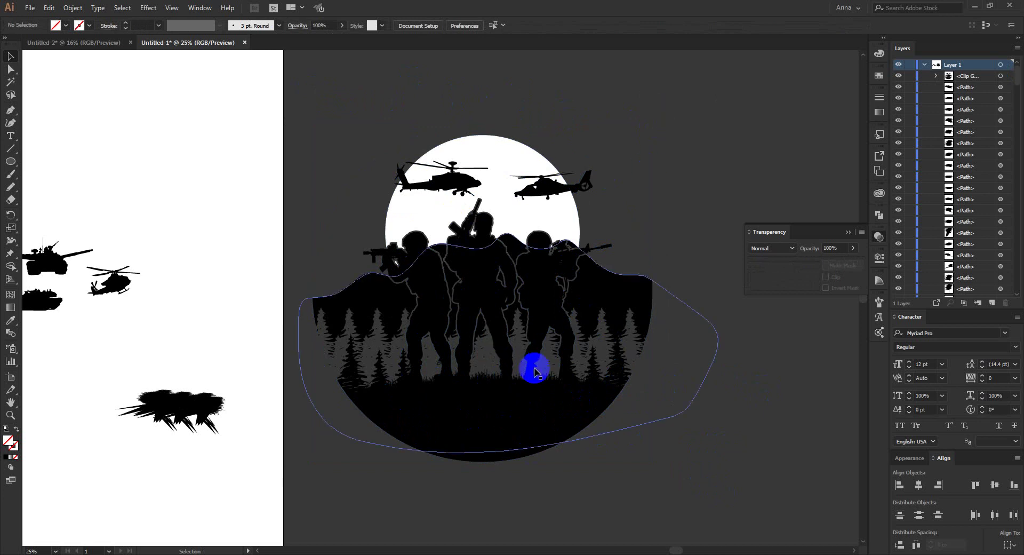
{"action": "scroll", "coordinate": [688, 396], "scroll_direction": "down", "scroll_amount": 2}
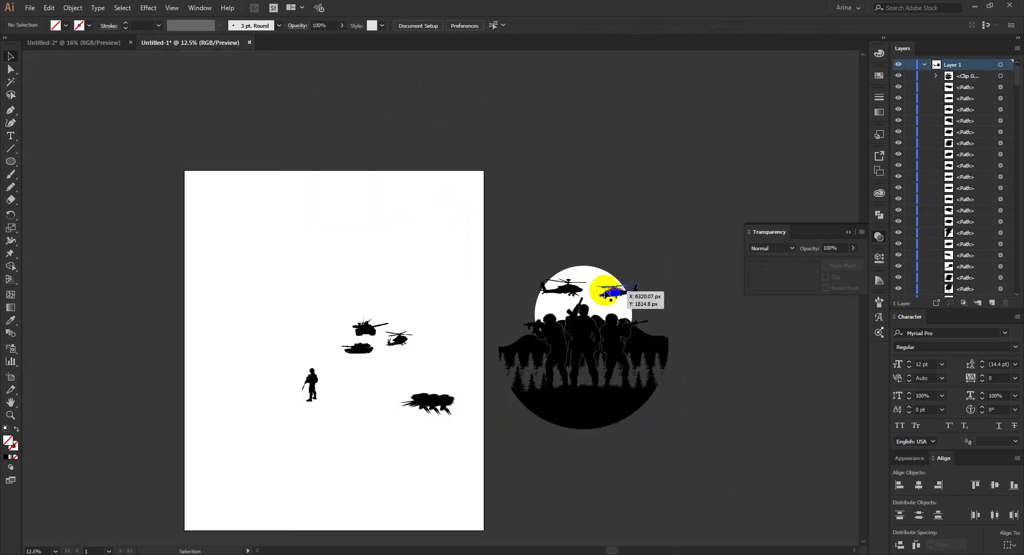
{"action": "left_click", "coordinate": [583, 277]}
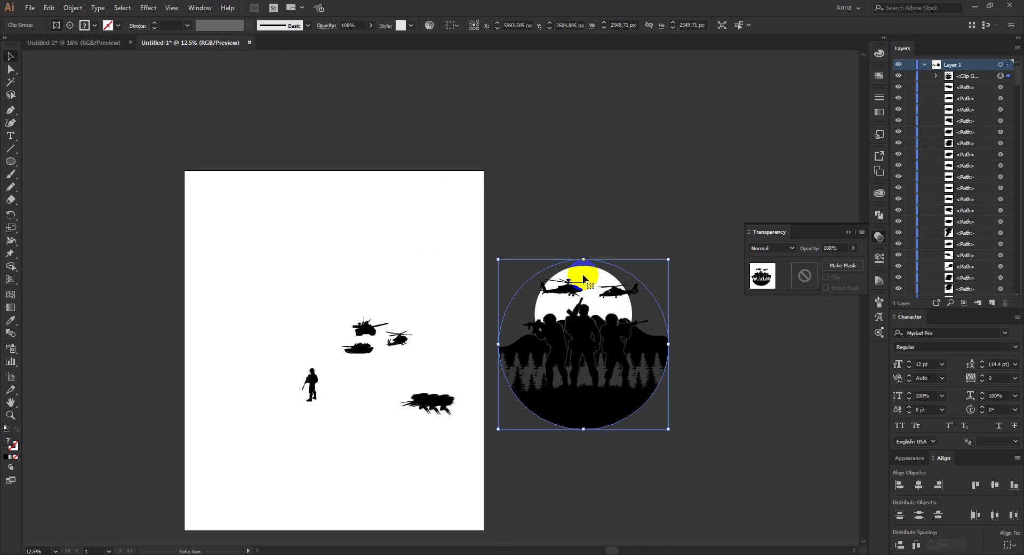
{"action": "double_click", "coordinate": [583, 278]}
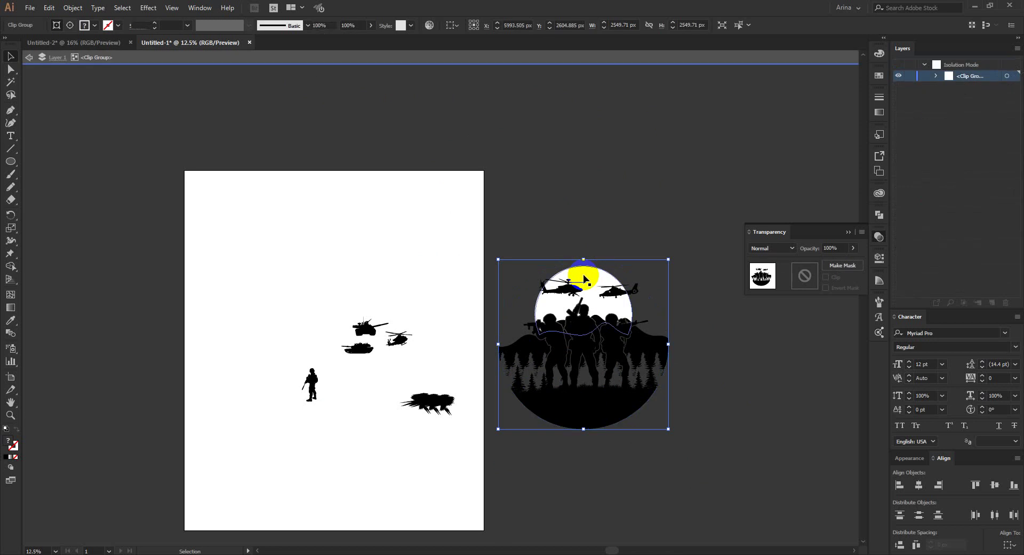
{"action": "left_click", "coordinate": [584, 277]}
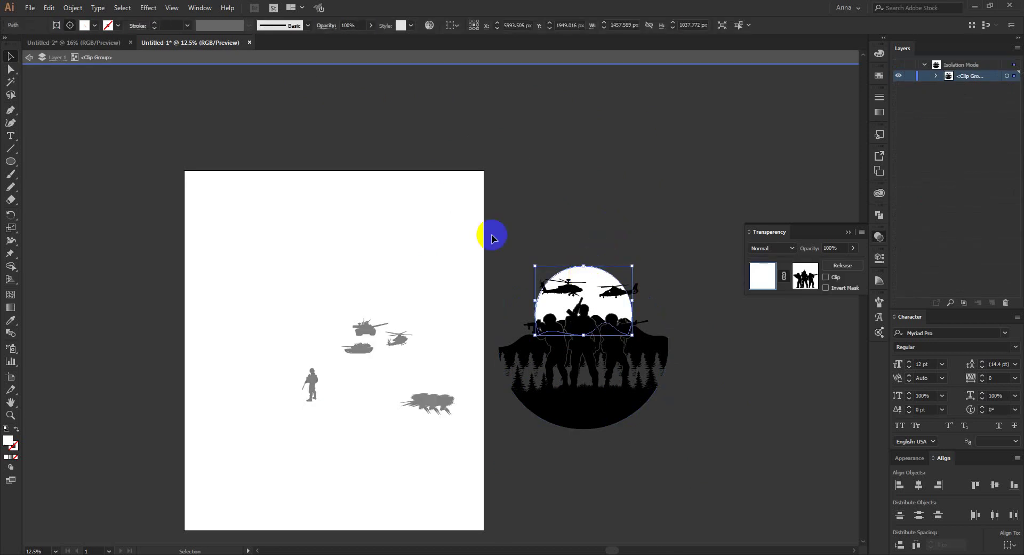
{"action": "left_click", "coordinate": [93, 25]}
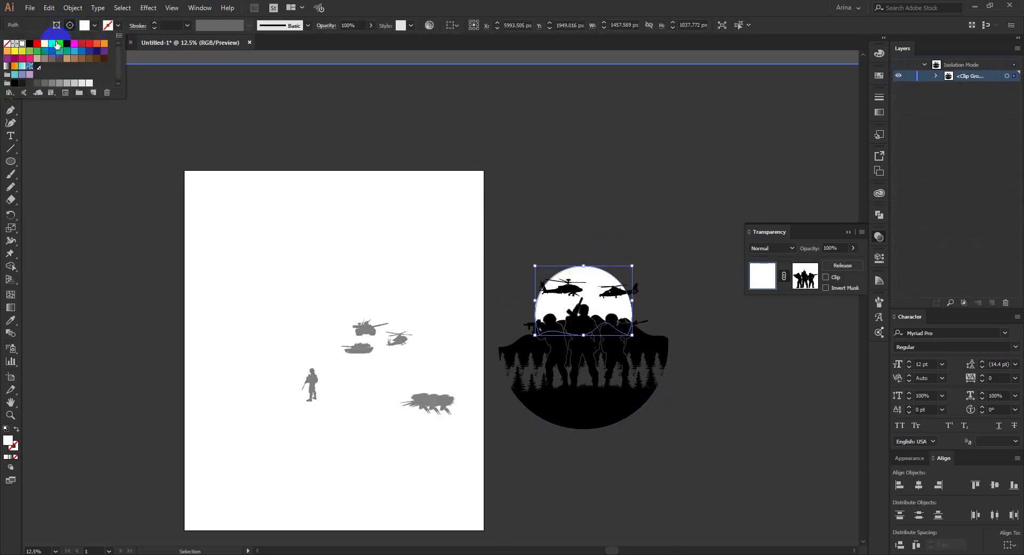
{"action": "left_click", "coordinate": [29, 45]}
{"action": "double_click", "coordinate": [560, 158]}
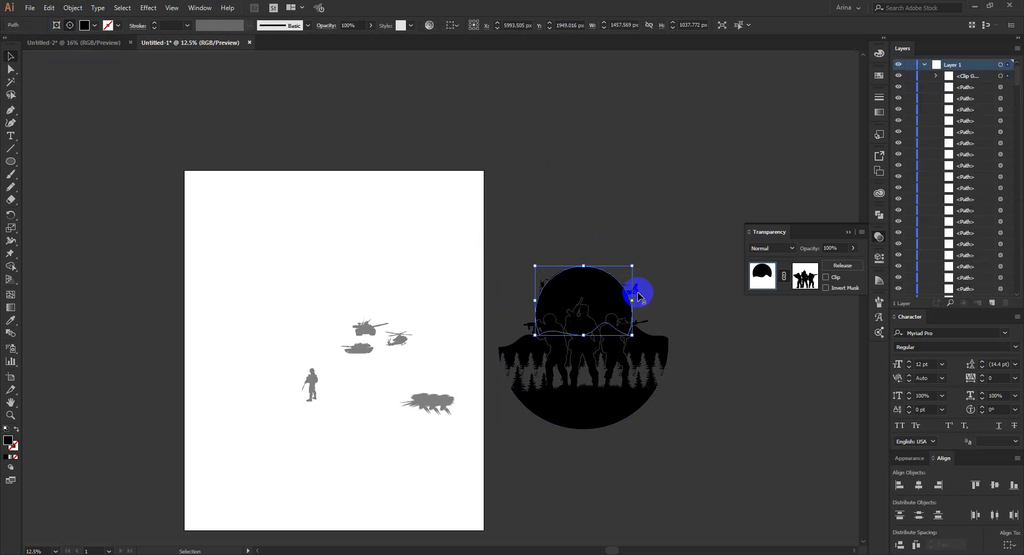
{"action": "double_click", "coordinate": [639, 232]}
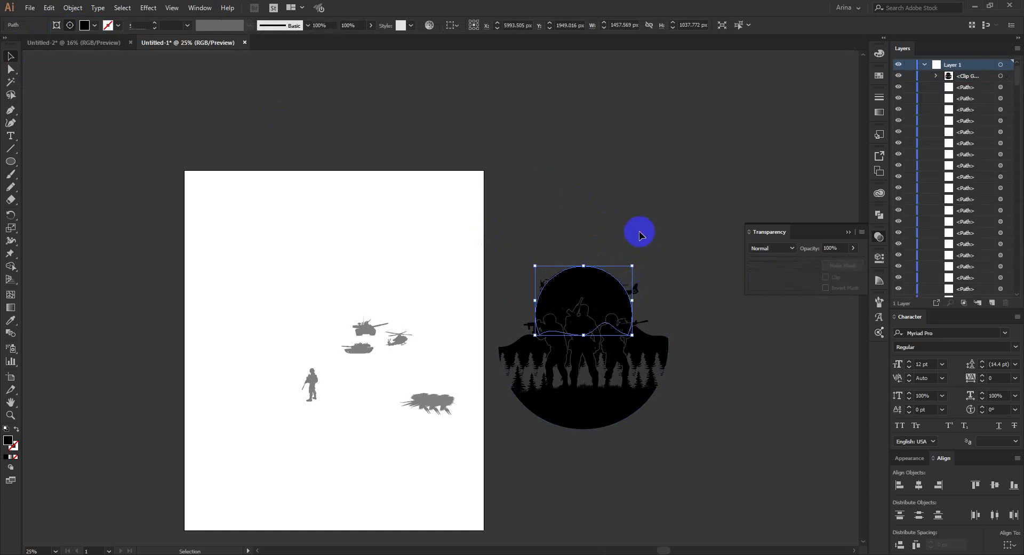
Step: Scale both helicopters together down to about 1114 px wide inside the clip group so they fit within the black circle
{"action": "scroll", "coordinate": [639, 294], "scroll_direction": "up", "scroll_amount": 2}
{"action": "left_click", "coordinate": [630, 289]}
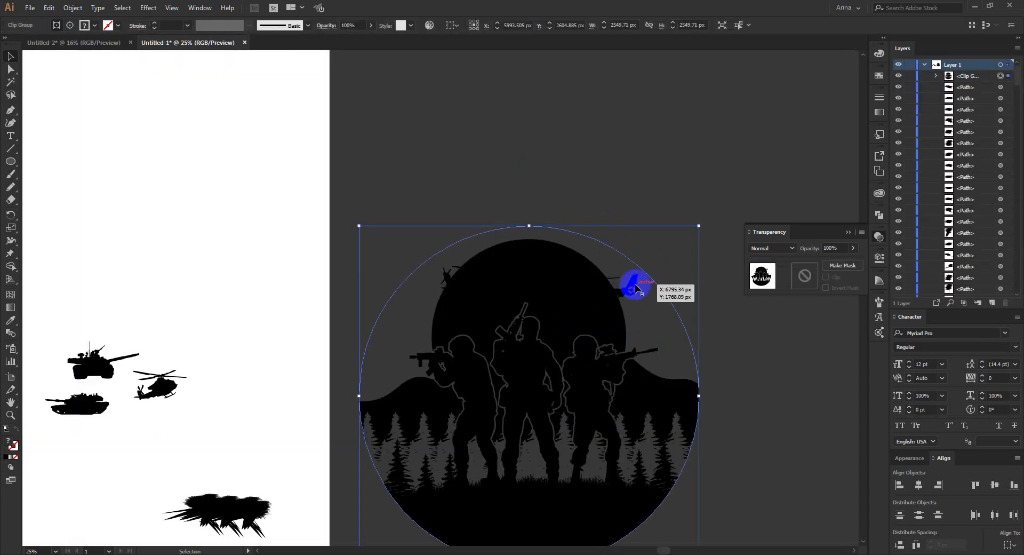
{"action": "double_click", "coordinate": [635, 286]}
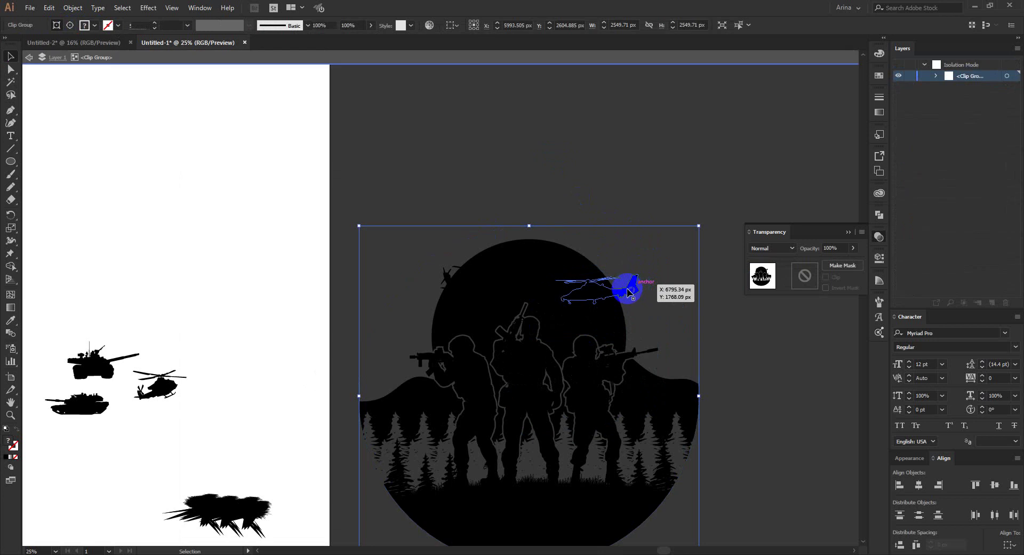
{"action": "left_click_drag", "start_coordinate": [629, 292], "coordinate": [441, 271]}
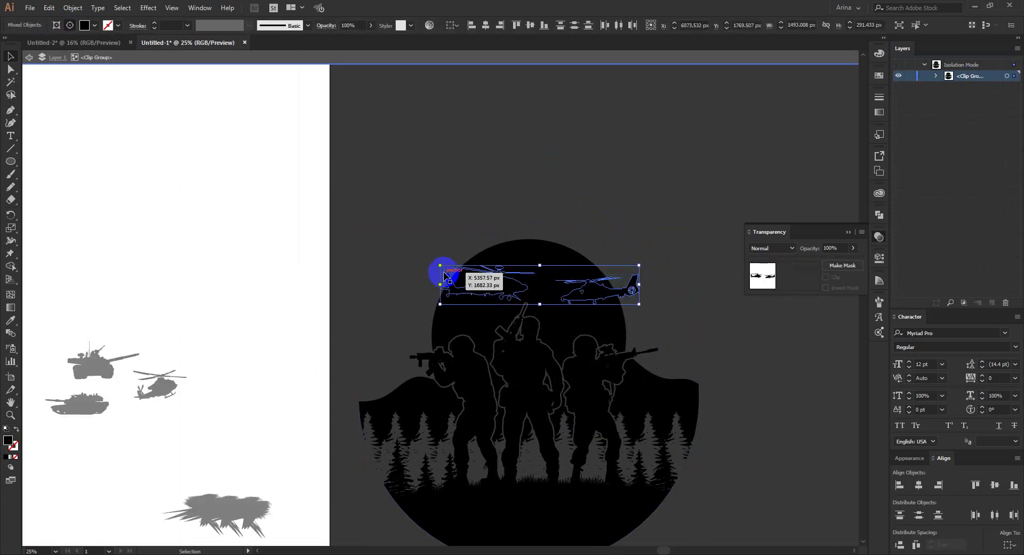
{"action": "left_click", "coordinate": [86, 25]}
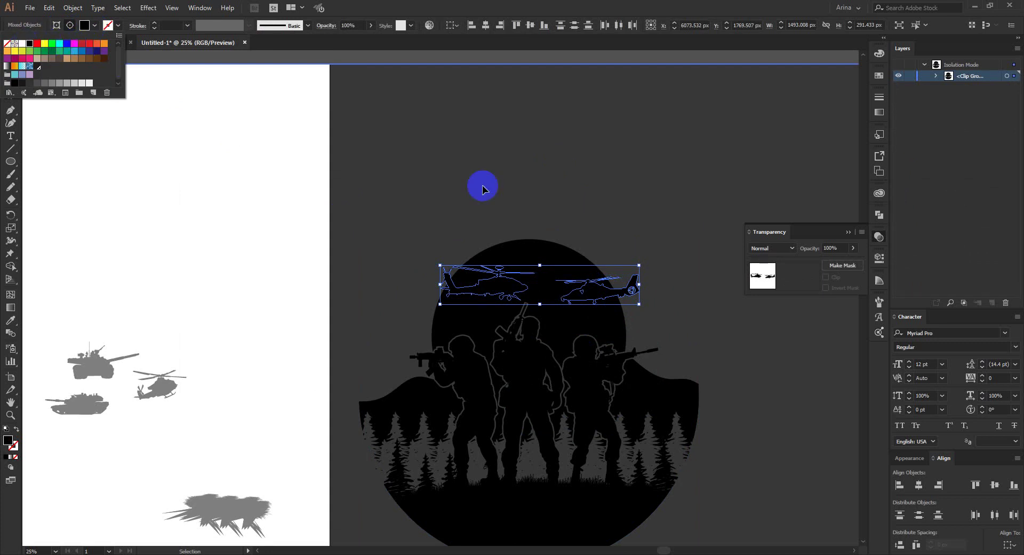
{"action": "left_click", "coordinate": [638, 284]}
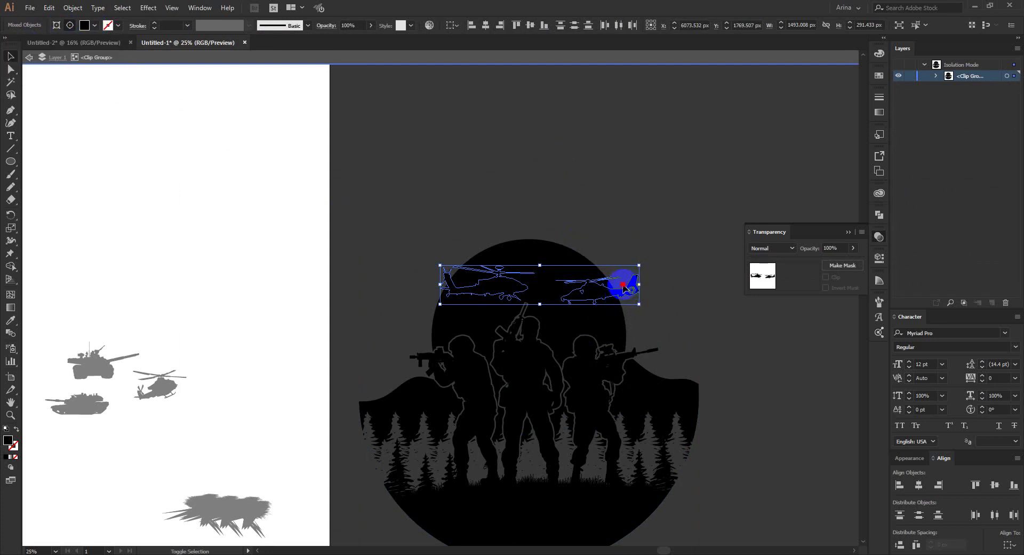
{"action": "mouse_move", "coordinate": [620, 286]}
{"action": "left_mouse_down"}
{"action": "mouse_move", "coordinate": [638, 288]}
{"action": "mouse_move", "coordinate": [603, 292]}
{"action": "left_mouse_up"}
Step: Fill both helicopters with white, exit isolation mode and deselect them
{"action": "left_click", "coordinate": [94, 25]}
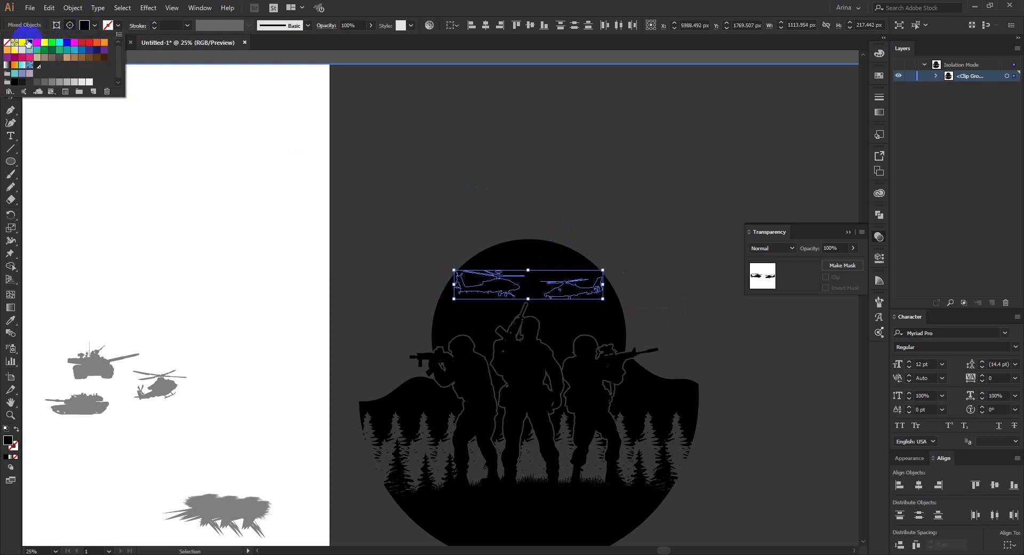
{"action": "left_click", "coordinate": [21, 42]}
{"action": "key", "text": "Escape"}
{"action": "key", "text": "Escape"}
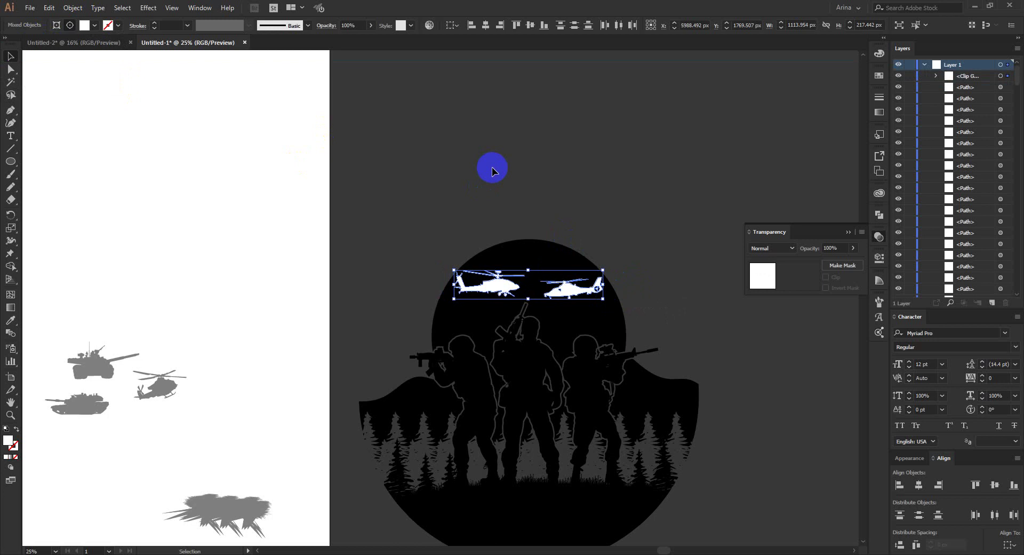
{"action": "left_click", "coordinate": [588, 172]}
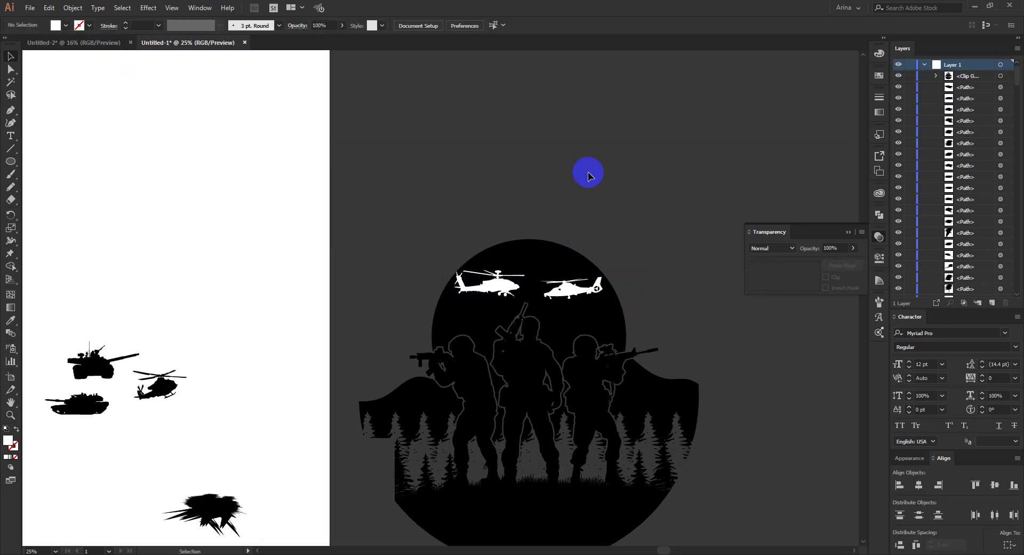
Step: Offset the grouped mountain and outer trees by 10 px with mitered joins, then cut the offset shapes and exit isolation mode
{"action": "left_click", "coordinate": [669, 380]}
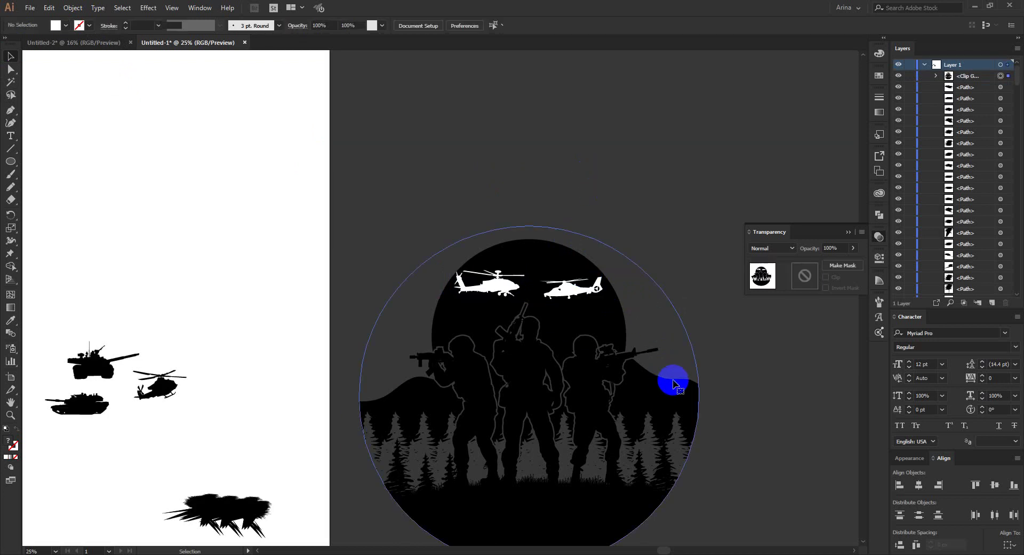
{"action": "double_click", "coordinate": [660, 382]}
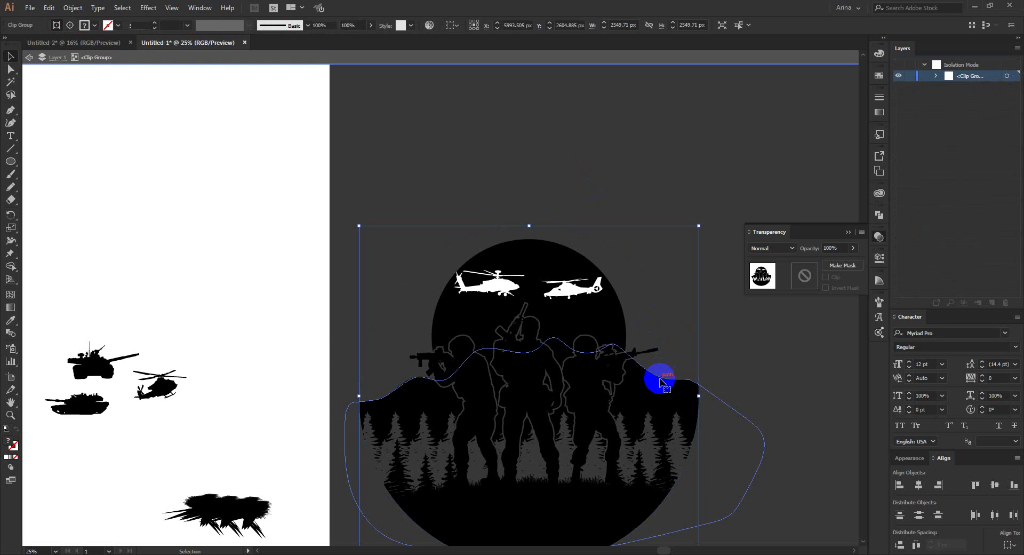
{"action": "double_click", "coordinate": [650, 385]}
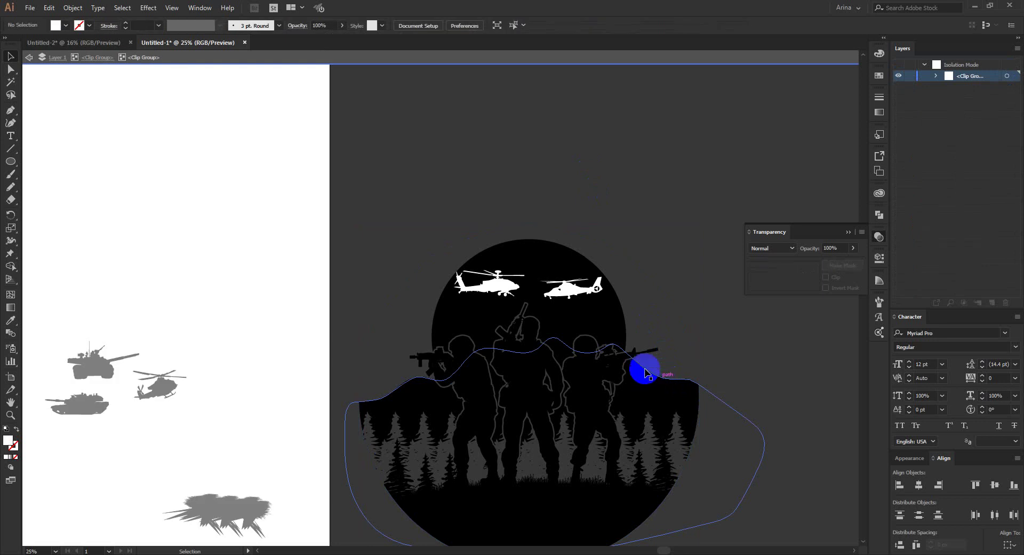
{"action": "left_click", "coordinate": [524, 337]}
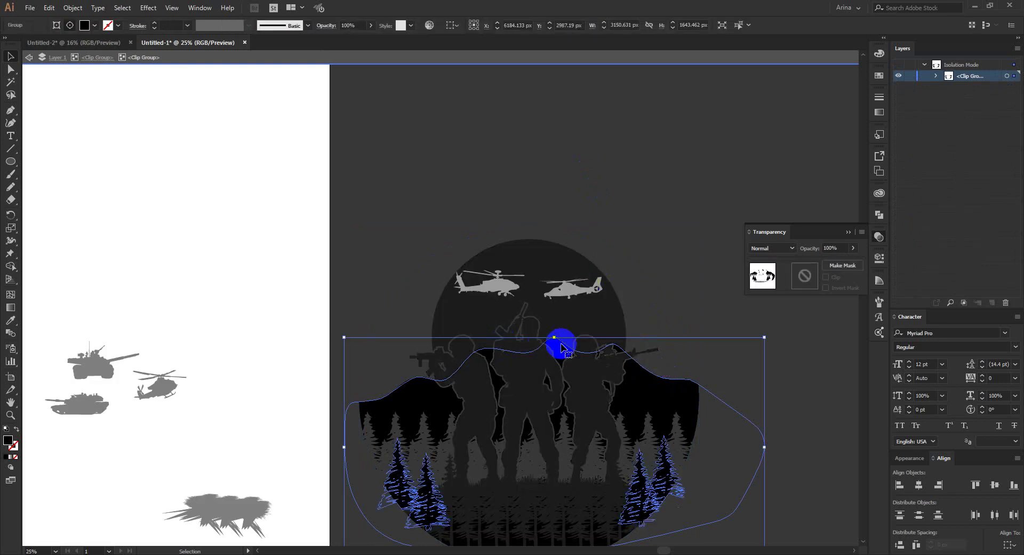
{"action": "left_click", "coordinate": [70, 8]}
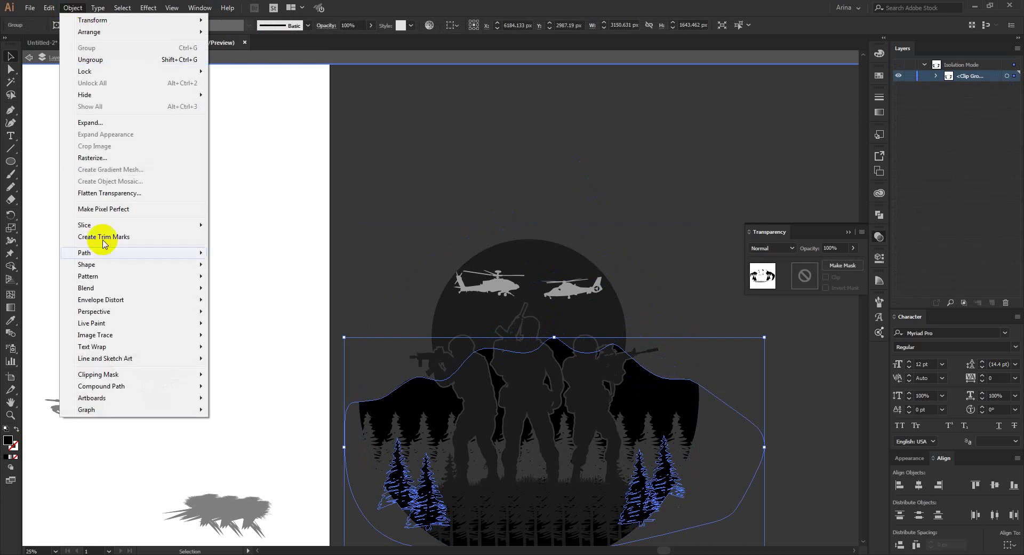
{"action": "mouse_move", "coordinate": [101, 254]}
{"action": "left_click", "coordinate": [236, 287]}
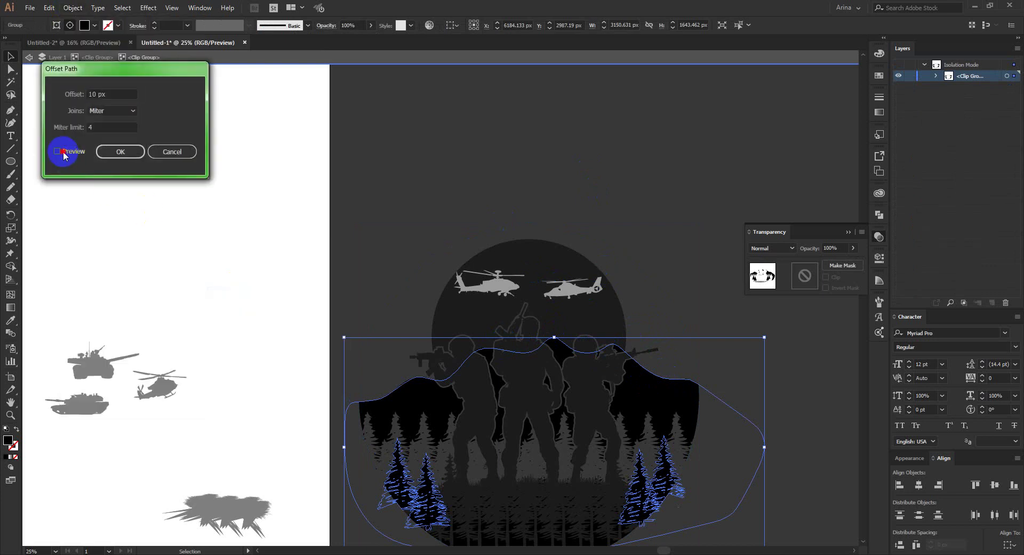
{"action": "left_click", "coordinate": [64, 153]}
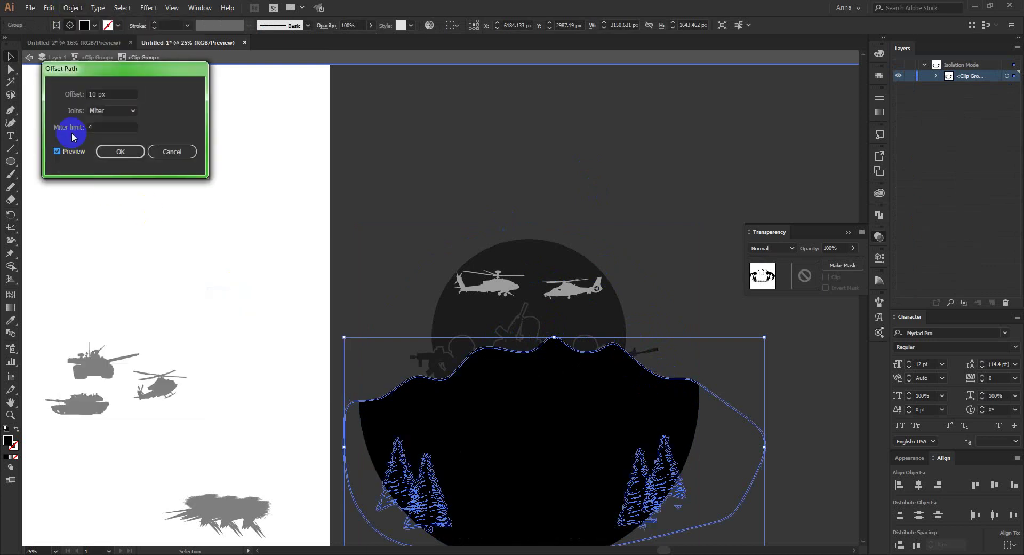
{"action": "left_click", "coordinate": [127, 154]}
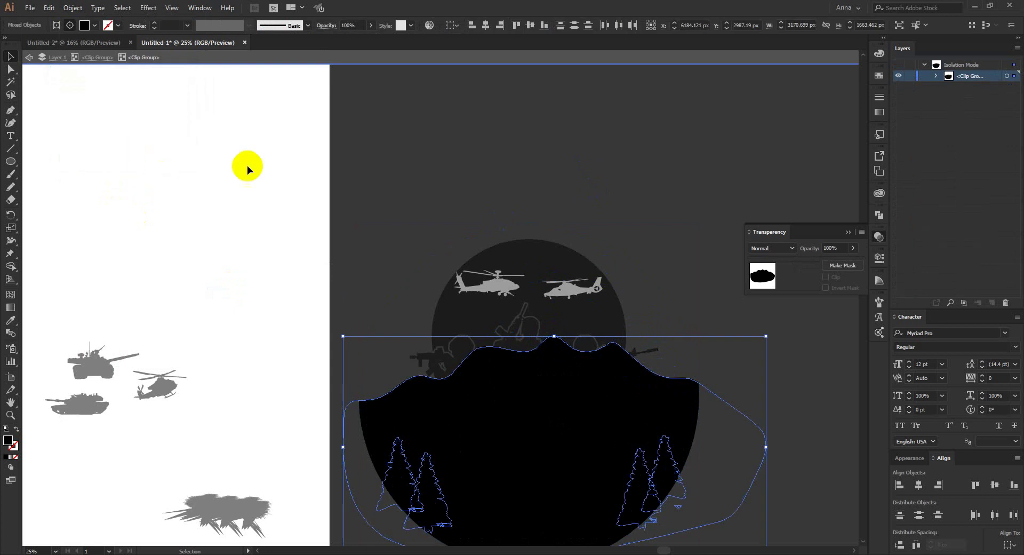
{"action": "left_click", "coordinate": [599, 201]}
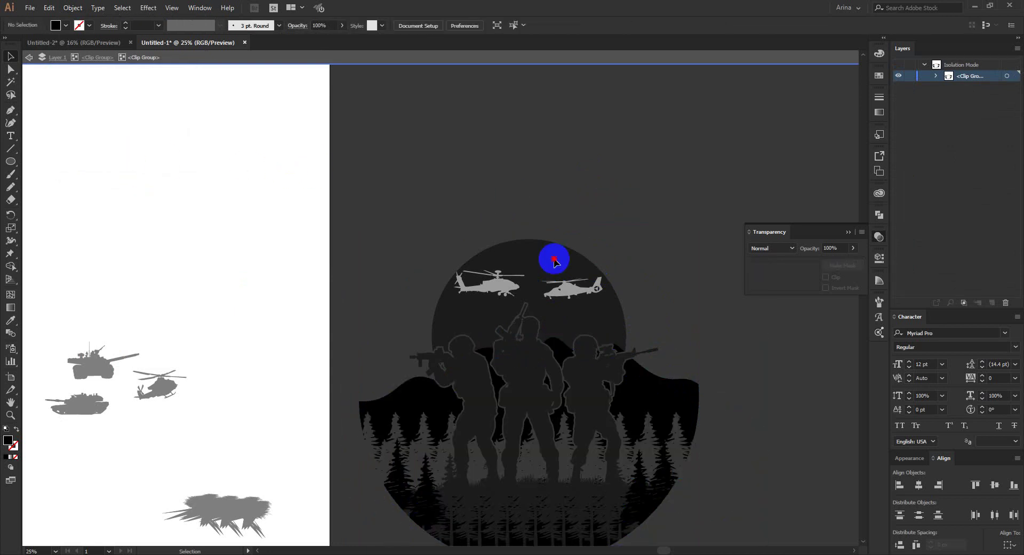
{"action": "double_click", "coordinate": [566, 236]}
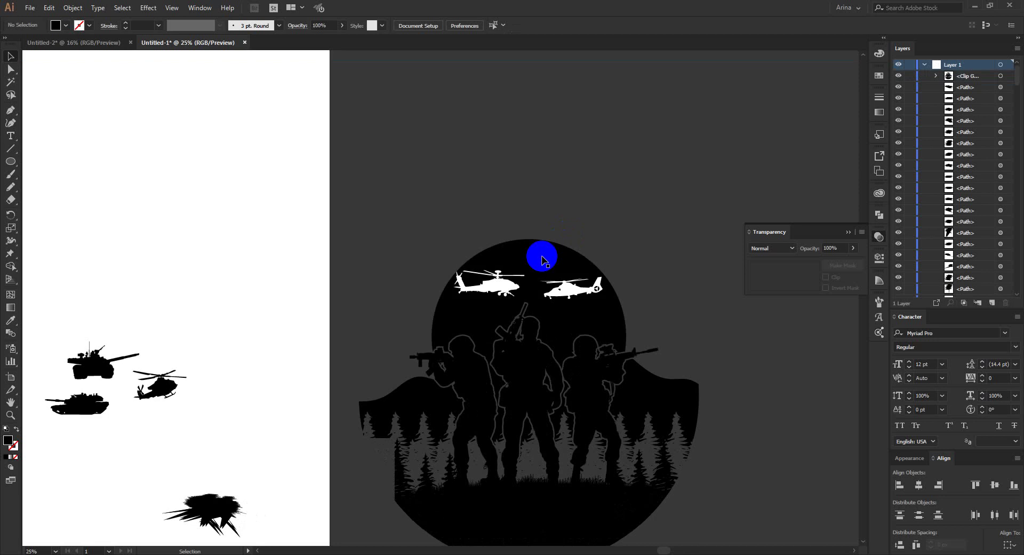
Step: Paste the offset mountain and tree shapes in front inside the black circle's opacity mask, and return to the full artwork
{"action": "double_click", "coordinate": [542, 261]}
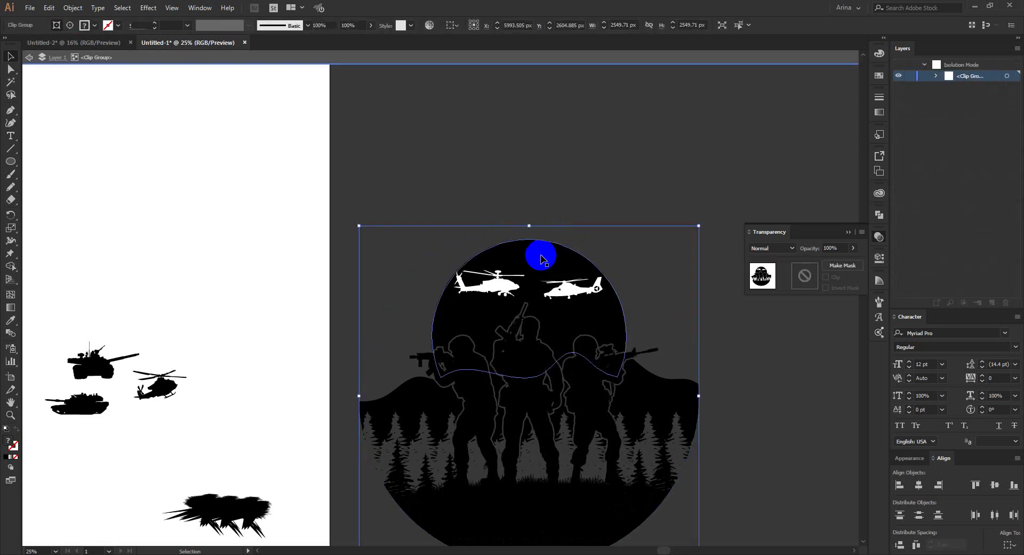
{"action": "double_click", "coordinate": [539, 260]}
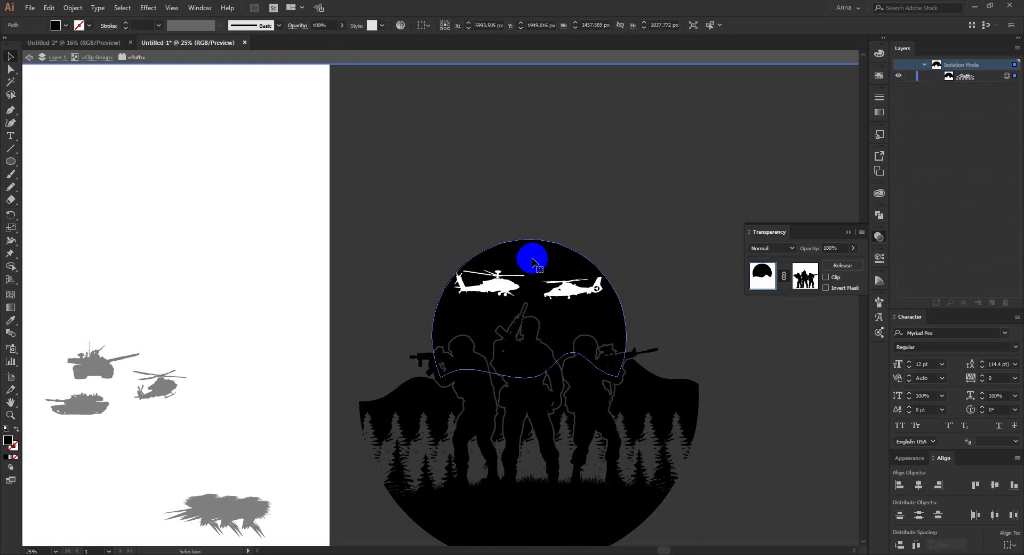
{"action": "left_click", "coordinate": [533, 260]}
{"action": "left_click", "coordinate": [804, 275]}
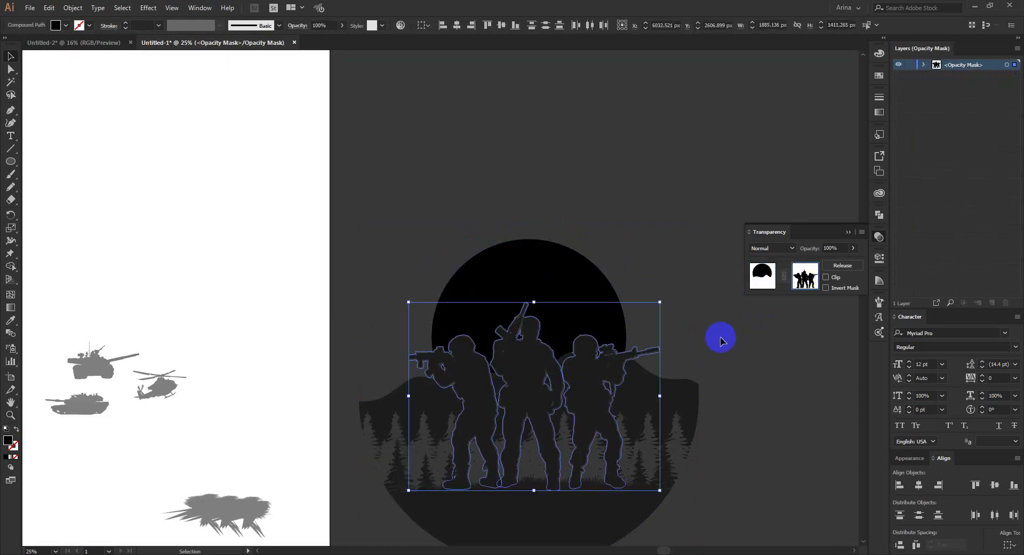
{"action": "key", "text": "ctrl+f"}
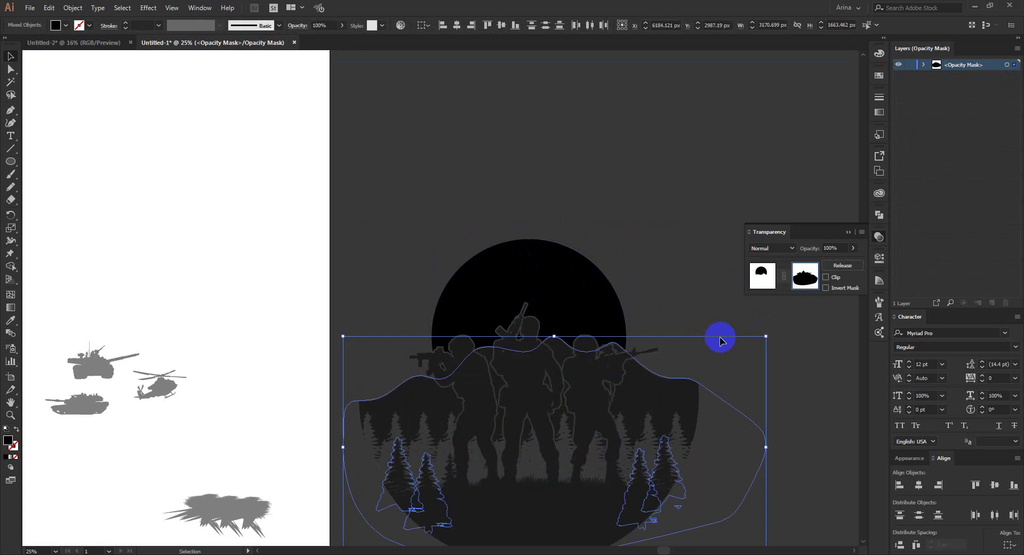
{"action": "left_click", "coordinate": [65, 25]}
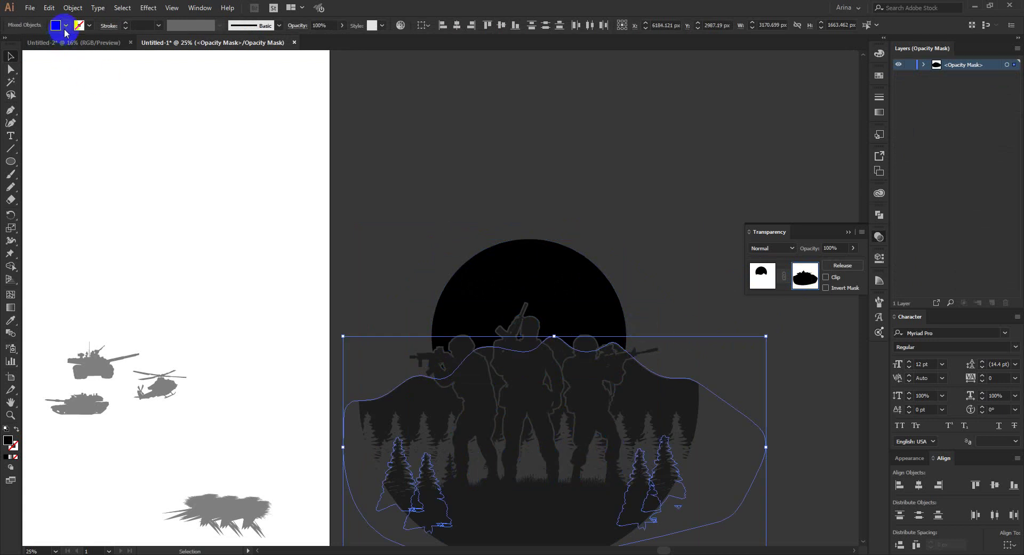
{"action": "left_click", "coordinate": [138, 110]}
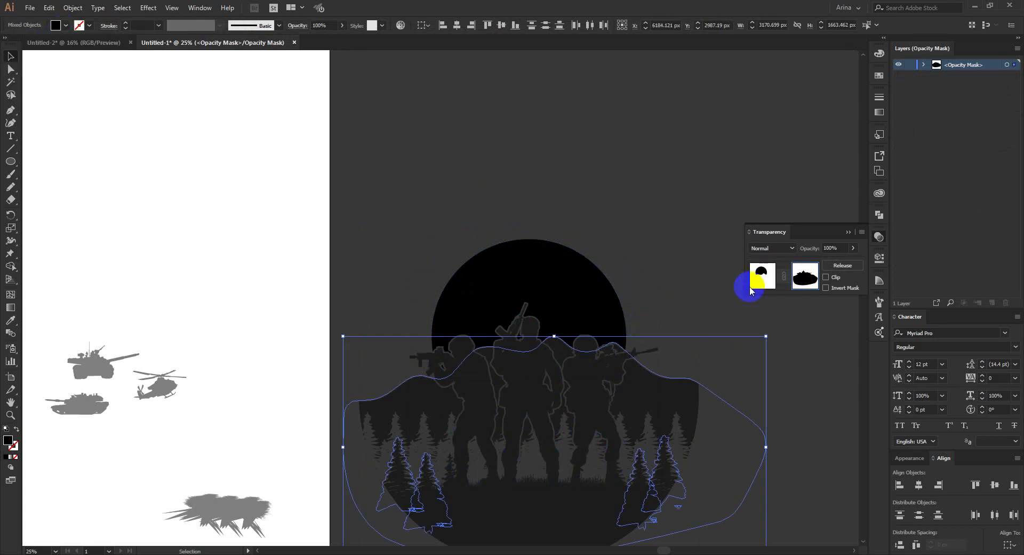
{"action": "left_click", "coordinate": [762, 276]}
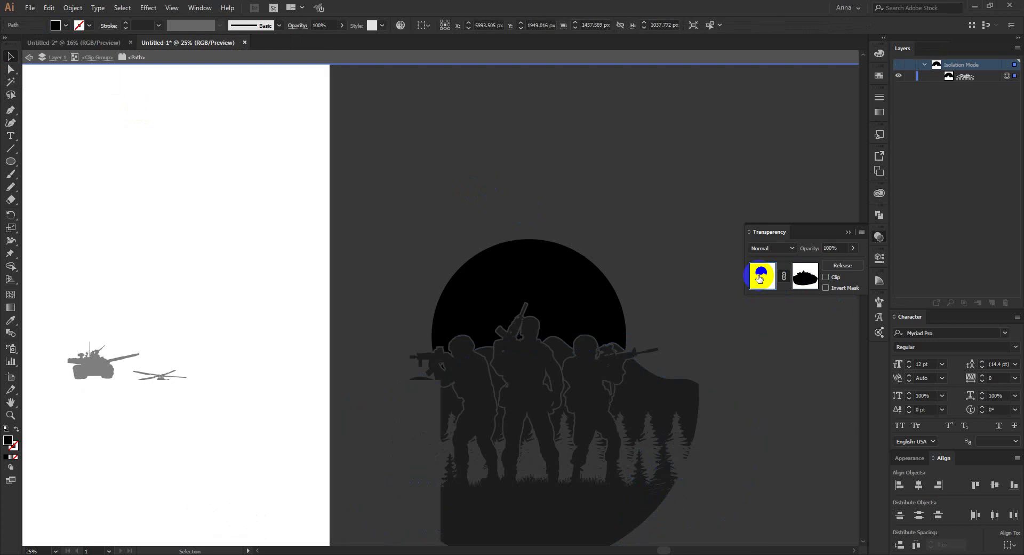
{"action": "left_click", "coordinate": [650, 282]}
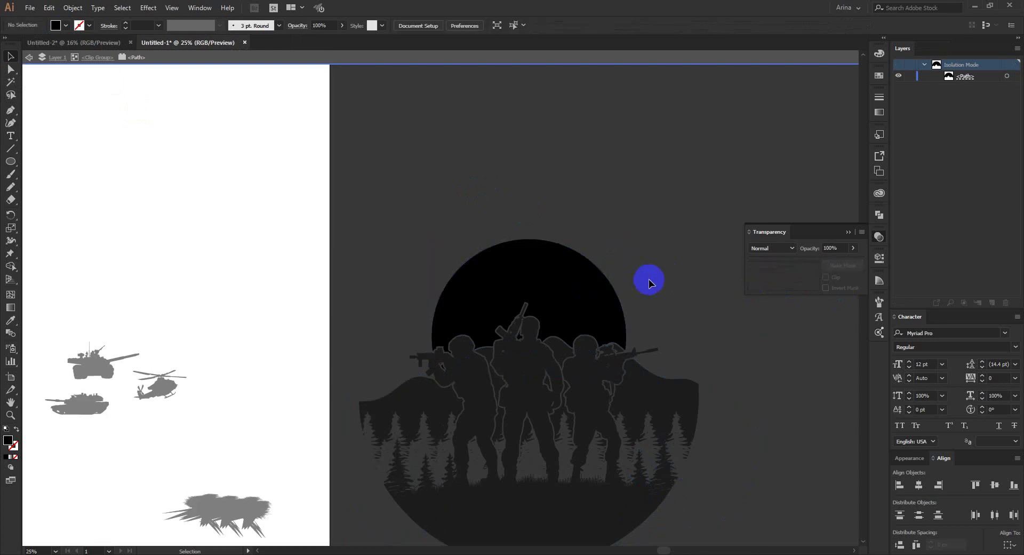
{"action": "double_click", "coordinate": [649, 282]}
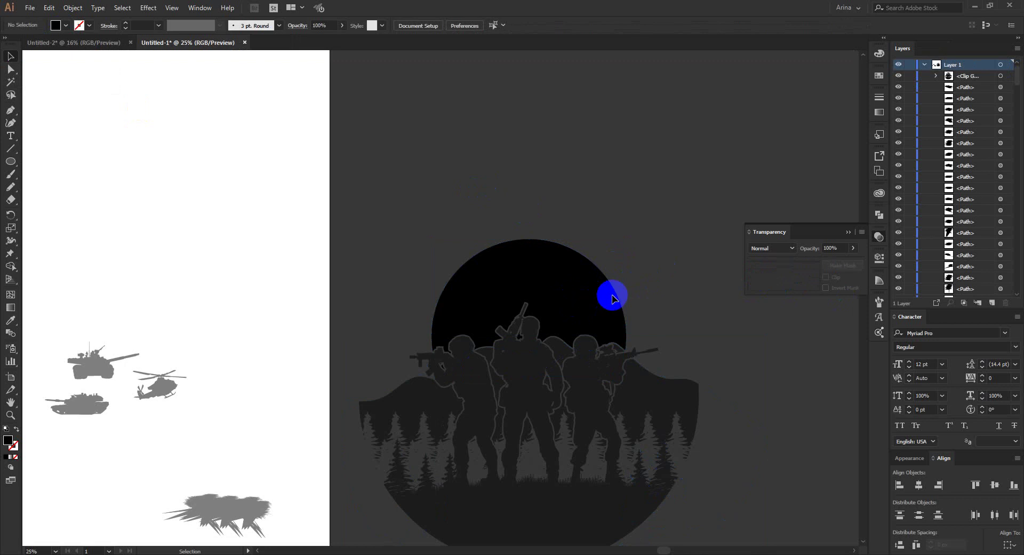
{"action": "double_click", "coordinate": [586, 290]}
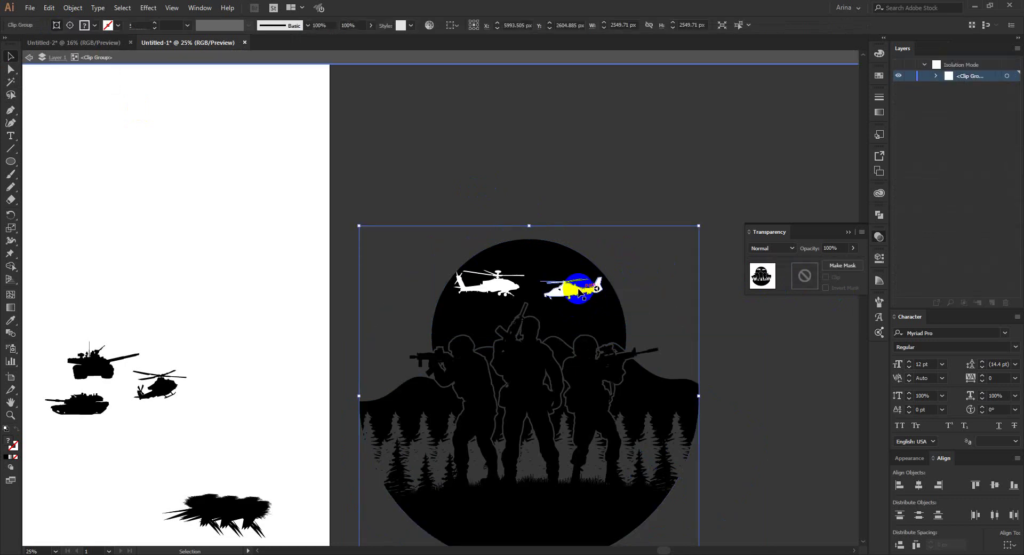
{"action": "double_click", "coordinate": [579, 292]}
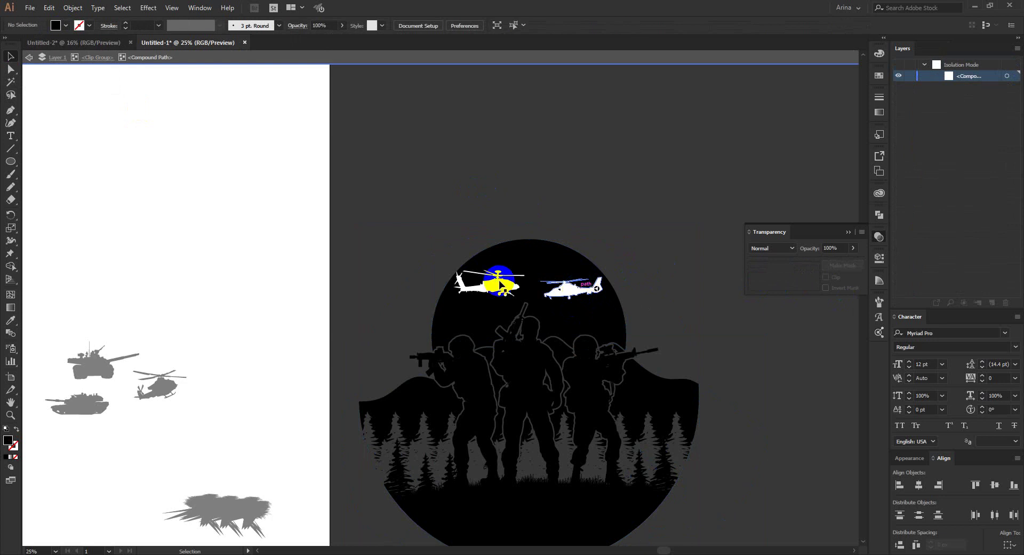
{"action": "left_click", "coordinate": [567, 290]}
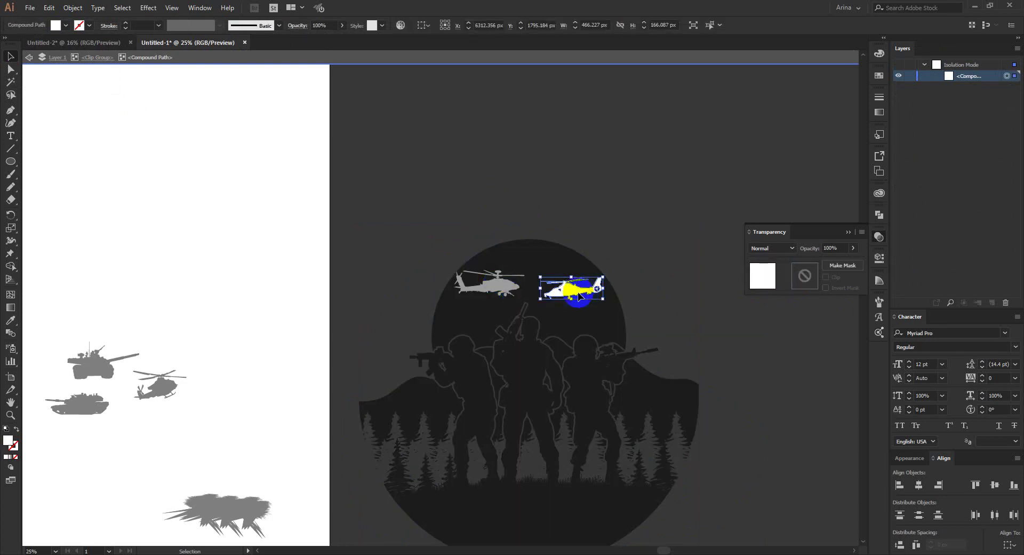
{"action": "double_click", "coordinate": [583, 239]}
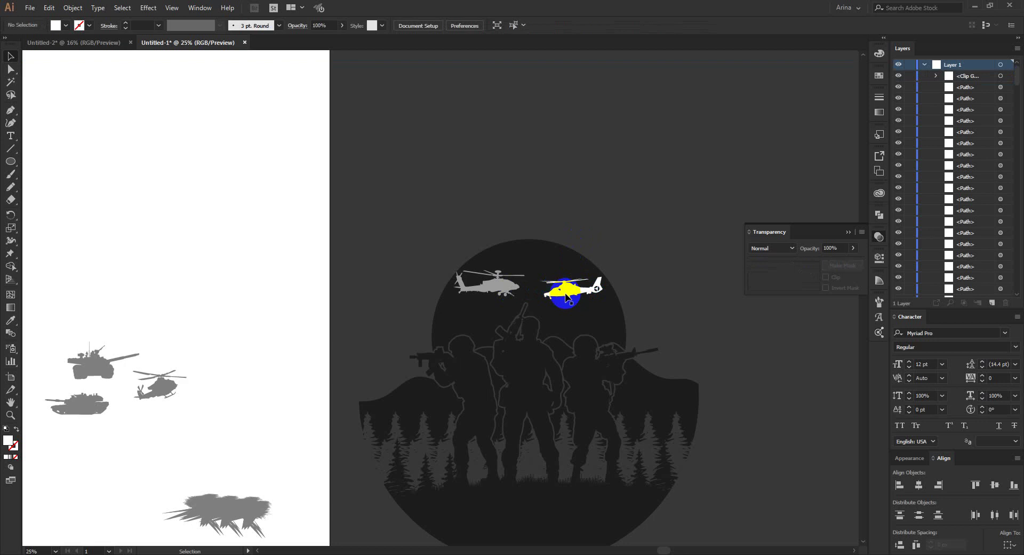
Step: Cut both helicopters out of the clip group and paste them in front inside the black circle's opacity mask
{"action": "double_click", "coordinate": [566, 297]}
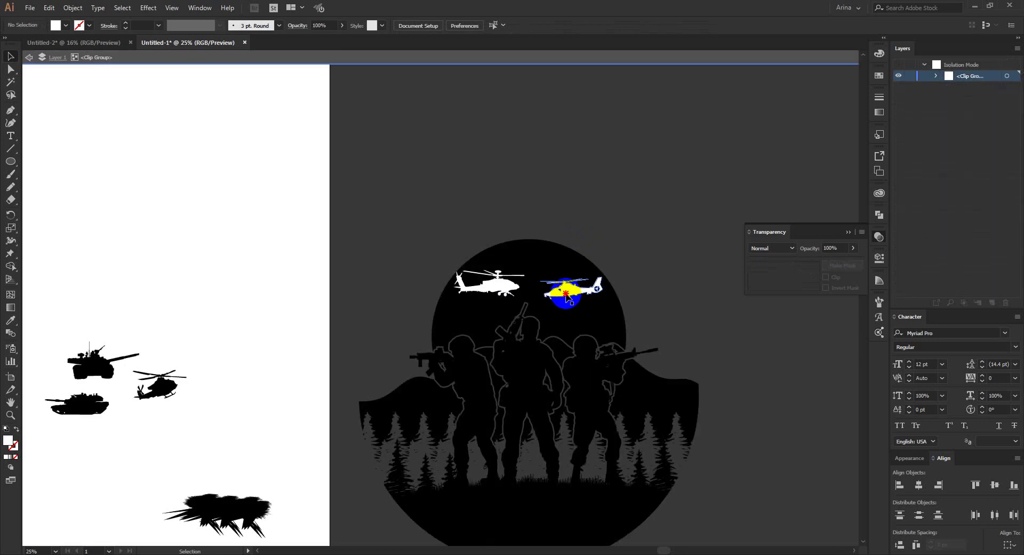
{"action": "left_click_drag", "start_coordinate": [566, 294], "coordinate": [495, 292]}
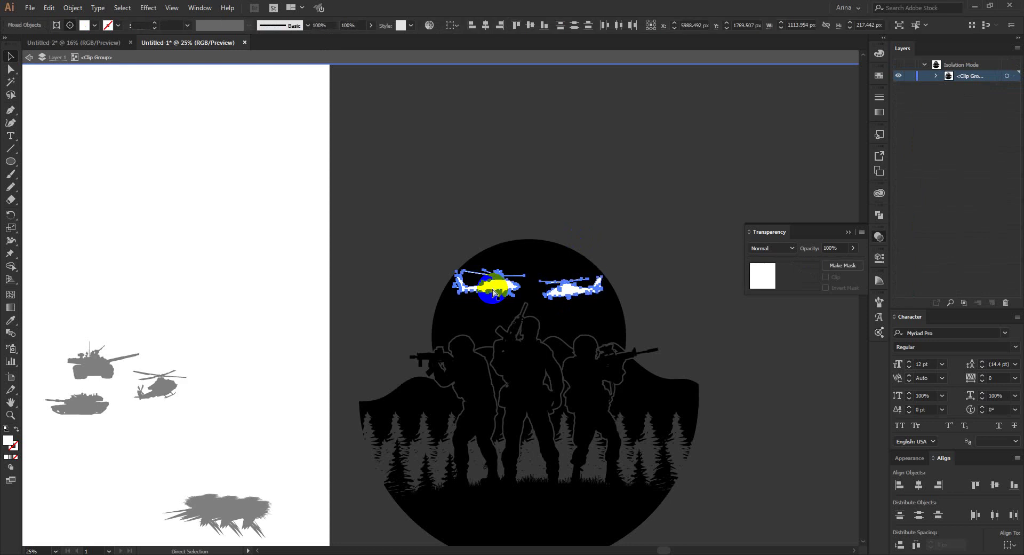
{"action": "key", "text": "ctrl+x"}
{"action": "left_click", "coordinate": [532, 269]}
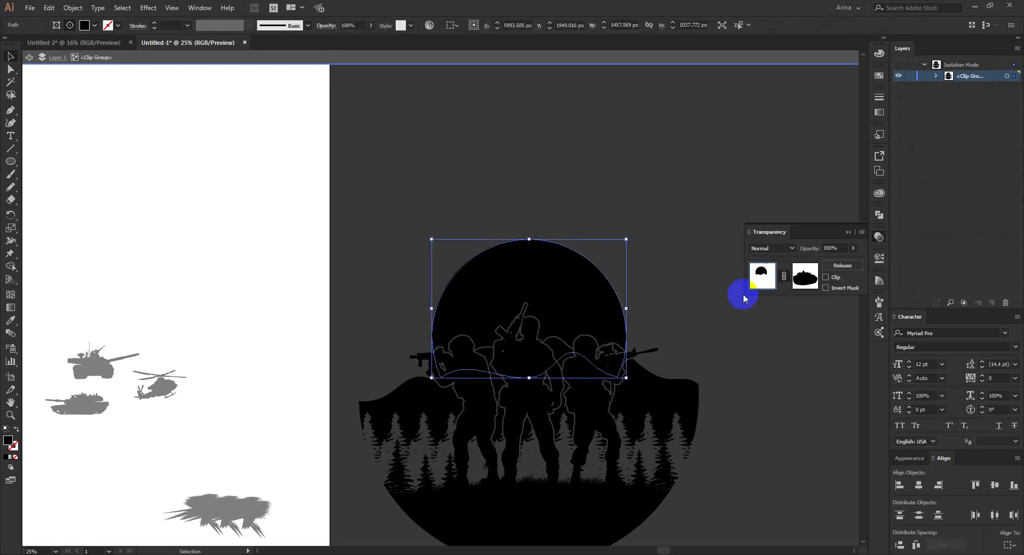
{"action": "left_click", "coordinate": [805, 275]}
{"action": "key", "text": "ctrl+f"}
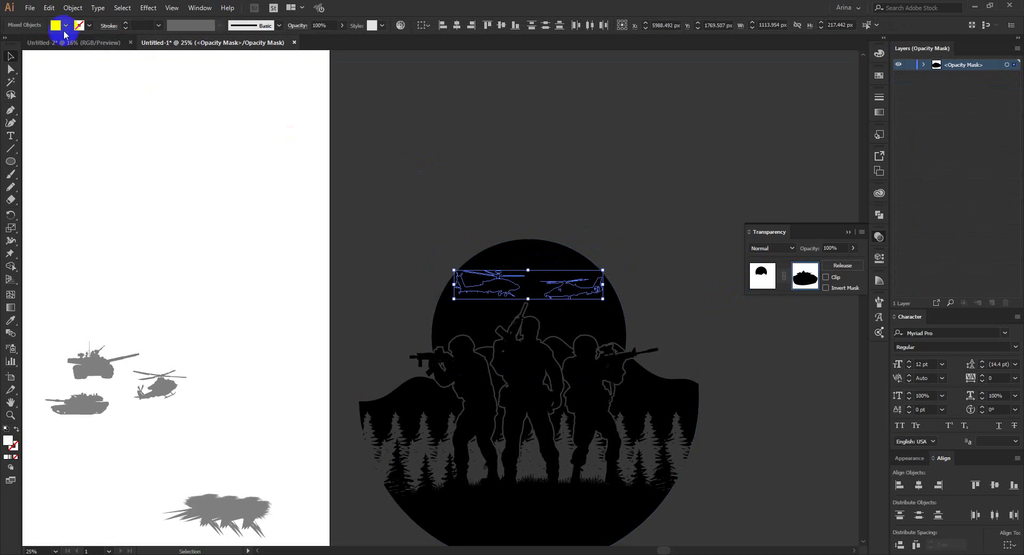
Step: Fill the masked helicopters with black, return from the opacity mask to the artwork and exit isolation mode
{"action": "left_click", "coordinate": [56, 25]}
{"action": "left_click", "coordinate": [22, 42]}
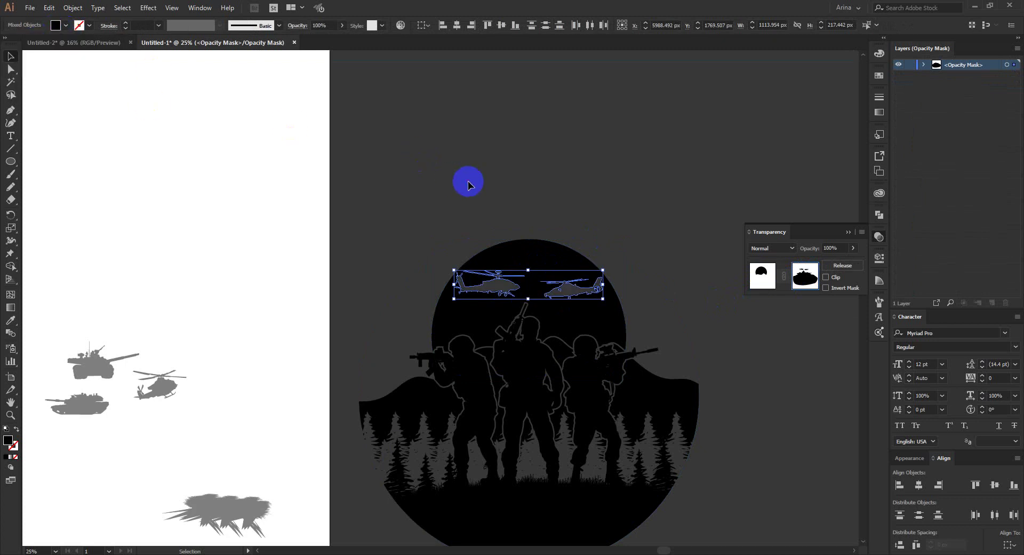
{"action": "left_click", "coordinate": [515, 215]}
{"action": "left_click", "coordinate": [754, 275]}
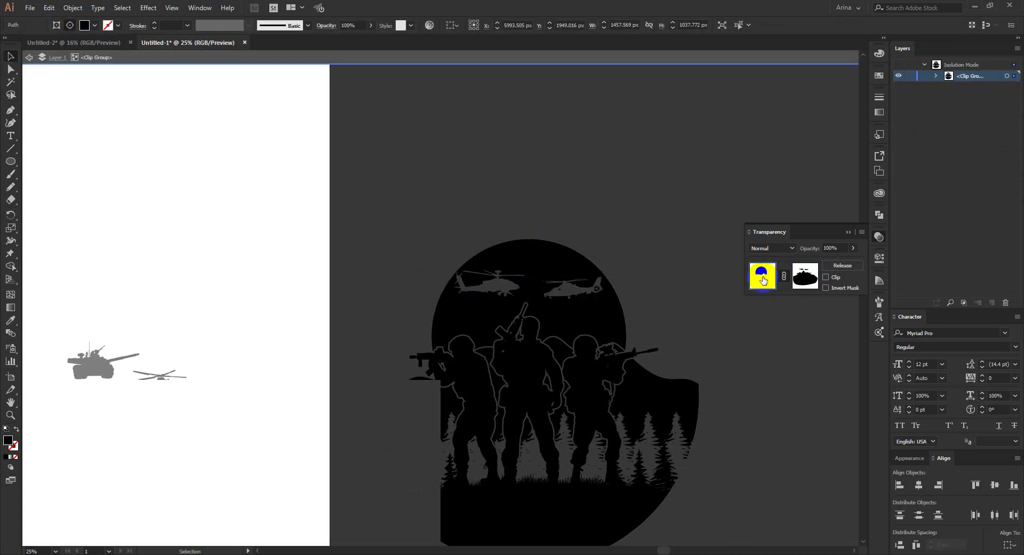
{"action": "left_click", "coordinate": [566, 189]}
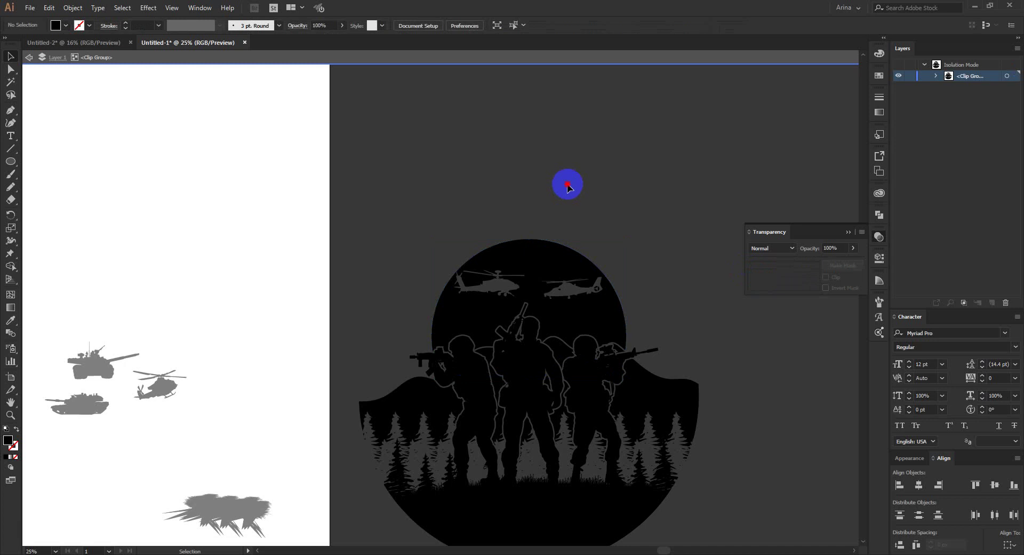
{"action": "double_click", "coordinate": [567, 184]}
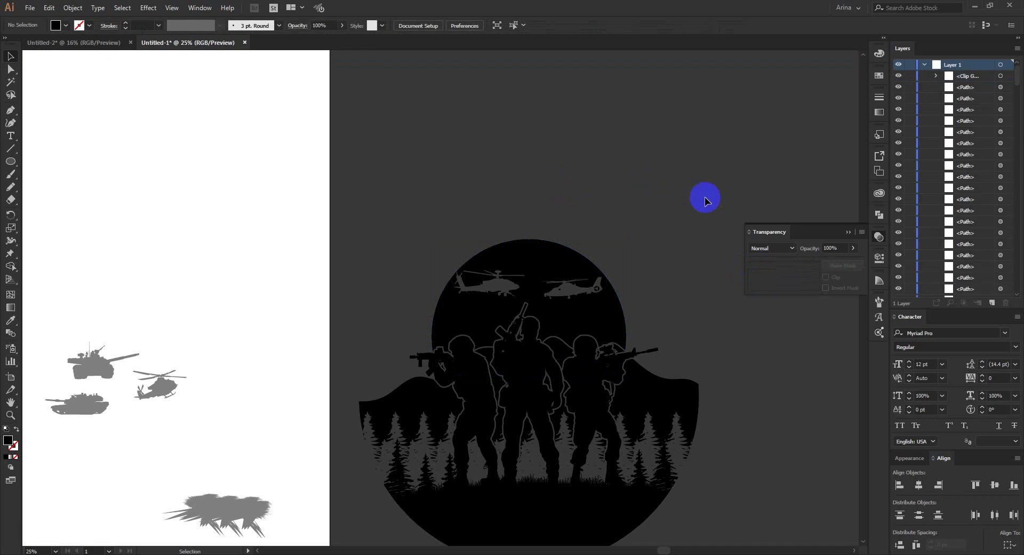
Step: Delete all leftover silhouettes on the artboard and move the circular soldier illustration onto it
{"action": "scroll", "coordinate": [704, 198], "scroll_direction": "down", "scroll_amount": 1}
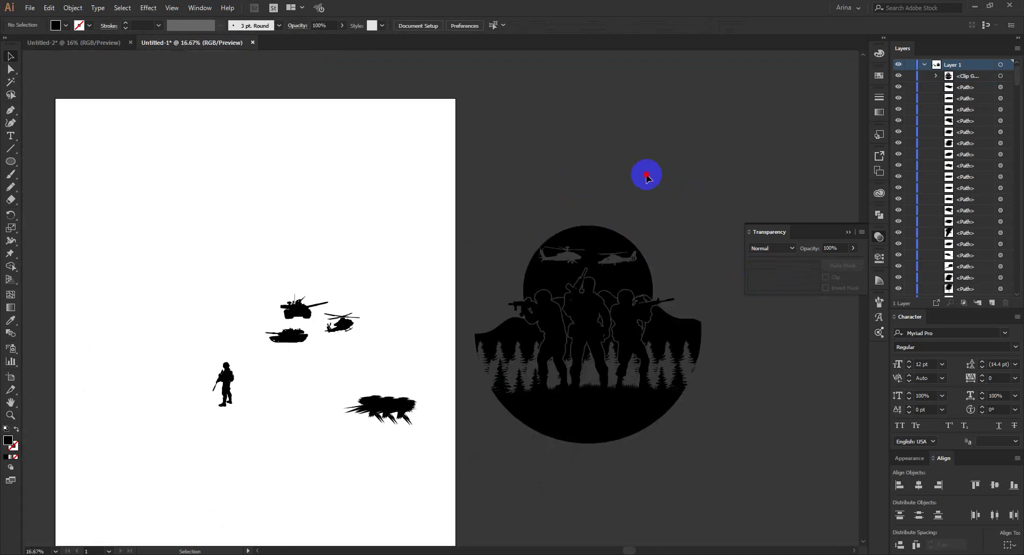
{"action": "scroll", "coordinate": [646, 177], "scroll_direction": "down", "scroll_amount": 1}
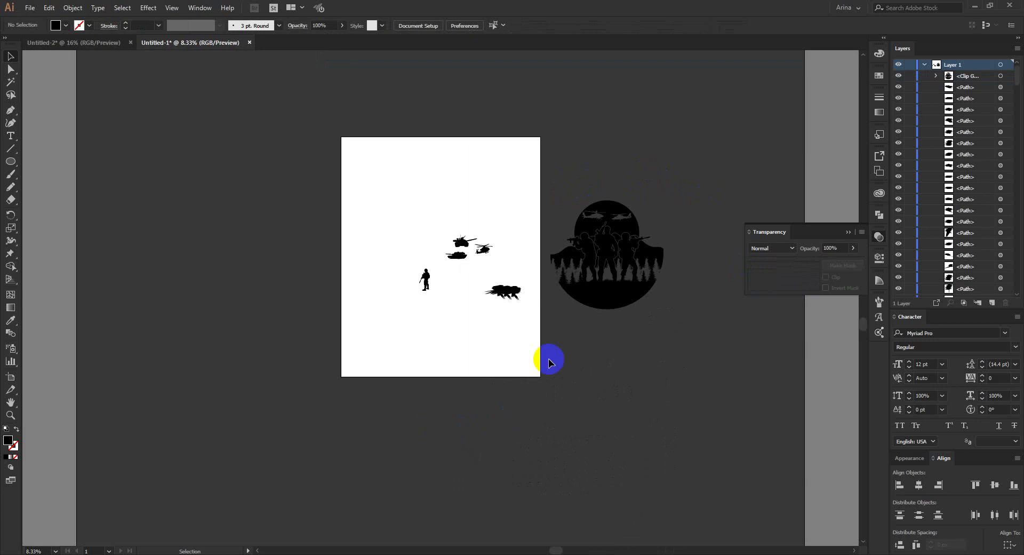
{"action": "left_click_drag", "start_coordinate": [474, 288], "coordinate": [372, 212]}
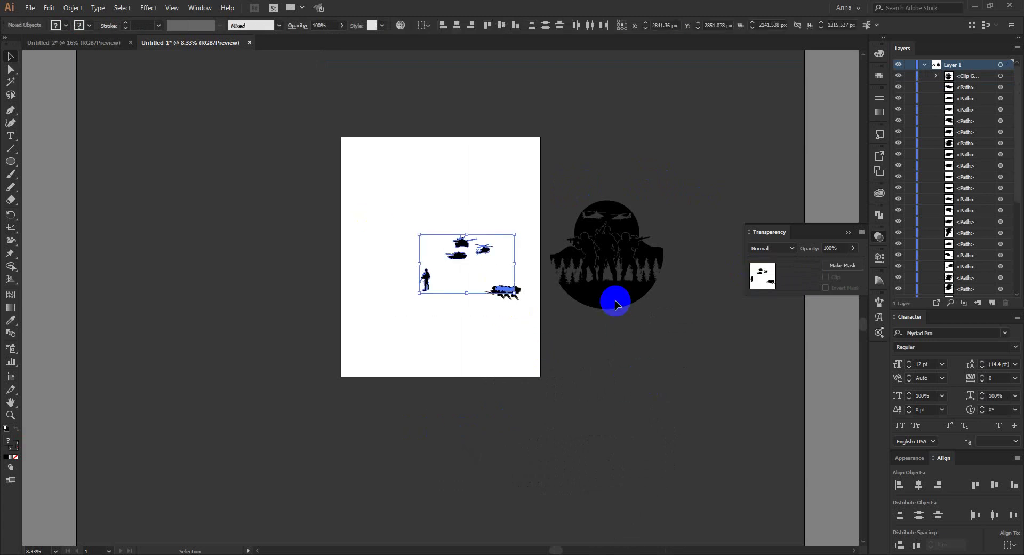
{"action": "key", "text": "Delete"}
{"action": "left_click_drag", "start_coordinate": [527, 304], "coordinate": [434, 247]}
{"action": "key", "text": "Delete"}
{"action": "left_click_drag", "start_coordinate": [638, 296], "coordinate": [450, 283]}
{"action": "left_click", "coordinate": [454, 302]}
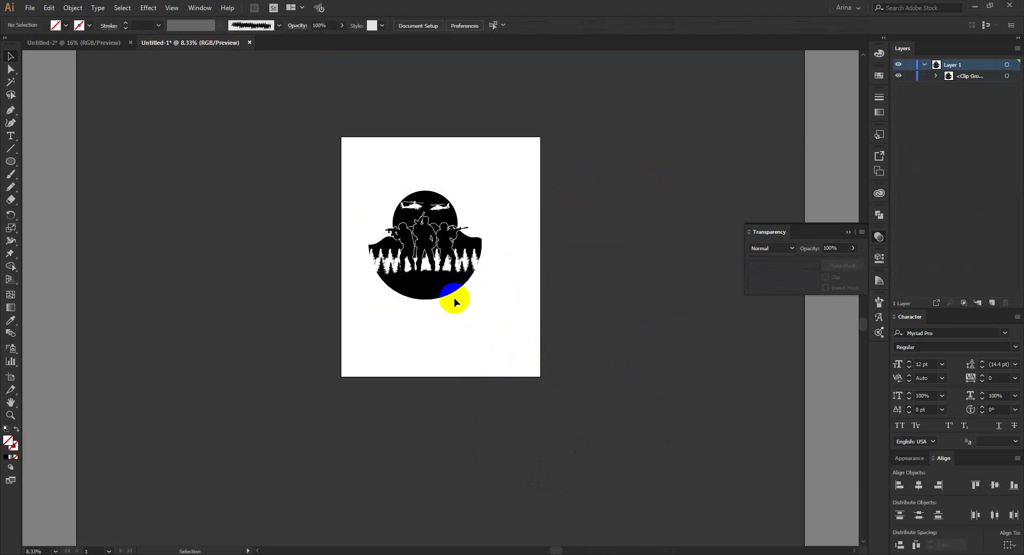
{"action": "scroll", "coordinate": [399, 184], "scroll_direction": "up", "scroll_amount": 3}
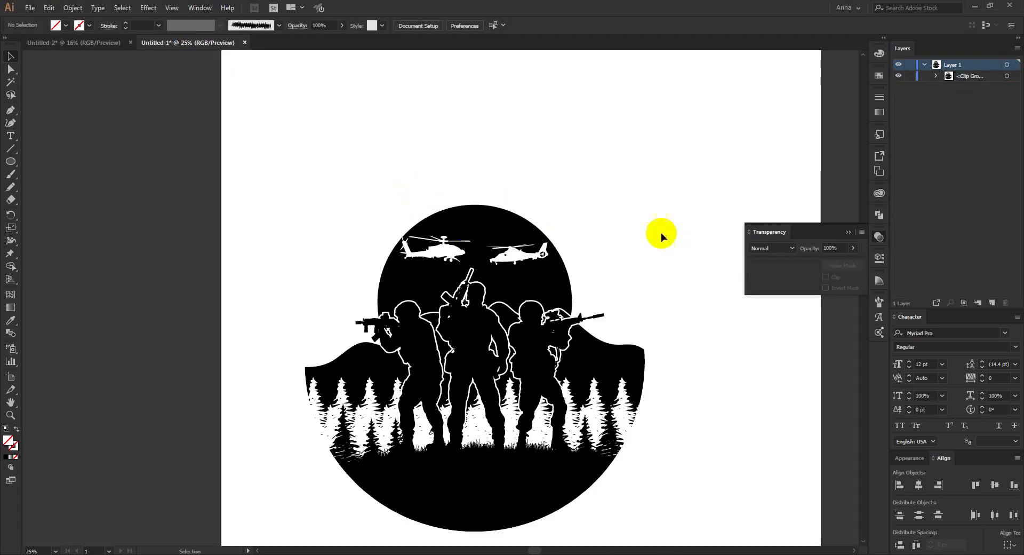
{"action": "scroll", "coordinate": [632, 223], "scroll_direction": "down", "scroll_amount": 1}
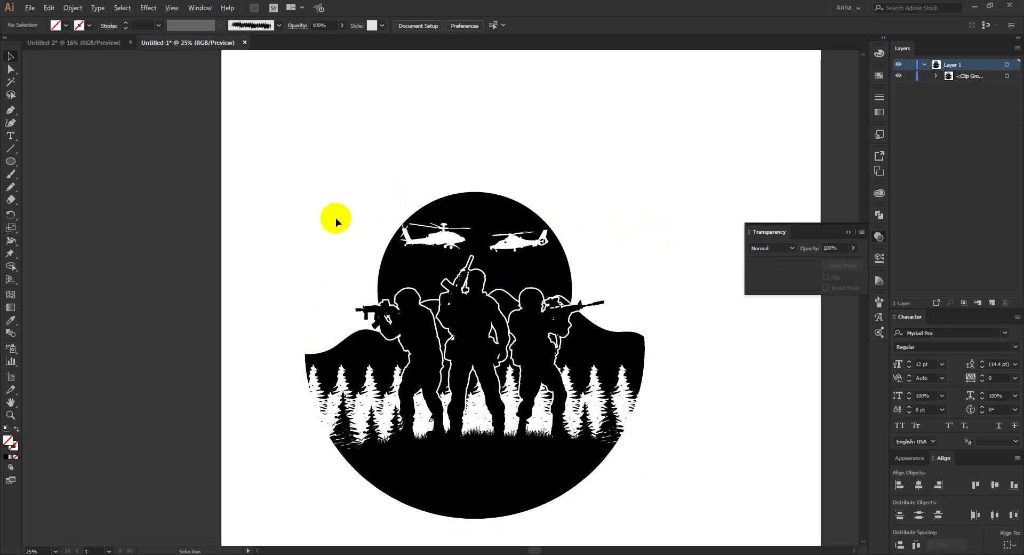
{"action": "scroll", "coordinate": [335, 217], "scroll_direction": "down", "scroll_amount": 1}
{"action": "scroll", "coordinate": [501, 264], "scroll_direction": "up", "scroll_amount": 1}
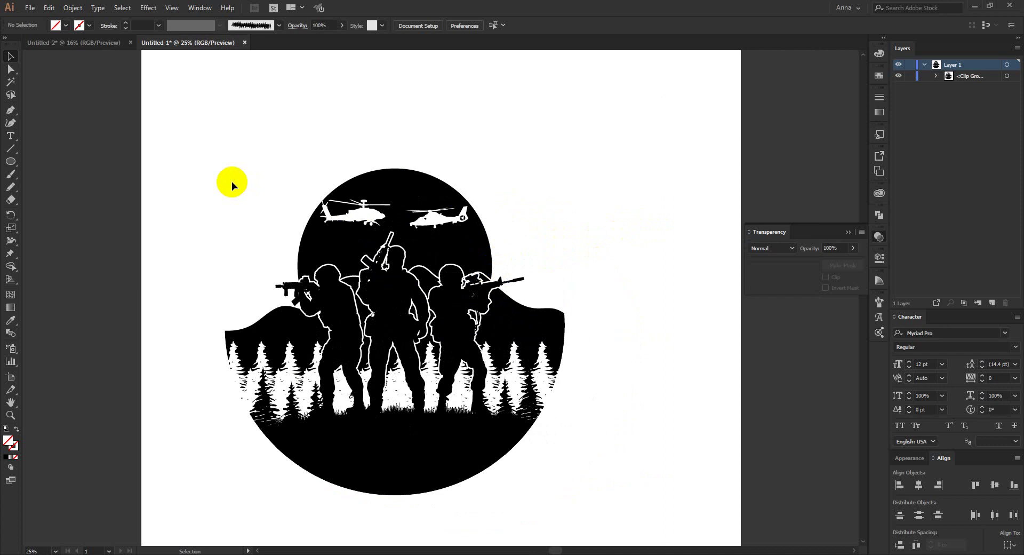
{"action": "key", "text": "ctrl+F9"}
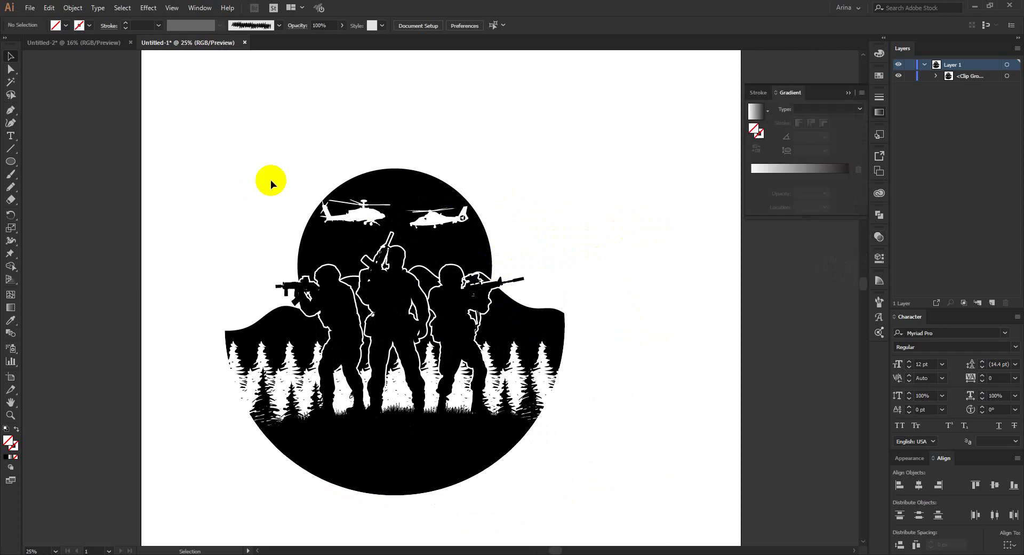
{"action": "left_click", "coordinate": [230, 256]}
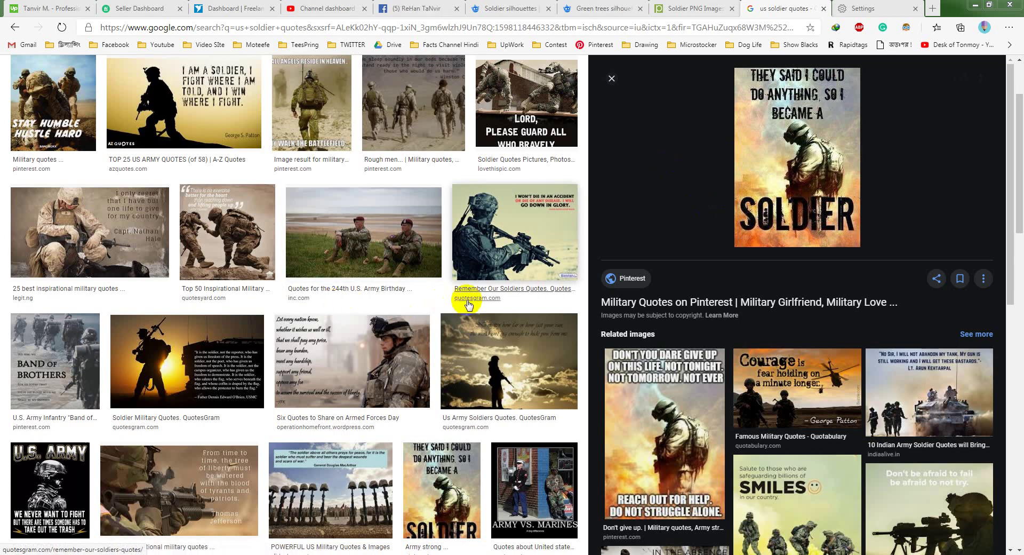
Step: Copy the previewed SOLDIER quote poster from the browser, paste it into the Illustrator document and place it enlarged beside the illustration
{"action": "right_click", "coordinate": [783, 152]}
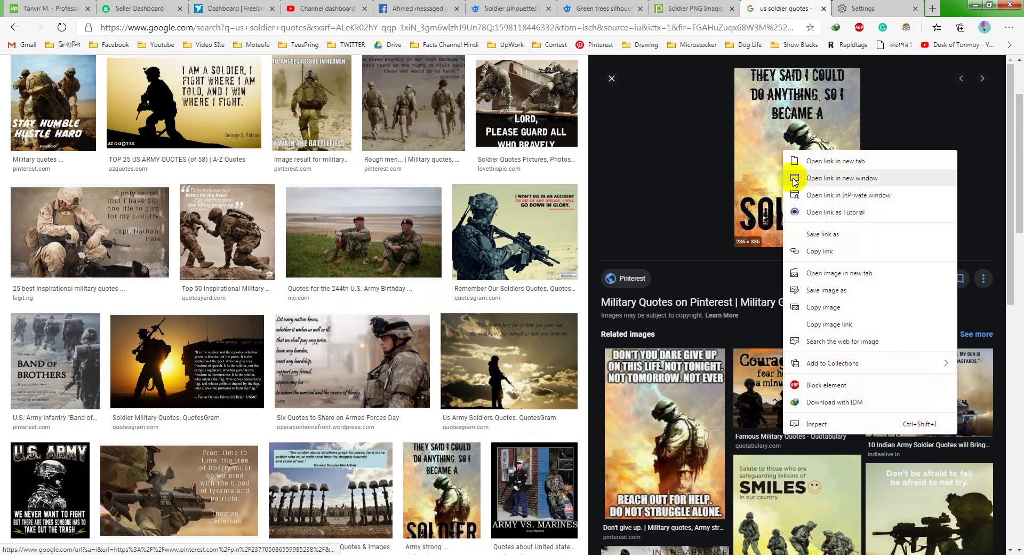
{"action": "left_click", "coordinate": [823, 307]}
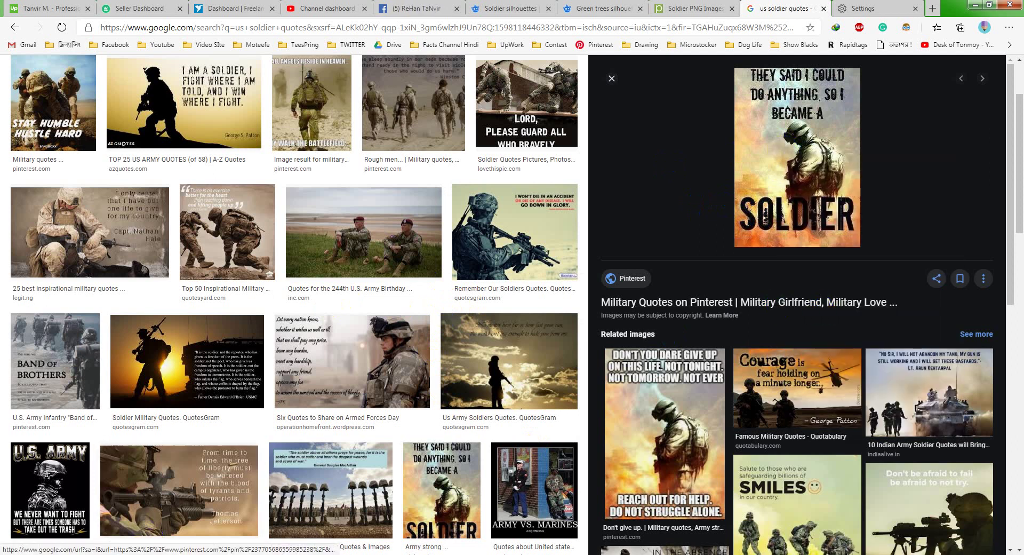
{"action": "key", "text": "alt+Tab"}
{"action": "key", "text": "ctrl+v"}
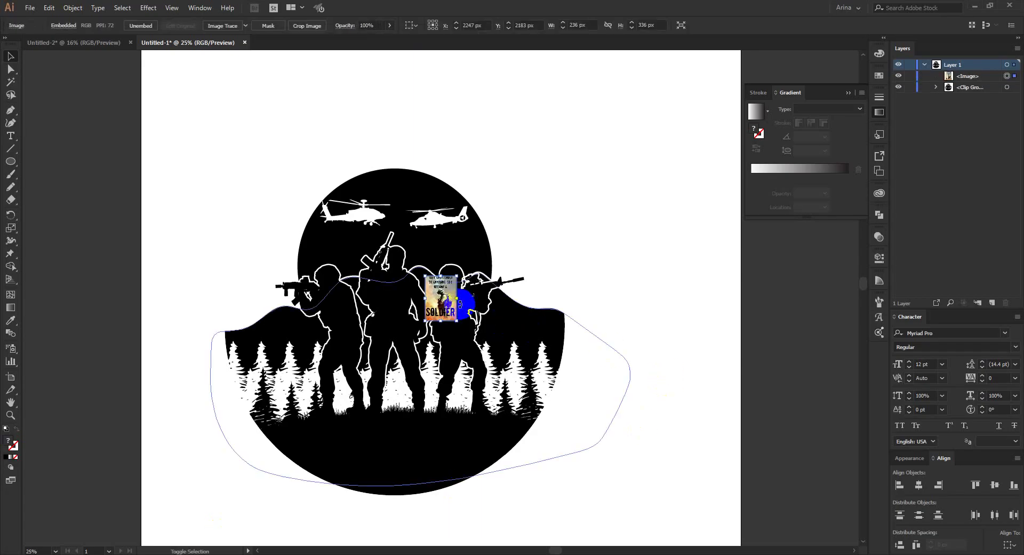
{"action": "left_click_drag", "start_coordinate": [459, 302], "coordinate": [603, 327]}
{"action": "left_click_drag", "start_coordinate": [549, 257], "coordinate": [772, 303]}
{"action": "left_click", "coordinate": [623, 292]}
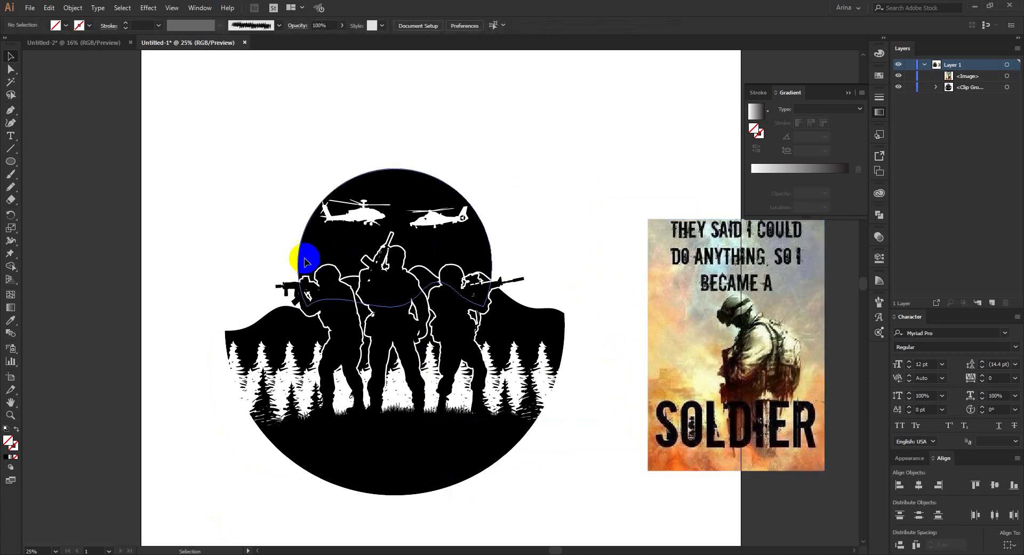
Step: Draw an unfilled circle centred on the illustration and enlarge it from its centre to about 2732 px in diameter
{"action": "left_click", "coordinate": [11, 162]}
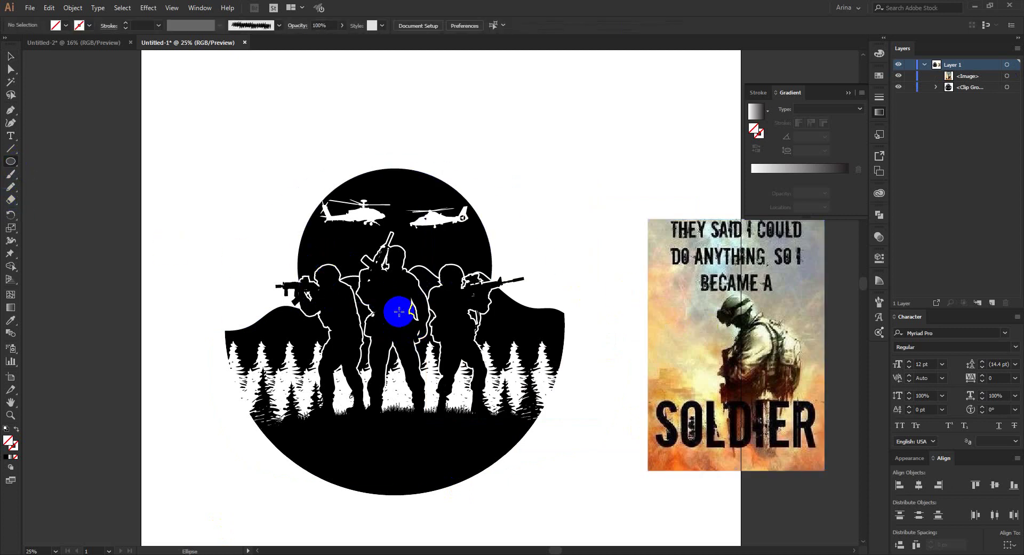
{"action": "left_click_drag", "start_coordinate": [394, 323], "coordinate": [563, 435]}
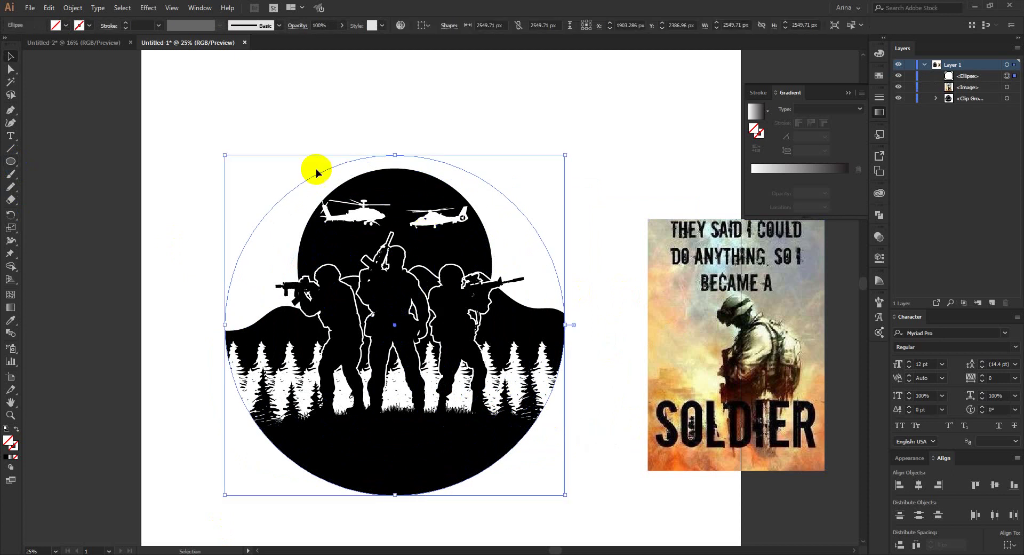
{"action": "key", "text": "v"}
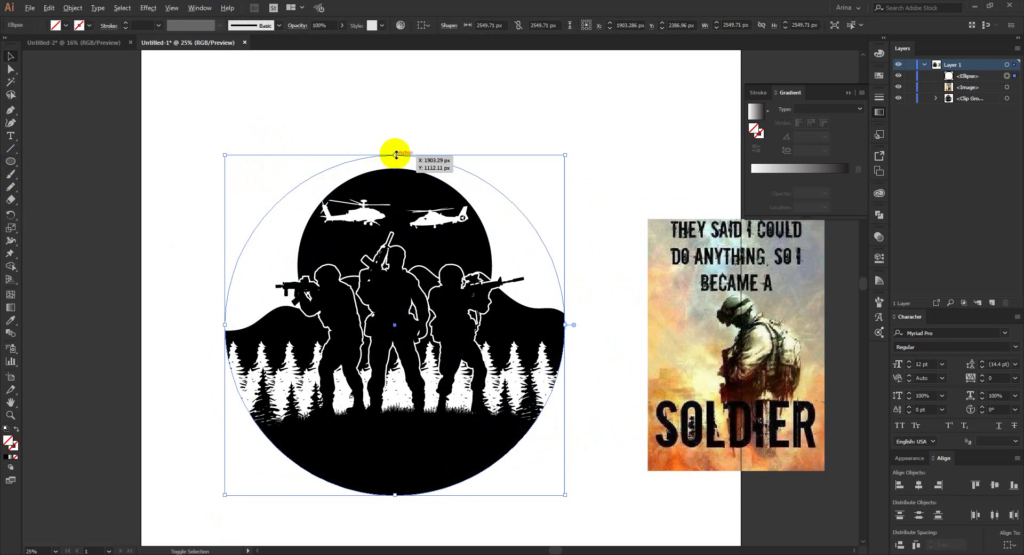
{"action": "left_click_drag", "start_coordinate": [395, 153], "coordinate": [398, 142]}
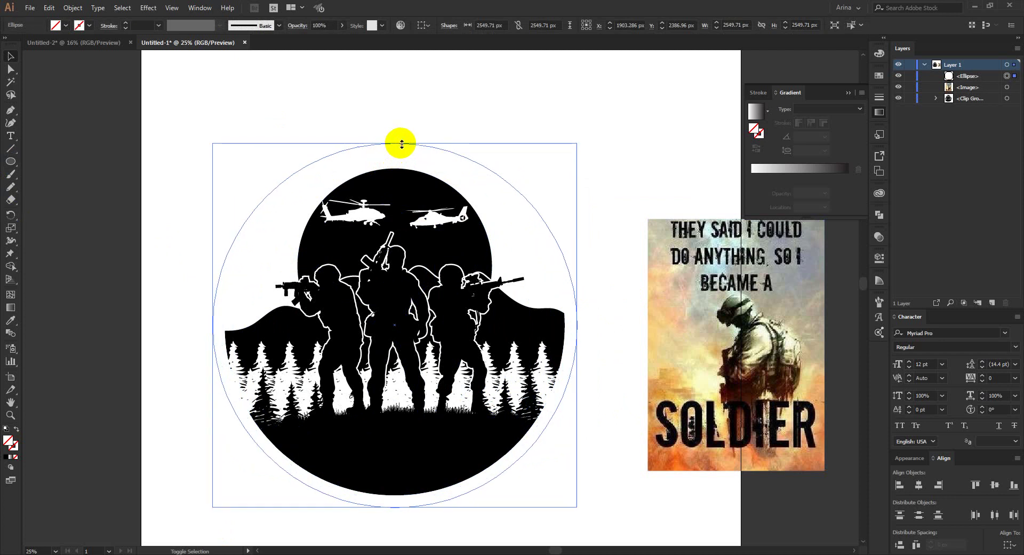
{"action": "left_click", "coordinate": [175, 167]}
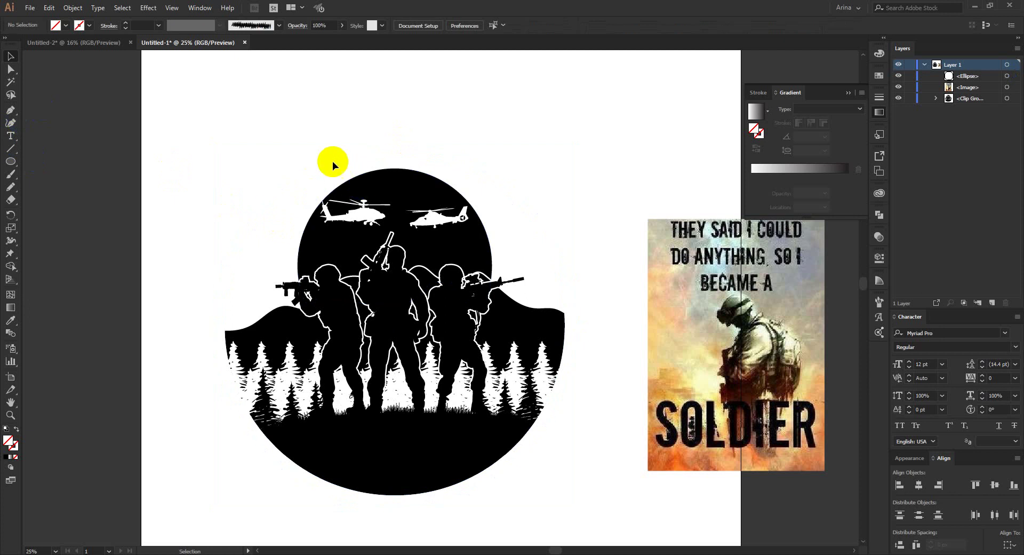
Step: Add path text along the upper arc of the outer circle reading "they said I could be anyting, so I became a"
{"action": "left_click", "coordinate": [318, 158]}
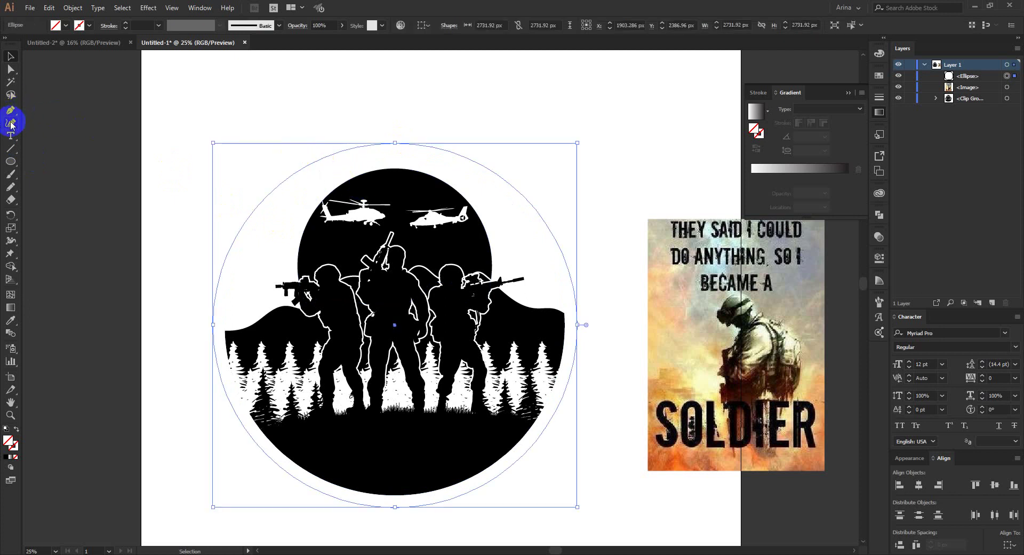
{"action": "left_click_drag", "start_coordinate": [10, 134], "coordinate": [59, 157]}
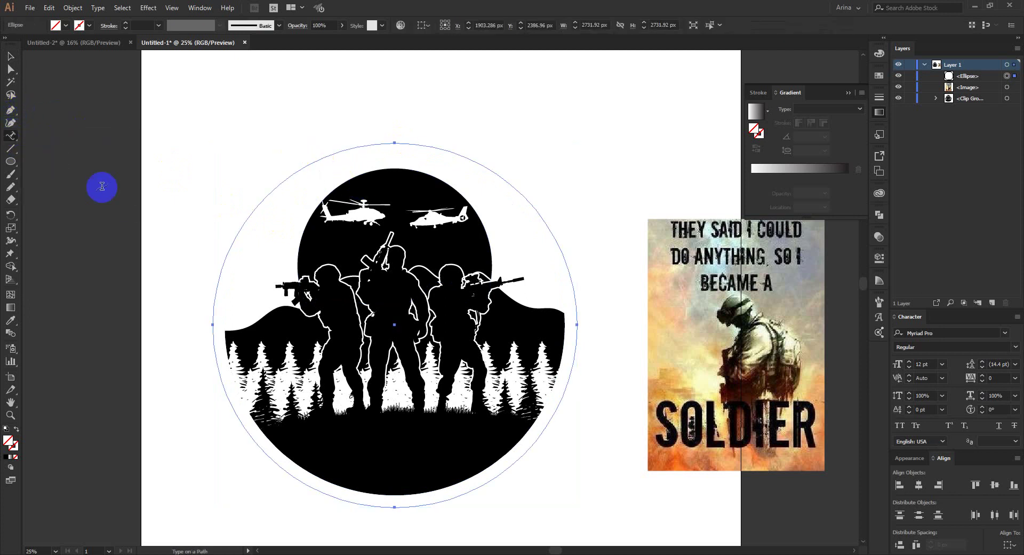
{"action": "left_click", "coordinate": [238, 233]}
{"action": "type", "text": "t"}
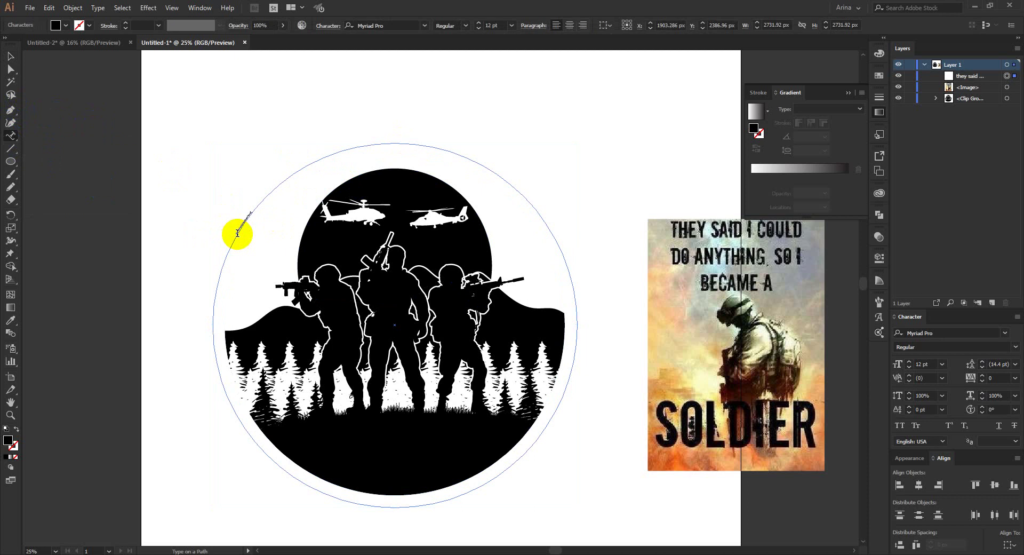
Step: Set the font size of the curved quote text to 160 pt
{"action": "left_click", "coordinate": [10, 56]}
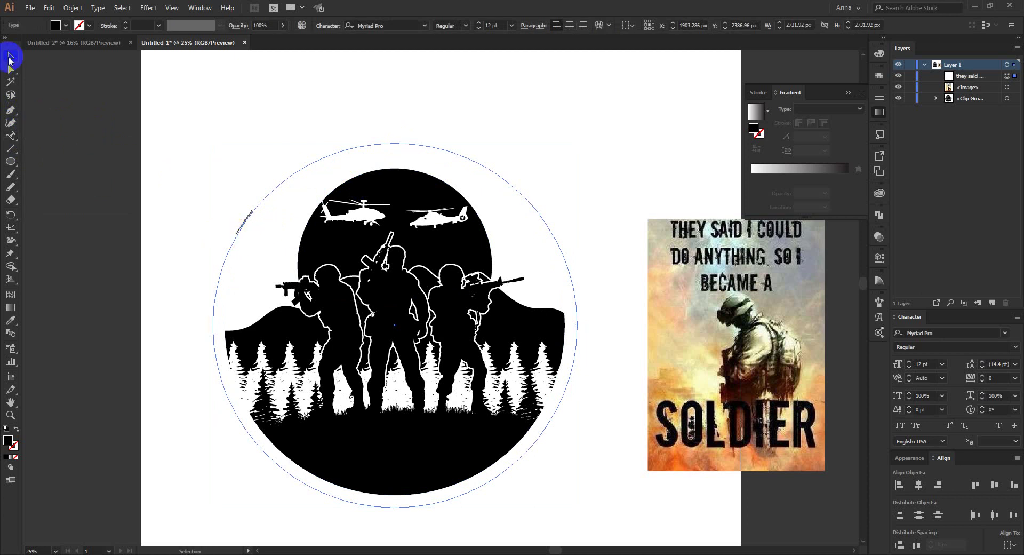
{"action": "left_click", "coordinate": [489, 26]}
{"action": "type", "text": "100"}
{"action": "key", "text": "Return"}
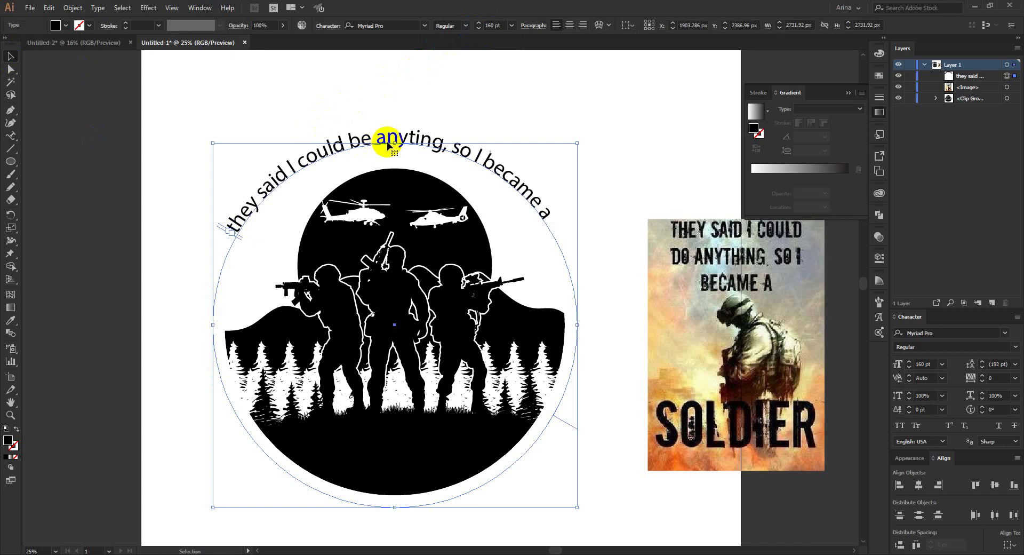
Step: Correct the misspelled word "anyting" in the curved quote to "anything"
{"action": "double_click", "coordinate": [418, 134]}
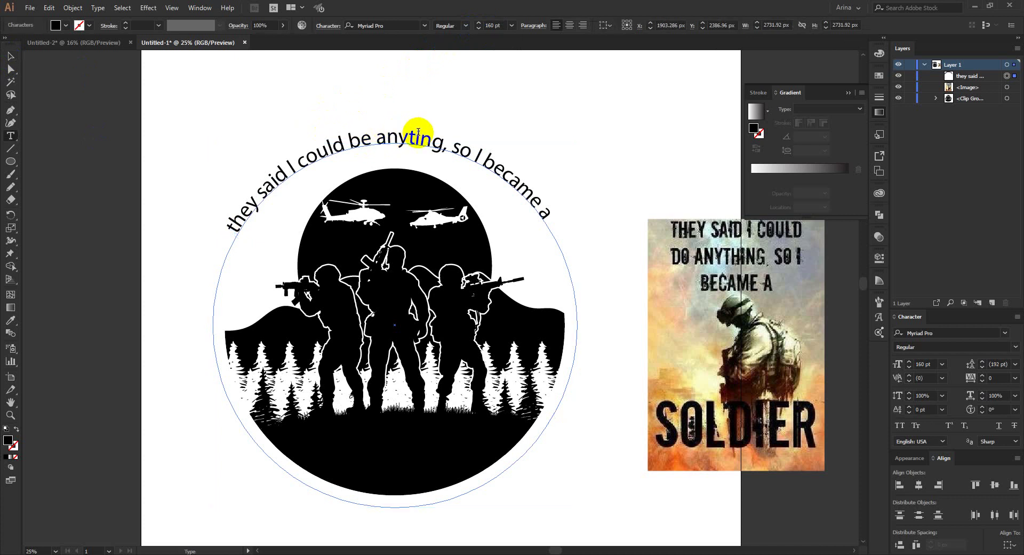
{"action": "type", "text": "h"}
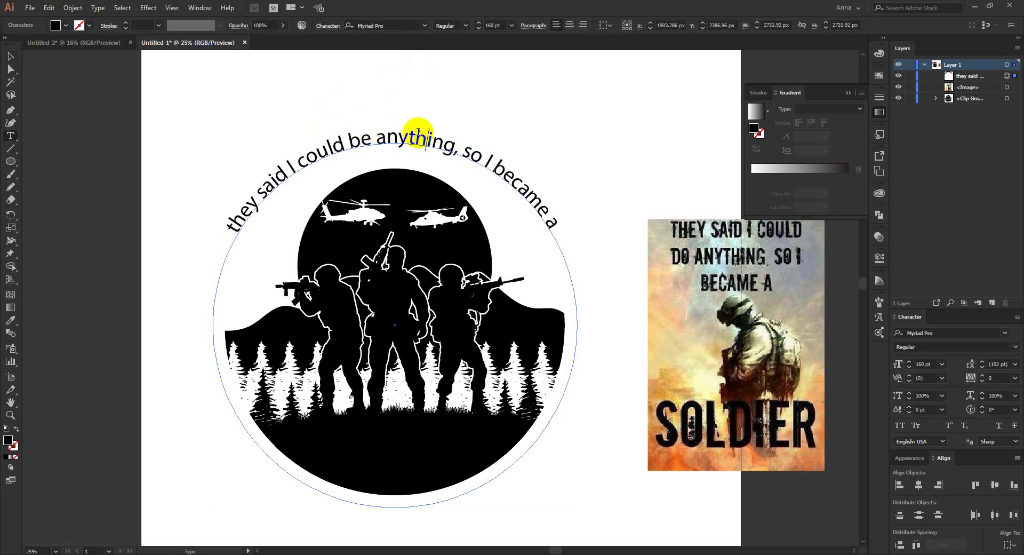
{"action": "left_click", "coordinate": [10, 56]}
Step: Change the font of the curved quote to STENCILAND
{"action": "left_click", "coordinate": [383, 26]}
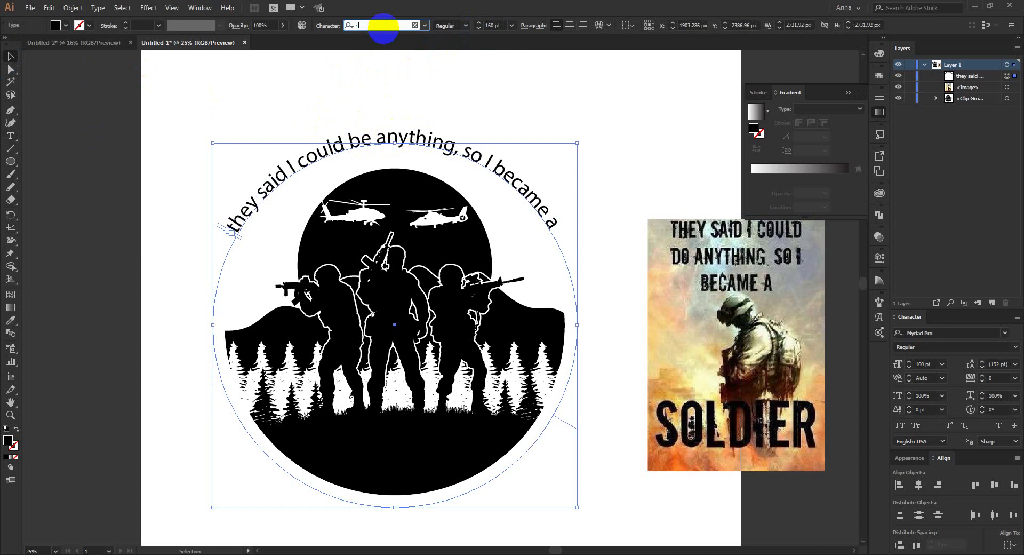
{"action": "type", "text": "sten"}
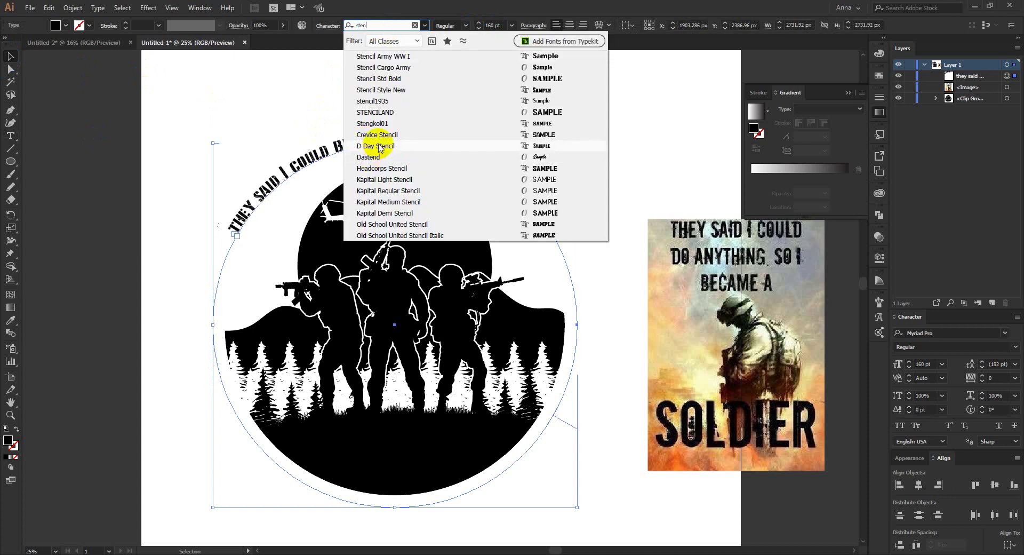
{"action": "left_click", "coordinate": [378, 113]}
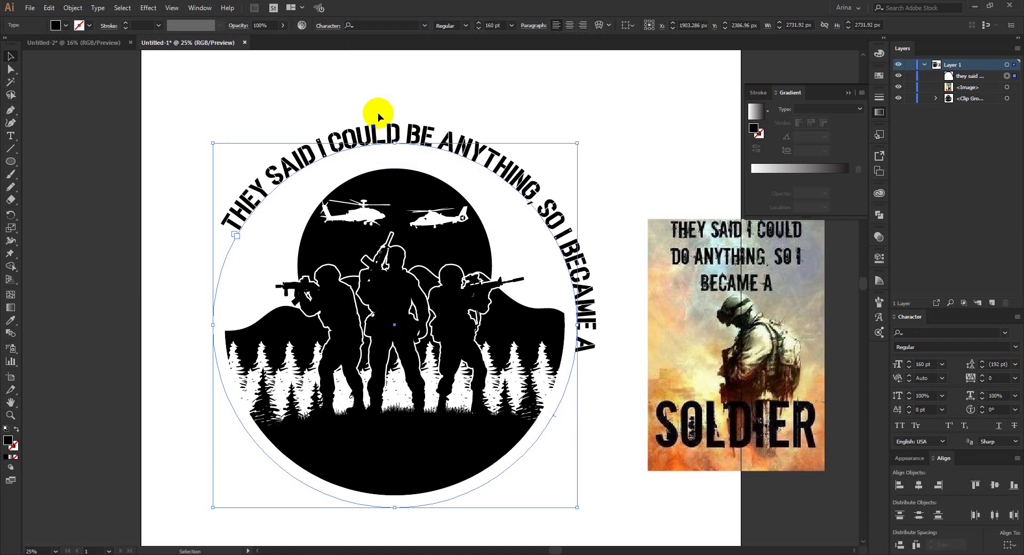
Step: Move the start and end brackets of the path text to opposite sides of the circle and centre-align the quote
{"action": "scroll", "coordinate": [373, 113], "scroll_direction": "down", "scroll_amount": 1}
{"action": "scroll", "coordinate": [389, 169], "scroll_direction": "up", "scroll_amount": 1}
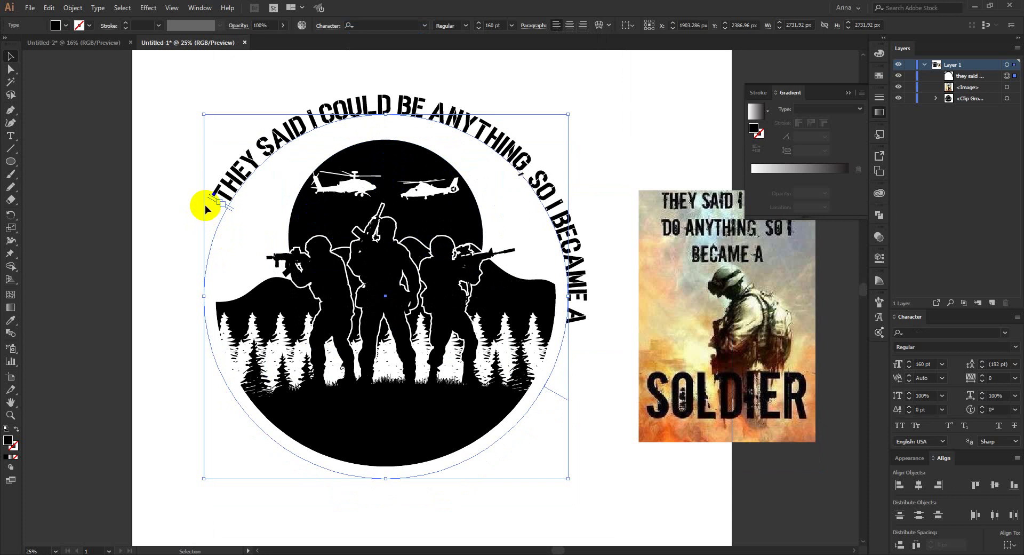
{"action": "left_click", "coordinate": [209, 200]}
{"action": "left_click_drag", "start_coordinate": [209, 199], "coordinate": [596, 295]}
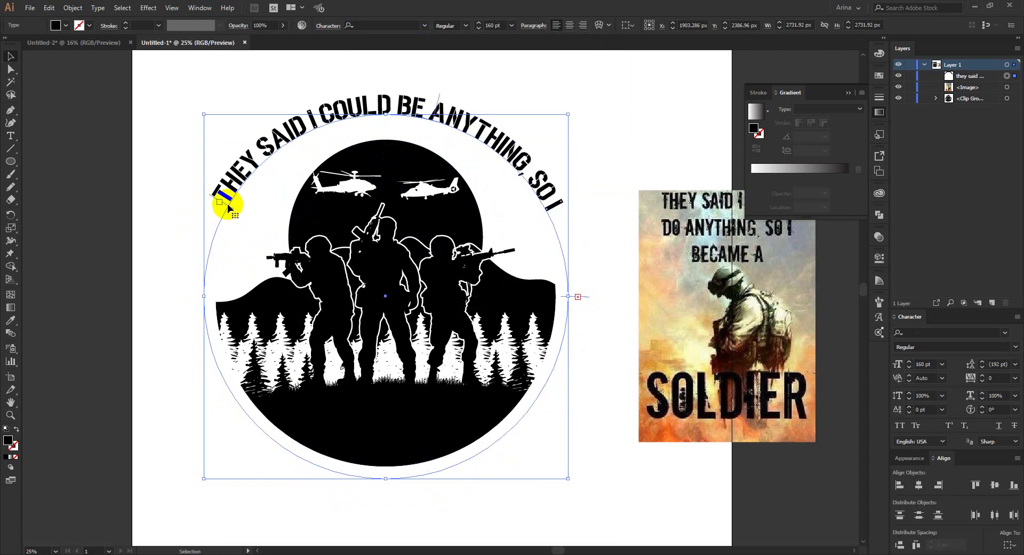
{"action": "left_click_drag", "start_coordinate": [228, 207], "coordinate": [174, 294]}
{"action": "left_click", "coordinate": [569, 25]}
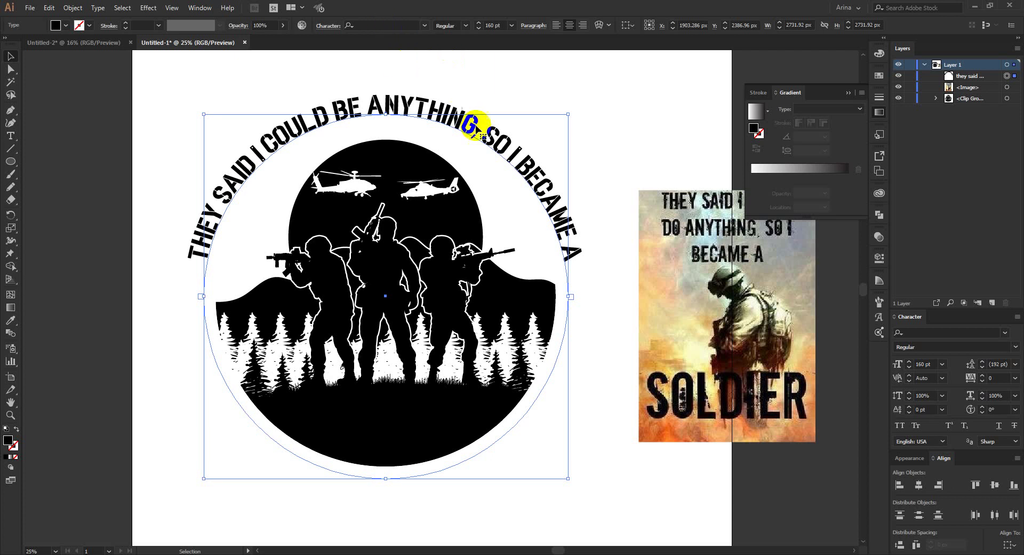
Step: Delete ", so I became a" from the curved quote so that it ends at "anything"
{"action": "double_click", "coordinate": [489, 134]}
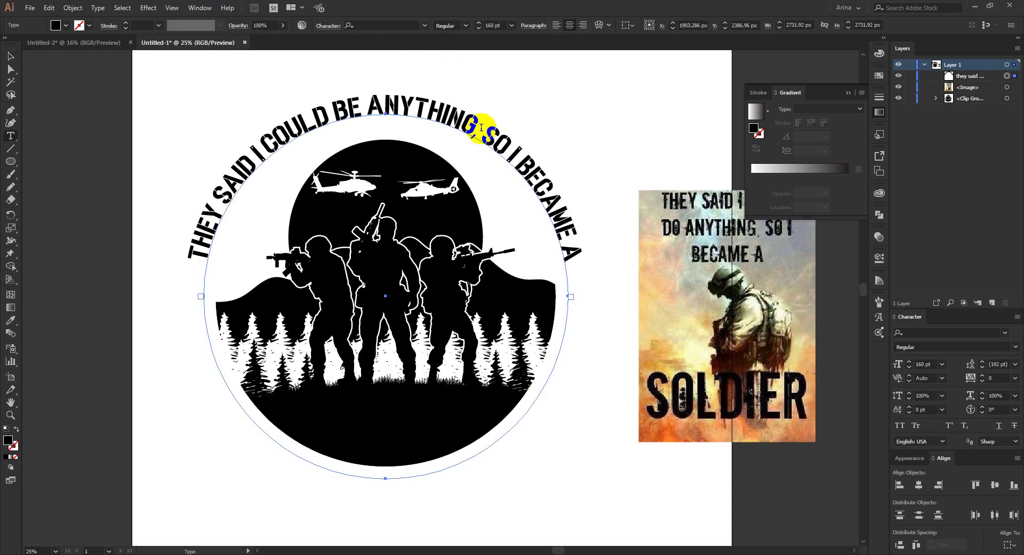
{"action": "left_click_drag", "start_coordinate": [476, 122], "coordinate": [593, 271]}
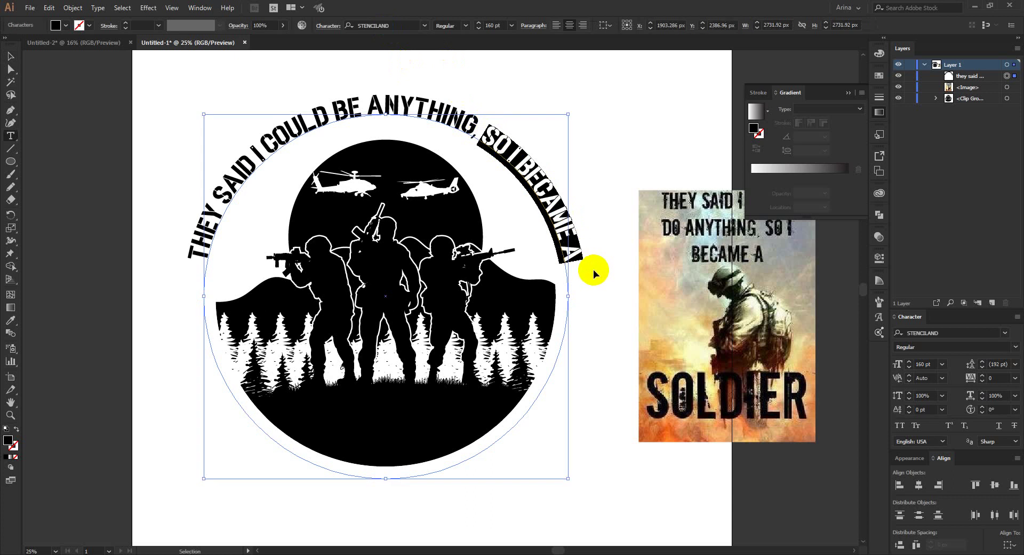
{"action": "key", "text": "BackSpace"}
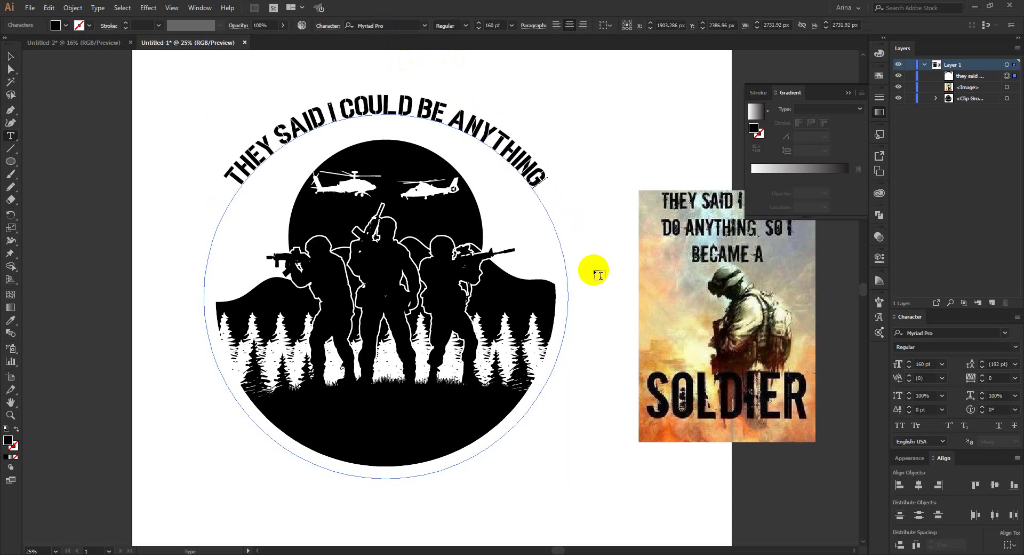
{"action": "left_click", "coordinate": [11, 56]}
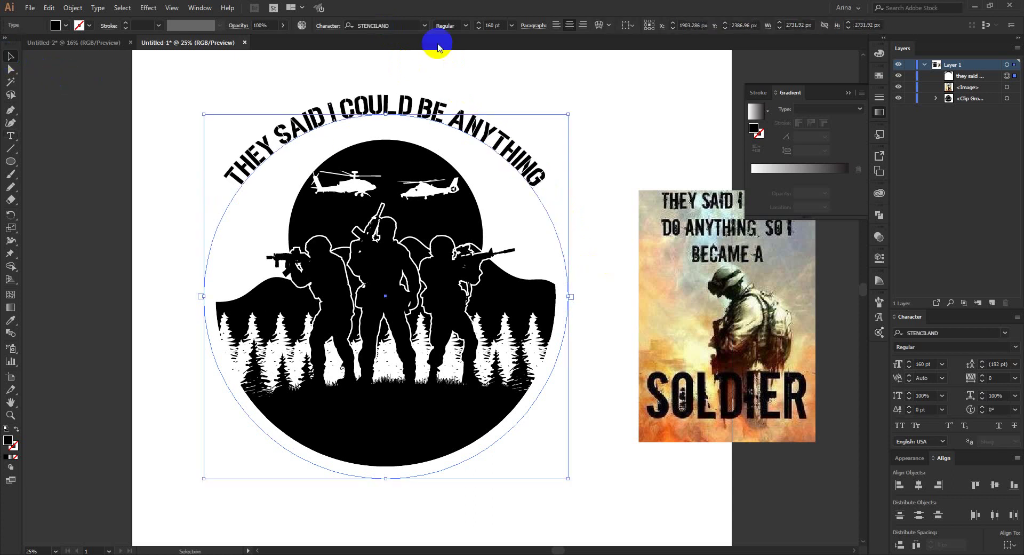
Step: Enlarge the curved quote to a font size of 260 pt
{"action": "left_click", "coordinate": [491, 25]}
{"action": "type", "text": "230"}
{"action": "key", "text": "Return"}
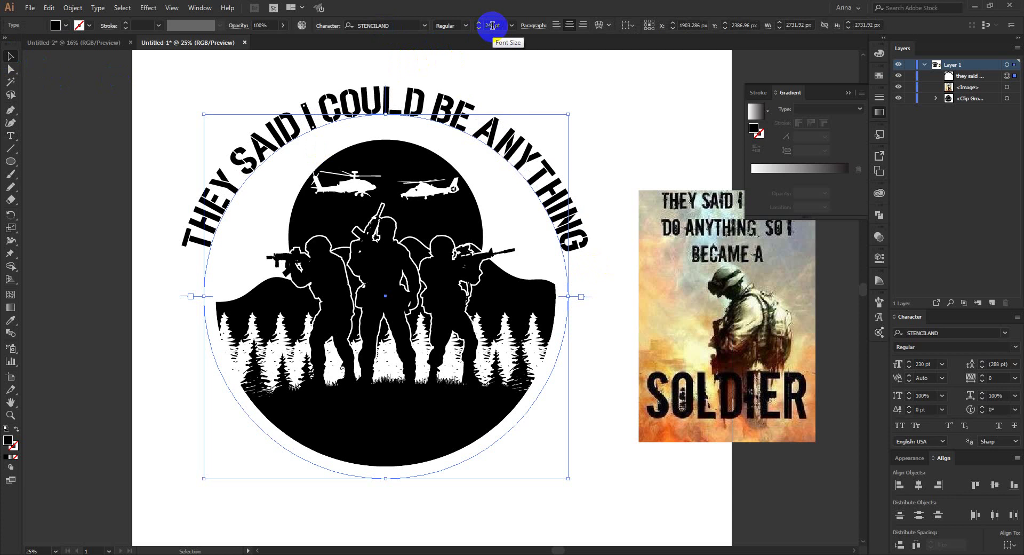
{"action": "type", "text": "260"}
{"action": "key", "text": "Return"}
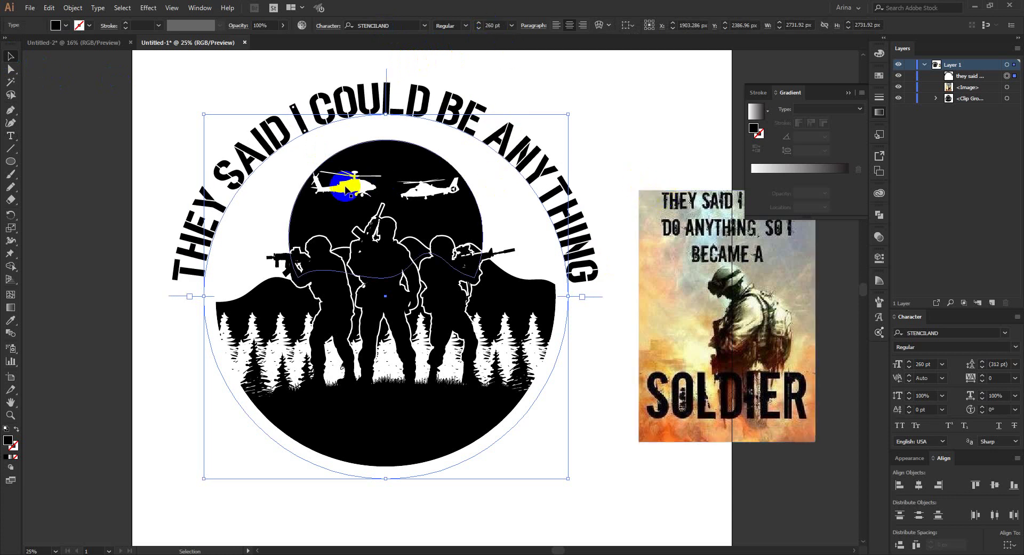
Step: Set the baseline shift of the curved quote to -110 pt
{"action": "left_click", "coordinate": [928, 414]}
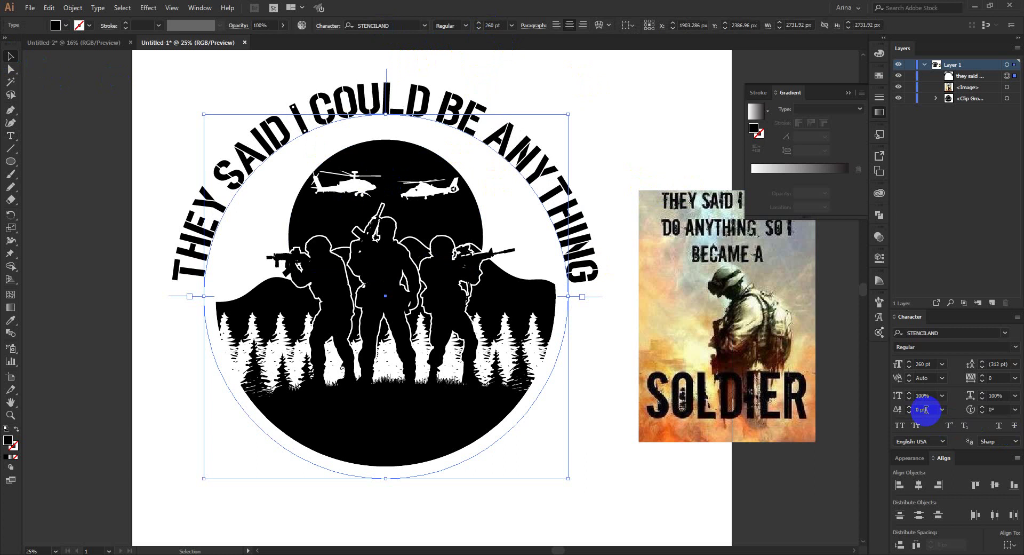
{"action": "scroll", "coordinate": [925, 410], "scroll_direction": "down", "scroll_amount": 8}
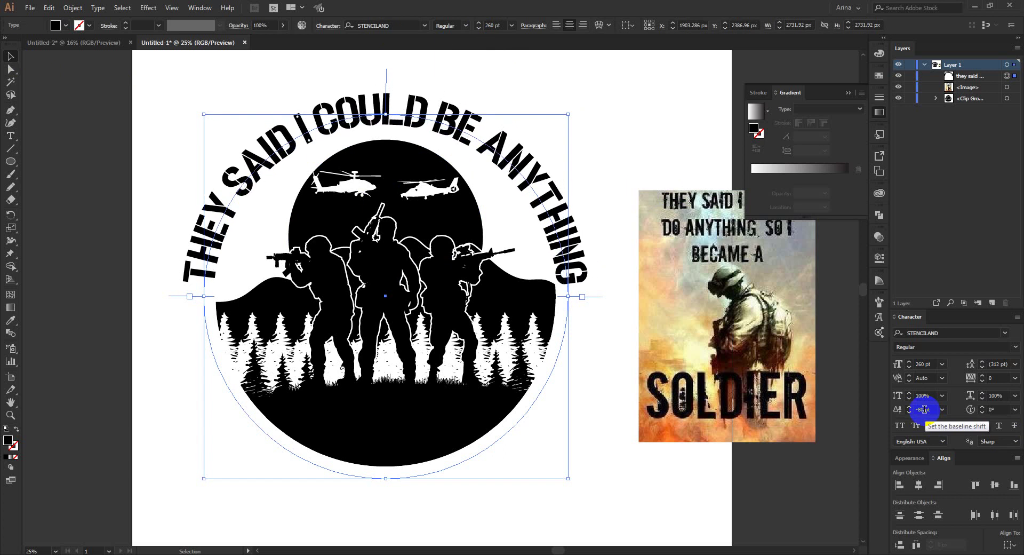
{"action": "scroll", "coordinate": [924, 409], "scroll_direction": "down", "scroll_amount": 3}
Step: Reduce the curved quote's font size to 240 pt and set its tracking to 50
{"action": "left_click", "coordinate": [498, 29]}
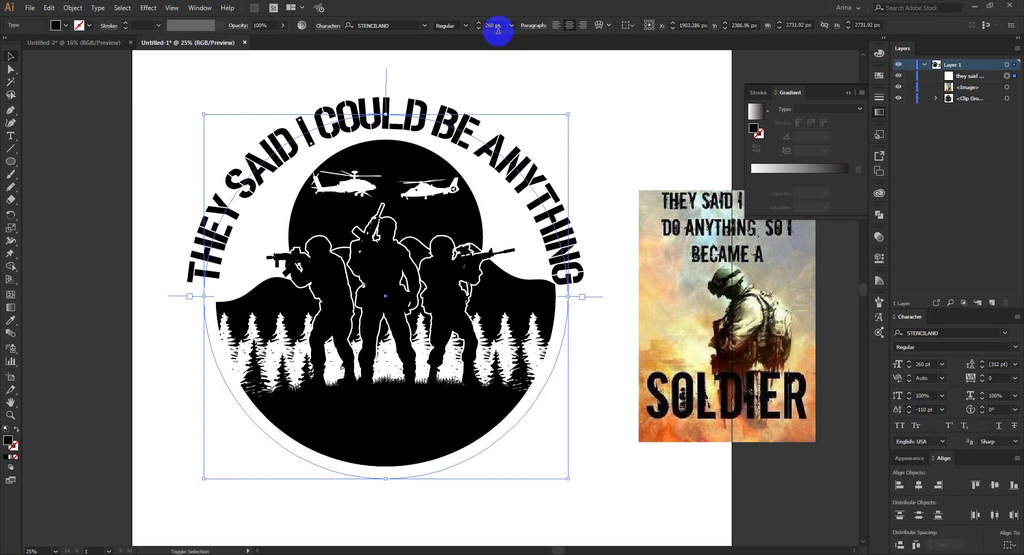
{"action": "scroll", "coordinate": [499, 29], "scroll_direction": "down", "scroll_amount": 2}
{"action": "left_click", "coordinate": [988, 379]}
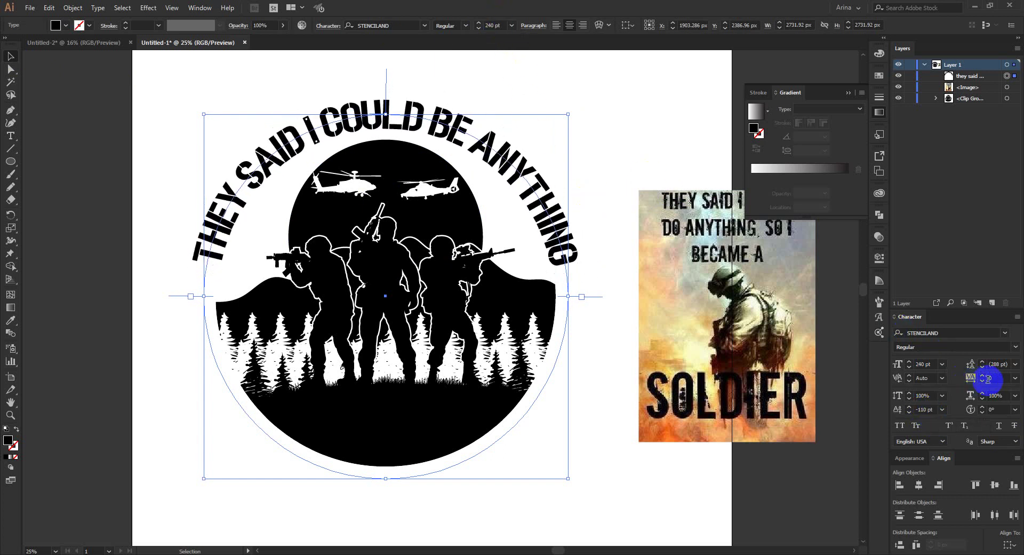
{"action": "scroll", "coordinate": [992, 377], "scroll_direction": "up", "scroll_amount": 3}
{"action": "scroll", "coordinate": [995, 374], "scroll_direction": "up", "scroll_amount": 1}
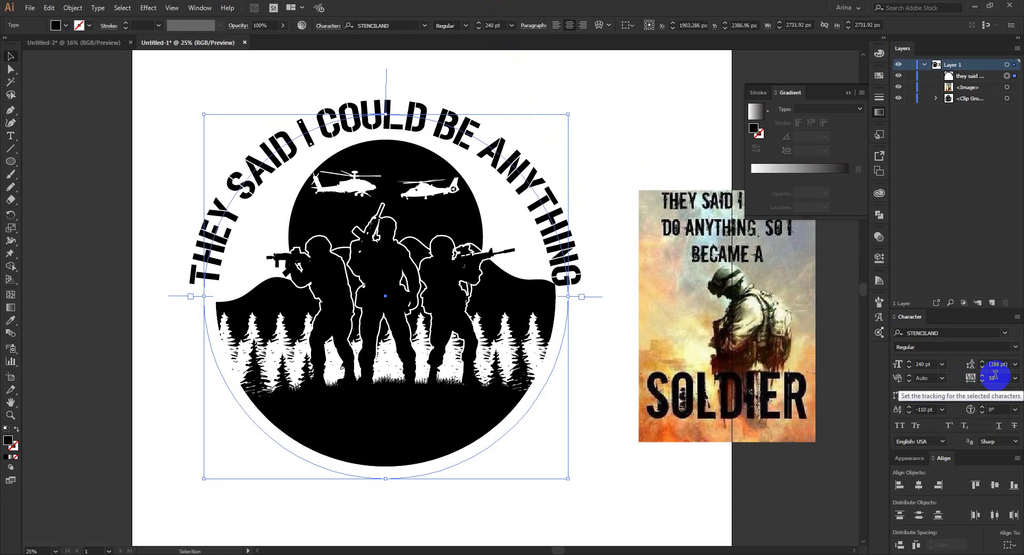
Step: Set the curved quote's font size to 230 pt and shift the text slightly along its path to balance it above the illustration
{"action": "double_click", "coordinate": [201, 286]}
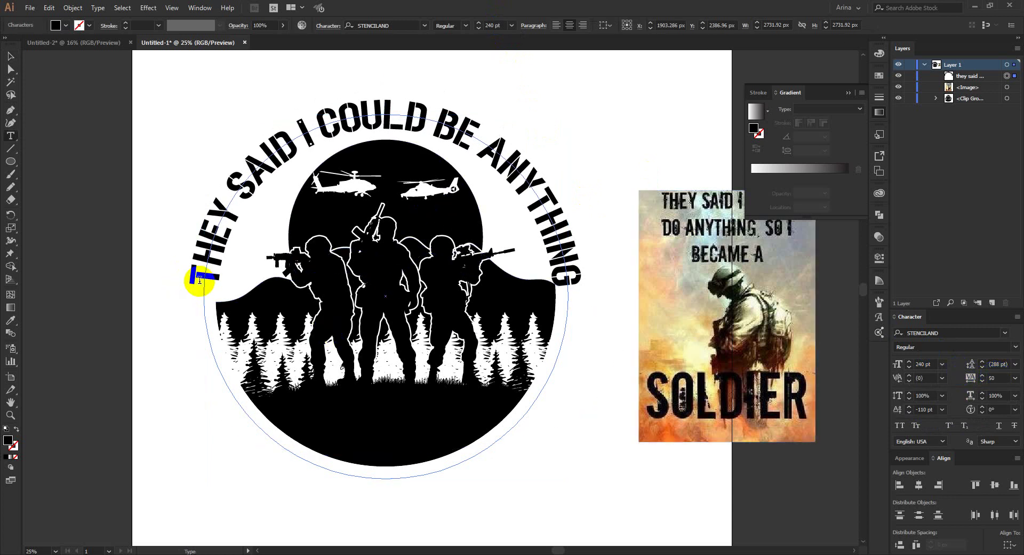
{"action": "left_click", "coordinate": [11, 56]}
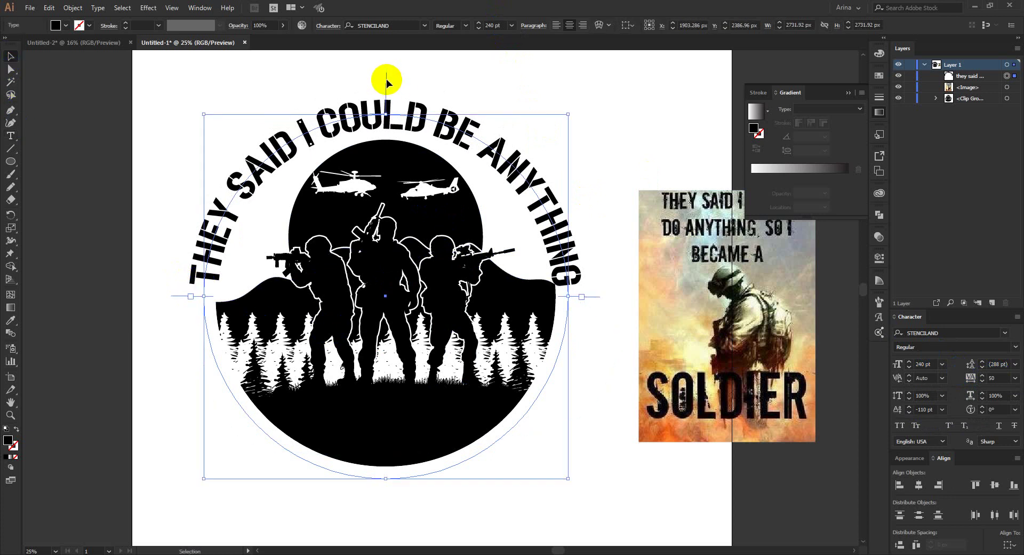
{"action": "left_click_drag", "start_coordinate": [386, 79], "coordinate": [383, 78]}
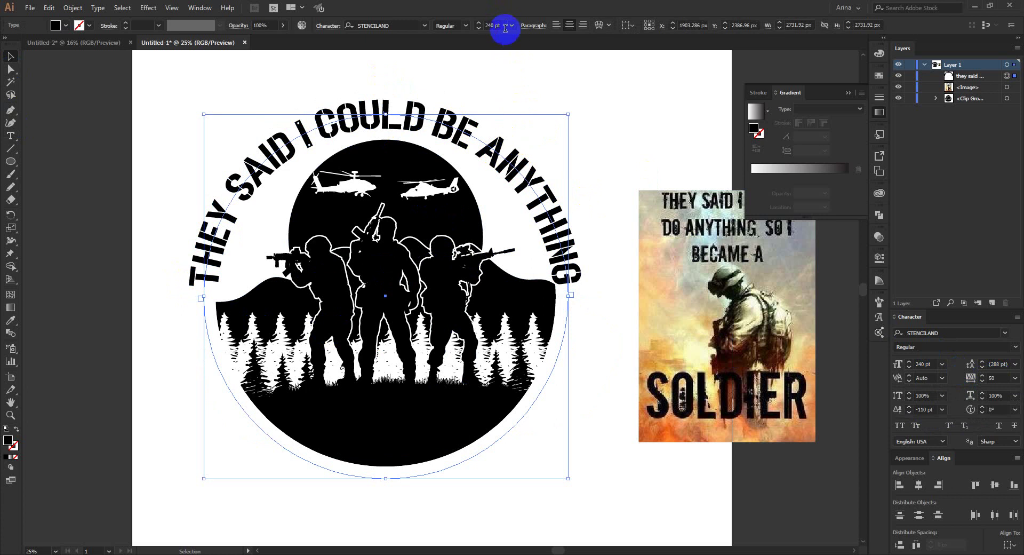
{"action": "scroll", "coordinate": [501, 25], "scroll_direction": "down", "scroll_amount": 1}
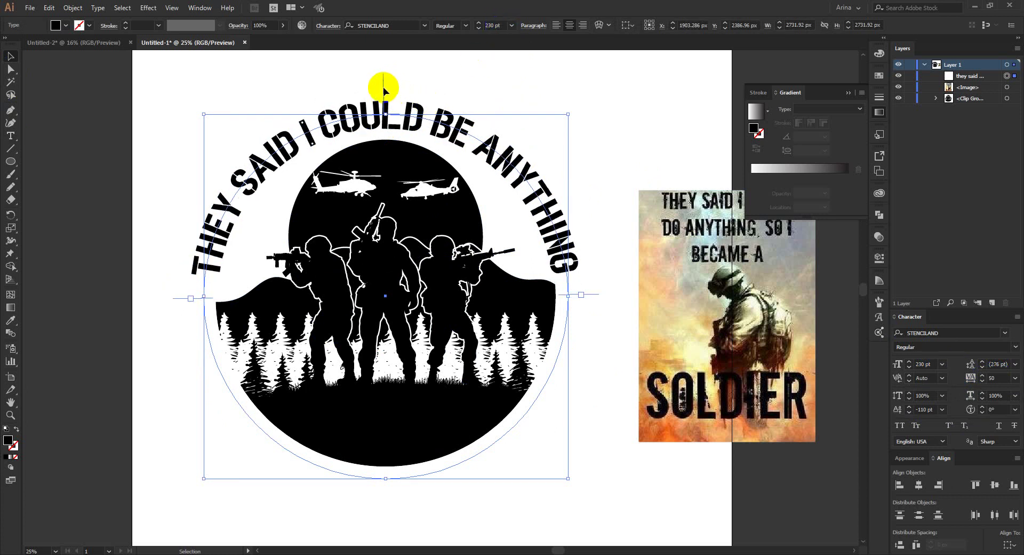
{"action": "left_click_drag", "start_coordinate": [382, 87], "coordinate": [377, 88]}
{"action": "left_click", "coordinate": [448, 60]}
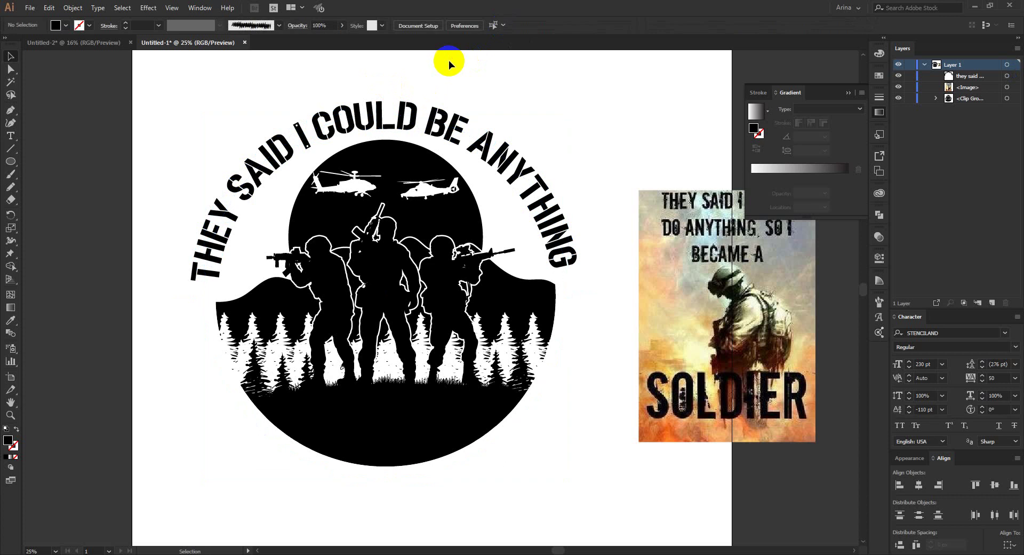
Step: Add the point text "so I became a" and place it in the black lower part of the circular illustration
{"action": "scroll", "coordinate": [417, 193], "scroll_direction": "down", "scroll_amount": 1}
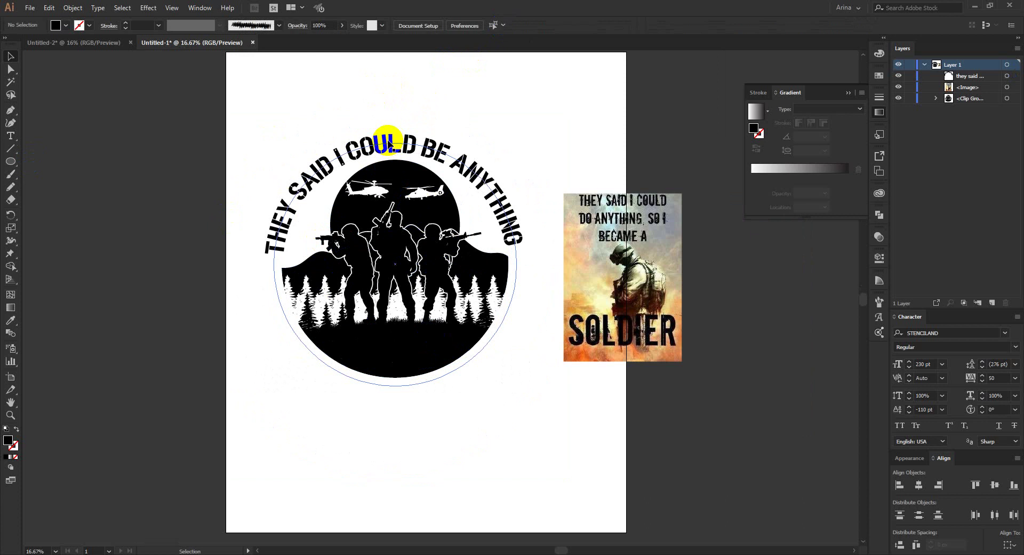
{"action": "left_click", "coordinate": [10, 135]}
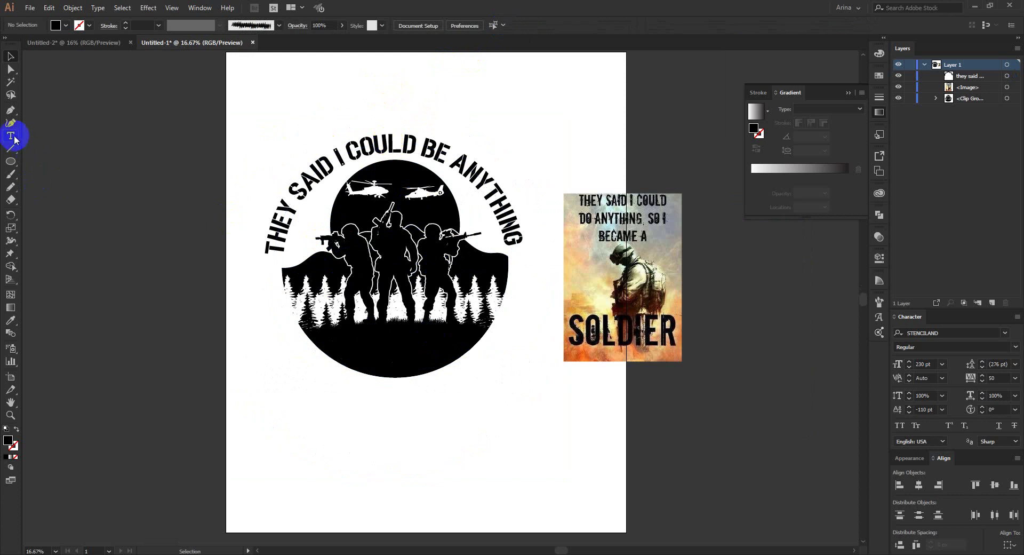
{"action": "left_click", "coordinate": [339, 440]}
{"action": "type", "text": "so I became a"}
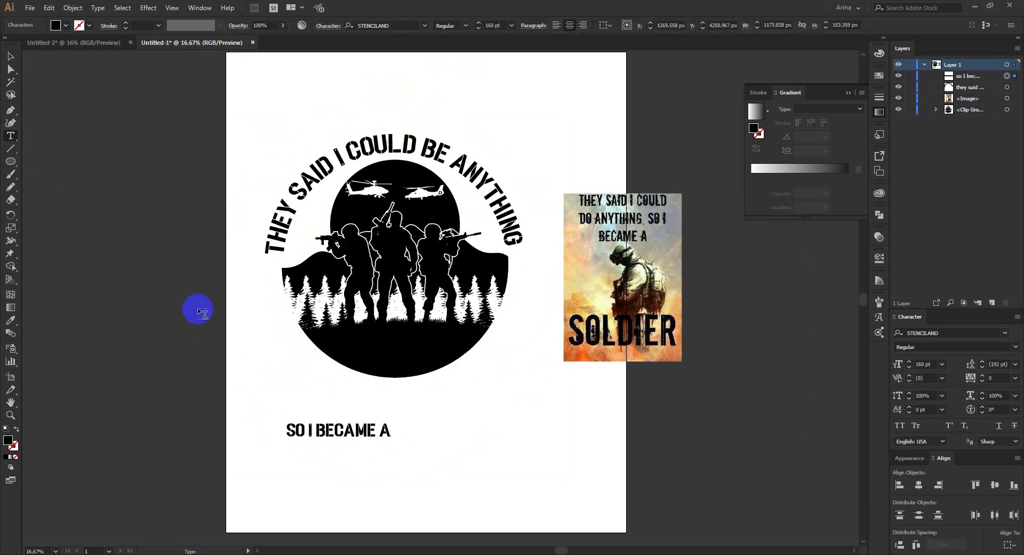
{"action": "left_click", "coordinate": [11, 56]}
Step: Duplicate the "so I became a" text below the illustration and replace the copy's wording with "SOLDIER"
{"action": "left_click_drag", "start_coordinate": [349, 435], "coordinate": [413, 445]}
{"action": "double_click", "coordinate": [414, 444]}
{"action": "key", "text": "ctrl+a"}
{"action": "type", "text": "D"}
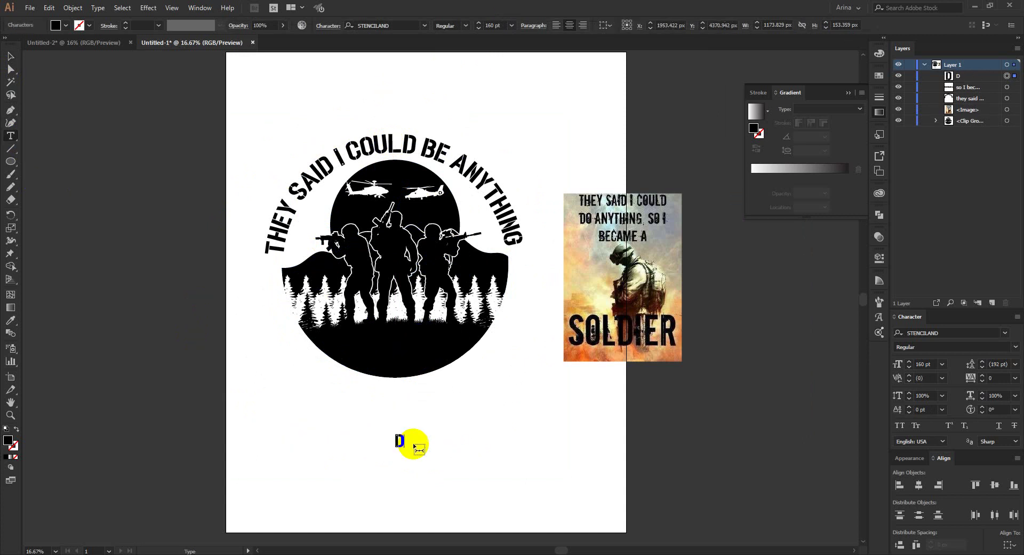
{"action": "type", "text": "OLDIER"}
{"action": "key", "text": "Home"}
{"action": "key", "text": "Delete"}
{"action": "type", "text": "S"}
{"action": "key", "text": "Escape"}
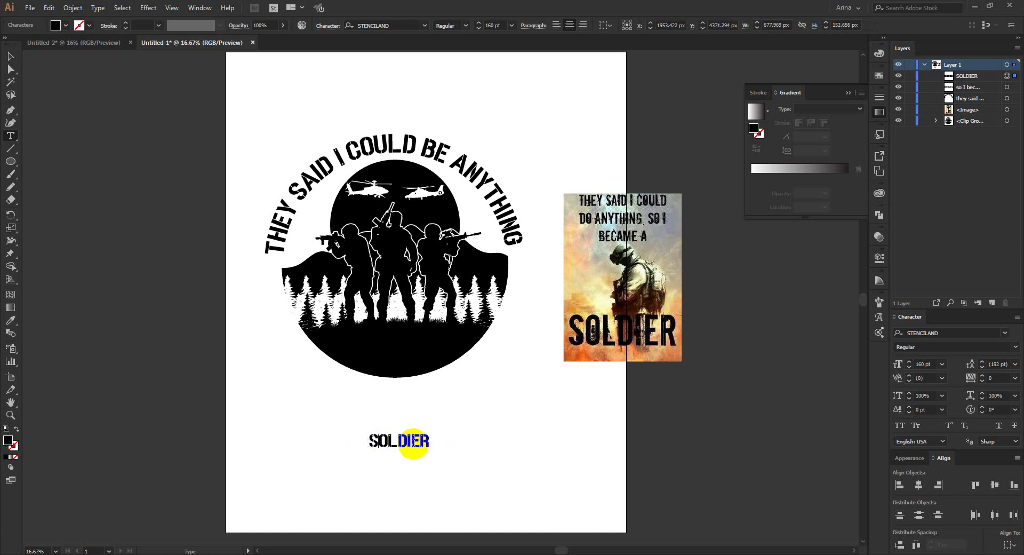
{"action": "left_click", "coordinate": [11, 56]}
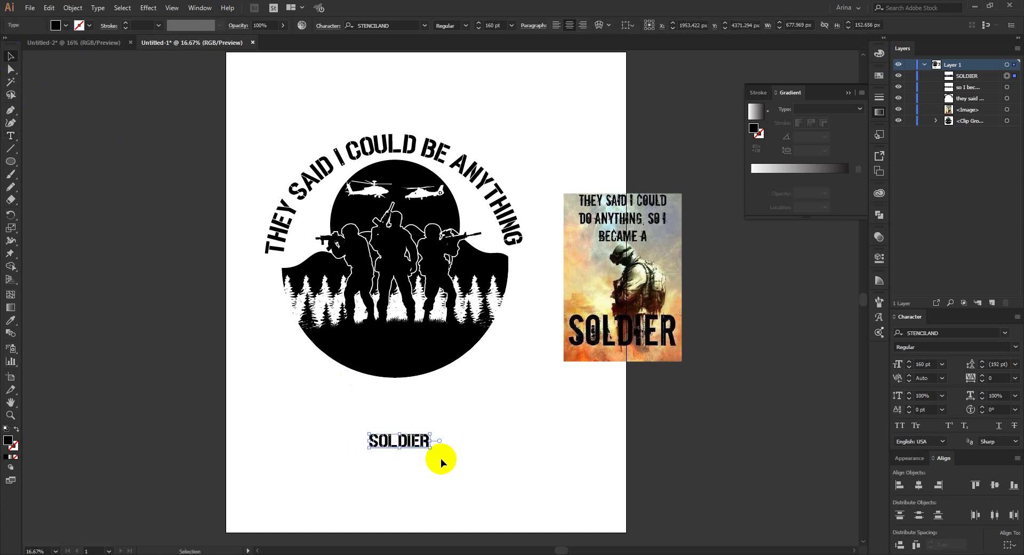
Step: Enlarge the SOLDIER text to about 560 pt and place it centred over the lower edge of the circular illustration
{"action": "left_click_drag", "start_coordinate": [432, 441], "coordinate": [644, 442]}
{"action": "left_click_drag", "start_coordinate": [527, 438], "coordinate": [422, 367]}
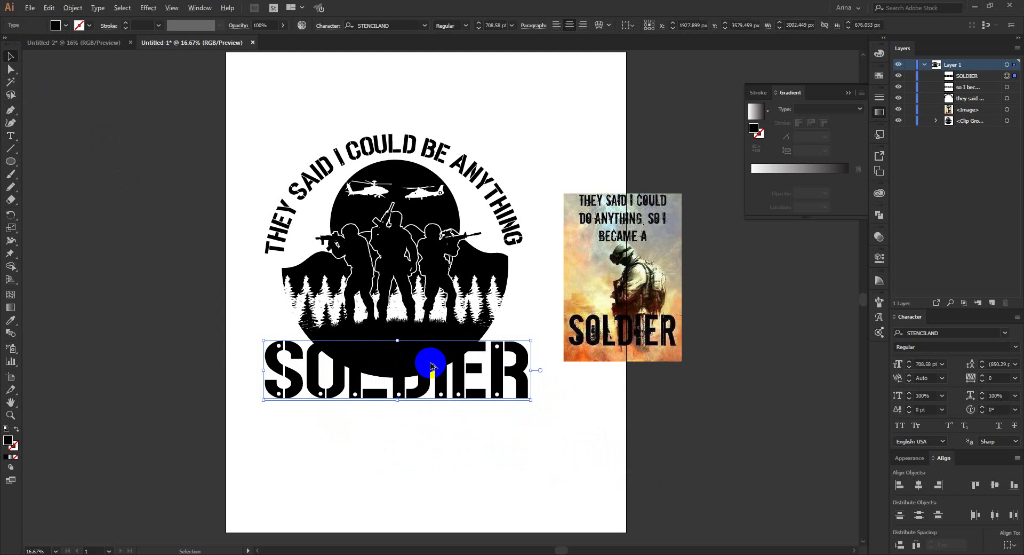
{"action": "scroll", "coordinate": [432, 366], "scroll_direction": "up", "scroll_amount": 1}
{"action": "left_click_drag", "start_coordinate": [578, 372], "coordinate": [540, 375]}
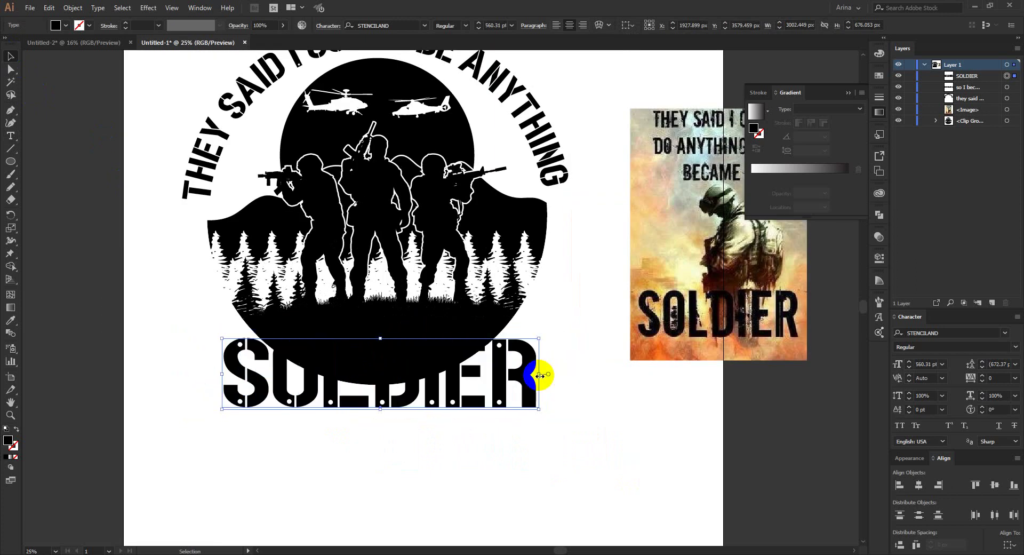
Step: Convert the "so I became a" text to outlines and fill it with white
{"action": "right_click", "coordinate": [377, 329]}
{"action": "left_click", "coordinate": [403, 404]}
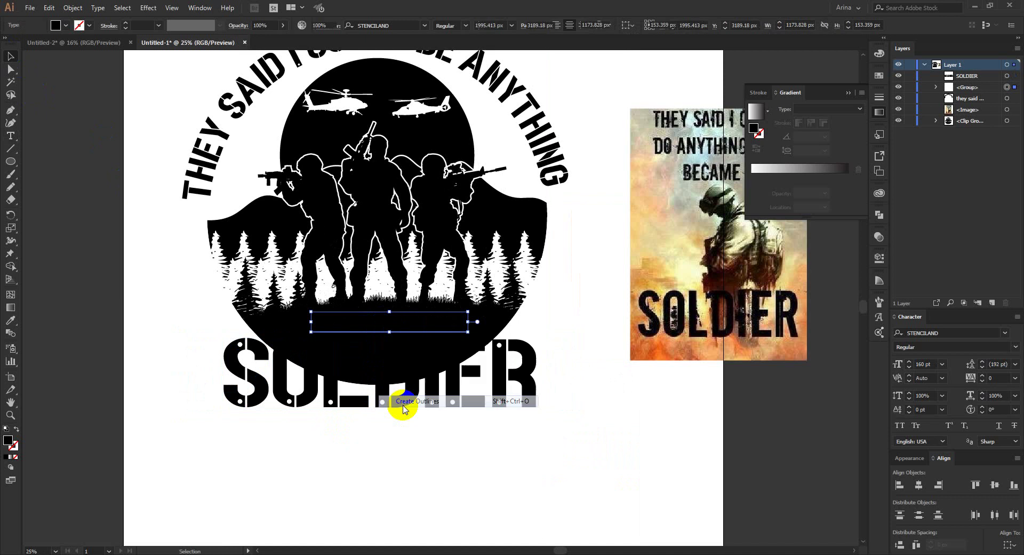
{"action": "left_click", "coordinate": [66, 25]}
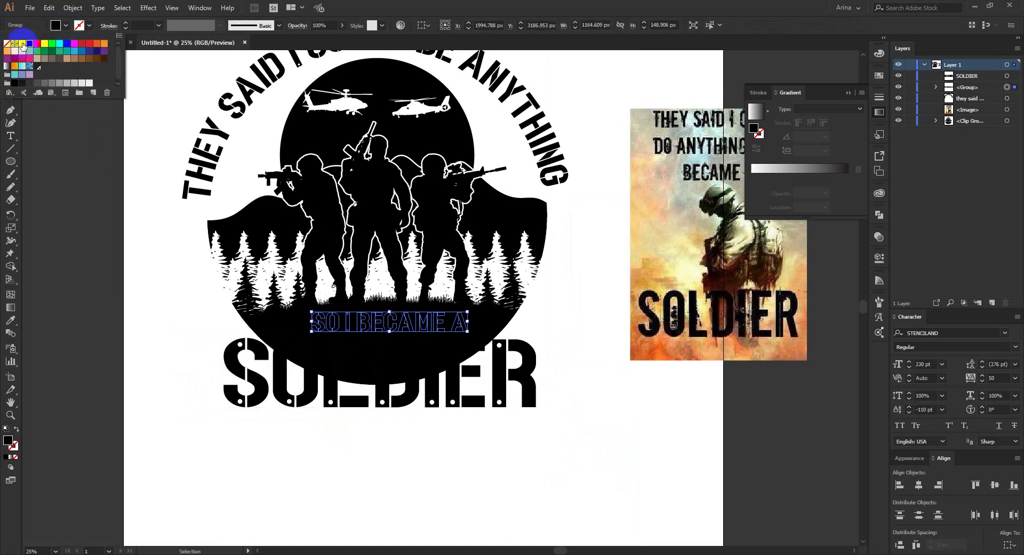
{"action": "left_click", "coordinate": [23, 45]}
{"action": "left_click", "coordinate": [430, 397]}
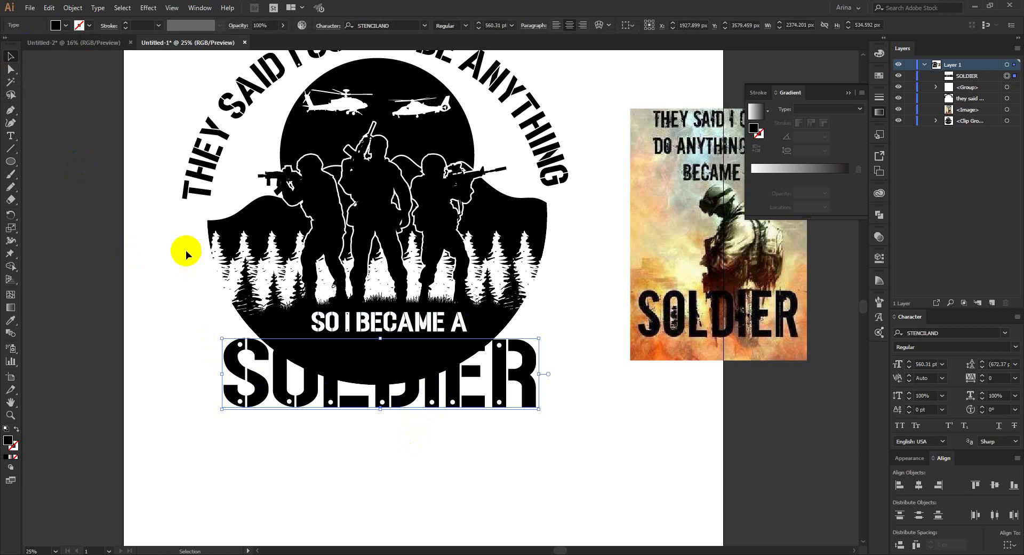
Step: Convert the SOLDIER text to outlines and move both SOLDIER and "so I became a" to the blank area below the illustration
{"action": "right_click", "coordinate": [291, 393]}
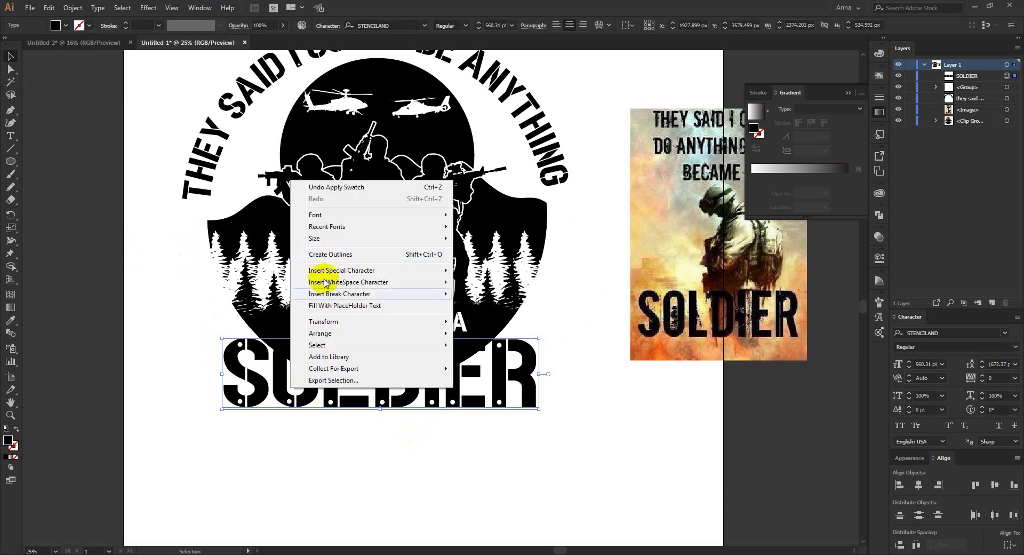
{"action": "left_click", "coordinate": [334, 254]}
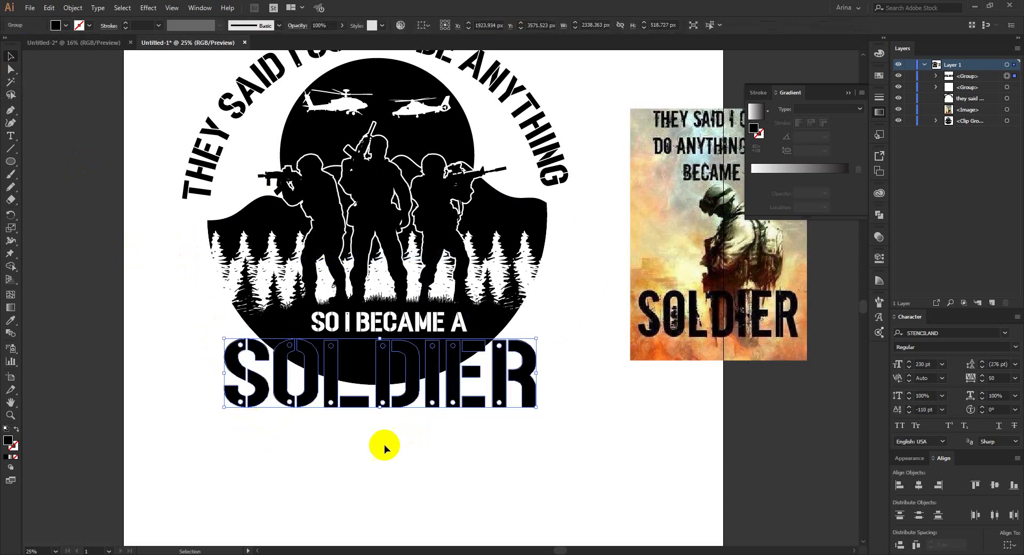
{"action": "key", "text": "ctrl+minus"}
{"action": "left_click_drag", "start_coordinate": [374, 355], "coordinate": [380, 450]}
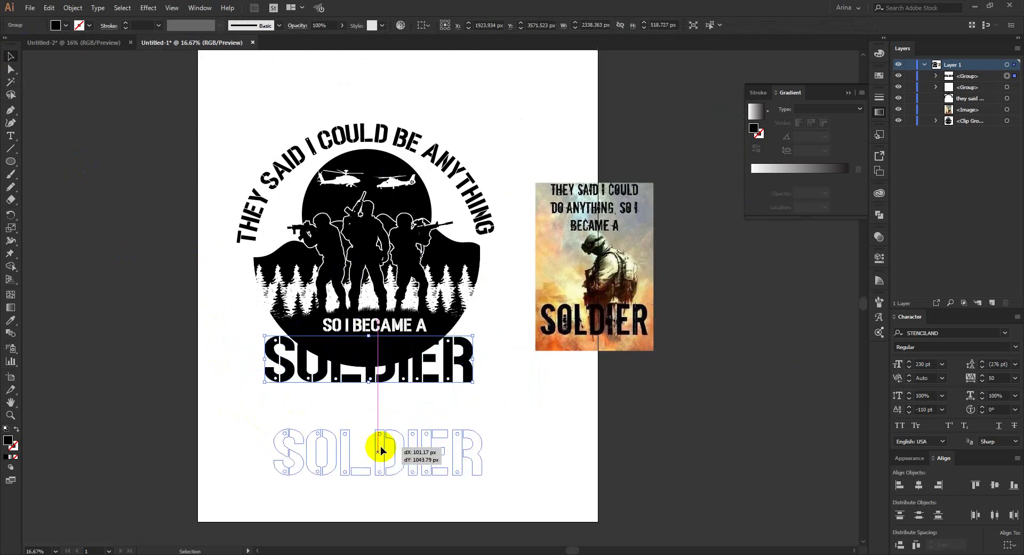
{"action": "left_click_drag", "start_coordinate": [376, 327], "coordinate": [382, 404]}
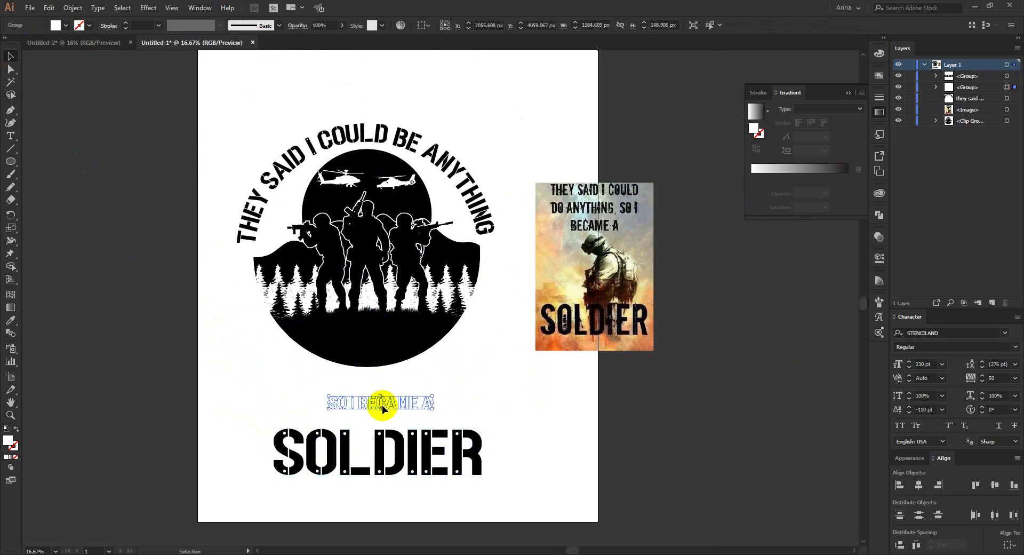
Step: Recolour the "so I became a" lettering with black sampled from the illustration and undo the stray brush mark
{"action": "key", "text": "i"}
{"action": "left_click", "coordinate": [381, 349]}
{"action": "key", "text": "b"}
{"action": "left_click", "coordinate": [462, 410]}
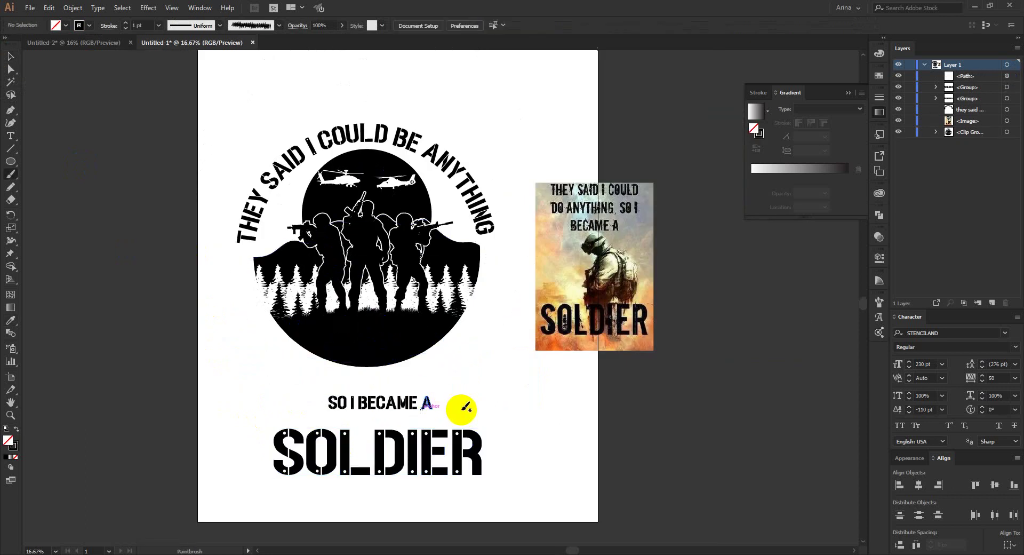
{"action": "key", "text": "ctrl+z"}
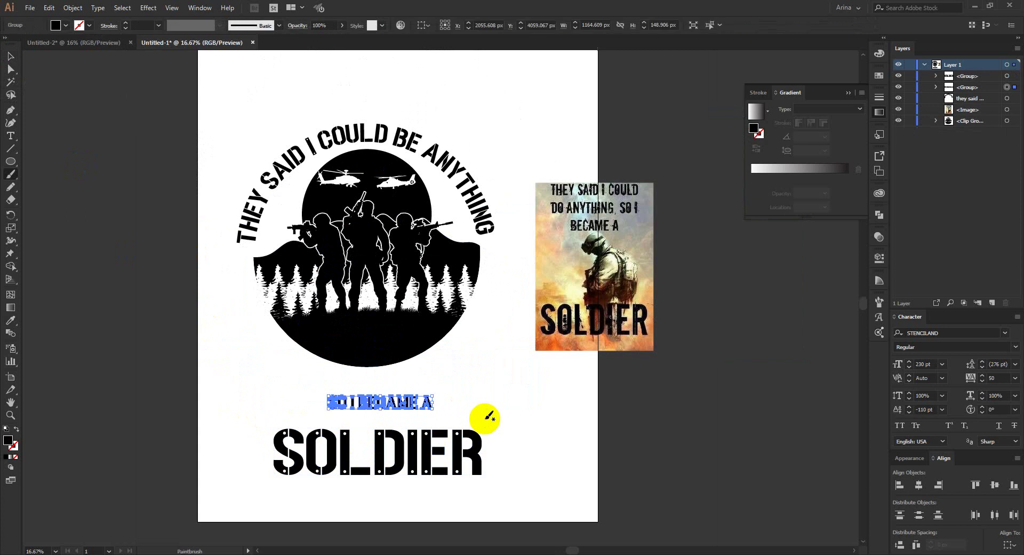
{"action": "key", "text": "v"}
{"action": "left_click", "coordinate": [476, 424]}
Step: Enlarge the R and the S of SOLDIER proportionally to about 757 px high, growing them outward from the shared baseline
{"action": "scroll", "coordinate": [438, 449], "scroll_direction": "up", "scroll_amount": 1}
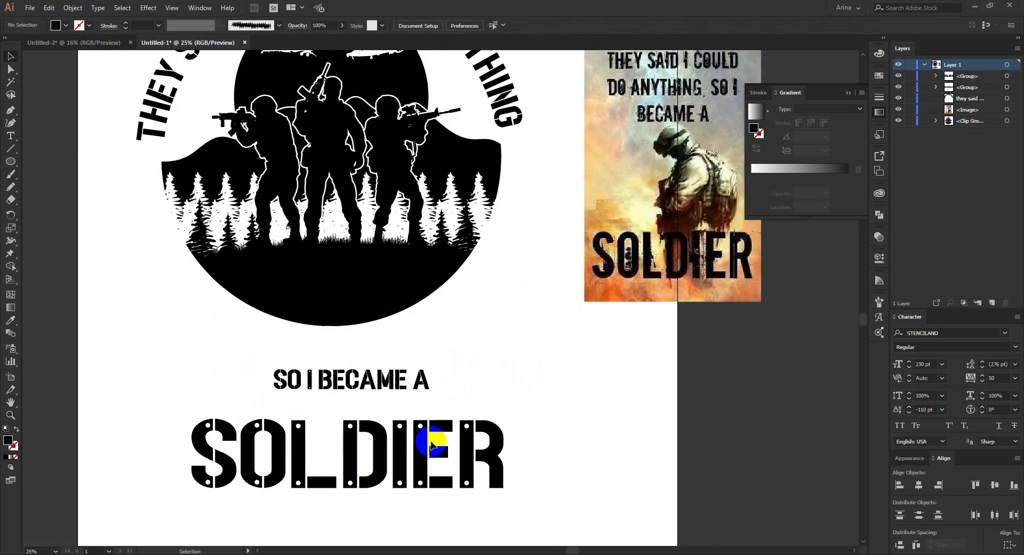
{"action": "left_click", "coordinate": [433, 442]}
{"action": "scroll", "coordinate": [456, 335], "scroll_direction": "down", "scroll_amount": 3}
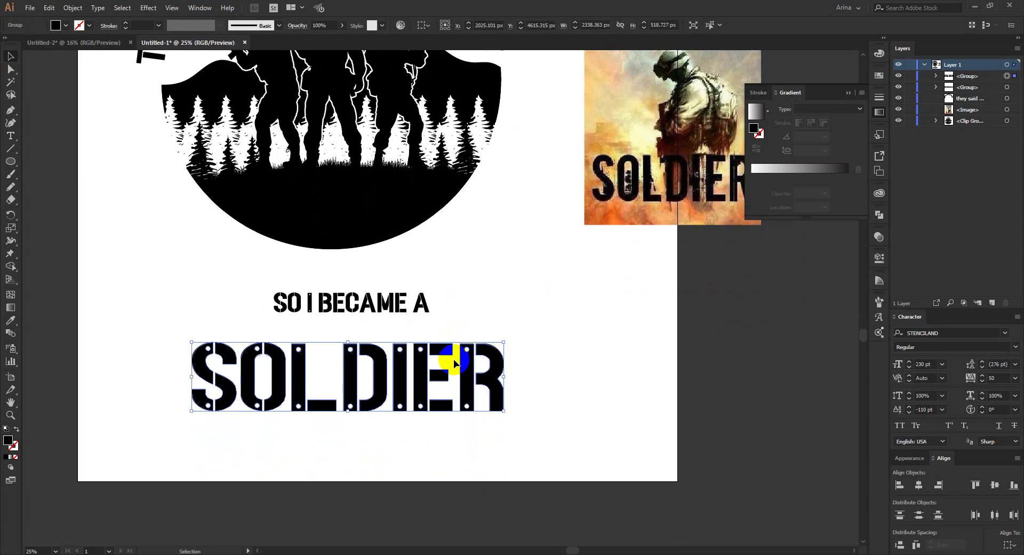
{"action": "double_click", "coordinate": [462, 361]}
{"action": "left_click", "coordinate": [461, 362]}
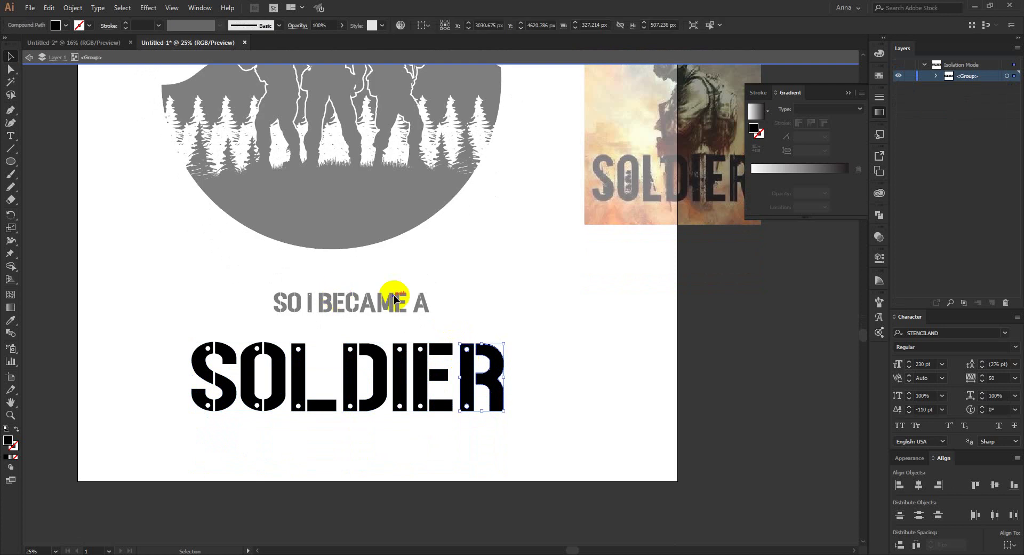
{"action": "left_click_drag", "start_coordinate": [504, 344], "coordinate": [528, 304]}
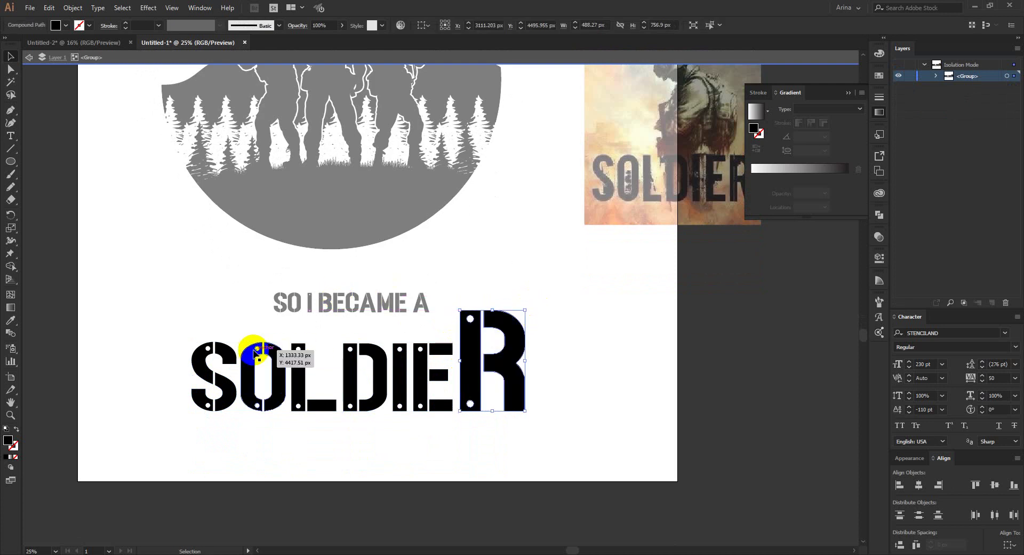
{"action": "left_click", "coordinate": [215, 349]}
{"action": "left_click_drag", "start_coordinate": [192, 342], "coordinate": [154, 306]}
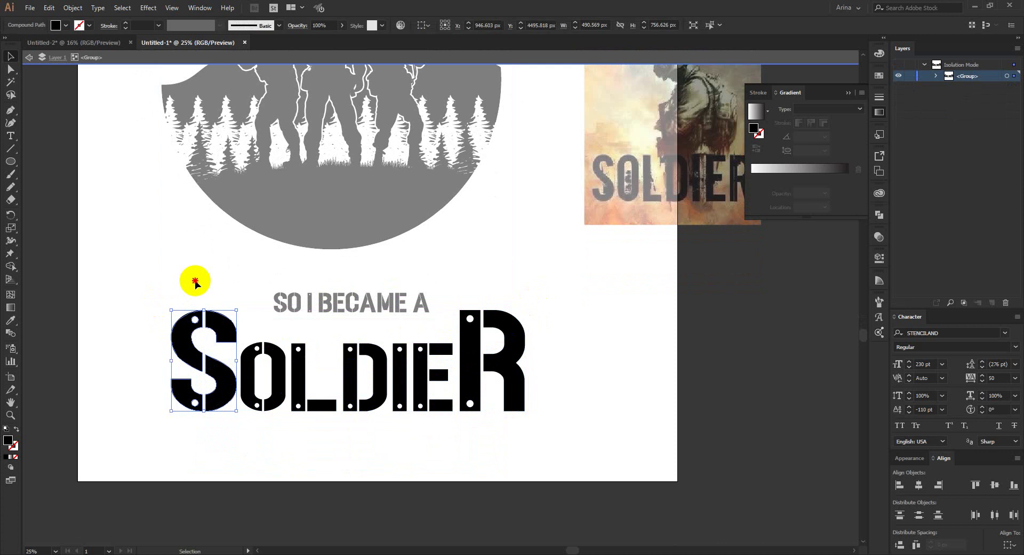
Step: Fit the "so I became a" lettering between the tall S and R, above the small letters, at about 1459 px wide
{"action": "double_click", "coordinate": [274, 321]}
{"action": "left_click", "coordinate": [367, 309]}
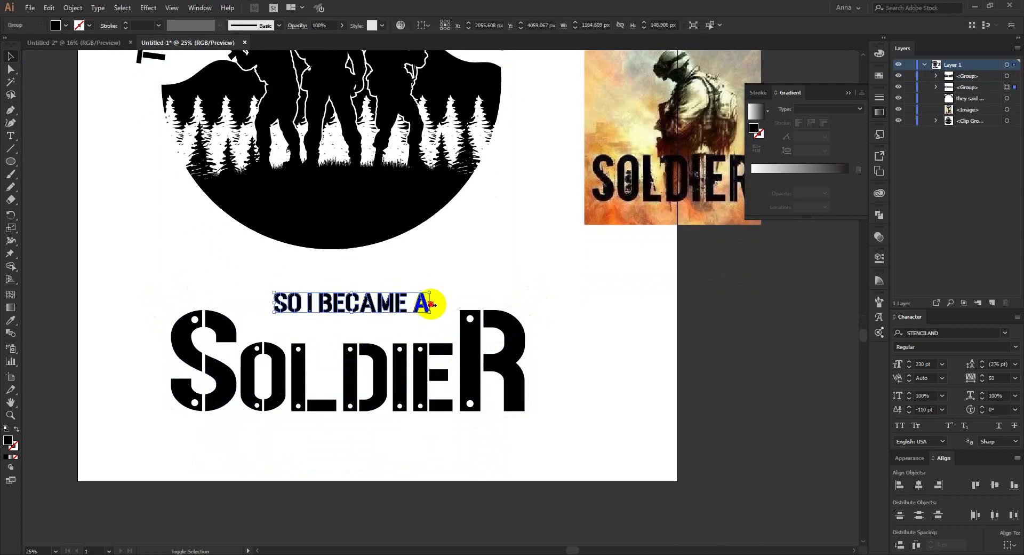
{"action": "left_click_drag", "start_coordinate": [432, 304], "coordinate": [453, 322]}
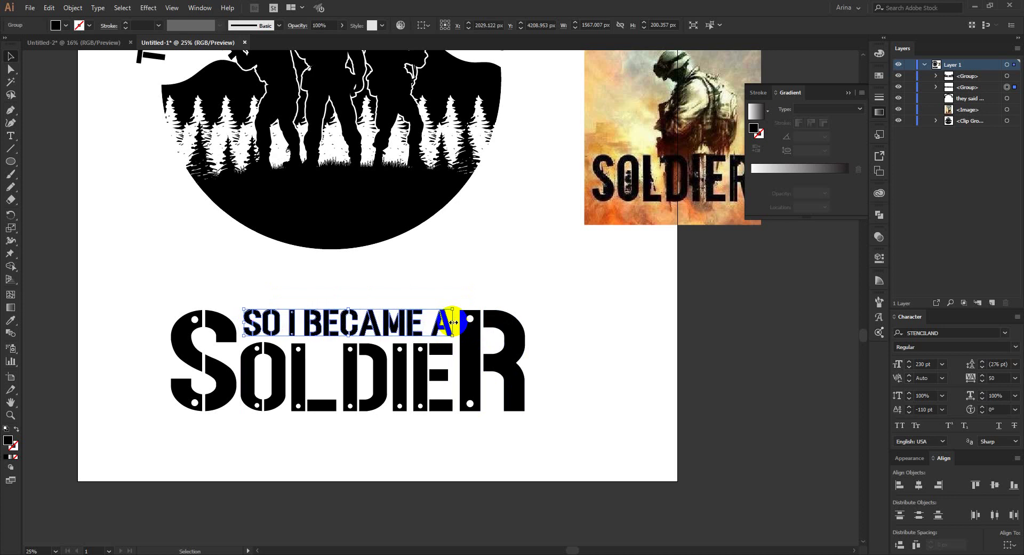
{"action": "key", "text": "Right"}
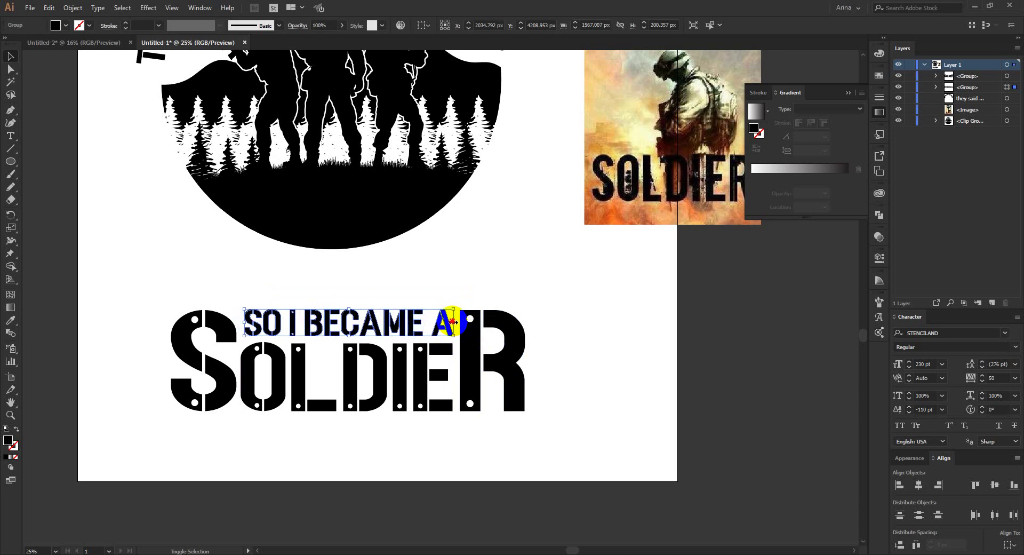
{"action": "left_click_drag", "start_coordinate": [244, 323], "coordinate": [240, 322]}
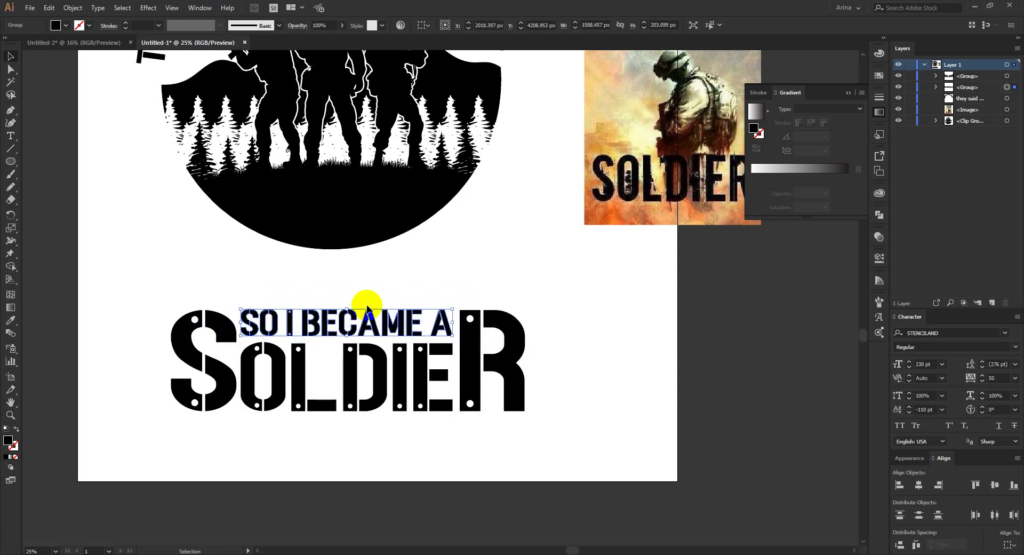
{"action": "left_click", "coordinate": [380, 277]}
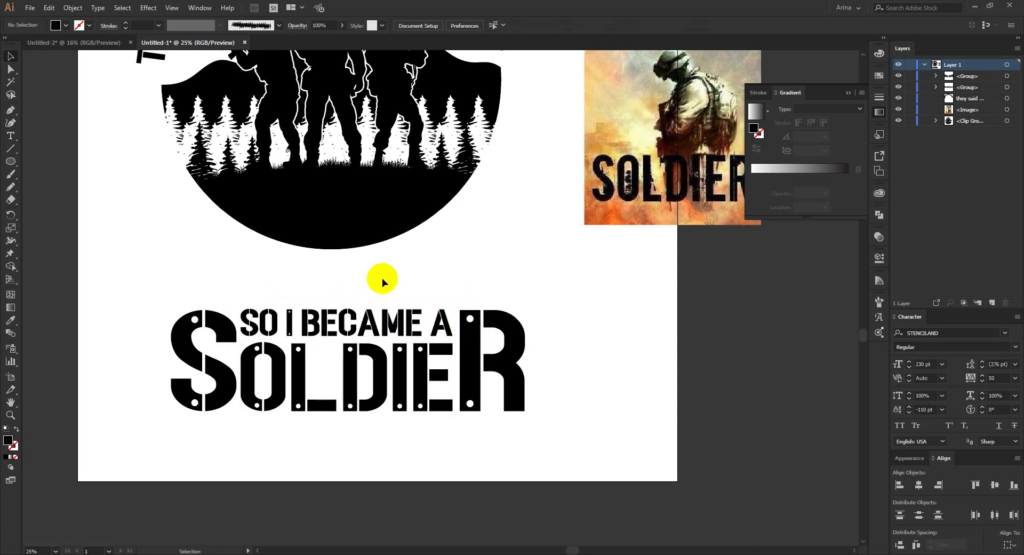
{"action": "left_click", "coordinate": [452, 325]}
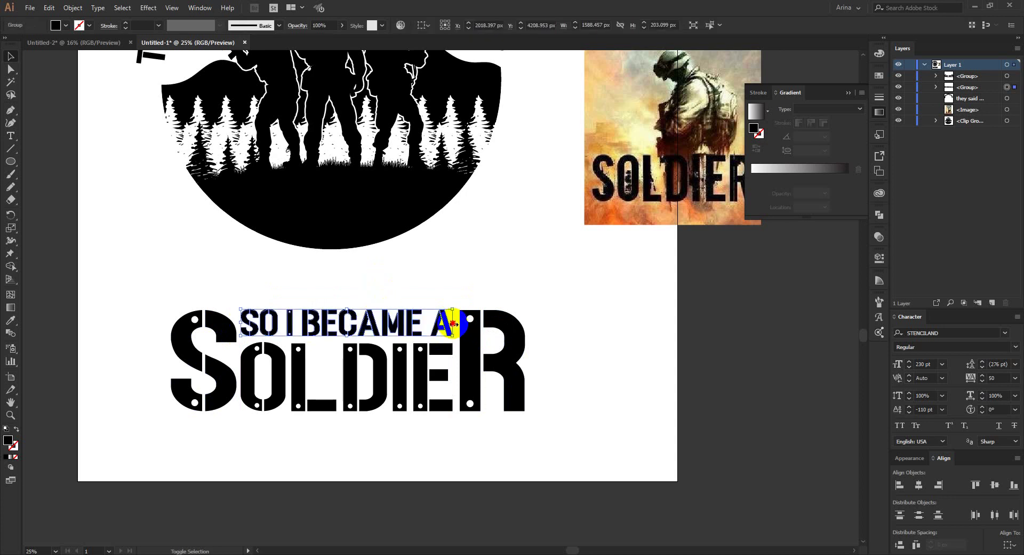
{"action": "left_click_drag", "start_coordinate": [453, 324], "coordinate": [444, 322]}
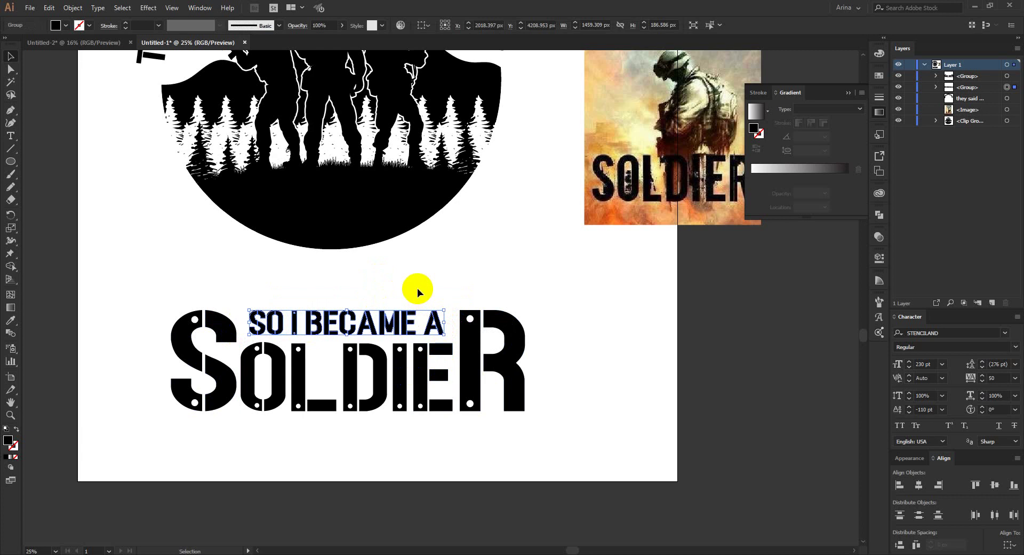
{"action": "key", "text": "Down"}
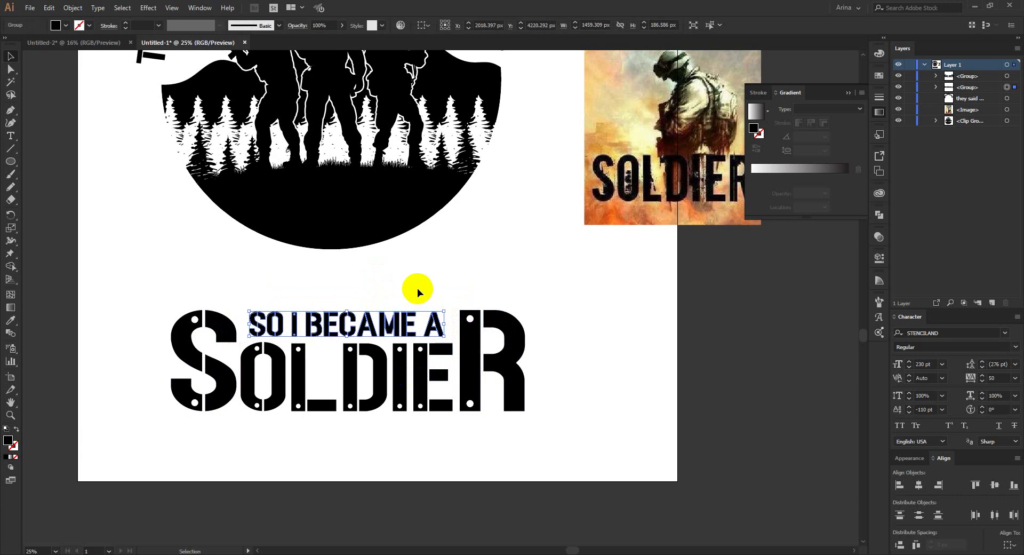
{"action": "left_click", "coordinate": [441, 288]}
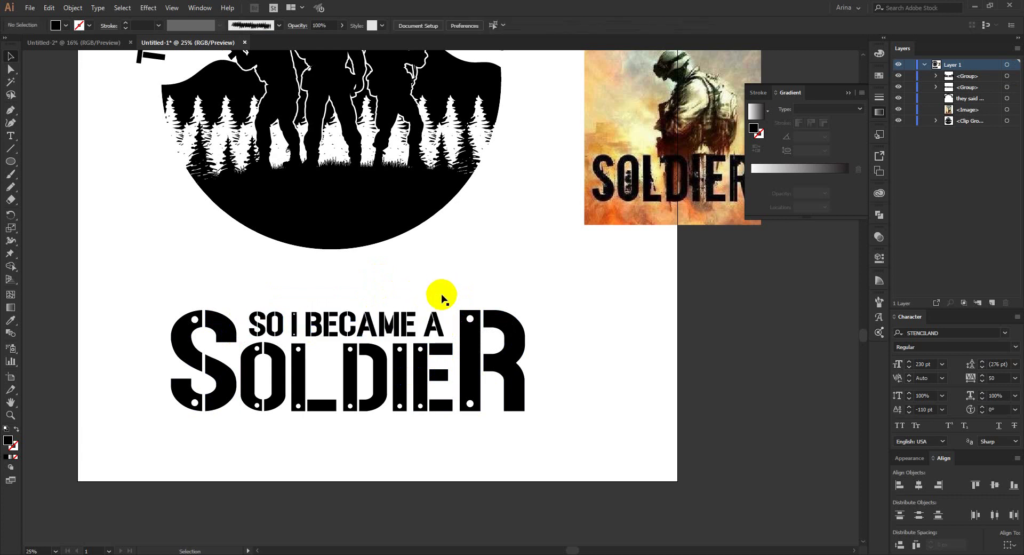
Step: Move the R outward to widen SOLDIER to about 2743 px and space all its letters evenly horizontally
{"action": "double_click", "coordinate": [466, 368]}
{"action": "left_click_drag", "start_coordinate": [467, 368], "coordinate": [479, 368]}
{"action": "left_click_drag", "start_coordinate": [590, 421], "coordinate": [169, 390]}
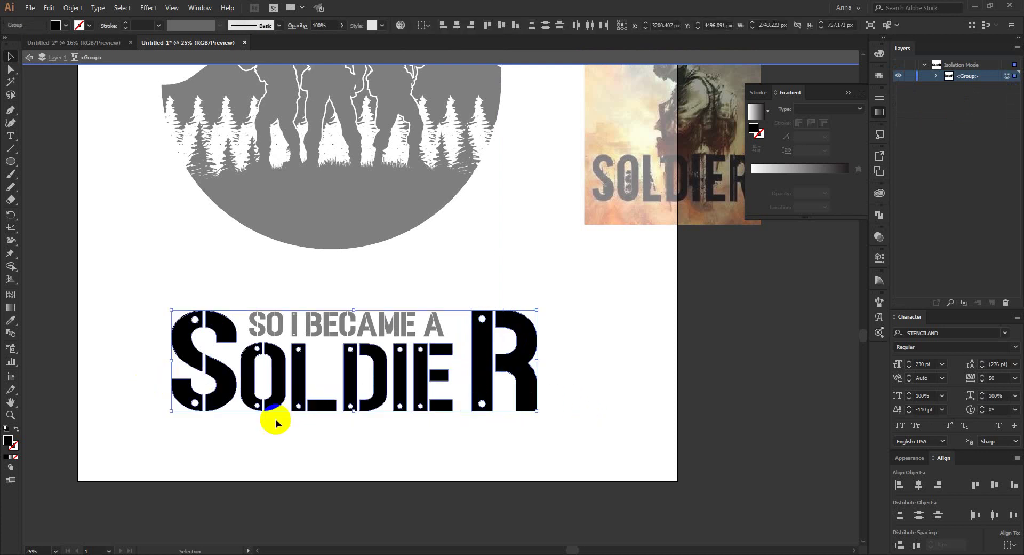
{"action": "left_click", "coordinate": [916, 545]}
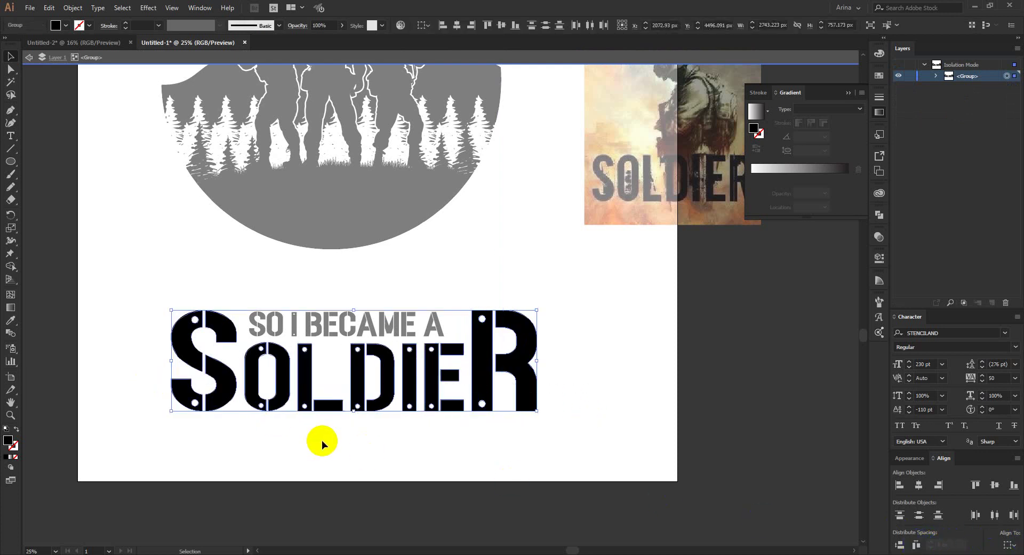
{"action": "double_click", "coordinate": [321, 440]}
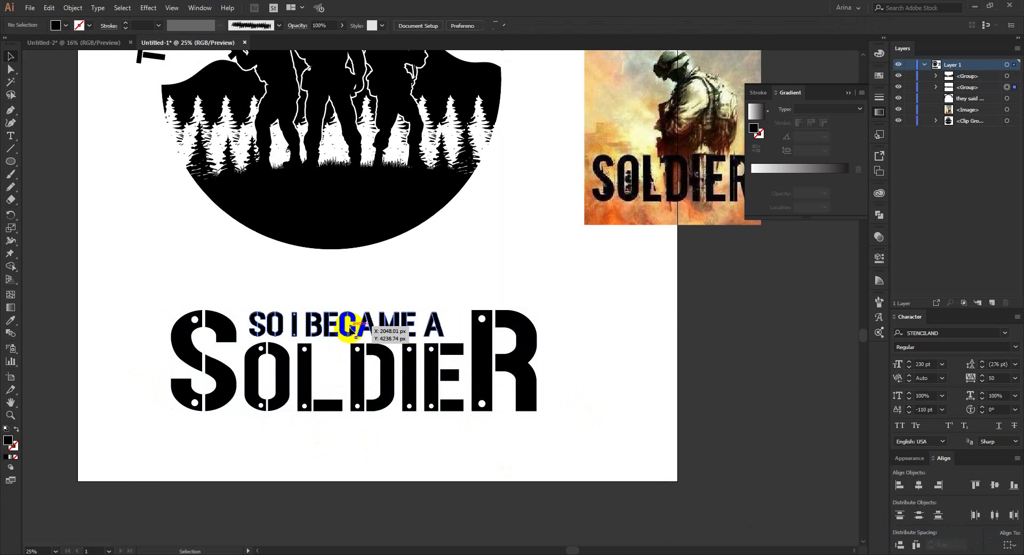
Step: Shrink the "so I became a" lettering to about 1418 px wide and shift it towards the R, above the small letters
{"action": "left_click", "coordinate": [346, 326]}
{"action": "double_click", "coordinate": [346, 327]}
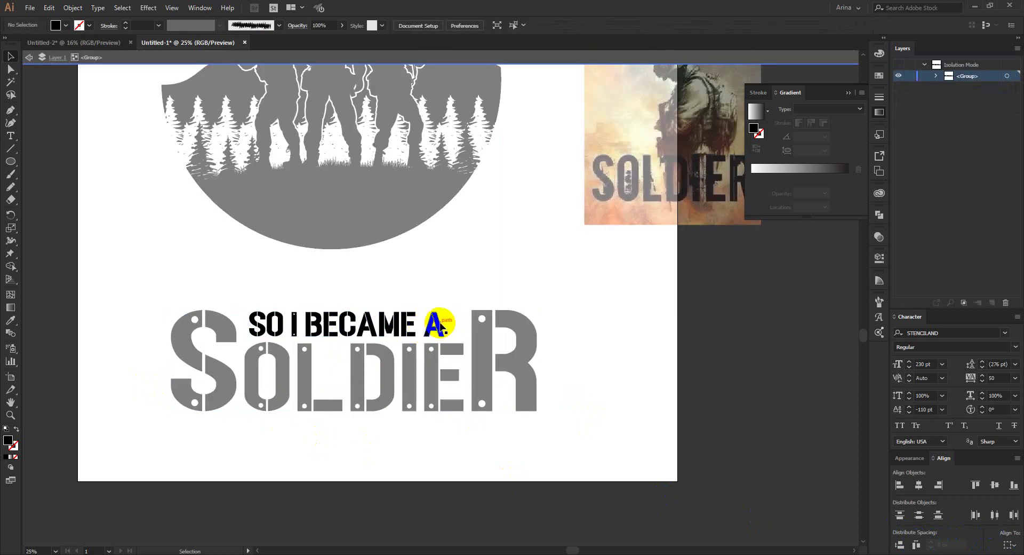
{"action": "left_click", "coordinate": [440, 326]}
{"action": "key", "text": "Escape"}
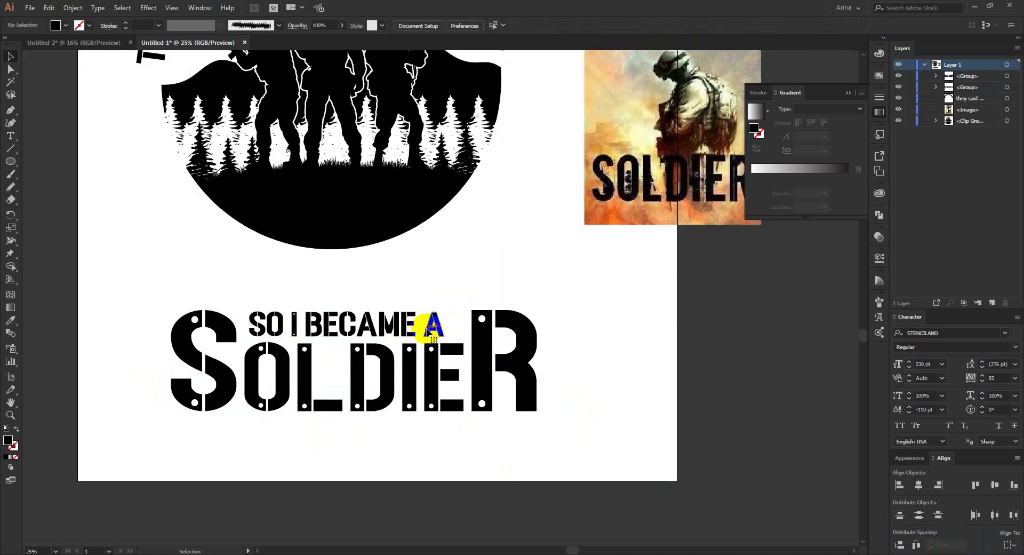
{"action": "left_click", "coordinate": [446, 323]}
{"action": "mouse_move", "coordinate": [447, 322]}
{"action": "left_mouse_down"}
{"action": "mouse_move", "coordinate": [463, 321]}
{"action": "mouse_move", "coordinate": [451, 322]}
{"action": "left_mouse_up"}
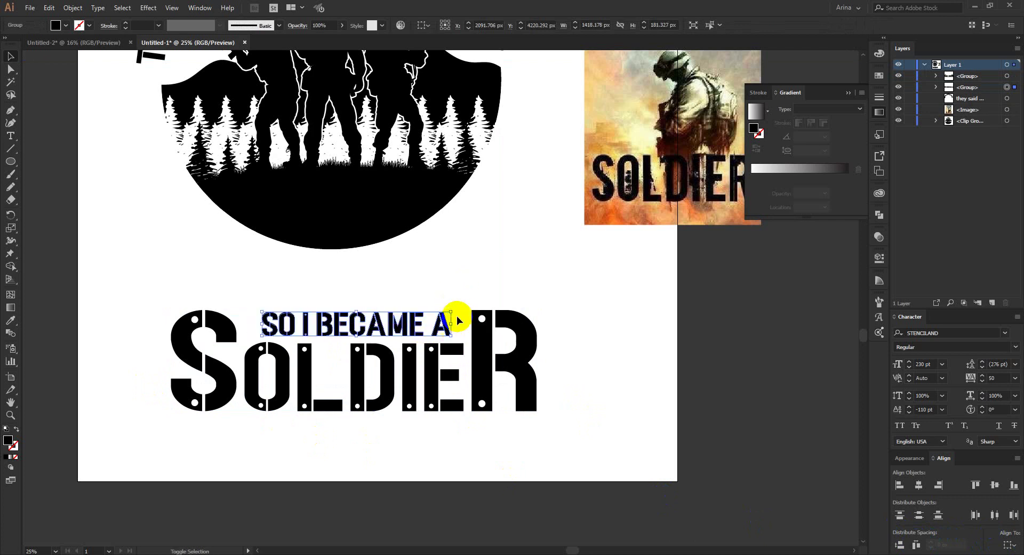
{"action": "left_click", "coordinate": [466, 277]}
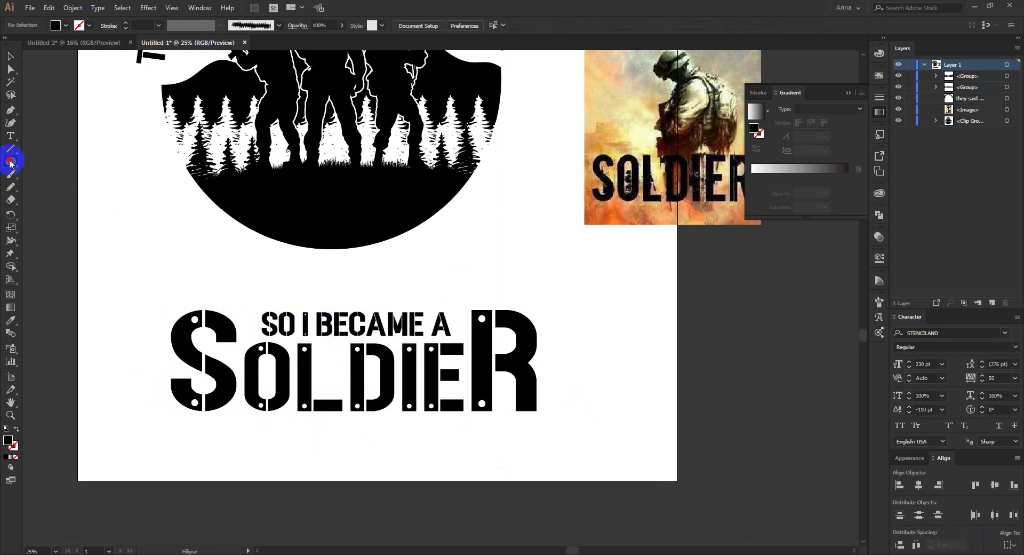
Step: Add two small black five-pointed stars about 100 px wide, one at each end of the "so I became a" lettering
{"action": "left_click_drag", "start_coordinate": [11, 162], "coordinate": [58, 211]}
{"action": "scroll", "coordinate": [269, 338], "scroll_direction": "up", "scroll_amount": 1}
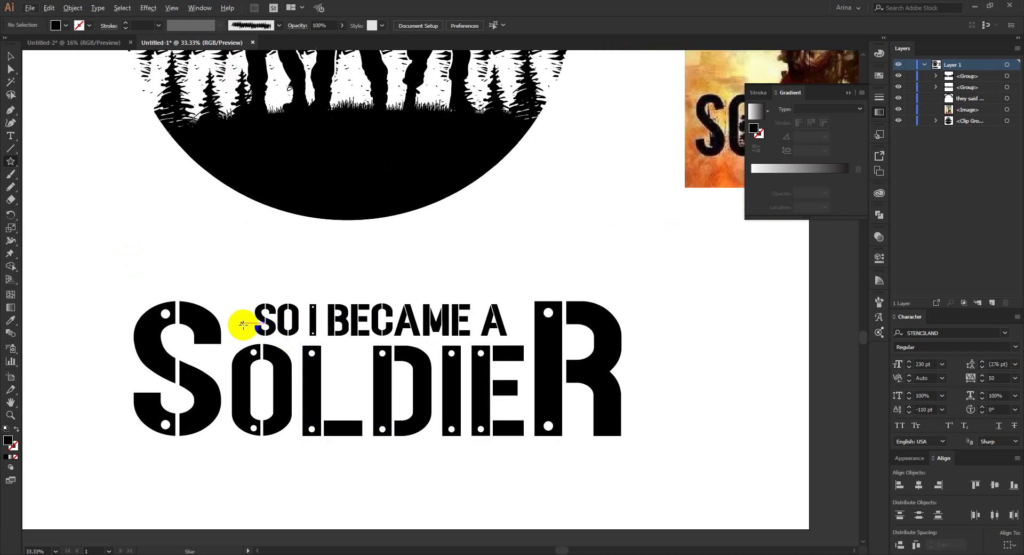
{"action": "left_click_drag", "start_coordinate": [242, 324], "coordinate": [643, 315]}
{"action": "key", "text": "v"}
{"action": "scroll", "coordinate": [241, 323], "scroll_direction": "up", "scroll_amount": 1}
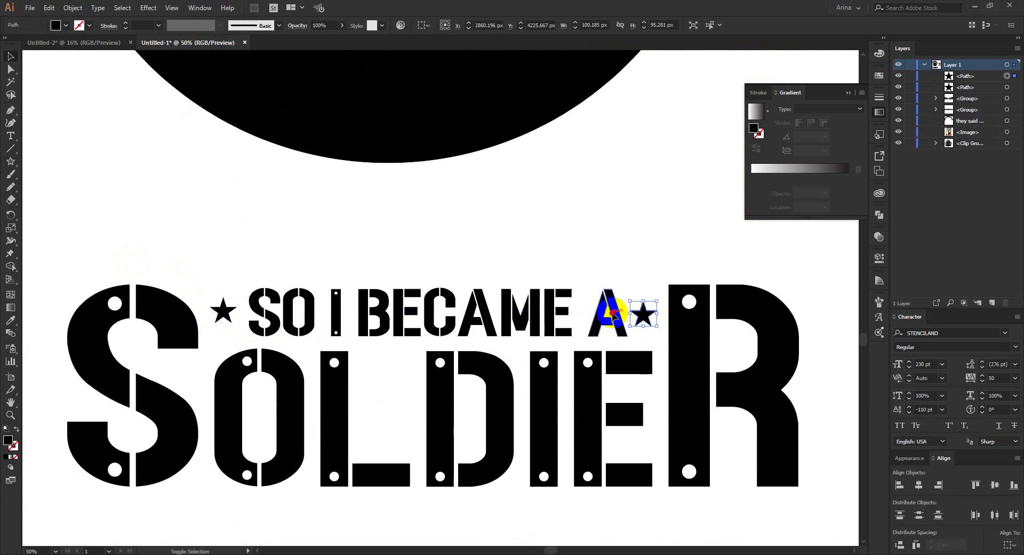
Step: Align both stars and the "so I became a" lettering on their vertical centres and distribute them evenly horizontally
{"action": "left_click", "coordinate": [611, 315], "text": "shift"}
{"action": "left_click", "coordinate": [216, 312], "text": "shift"}
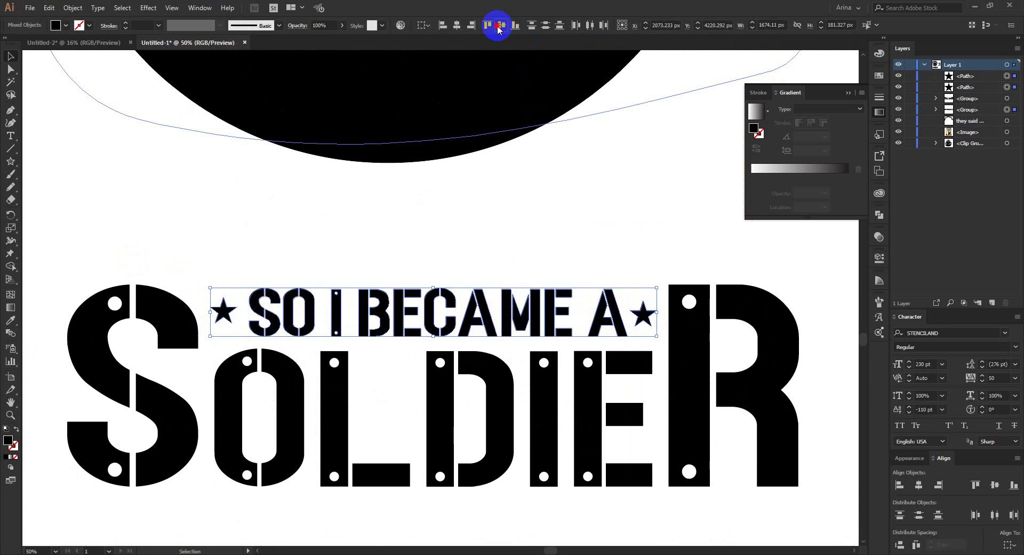
{"action": "left_click", "coordinate": [584, 26]}
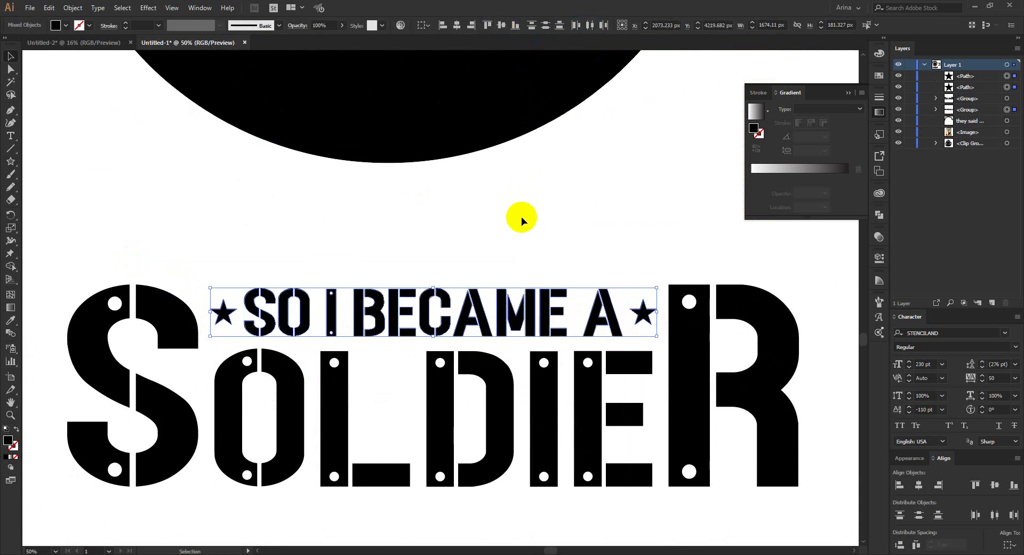
{"action": "left_click", "coordinate": [517, 238]}
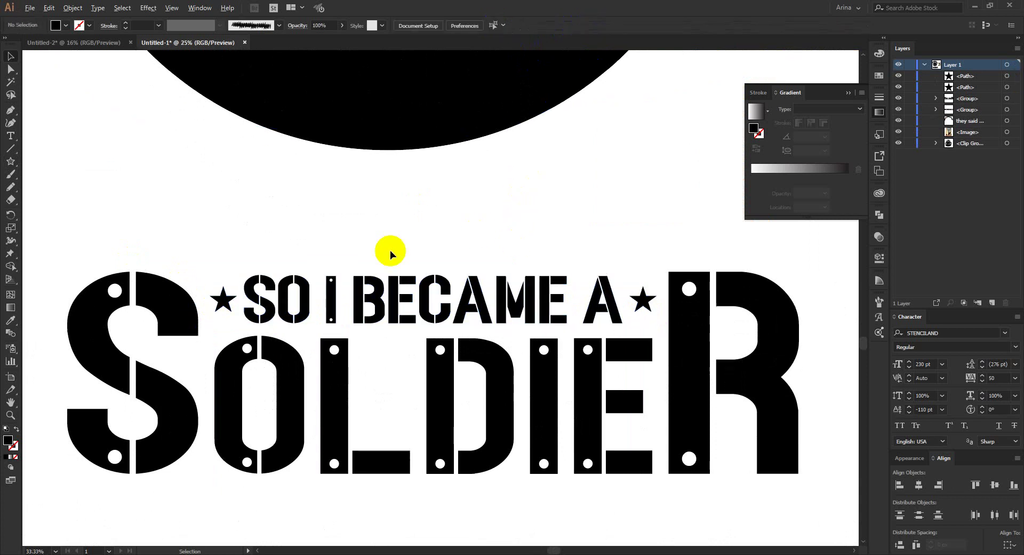
Step: Group the two stars, the "so I became a" lettering and the SOLDIER letters together
{"action": "scroll", "coordinate": [389, 251], "scroll_direction": "down", "scroll_amount": 3}
{"action": "scroll", "coordinate": [491, 269], "scroll_direction": "up", "scroll_amount": 1}
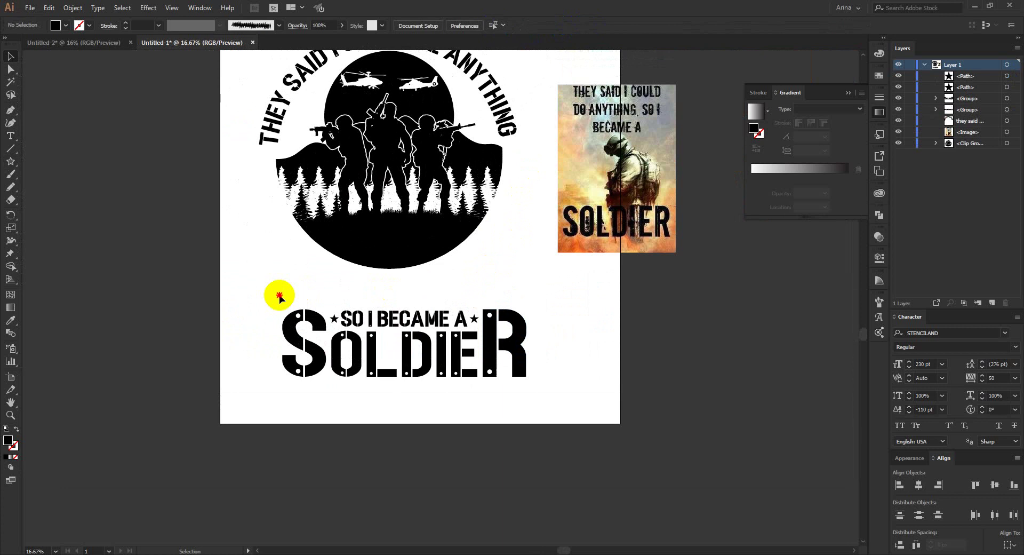
{"action": "left_click_drag", "start_coordinate": [279, 296], "coordinate": [628, 411]}
{"action": "key", "text": "ctrl+g"}
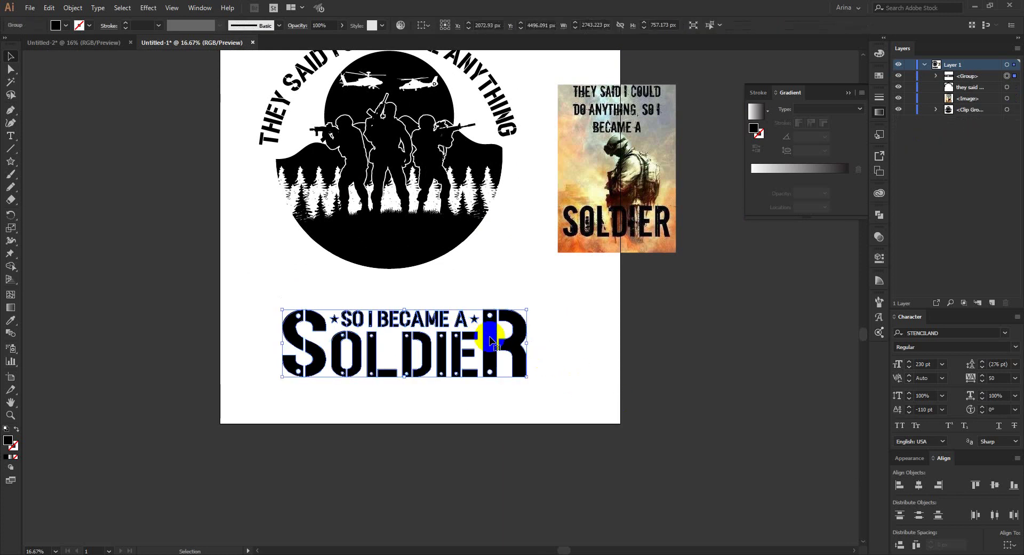
Step: Move the lettering group up over the lower part of the circular illustration, fine-tuning its height with small downward nudges
{"action": "left_click_drag", "start_coordinate": [491, 340], "coordinate": [482, 251]}
{"action": "key", "text": "Down"}
{"action": "key", "text": "Down"}
{"action": "key", "text": "Down"}
{"action": "key", "text": "Down"}
{"action": "key", "text": "Down"}
{"action": "key", "text": "Down"}
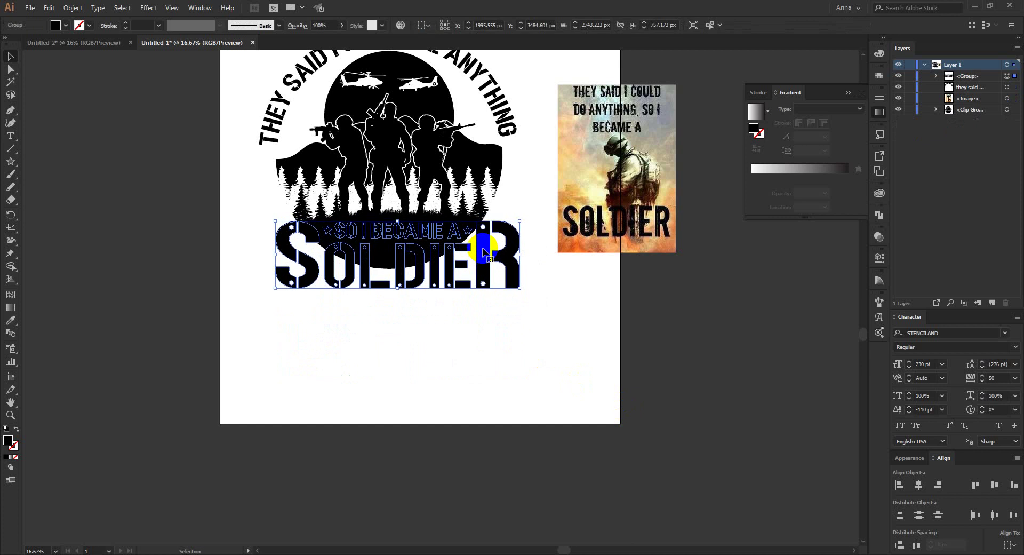
Step: Lower the "so I became a SOLDIER" lettering group slightly over the bottom of the circular illustration
{"action": "left_click", "coordinate": [480, 320]}
{"action": "scroll", "coordinate": [451, 172], "scroll_direction": "up", "scroll_amount": 1}
{"action": "left_click", "coordinate": [505, 327]}
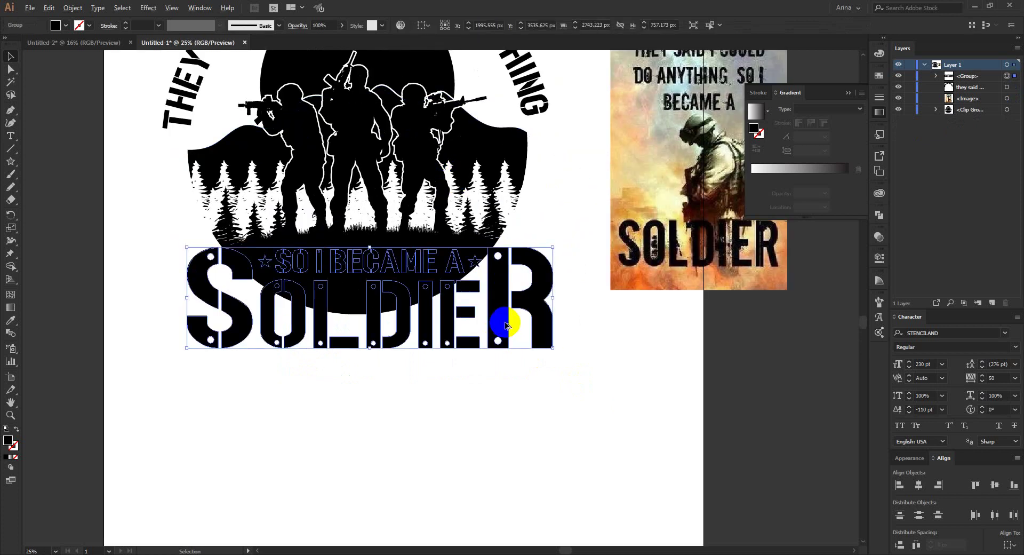
{"action": "scroll", "coordinate": [506, 325], "scroll_direction": "down", "scroll_amount": 1}
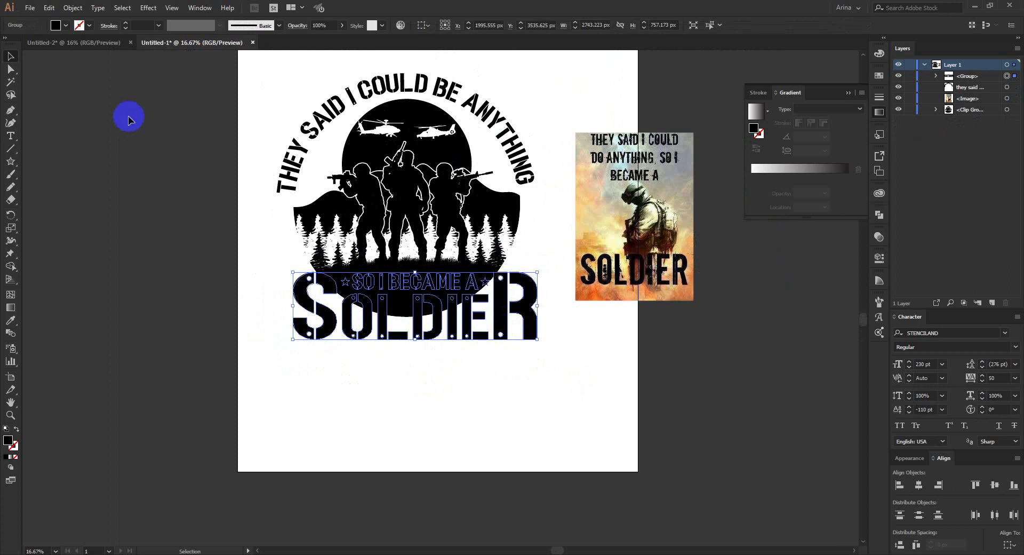
{"action": "mouse_move", "coordinate": [307, 205]}
{"action": "left_mouse_down"}
{"action": "mouse_move", "coordinate": [427, 184]}
{"action": "mouse_move", "coordinate": [304, 219]}
{"action": "mouse_move", "coordinate": [307, 211]}
{"action": "left_mouse_up"}
Step: Convert the curved "They said I could be anything" quote to outlines and group it with the circular illustration
{"action": "left_click", "coordinate": [350, 107]}
{"action": "right_click", "coordinate": [349, 106]}
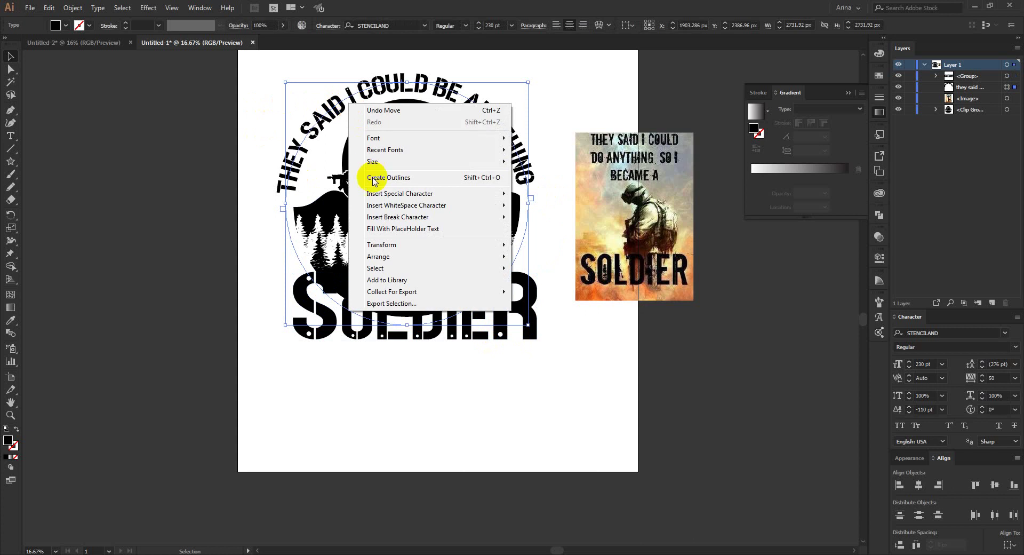
{"action": "left_click", "coordinate": [380, 178]}
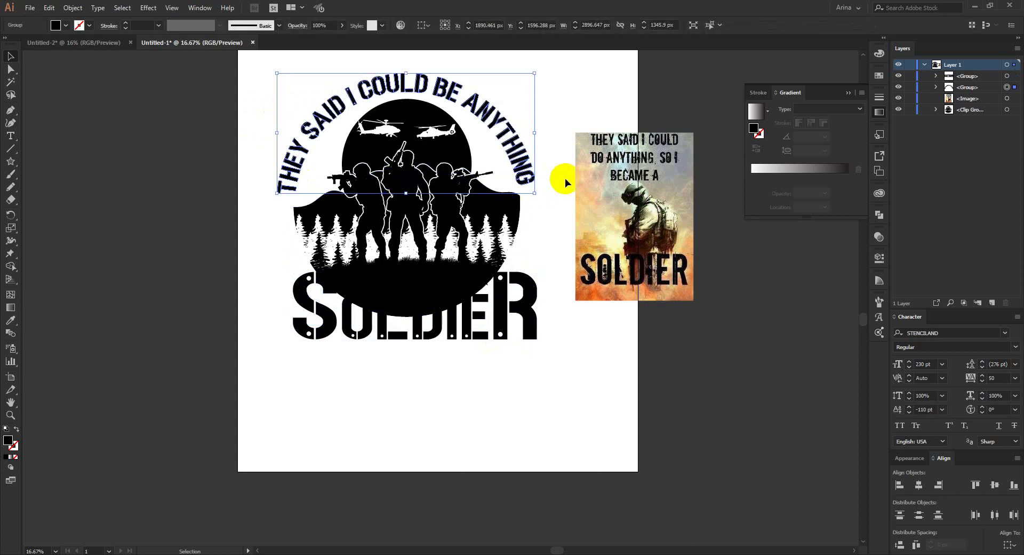
{"action": "left_click", "coordinate": [456, 152], "text": "shift"}
{"action": "right_click", "coordinate": [457, 155]}
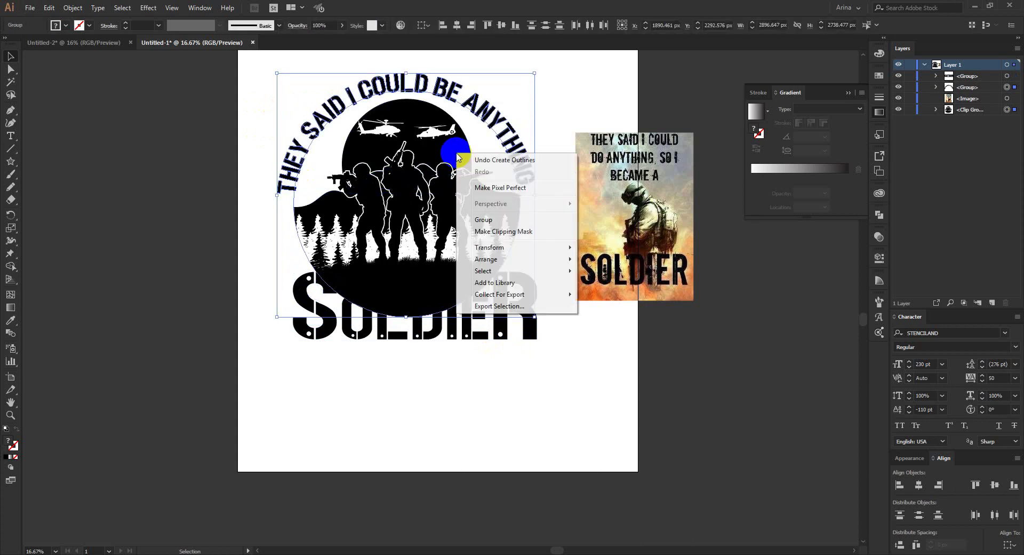
{"action": "left_click", "coordinate": [483, 220]}
Step: Align the illustration group and the "so I became a SOLDIER" lettering group on their horizontal centres
{"action": "left_click_drag", "start_coordinate": [254, 93], "coordinate": [513, 382]}
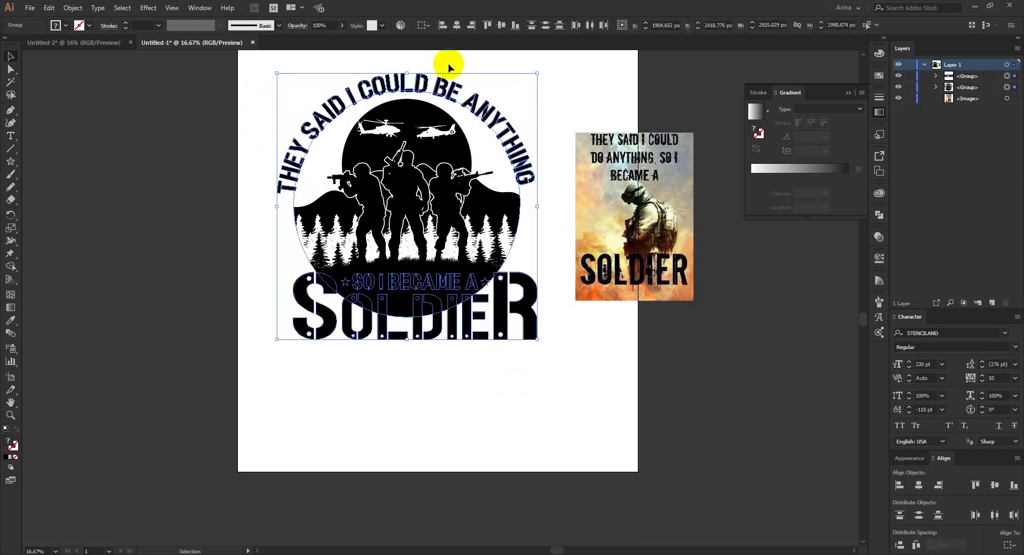
{"action": "left_click", "coordinate": [450, 27]}
{"action": "left_click", "coordinate": [456, 25]}
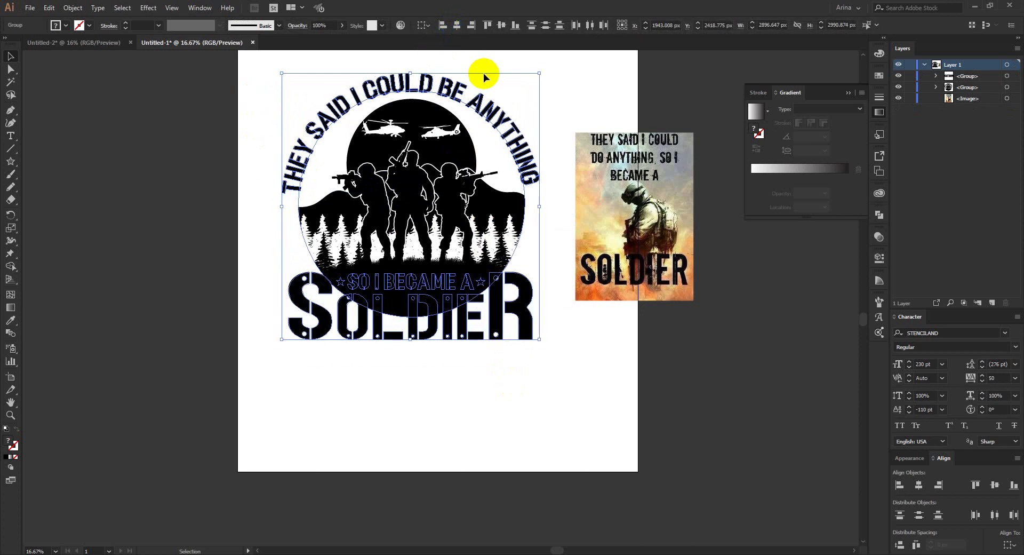
{"action": "left_click", "coordinate": [483, 73]}
{"action": "left_click", "coordinate": [451, 327]}
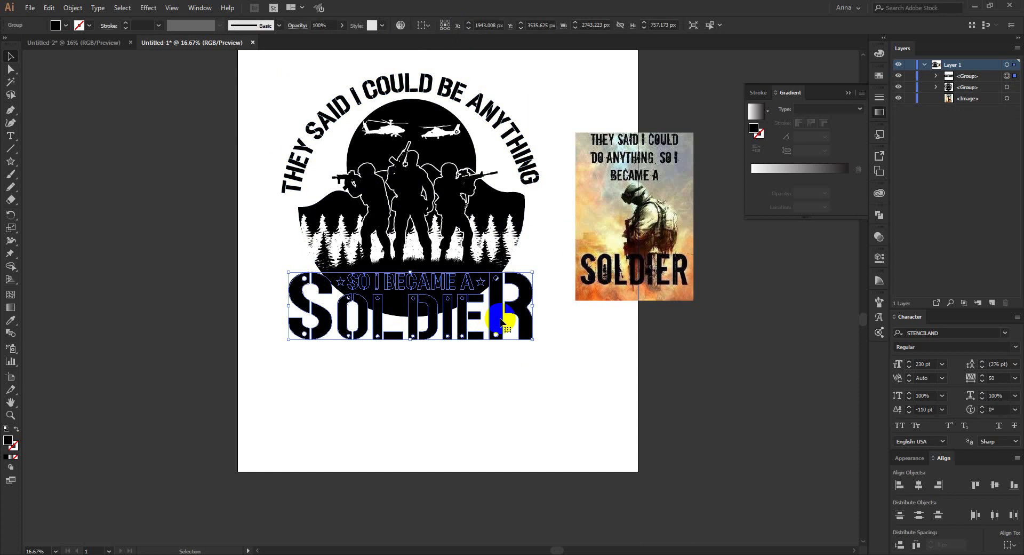
{"action": "left_click", "coordinate": [73, 8]}
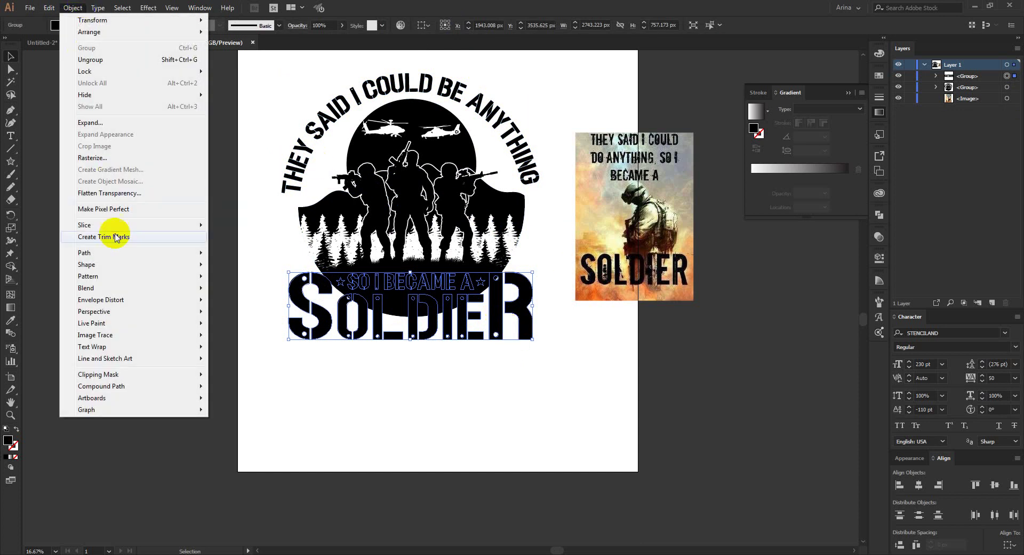
{"action": "mouse_move", "coordinate": [119, 254]}
{"action": "left_click", "coordinate": [240, 288]}
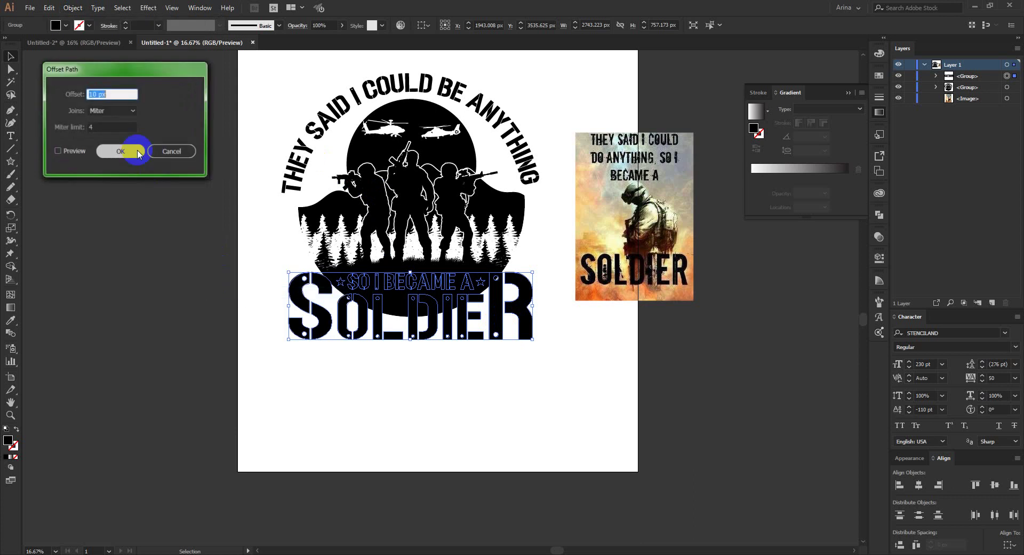
{"action": "left_click", "coordinate": [57, 151]}
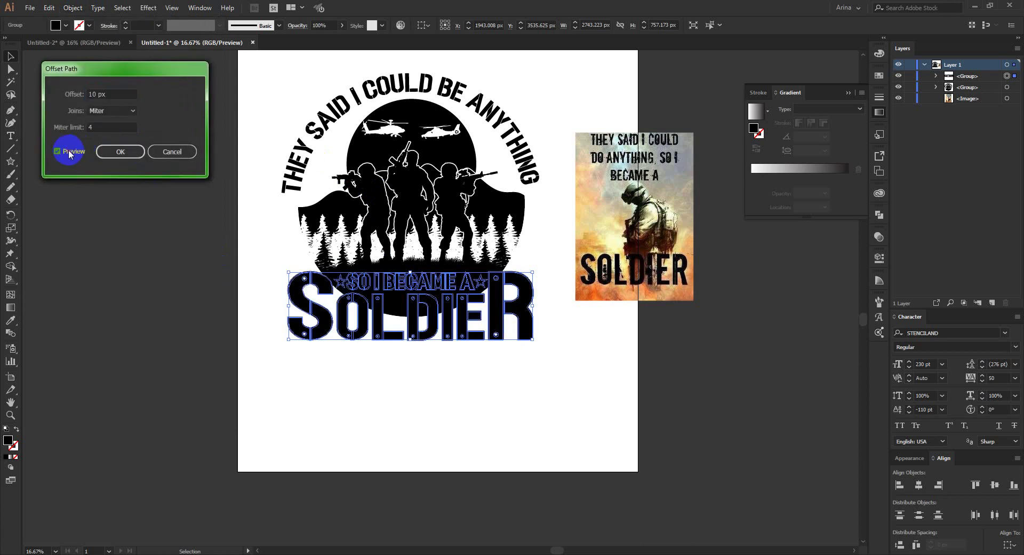
{"action": "left_click", "coordinate": [171, 153]}
{"action": "left_click", "coordinate": [459, 355]}
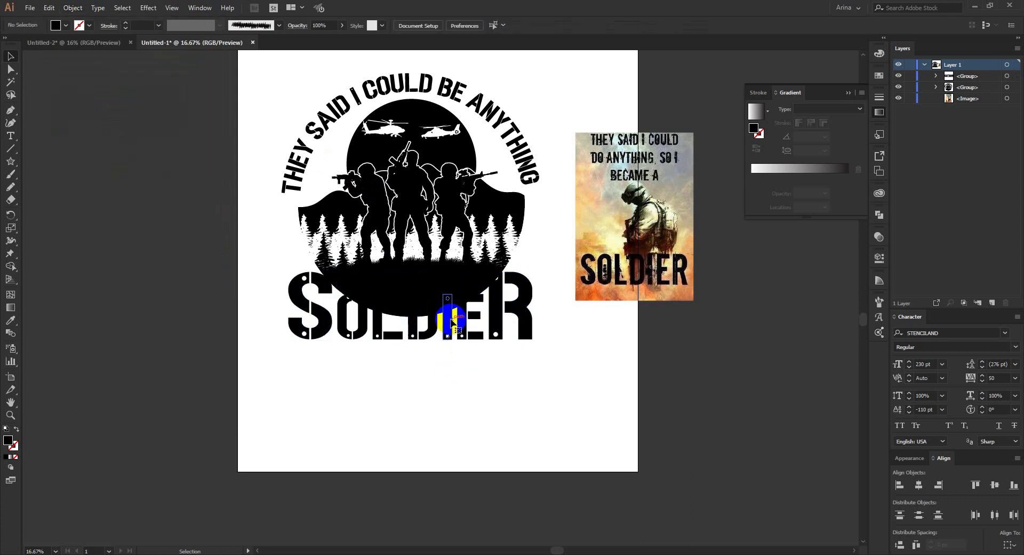
Step: Nudge the "so I became a SOLDIER" lettering group down about 100 px over the bottom of the circle
{"action": "left_click", "coordinate": [453, 324]}
{"action": "key", "text": "Down"}
{"action": "key", "text": "Down"}
{"action": "key", "text": "Down"}
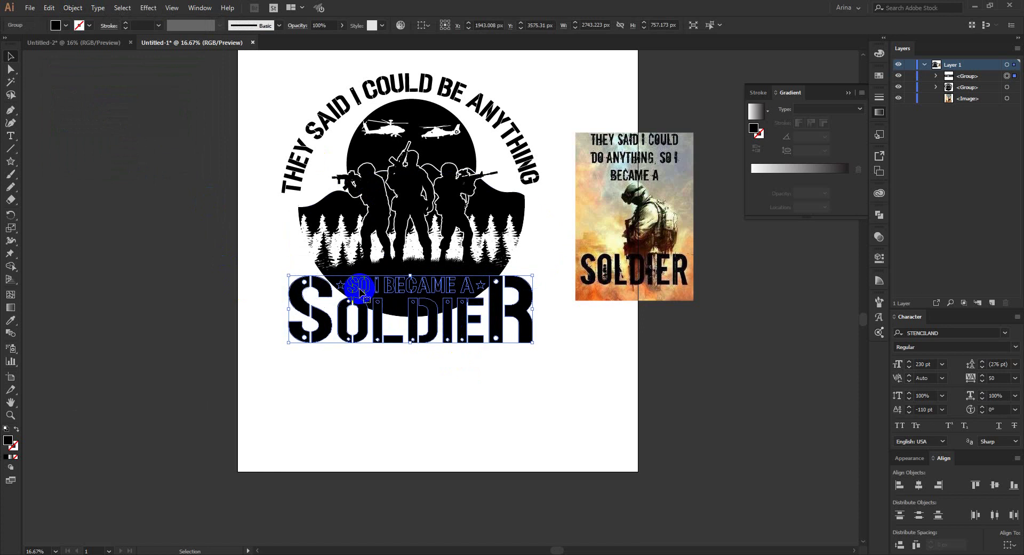
{"action": "key", "text": "Down"}
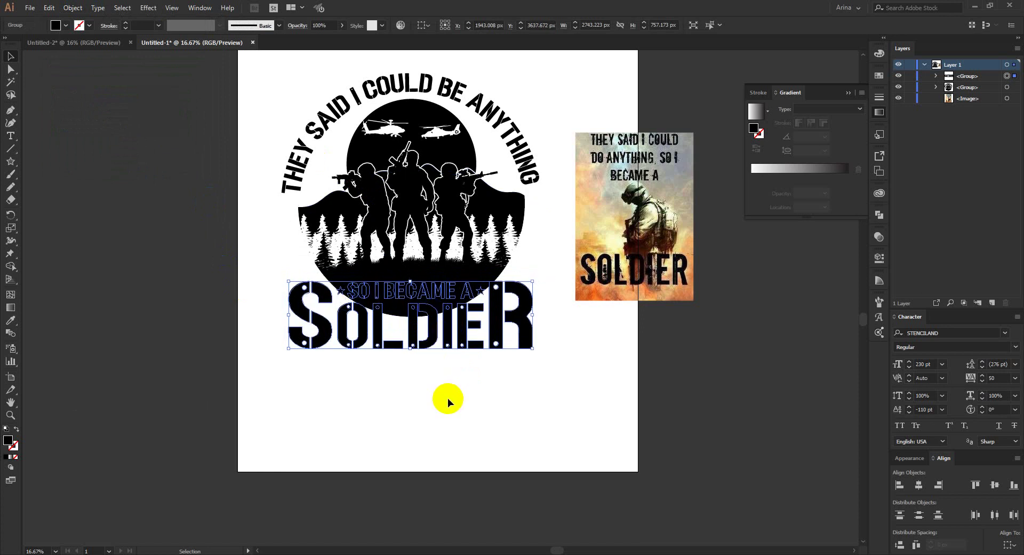
{"action": "left_click", "coordinate": [447, 398]}
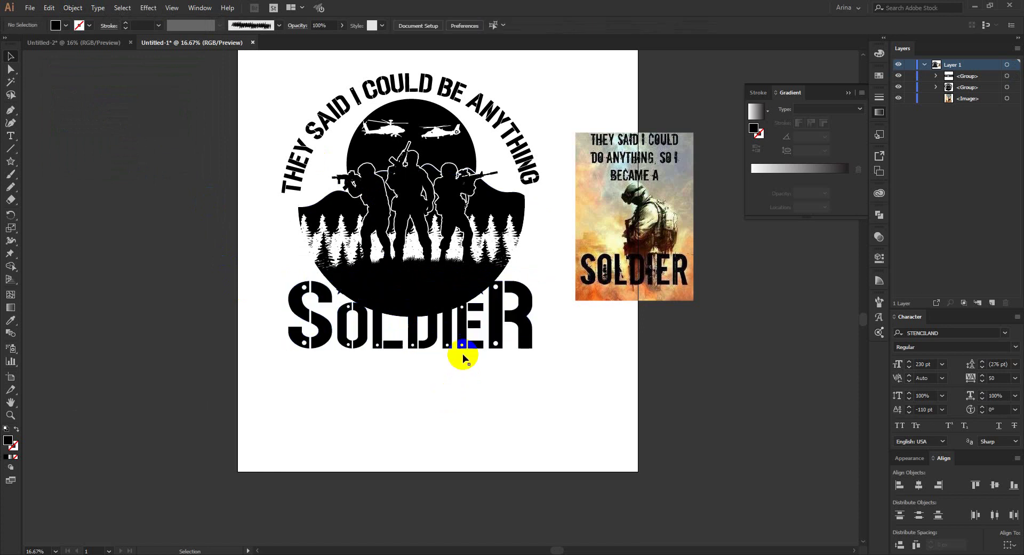
Step: Add an opacity mask to the illustration and quote group, with Clip turned off
{"action": "left_click", "coordinate": [442, 262]}
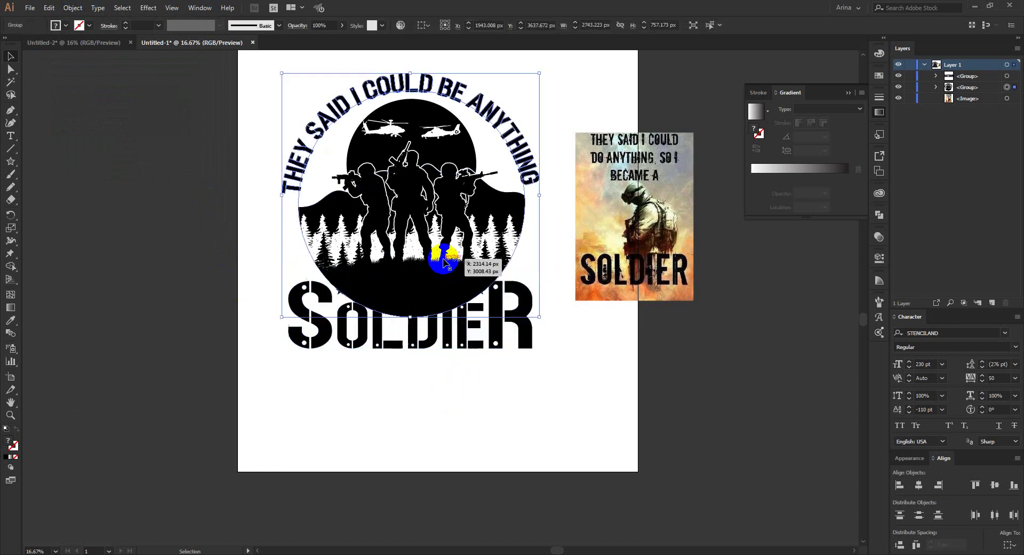
{"action": "left_click", "coordinate": [879, 236]}
{"action": "left_click", "coordinate": [842, 265]}
{"action": "left_click", "coordinate": [825, 277]}
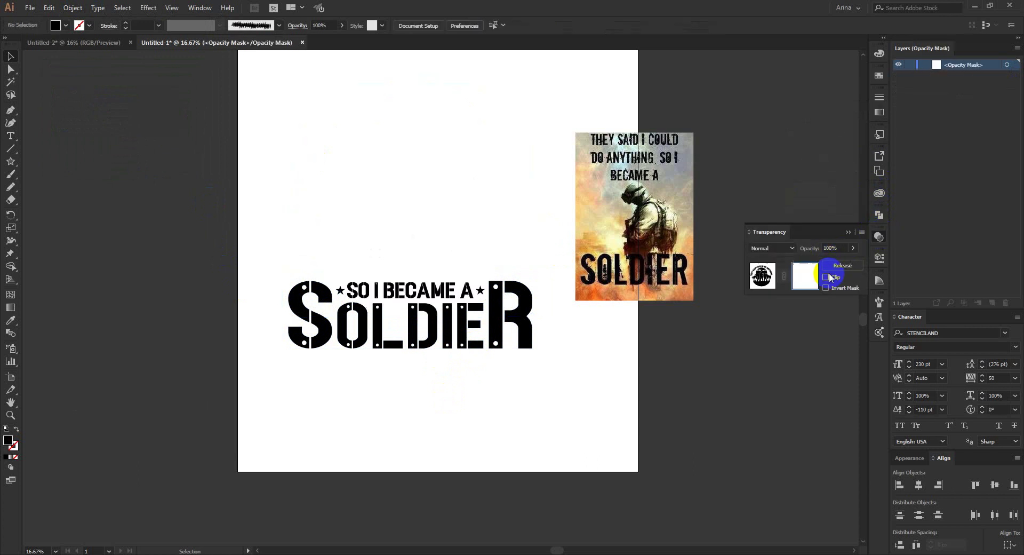
Step: Draw a black mask rectangle about 3815 by 1008 px across the lettering area and nudge it down slightly below the grass
{"action": "left_click_drag", "start_coordinate": [10, 161], "coordinate": [44, 158]}
{"action": "left_click_drag", "start_coordinate": [586, 366], "coordinate": [247, 276]}
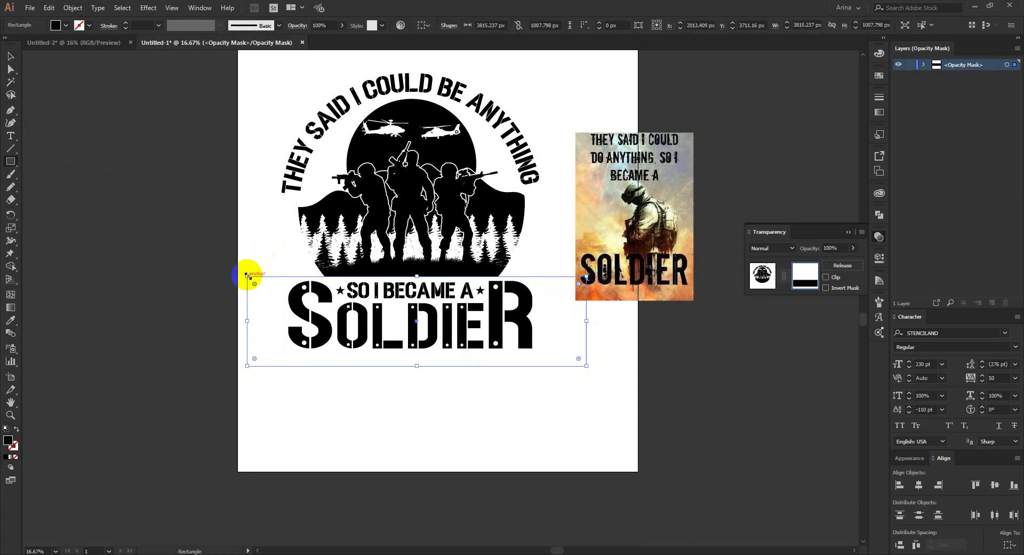
{"action": "key", "text": "Down"}
{"action": "key", "text": "Down"}
{"action": "key", "text": "Down"}
{"action": "key", "text": "Down"}
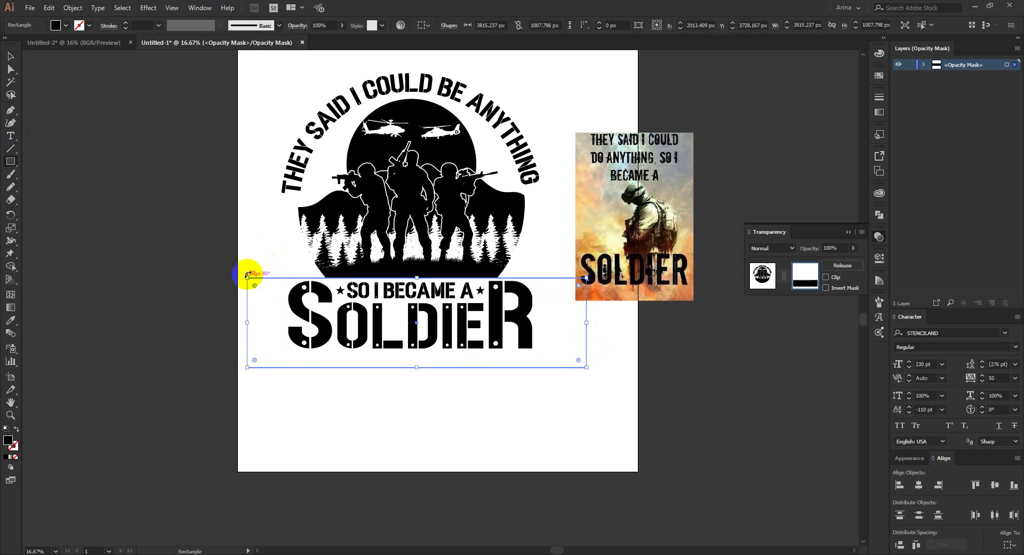
Step: Deselect the mask rectangle and leave opacity mask editing to return to the artwork
{"action": "left_click", "coordinate": [11, 56]}
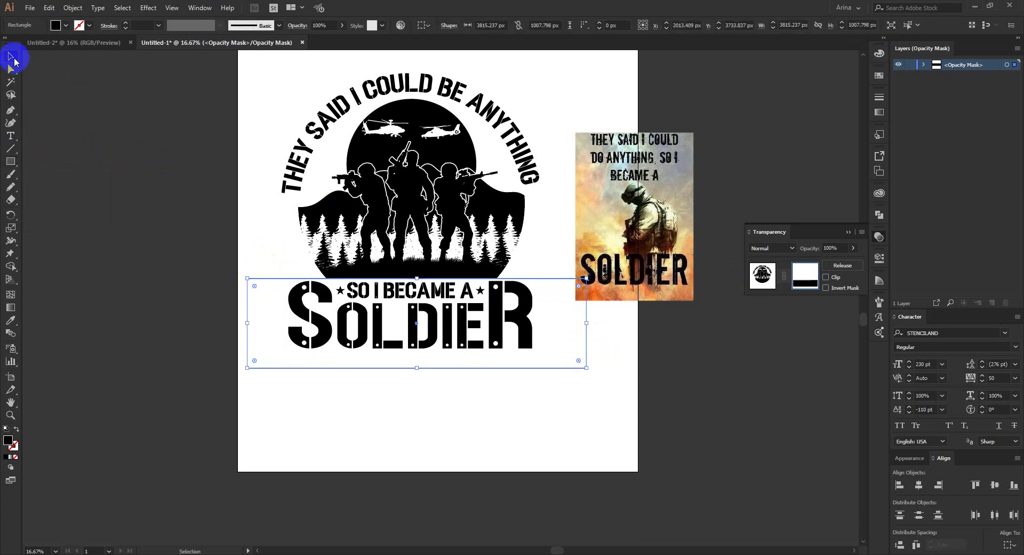
{"action": "left_click", "coordinate": [106, 138]}
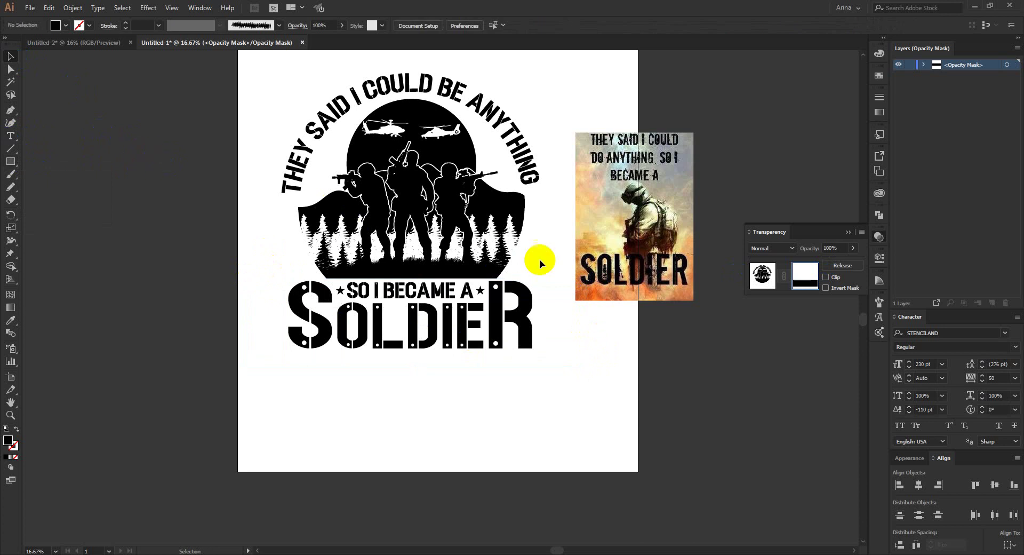
{"action": "left_click", "coordinate": [753, 284]}
{"action": "left_click", "coordinate": [589, 375]}
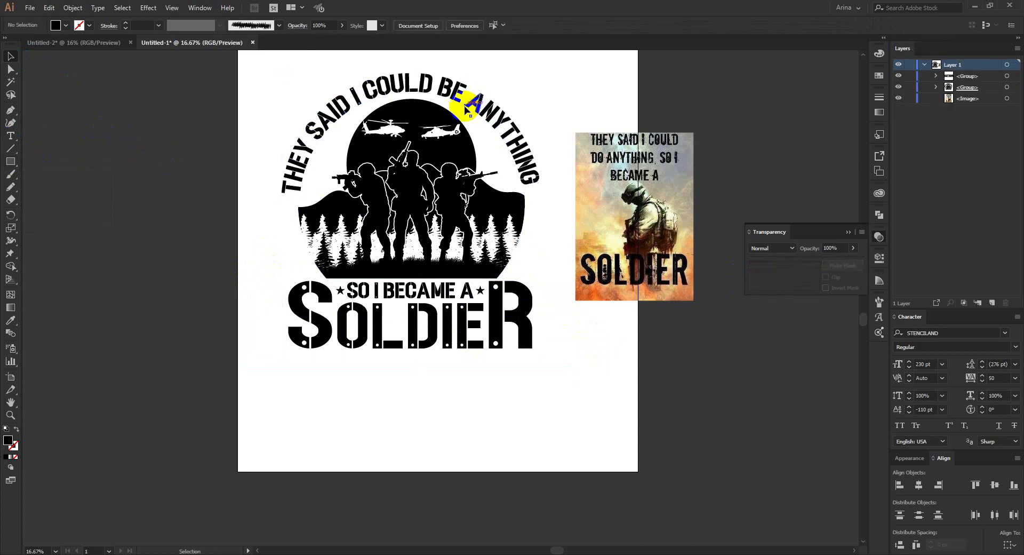
Step: Examine the whole composition, including the cut-off lower edge of the illustration and its fit above the lettering
{"action": "scroll", "coordinate": [457, 101], "scroll_direction": "up", "scroll_amount": 1}
{"action": "left_click_drag", "start_coordinate": [682, 244], "coordinate": [782, 124]}
{"action": "left_click", "coordinate": [98, 171]}
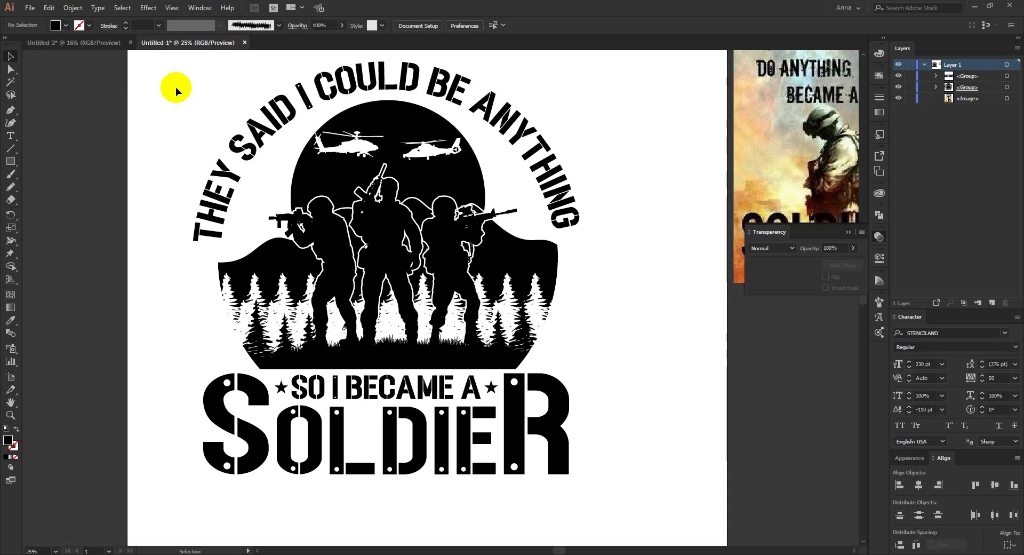
{"action": "scroll", "coordinate": [400, 217], "scroll_direction": "down", "scroll_amount": 1}
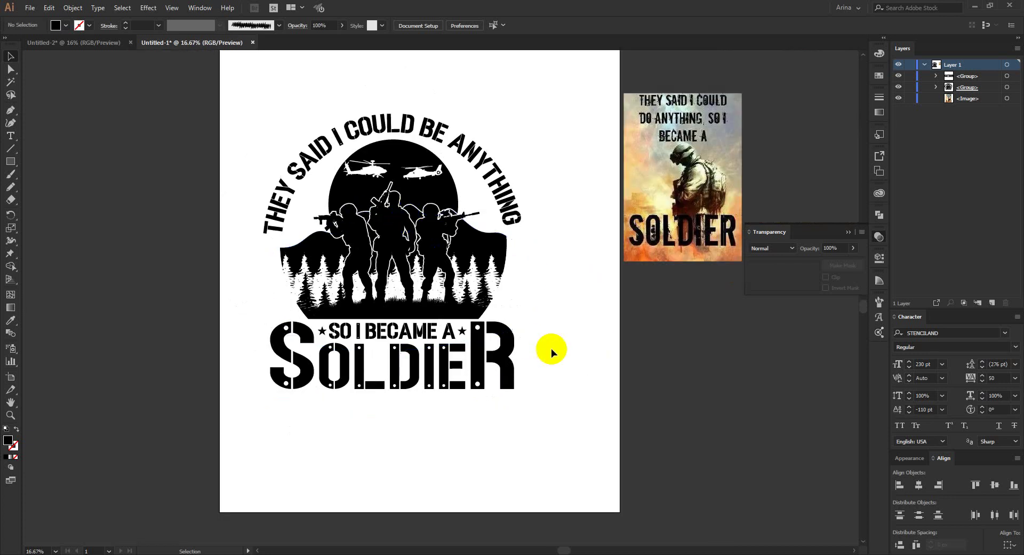
{"action": "left_click_drag", "start_coordinate": [598, 444], "coordinate": [240, 61]}
{"action": "left_click", "coordinate": [412, 76]}
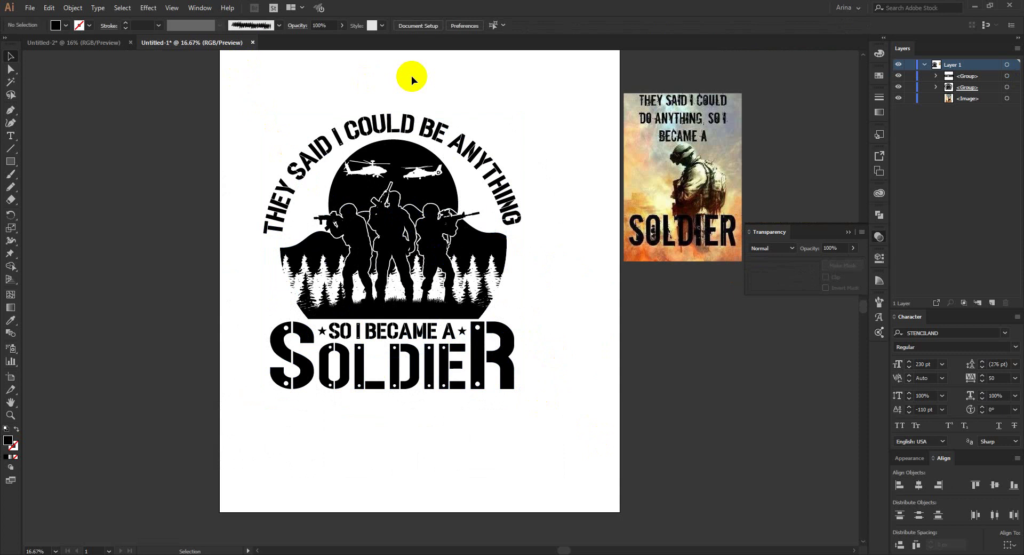
{"action": "left_click_drag", "start_coordinate": [242, 73], "coordinate": [583, 508]}
{"action": "left_click", "coordinate": [560, 447]}
{"action": "left_click_drag", "start_coordinate": [559, 446], "coordinate": [217, 169]}
{"action": "left_click", "coordinate": [286, 338]}
{"action": "scroll", "coordinate": [290, 340], "scroll_direction": "up", "scroll_amount": 1}
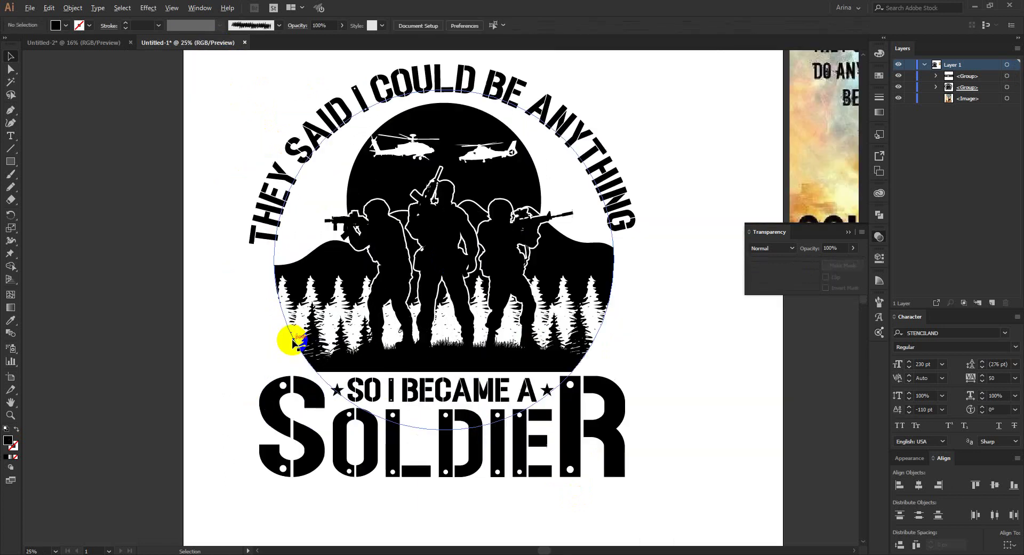
{"action": "left_click_drag", "start_coordinate": [264, 286], "coordinate": [416, 304]}
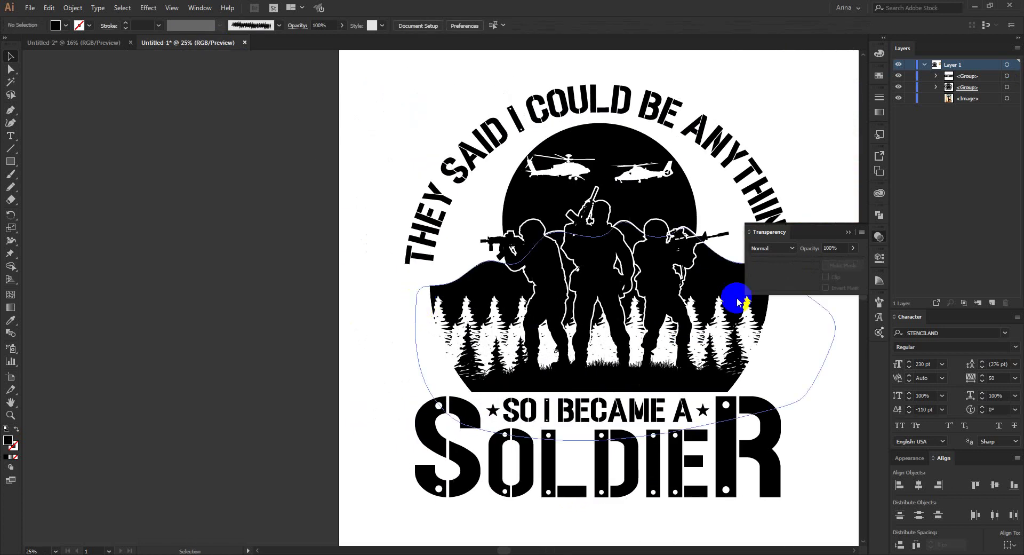
{"action": "left_click", "coordinate": [878, 236]}
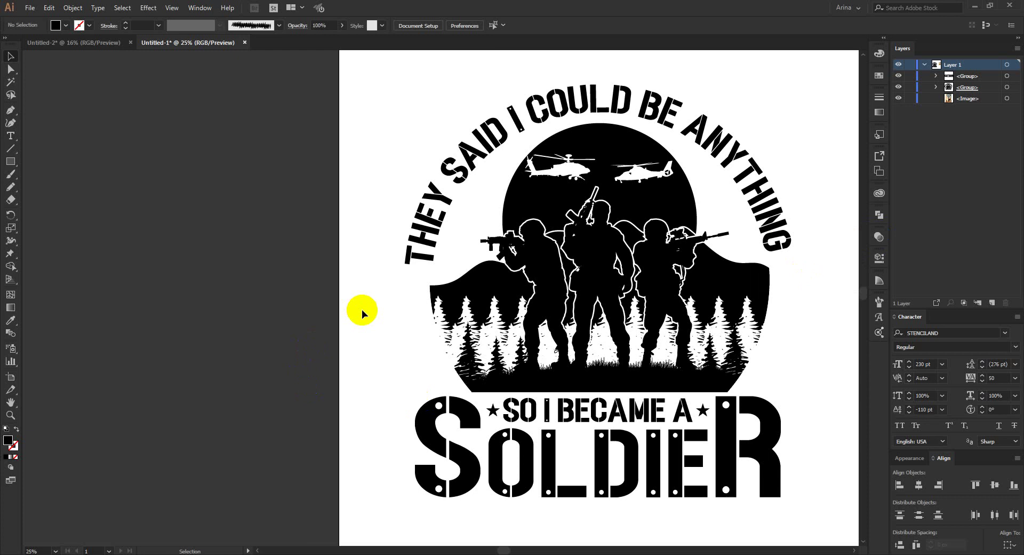
{"action": "key", "text": "a"}
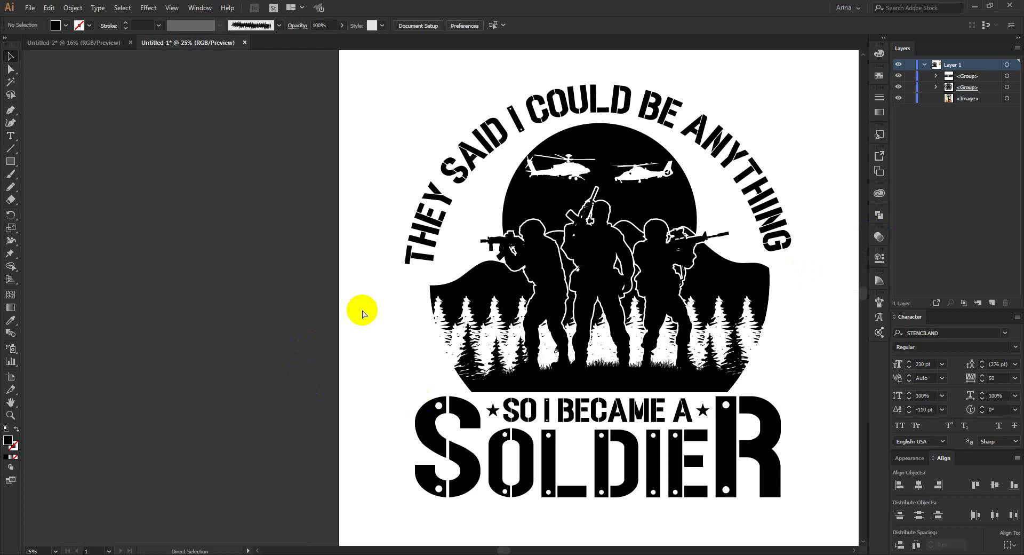